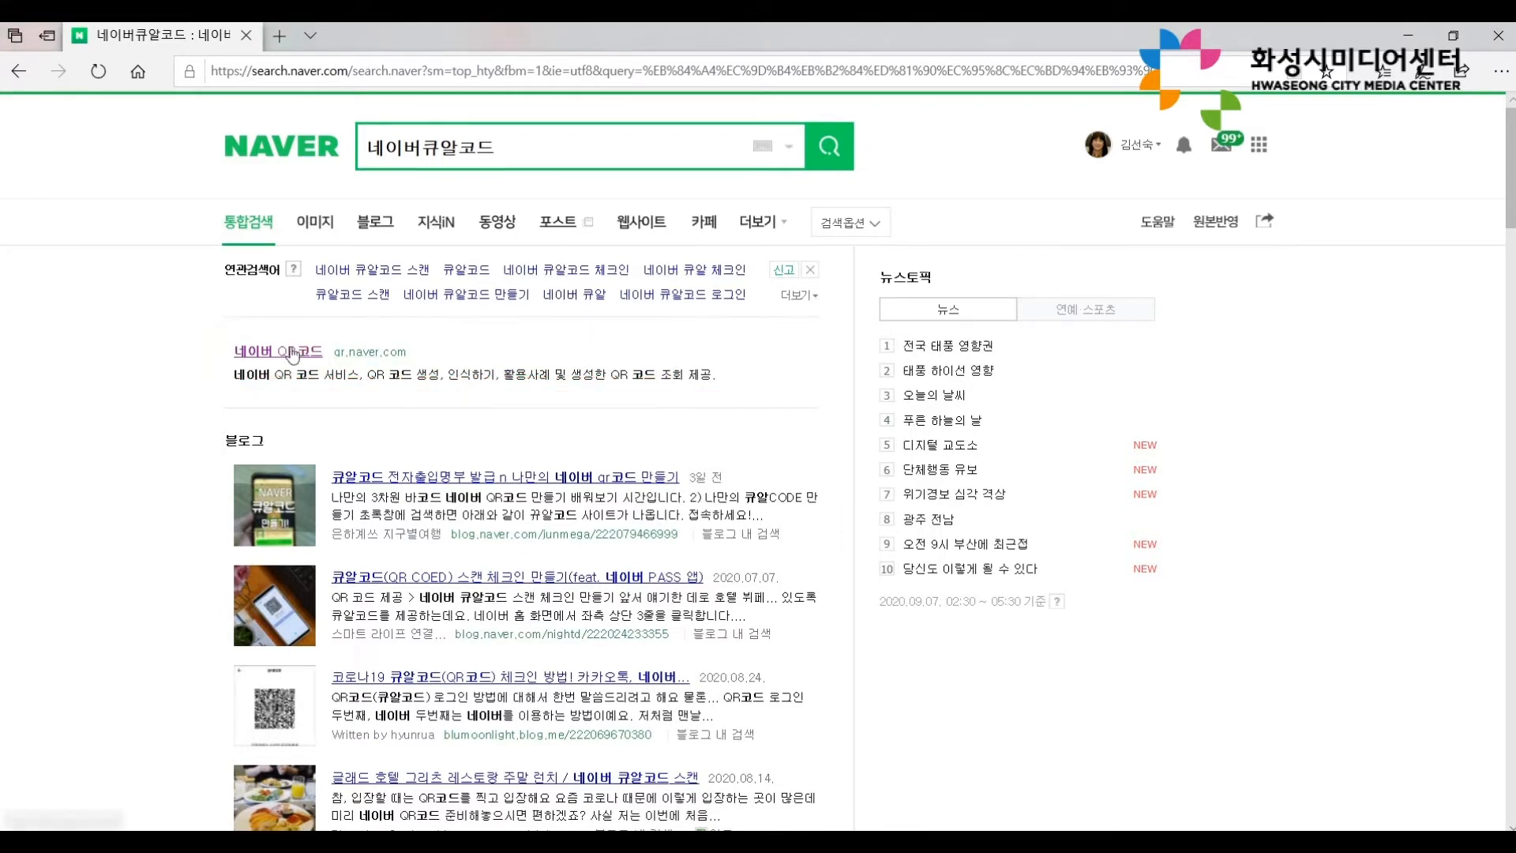
Open the Naver QR code service from the search results and start creating a new QR code.
{"action": "left_click", "coordinate": [292, 356]}
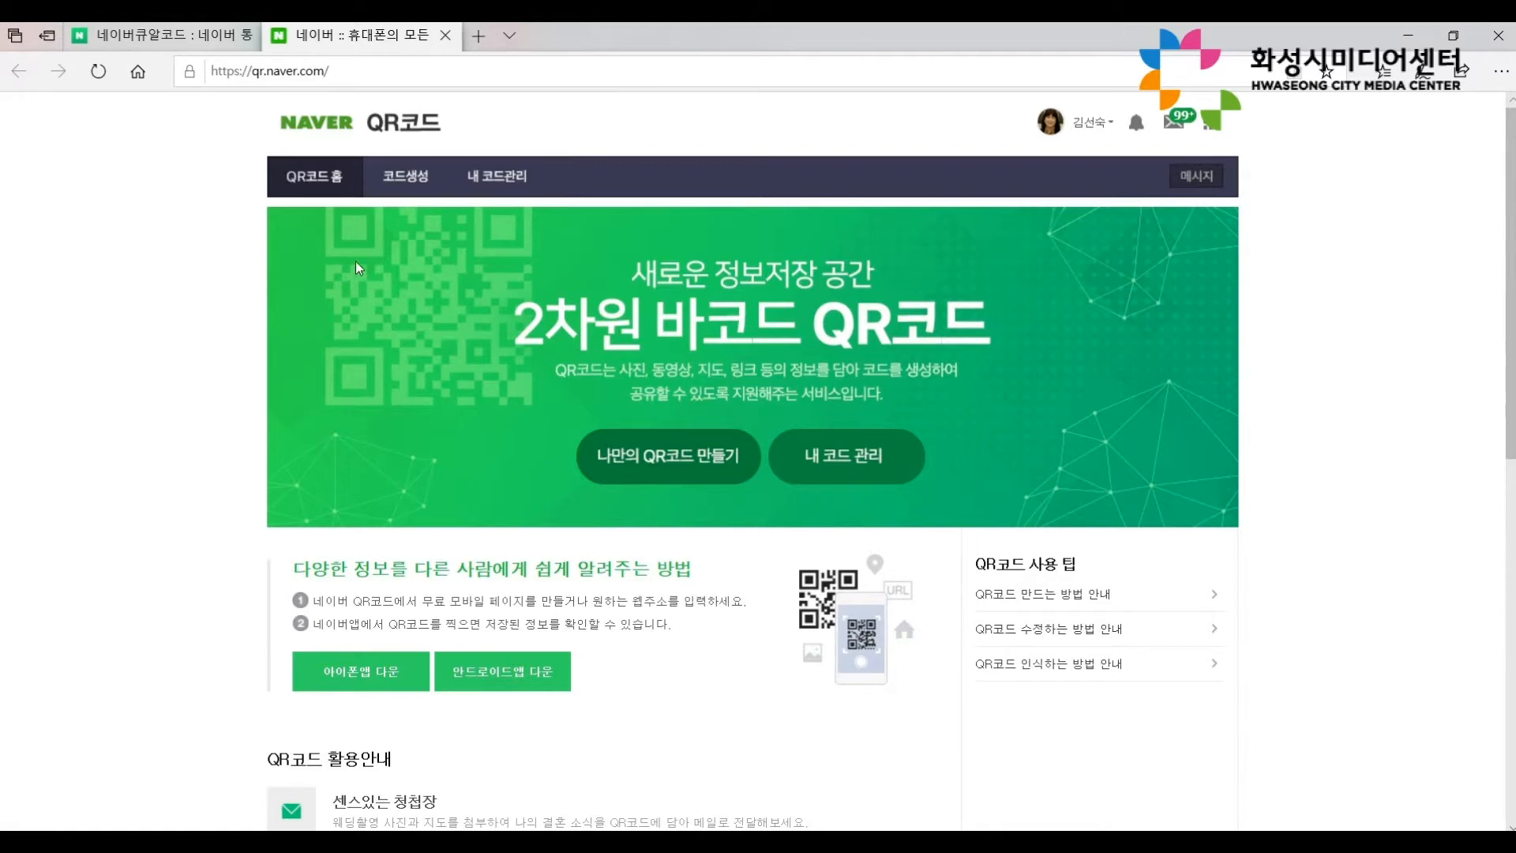
{"action": "mouse_move", "coordinate": [264, 151]}
{"action": "left_mouse_down"}
{"action": "mouse_move", "coordinate": [330, 196]}
{"action": "mouse_move", "coordinate": [373, 203]}
{"action": "mouse_move", "coordinate": [364, 194]}
{"action": "mouse_move", "coordinate": [391, 190]}
{"action": "mouse_move", "coordinate": [544, 195]}
{"action": "left_mouse_up"}
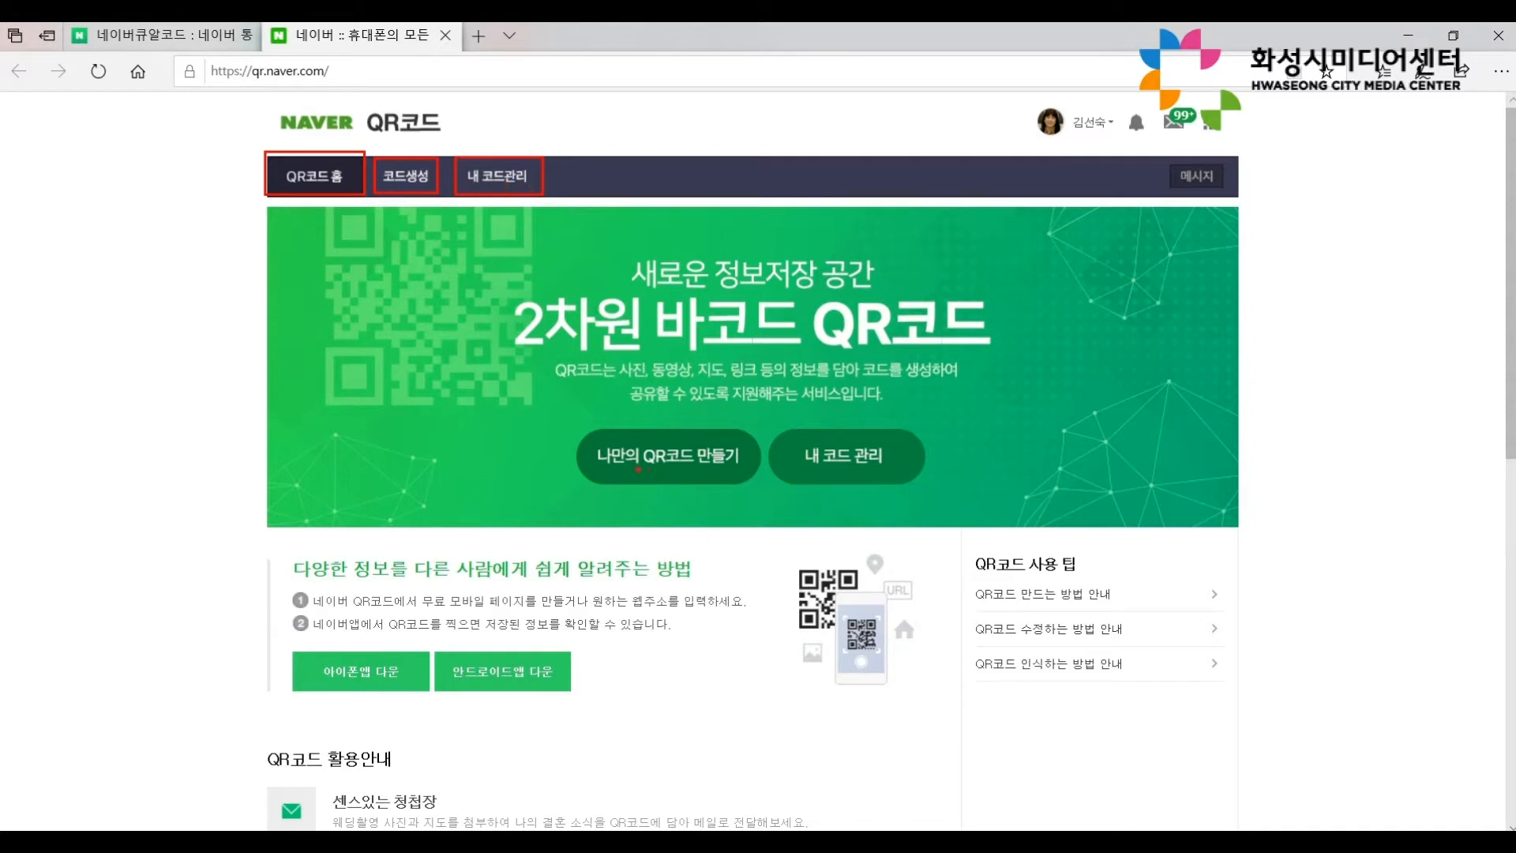
{"action": "mouse_move", "coordinate": [575, 418]}
{"action": "left_mouse_down"}
{"action": "mouse_move", "coordinate": [670, 482]}
{"action": "mouse_move", "coordinate": [756, 484]}
{"action": "left_mouse_up"}
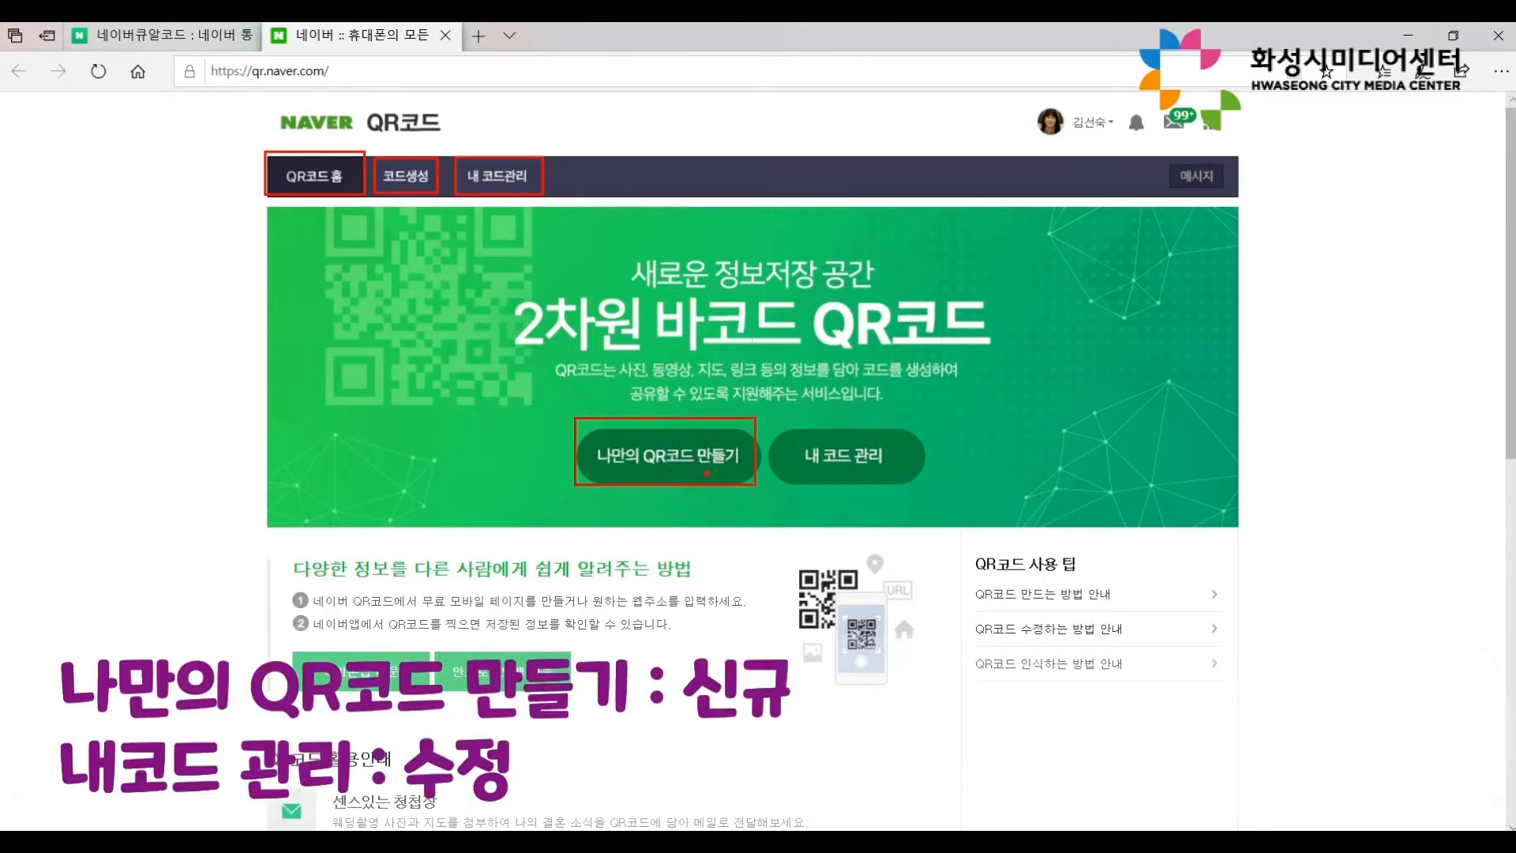
{"action": "mouse_move", "coordinate": [758, 417]}
{"action": "left_mouse_down"}
{"action": "mouse_move", "coordinate": [793, 452]}
{"action": "mouse_move", "coordinate": [931, 482]}
{"action": "left_mouse_up"}
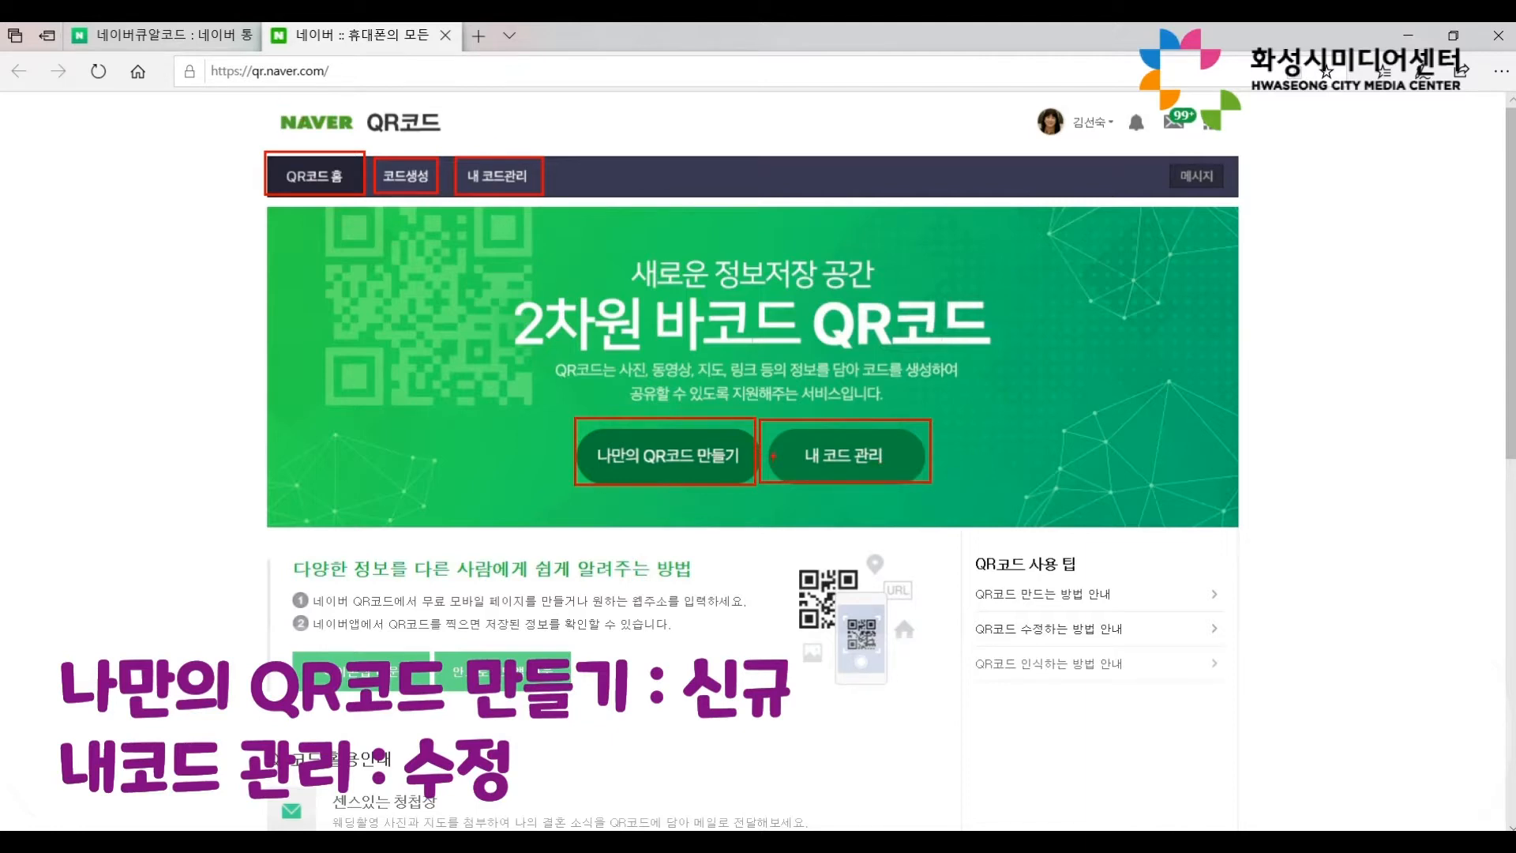
{"action": "scroll", "coordinate": [691, 471], "scroll_direction": "down", "scroll_amount": 1}
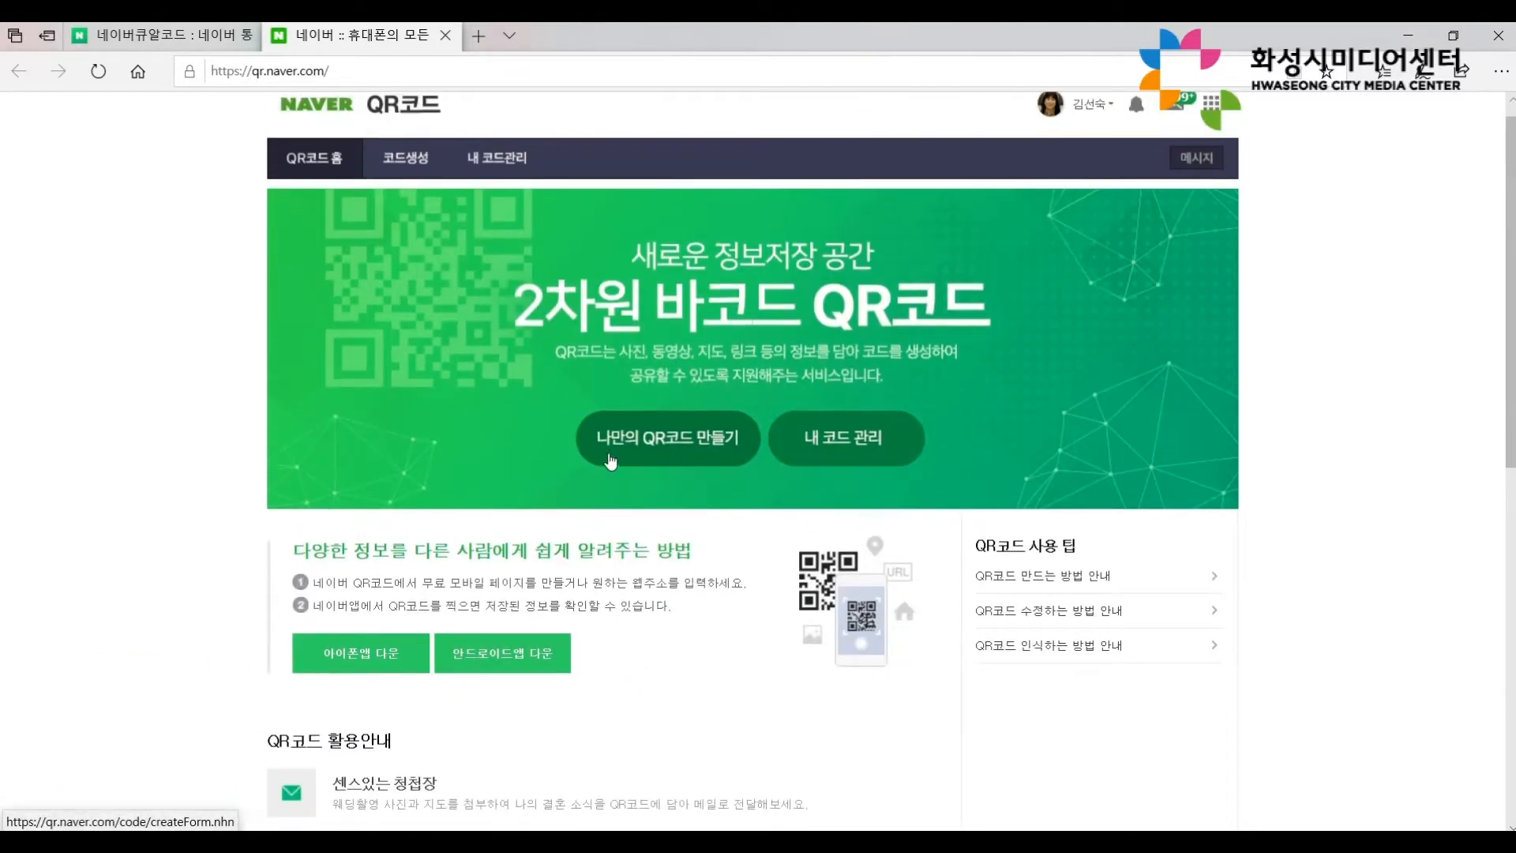
{"action": "left_click", "coordinate": [702, 451]}
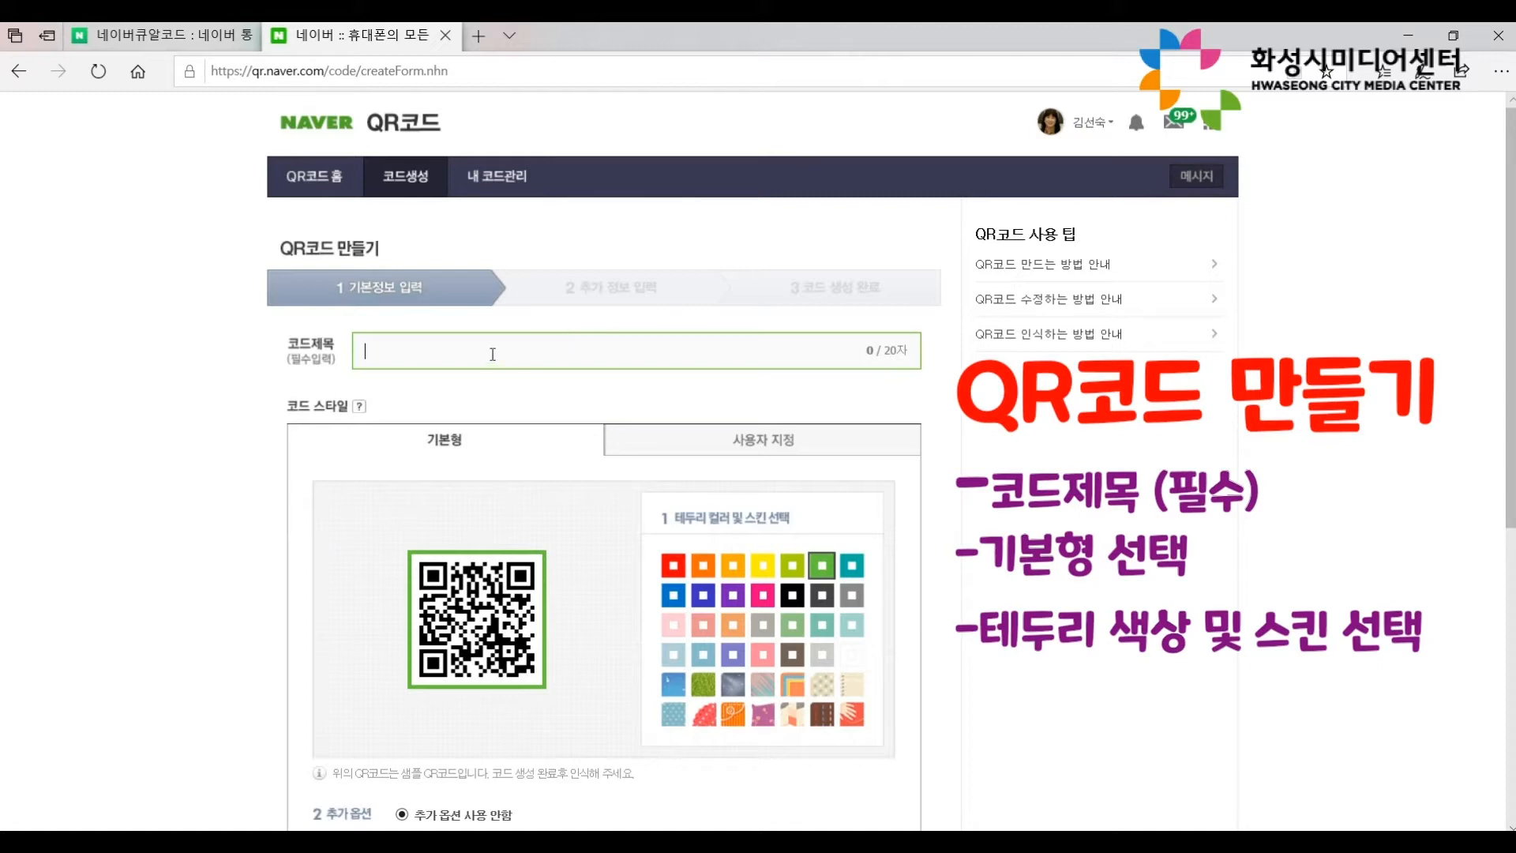
Enter the teacher's nickname as the code title, keeping the 기본형 code style.
{"action": "type", "text": "선숙씨"}
{"action": "key", "text": "BackSpace"}
{"action": "key", "text": "BackSpace"}
{"action": "type", "text": "쌤"}
{"action": "left_click", "coordinate": [460, 451]}
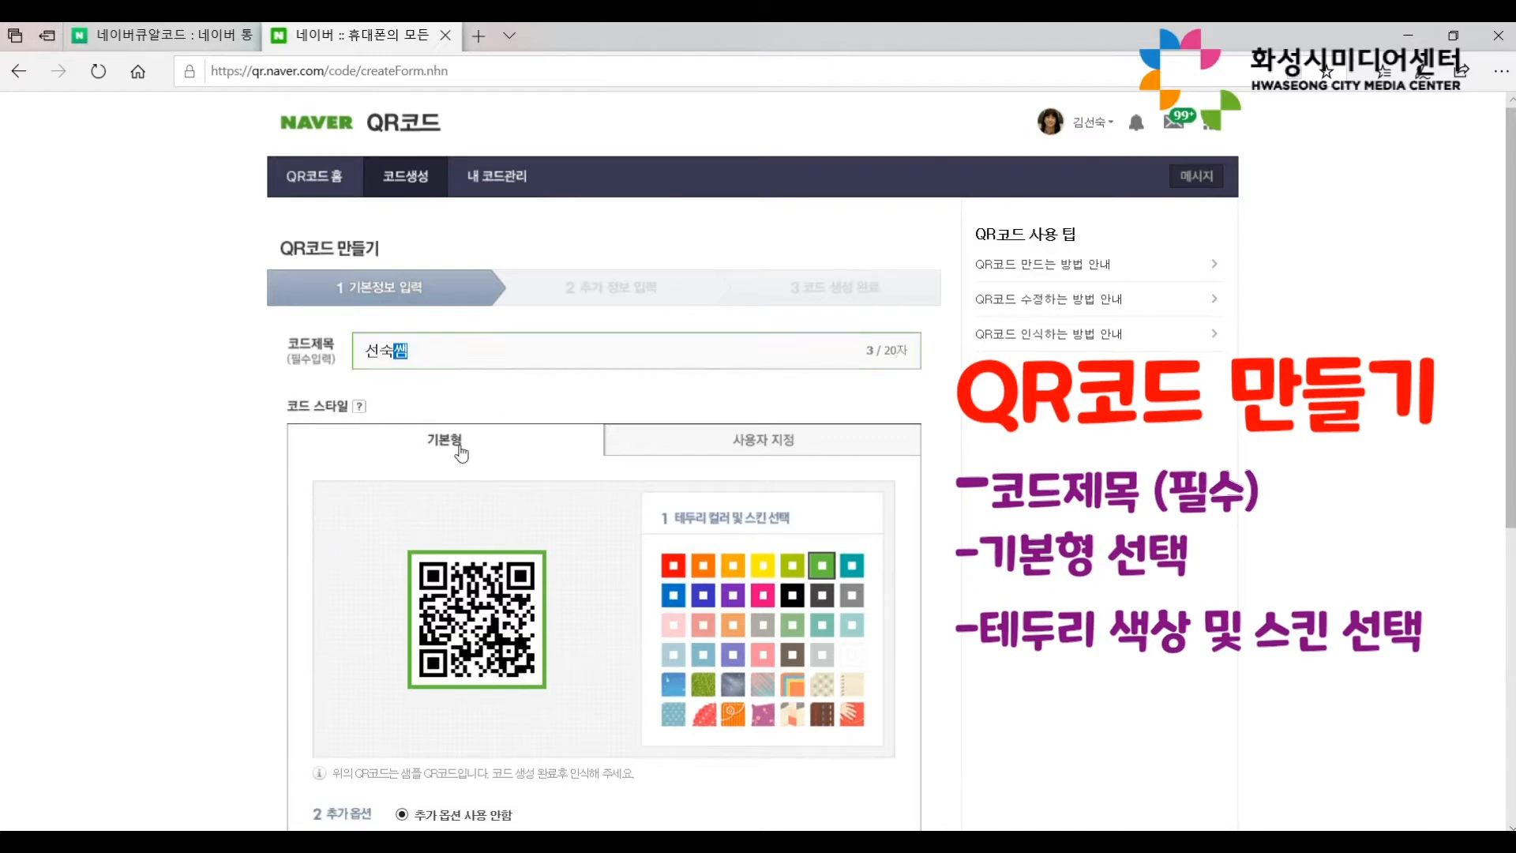
Switch the code style to 사용자 지정 and attach the 수업사진 image as the skin.
{"action": "left_click", "coordinate": [787, 444]}
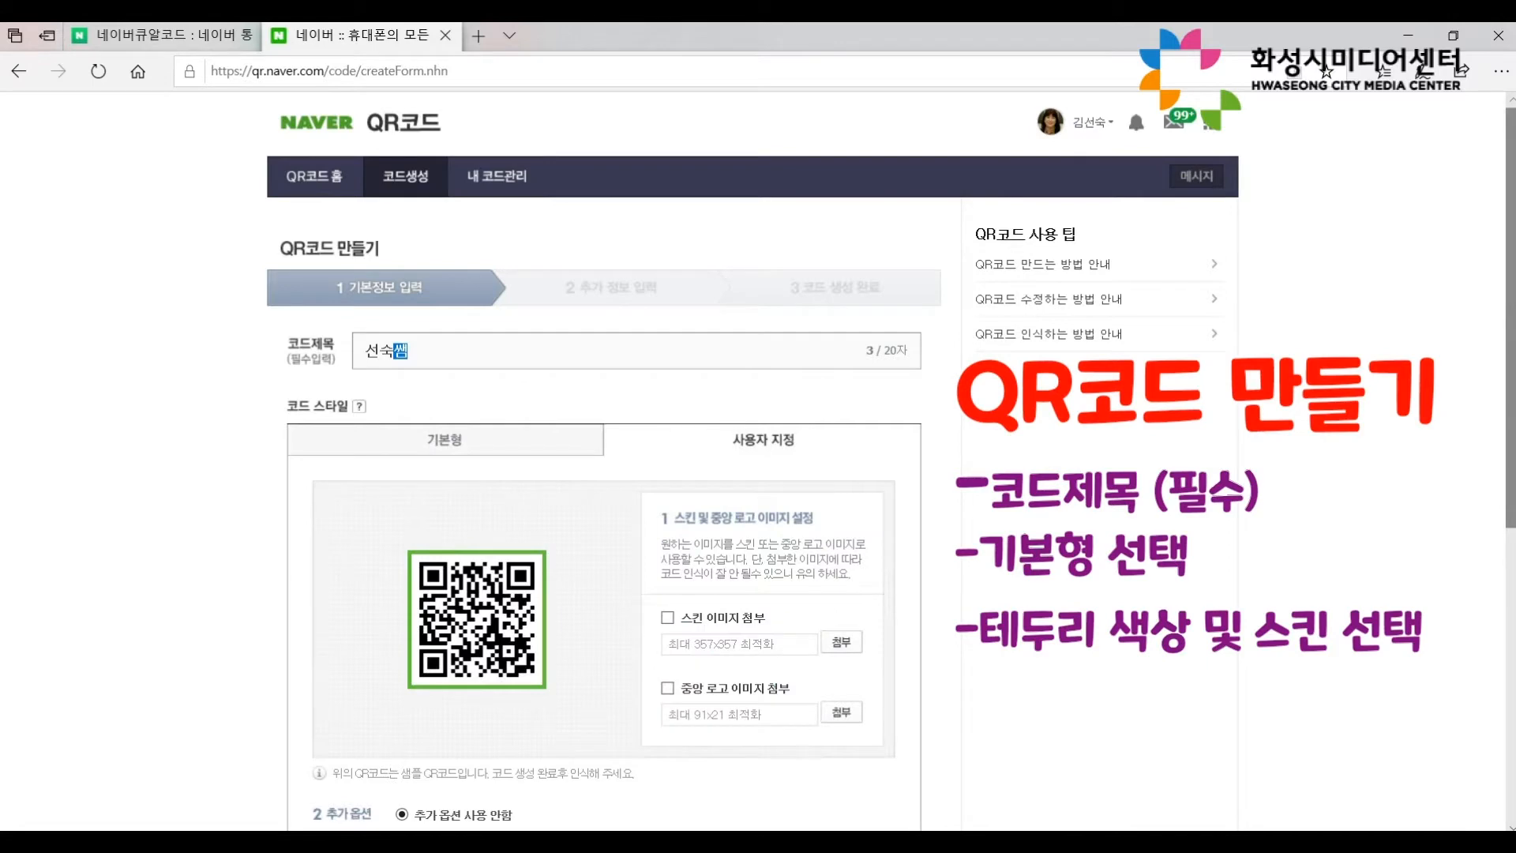
{"action": "scroll", "coordinate": [861, 291], "scroll_direction": "down", "scroll_amount": 3}
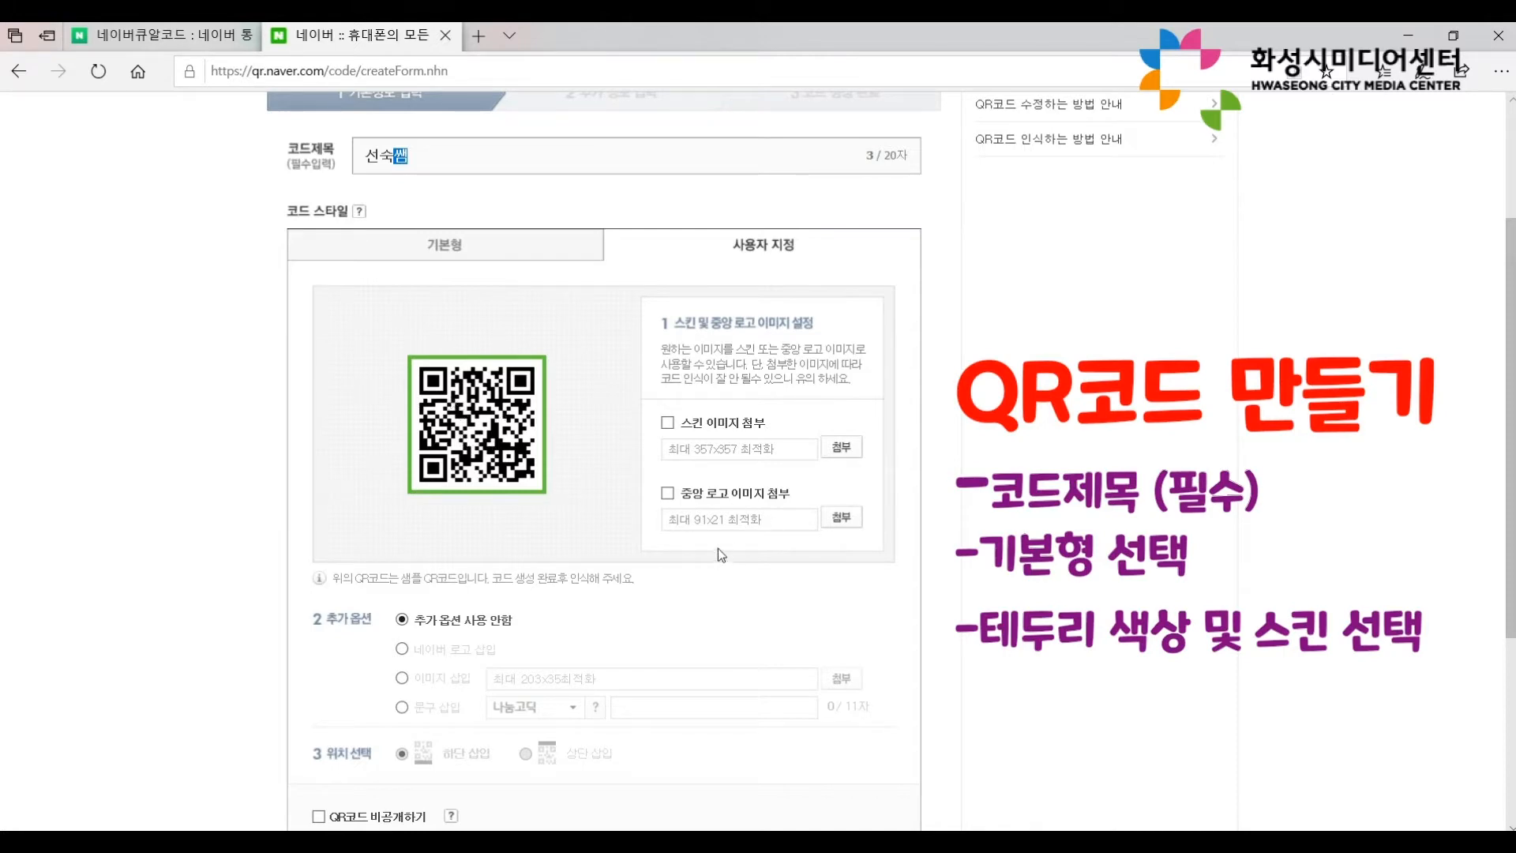
{"action": "left_click", "coordinate": [665, 427]}
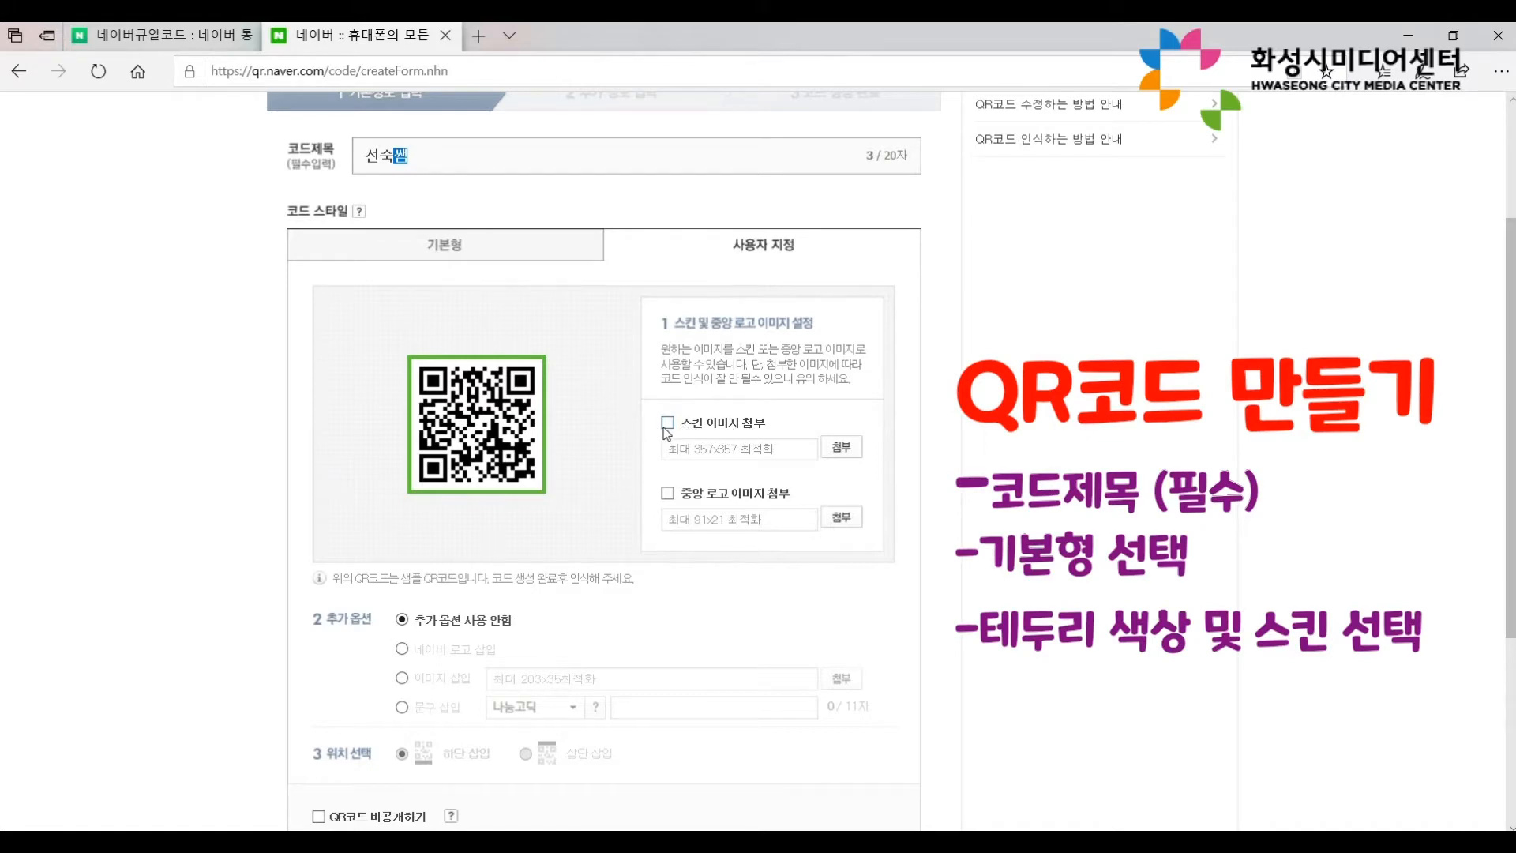
{"action": "left_click", "coordinate": [841, 450]}
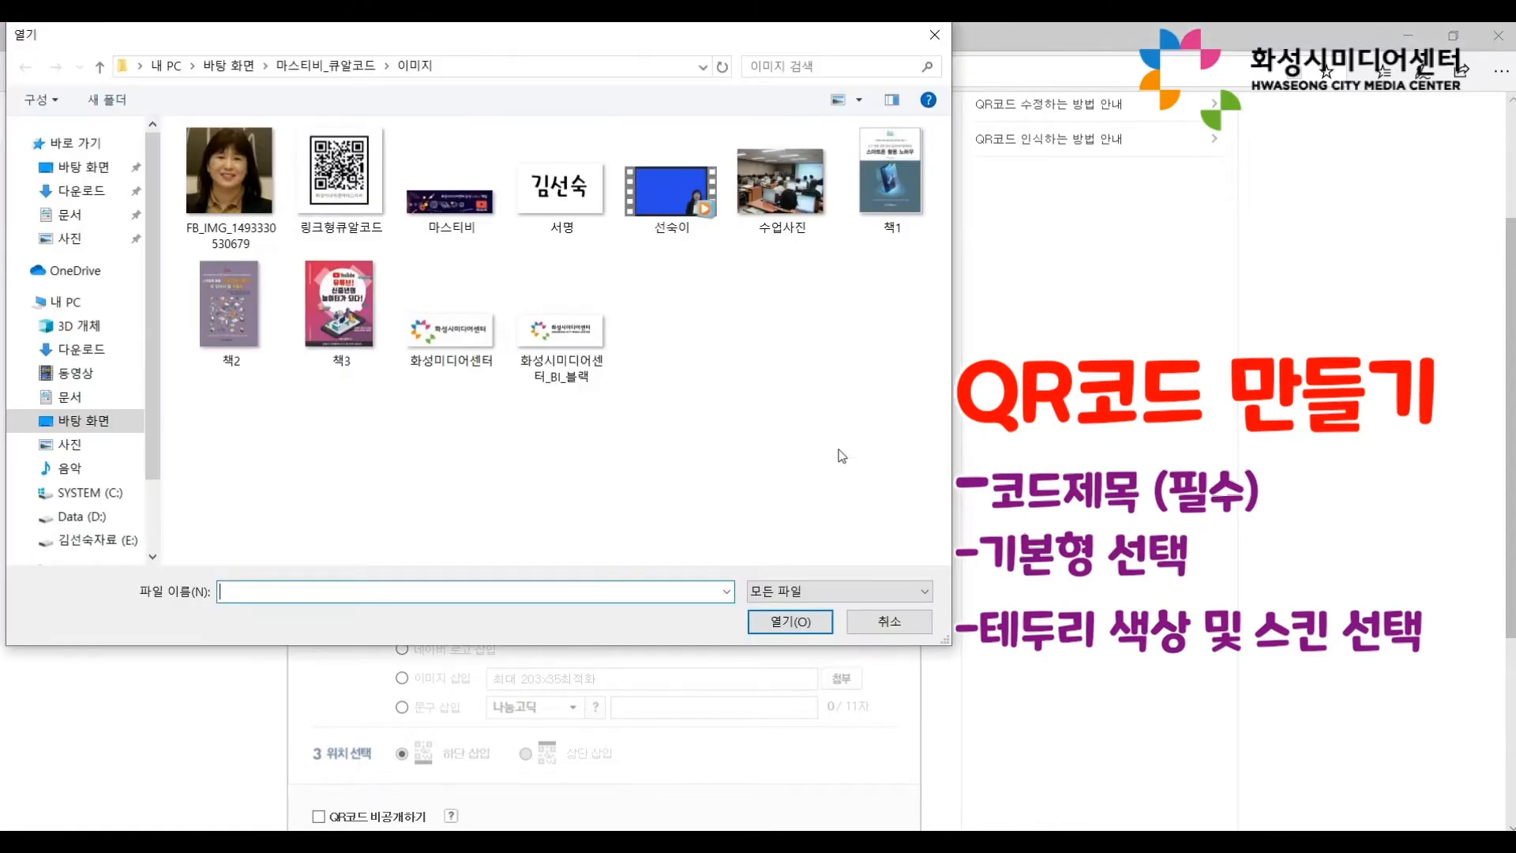
{"action": "left_click", "coordinate": [784, 189]}
{"action": "left_click", "coordinate": [778, 624]}
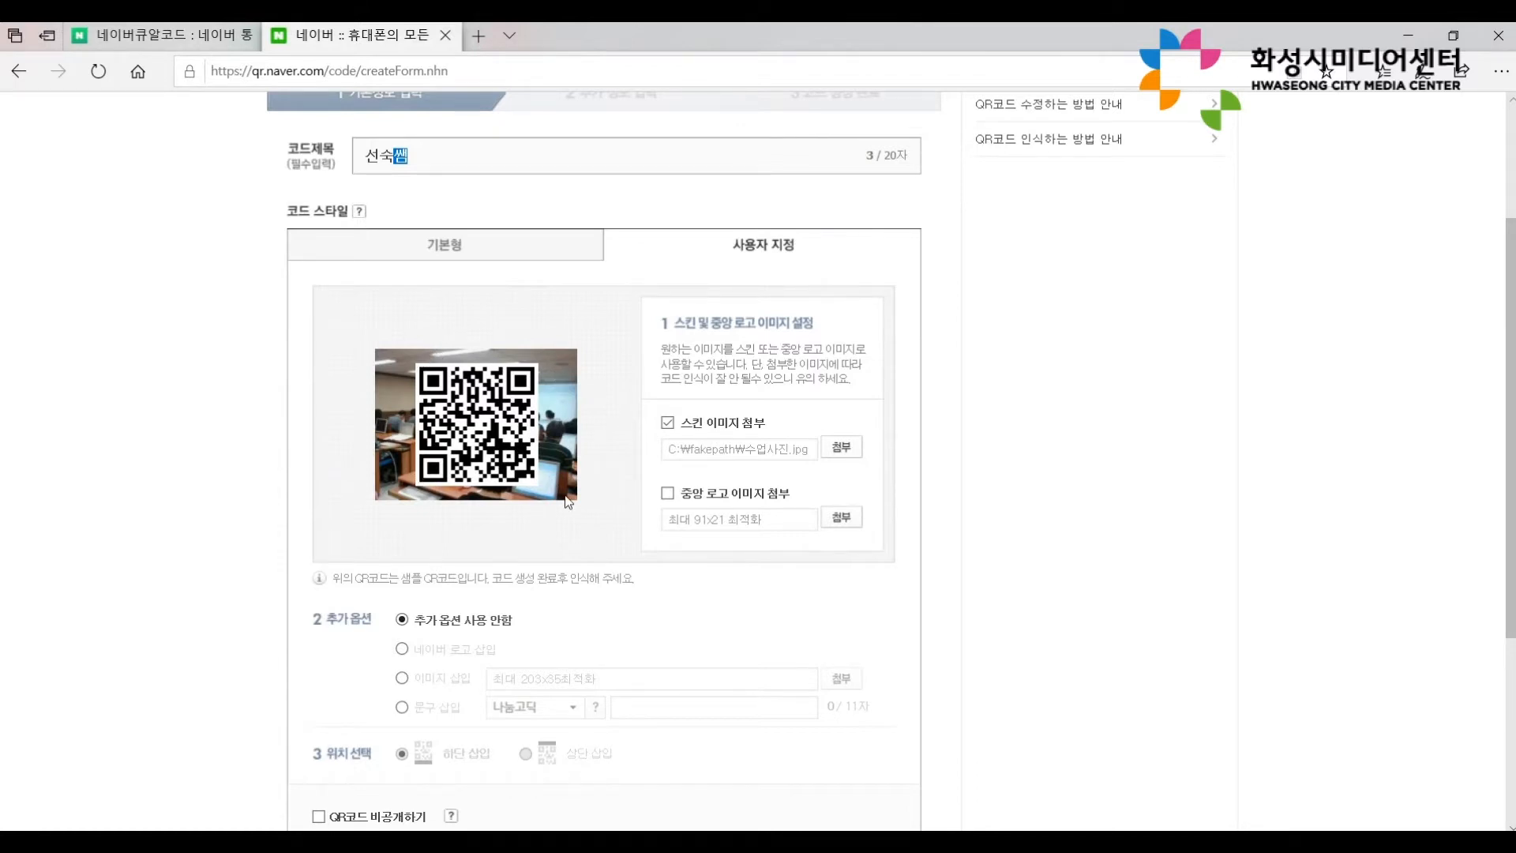
{"action": "left_click", "coordinate": [667, 424]}
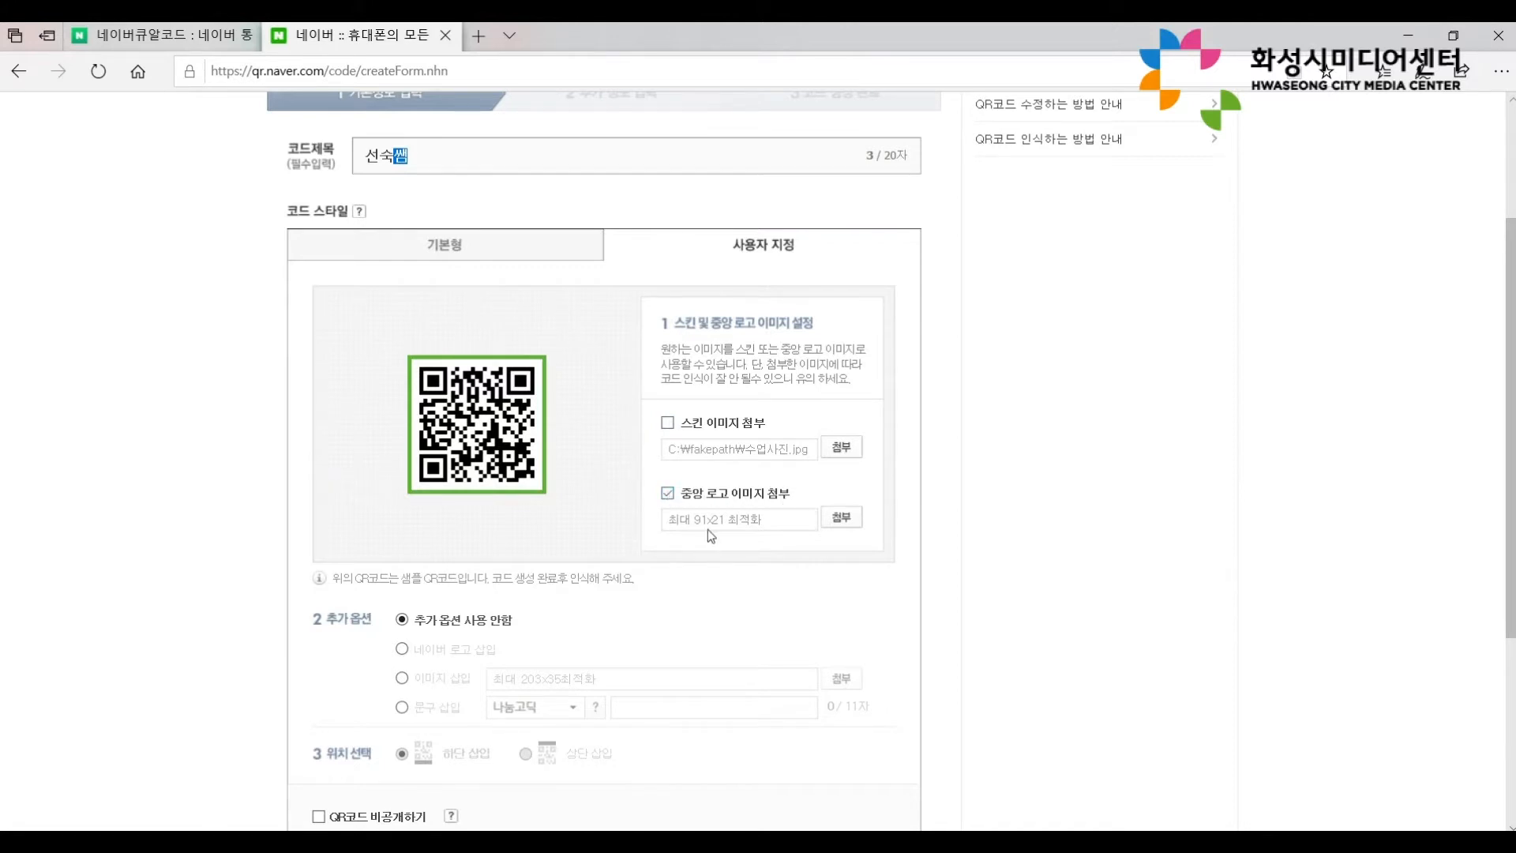
{"action": "left_click", "coordinate": [842, 518]}
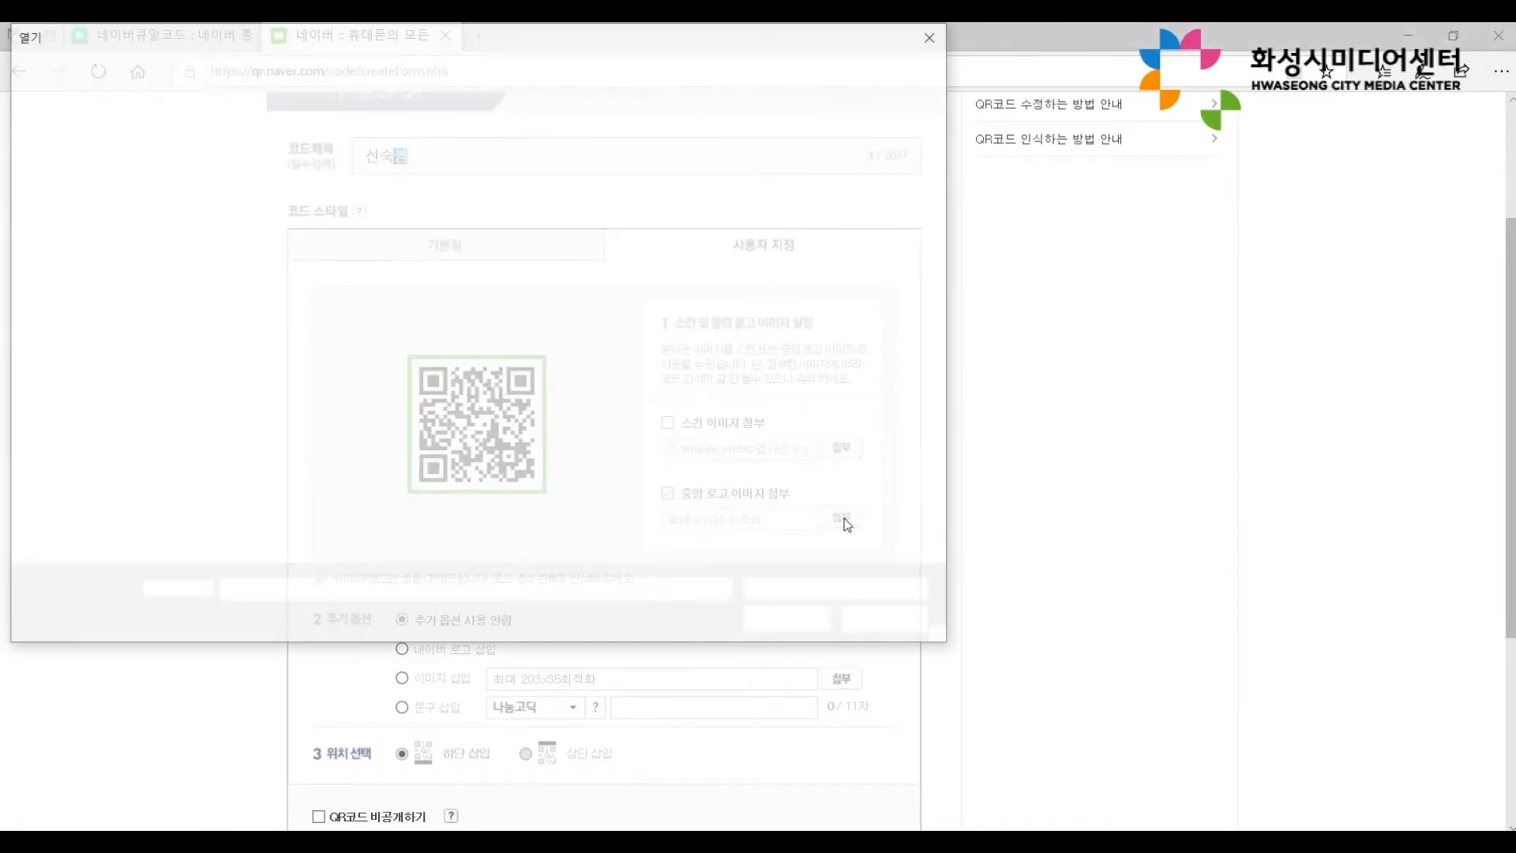
{"action": "left_click", "coordinate": [229, 182]}
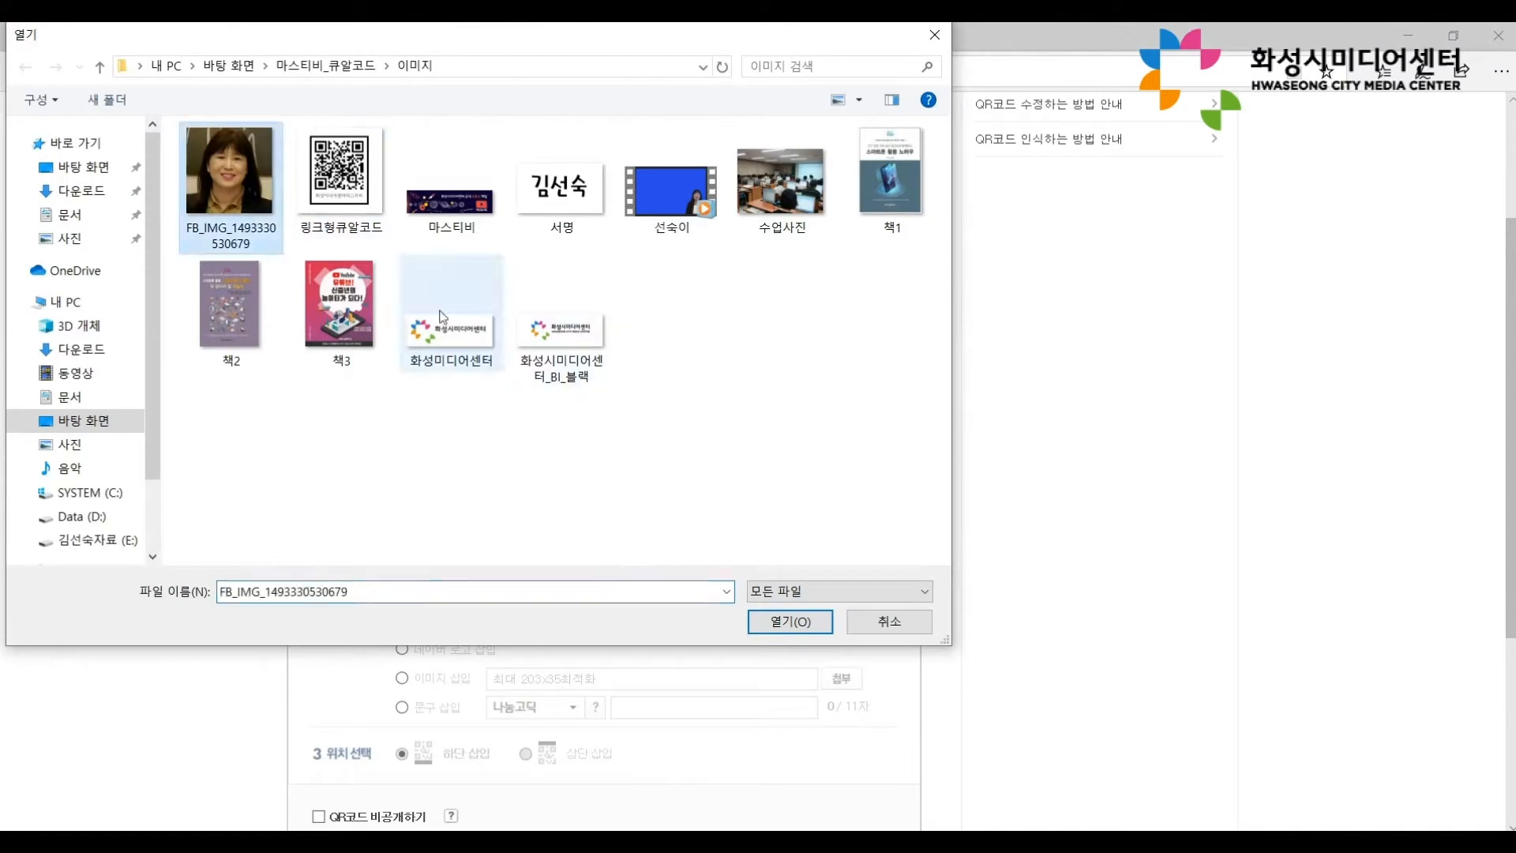
{"action": "left_click", "coordinate": [810, 632]}
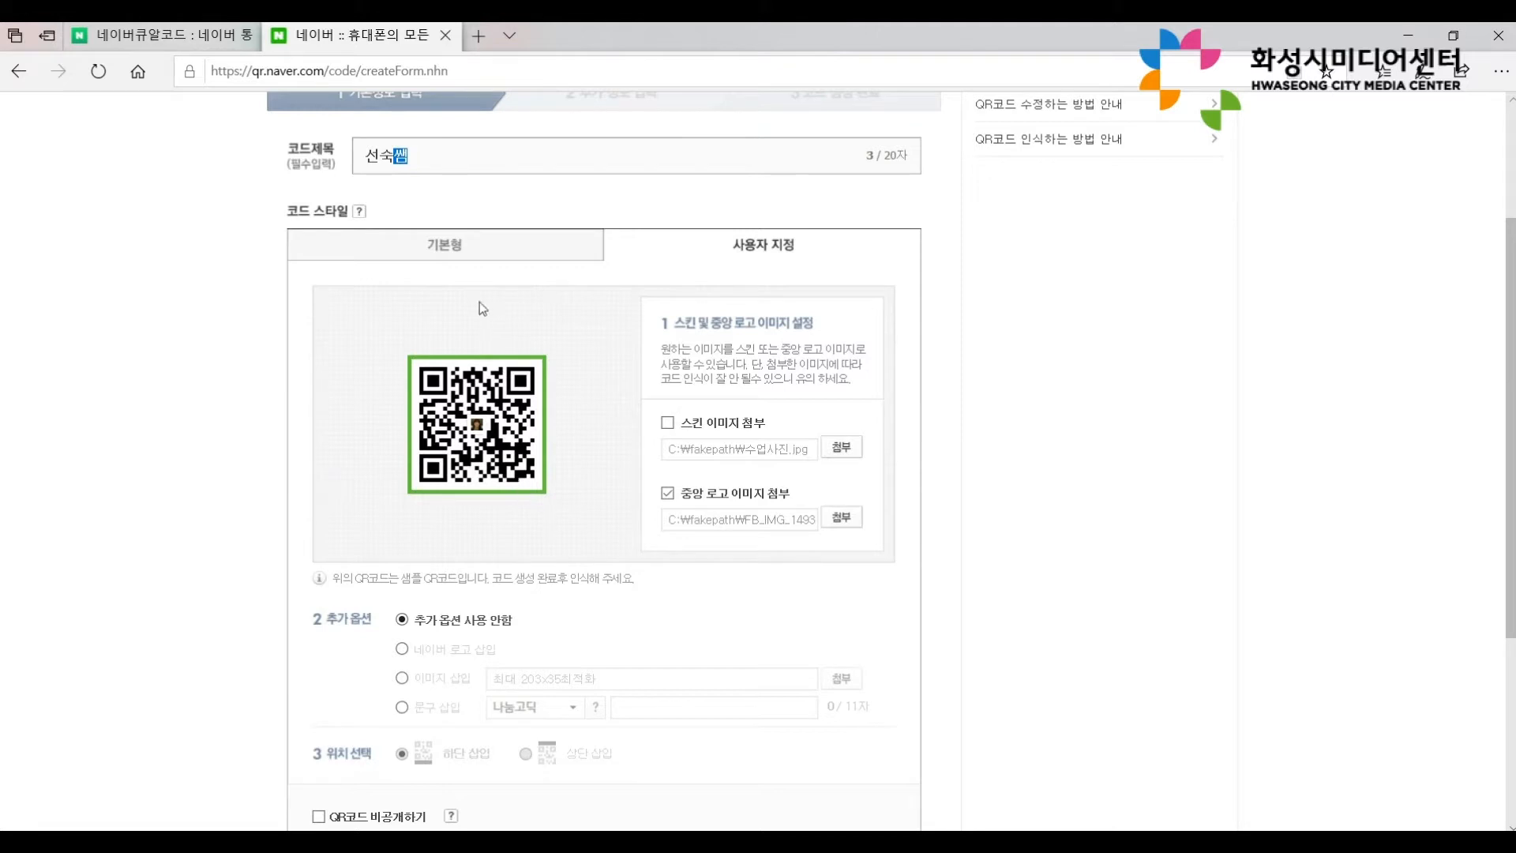
Return to the 기본형 style, try several border colours and skins, and set a black border.
{"action": "left_click", "coordinate": [455, 257]}
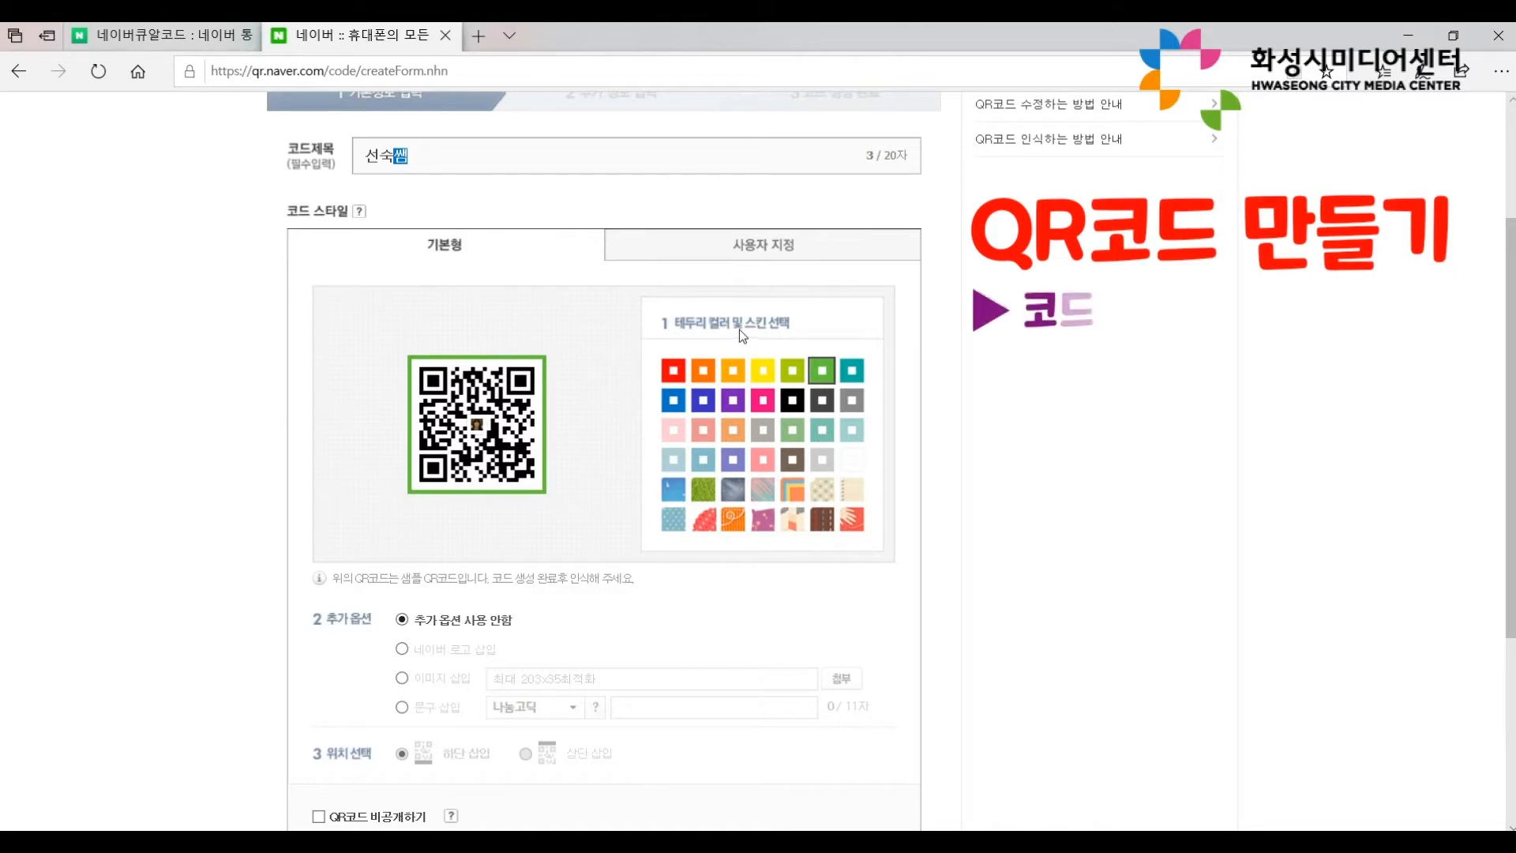
{"action": "left_click", "coordinate": [673, 370]}
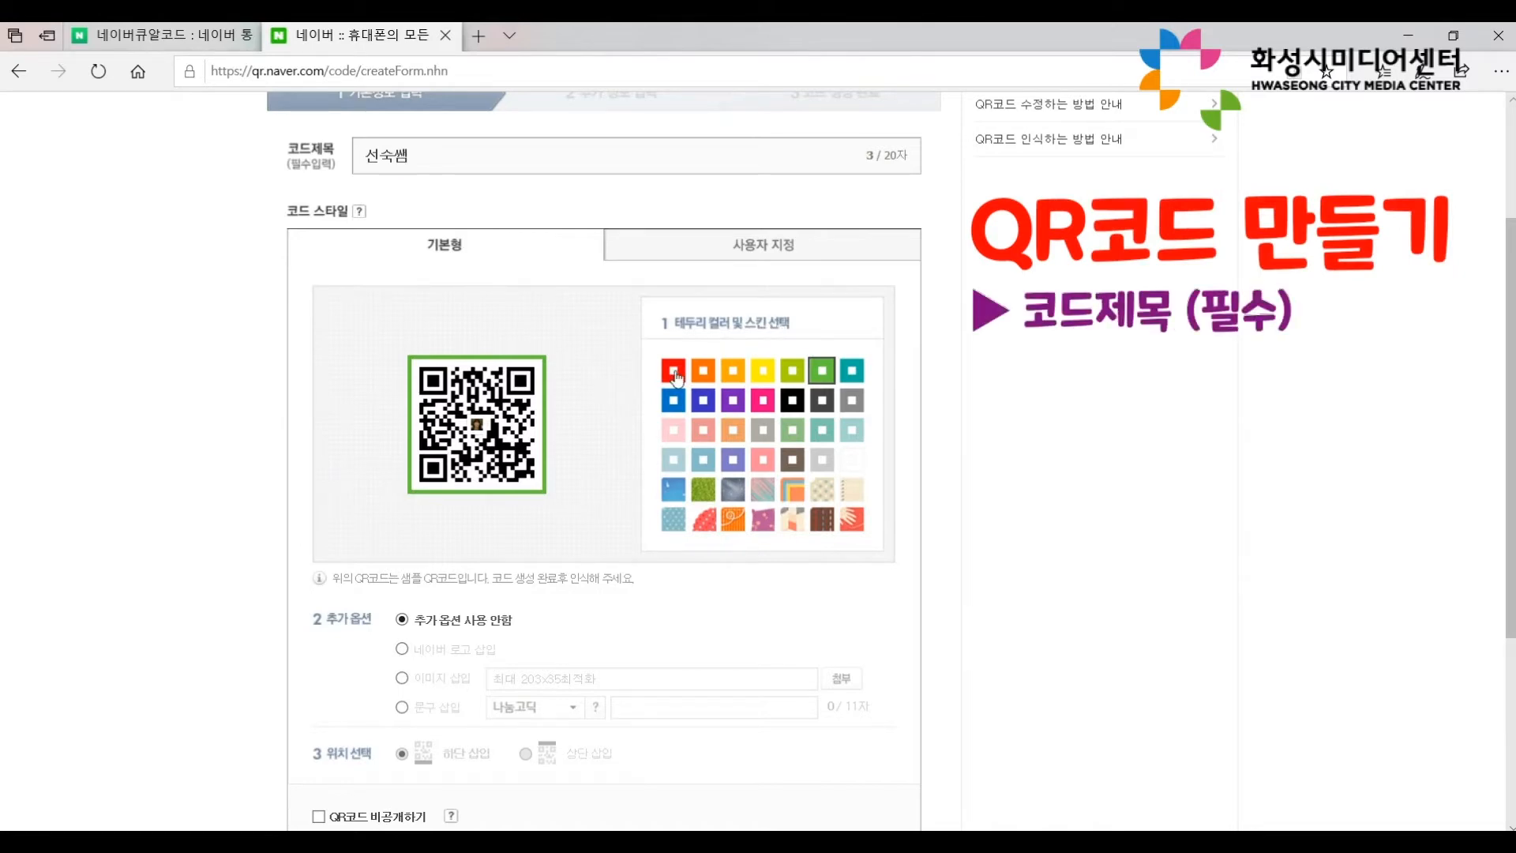
{"action": "left_click", "coordinate": [674, 400]}
{"action": "left_click", "coordinate": [673, 459]}
{"action": "left_click", "coordinate": [674, 519]}
{"action": "left_click", "coordinate": [732, 519]}
{"action": "left_click", "coordinate": [763, 519]}
{"action": "left_click", "coordinate": [792, 519]}
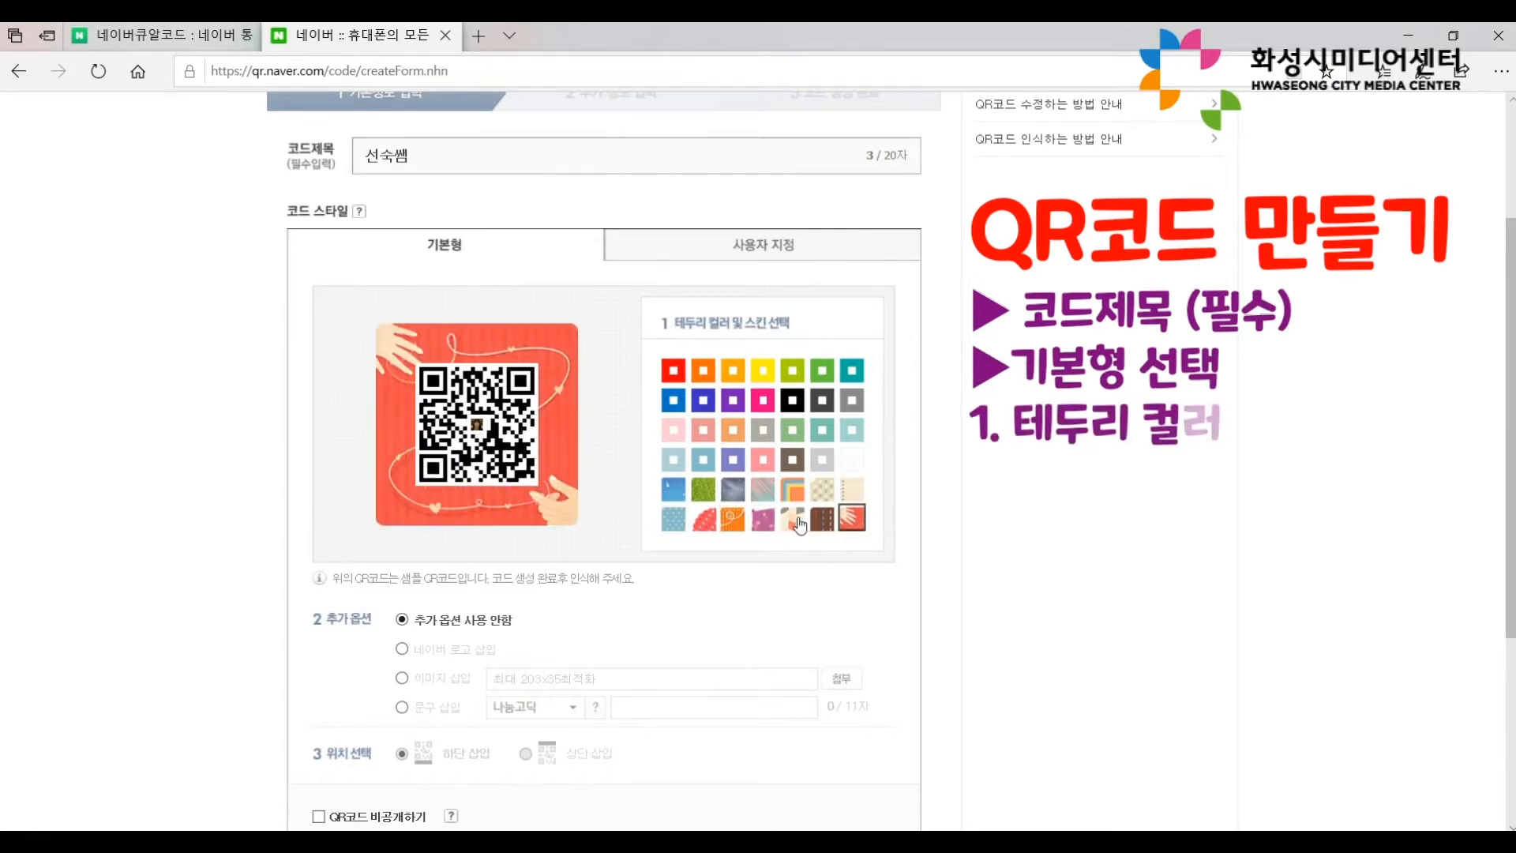
{"action": "left_click", "coordinate": [792, 489]}
{"action": "left_click", "coordinate": [822, 429]}
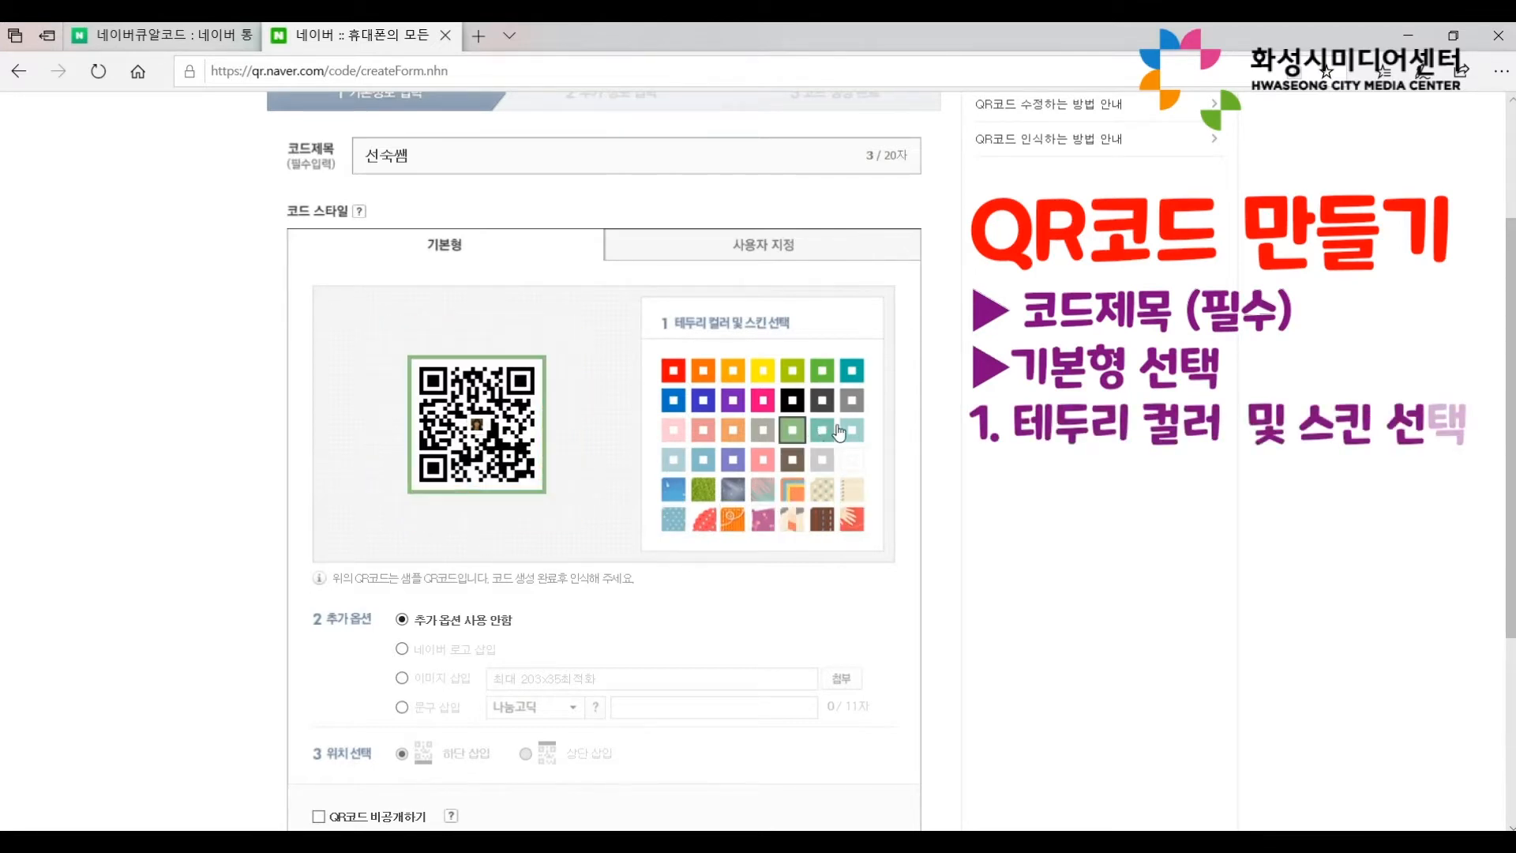
{"action": "left_click", "coordinate": [733, 459]}
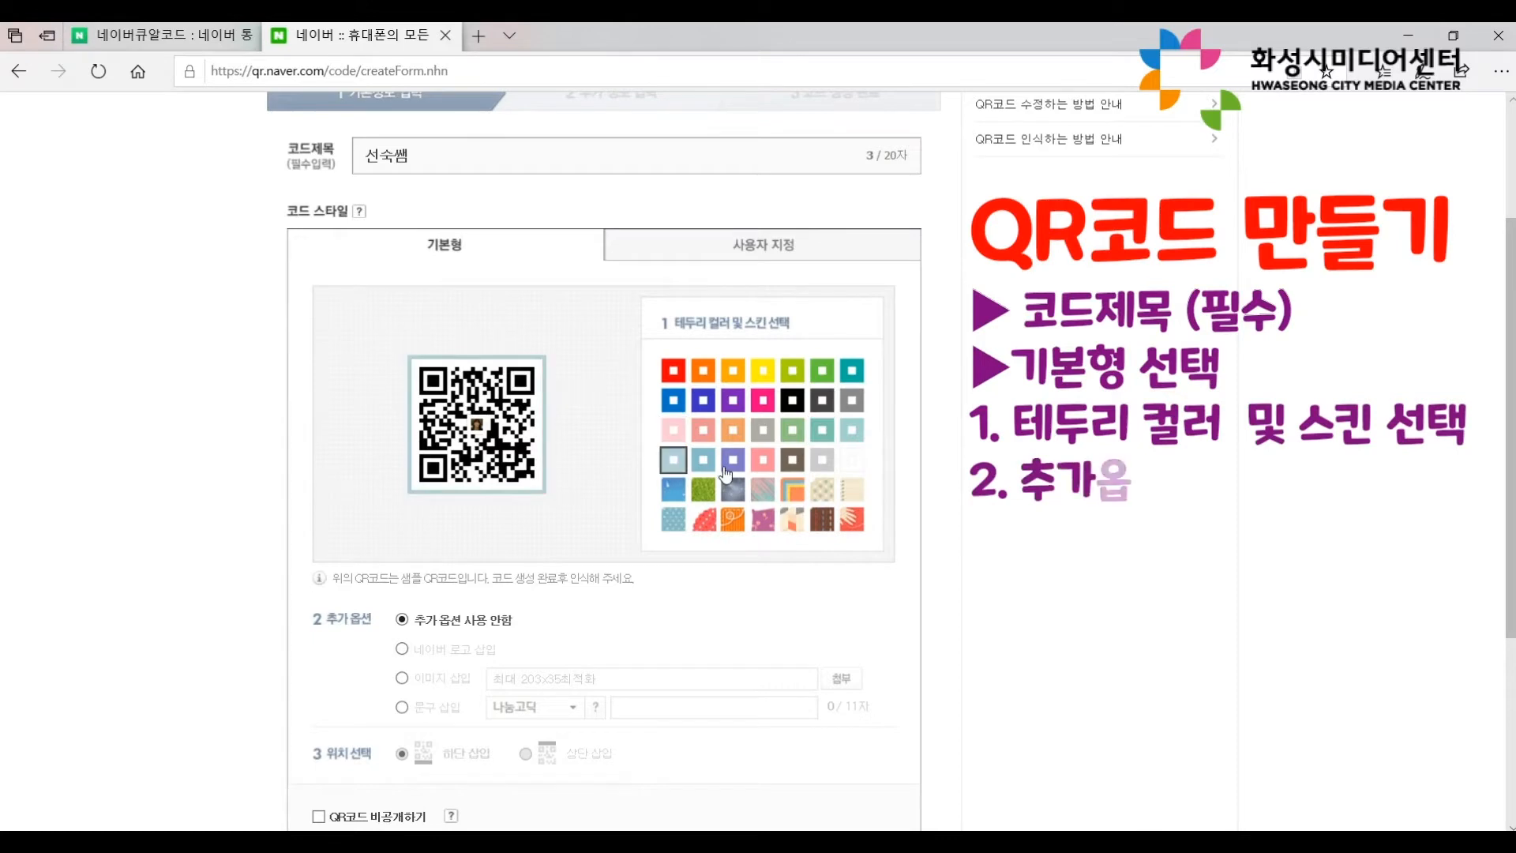
{"action": "left_click", "coordinate": [782, 464]}
{"action": "left_click", "coordinate": [794, 404]}
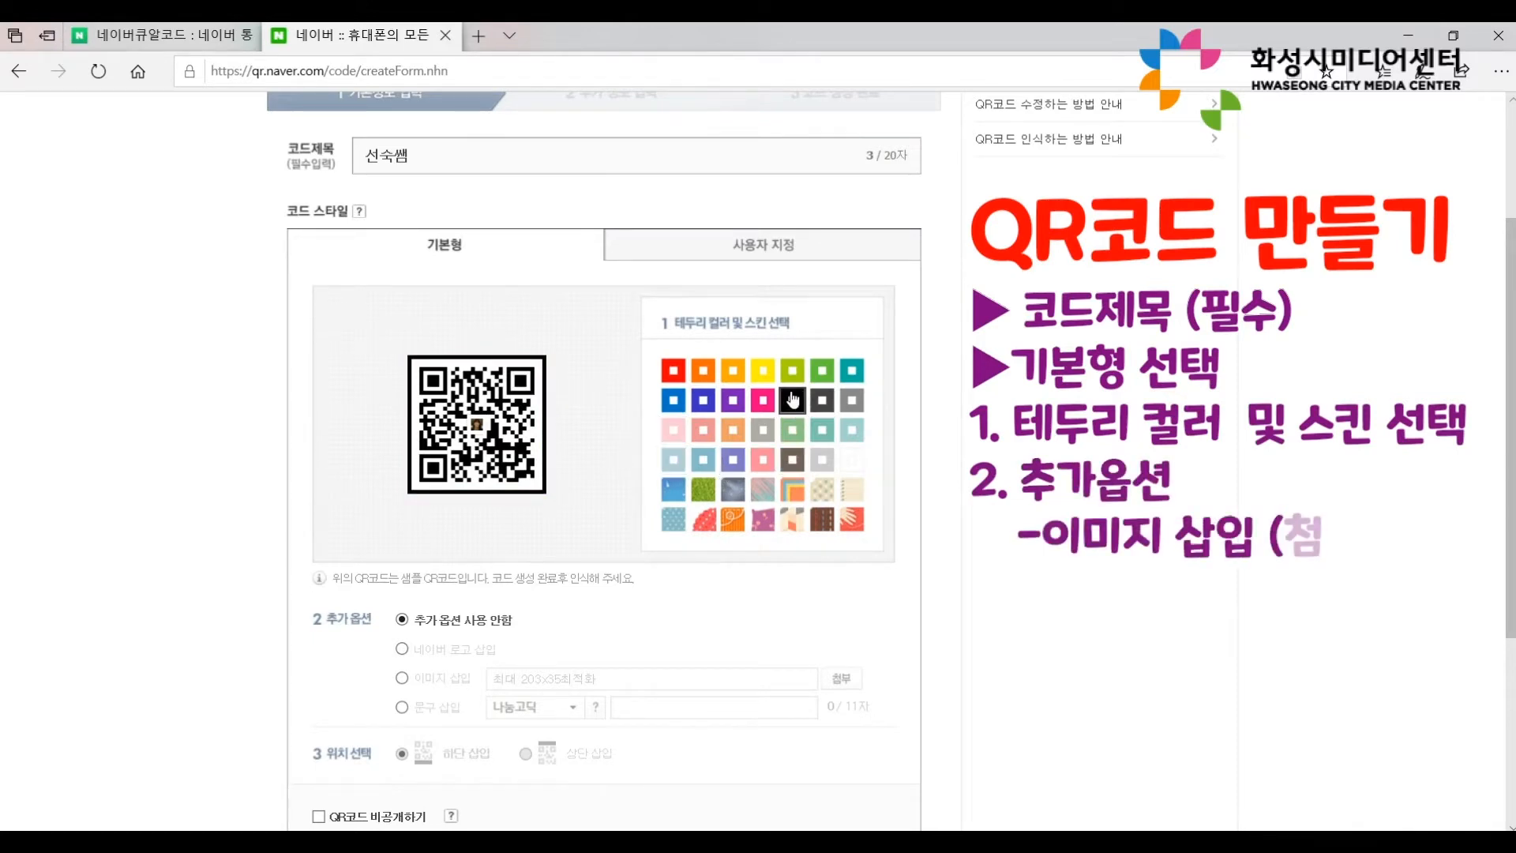
Try the Naver logo as the additional option, and replace it with the inserted image 서명.png.
{"action": "scroll", "coordinate": [364, 360], "scroll_direction": "down", "scroll_amount": 3}
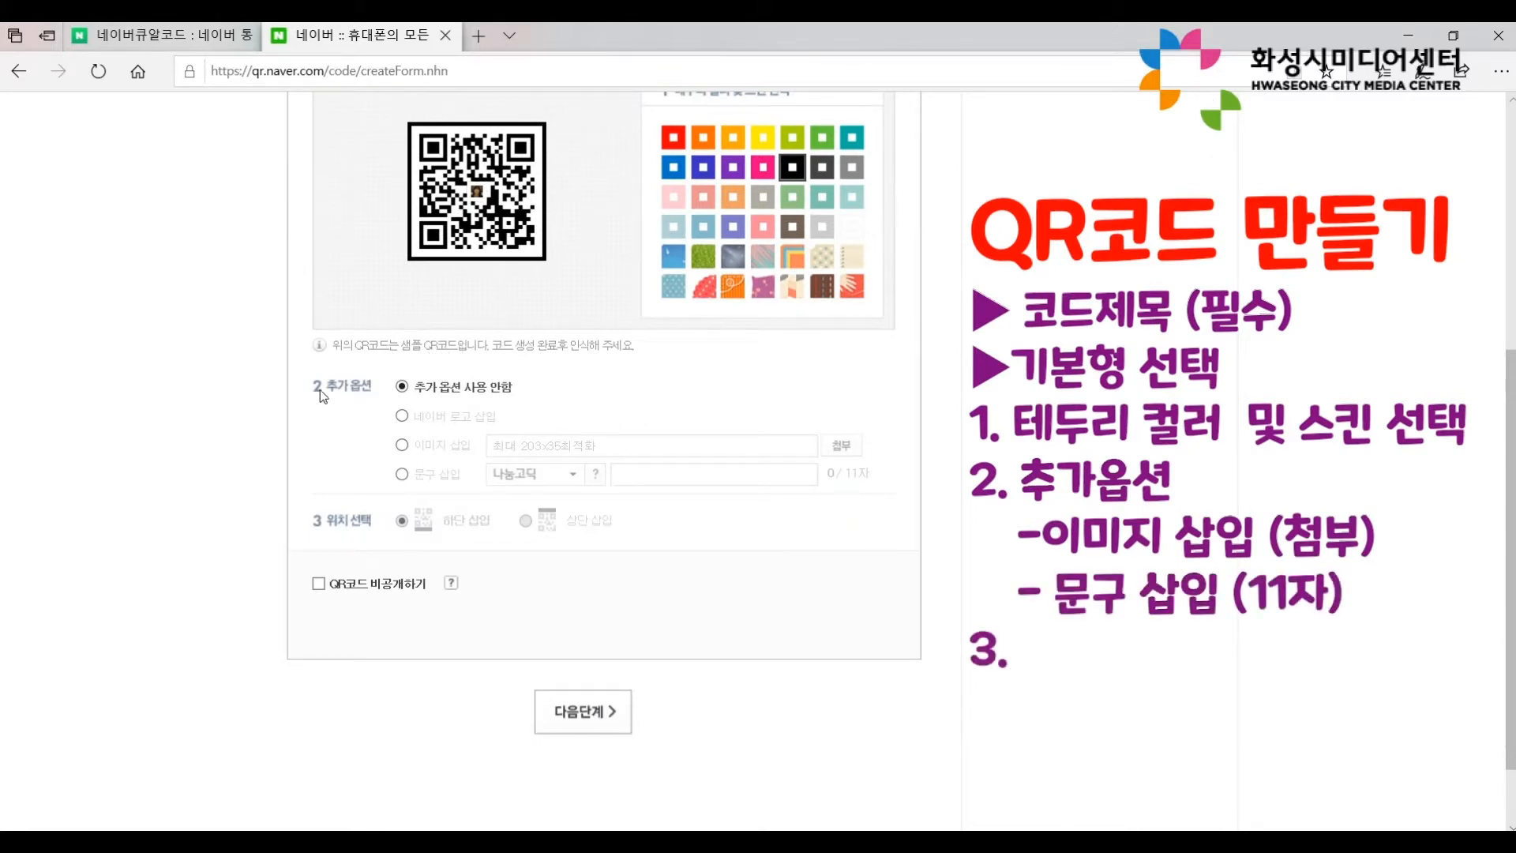
{"action": "left_click", "coordinate": [401, 416]}
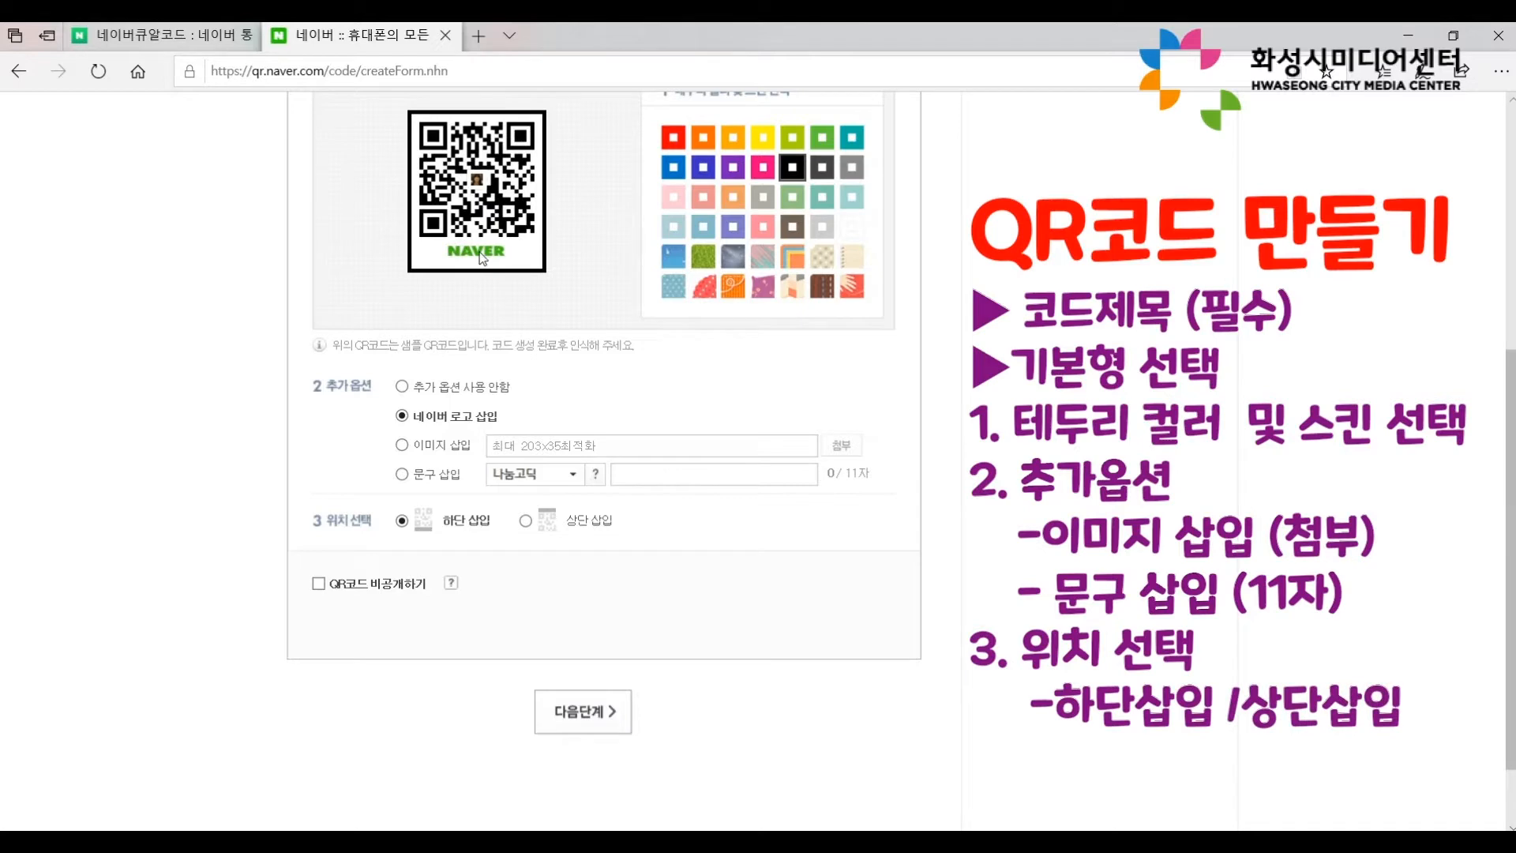
{"action": "left_click", "coordinate": [428, 451]}
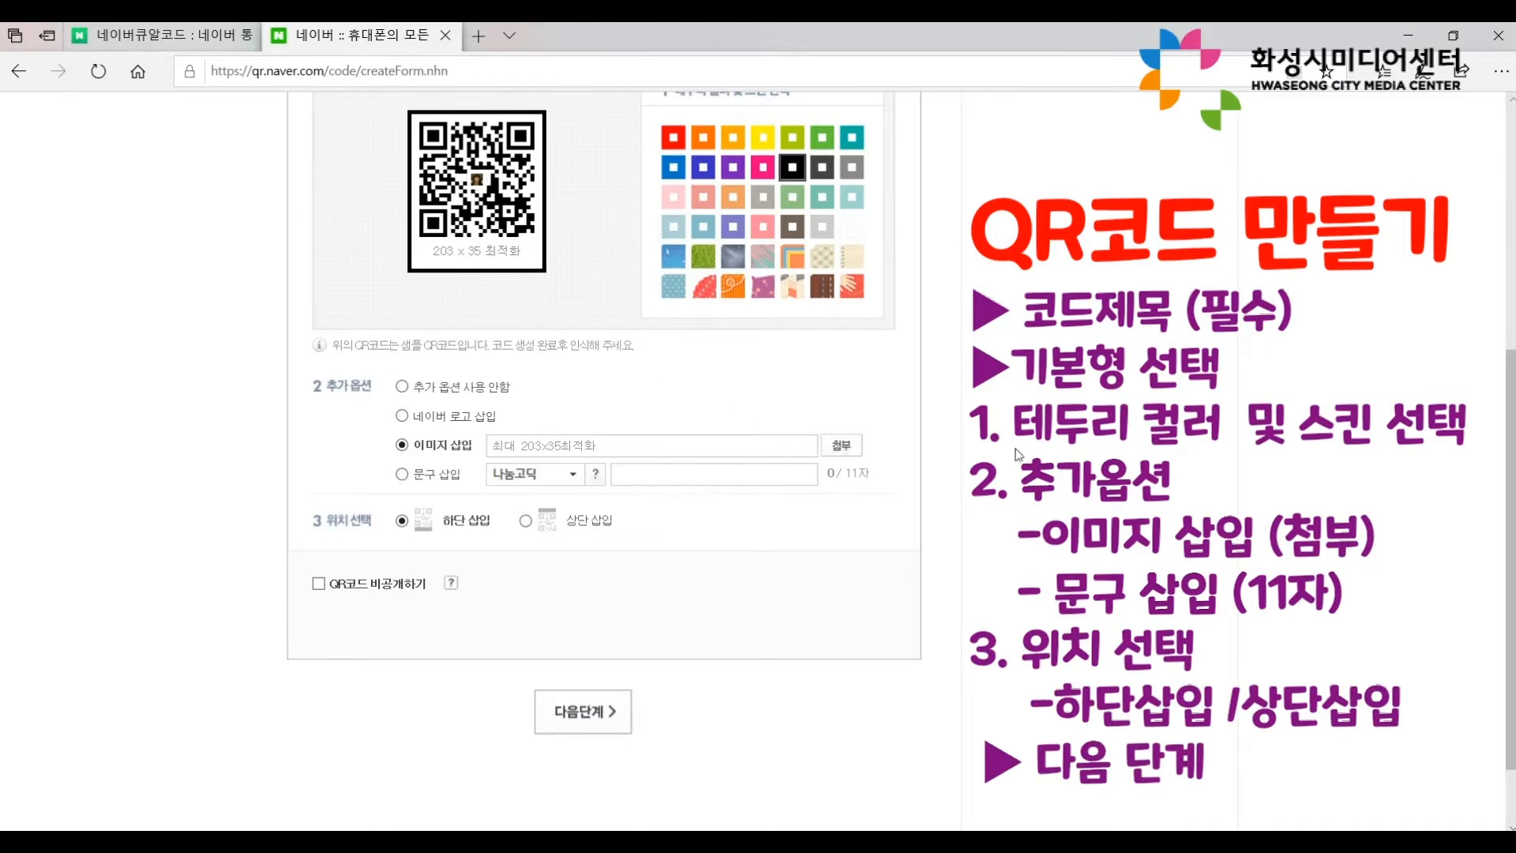
{"action": "left_click", "coordinate": [843, 447]}
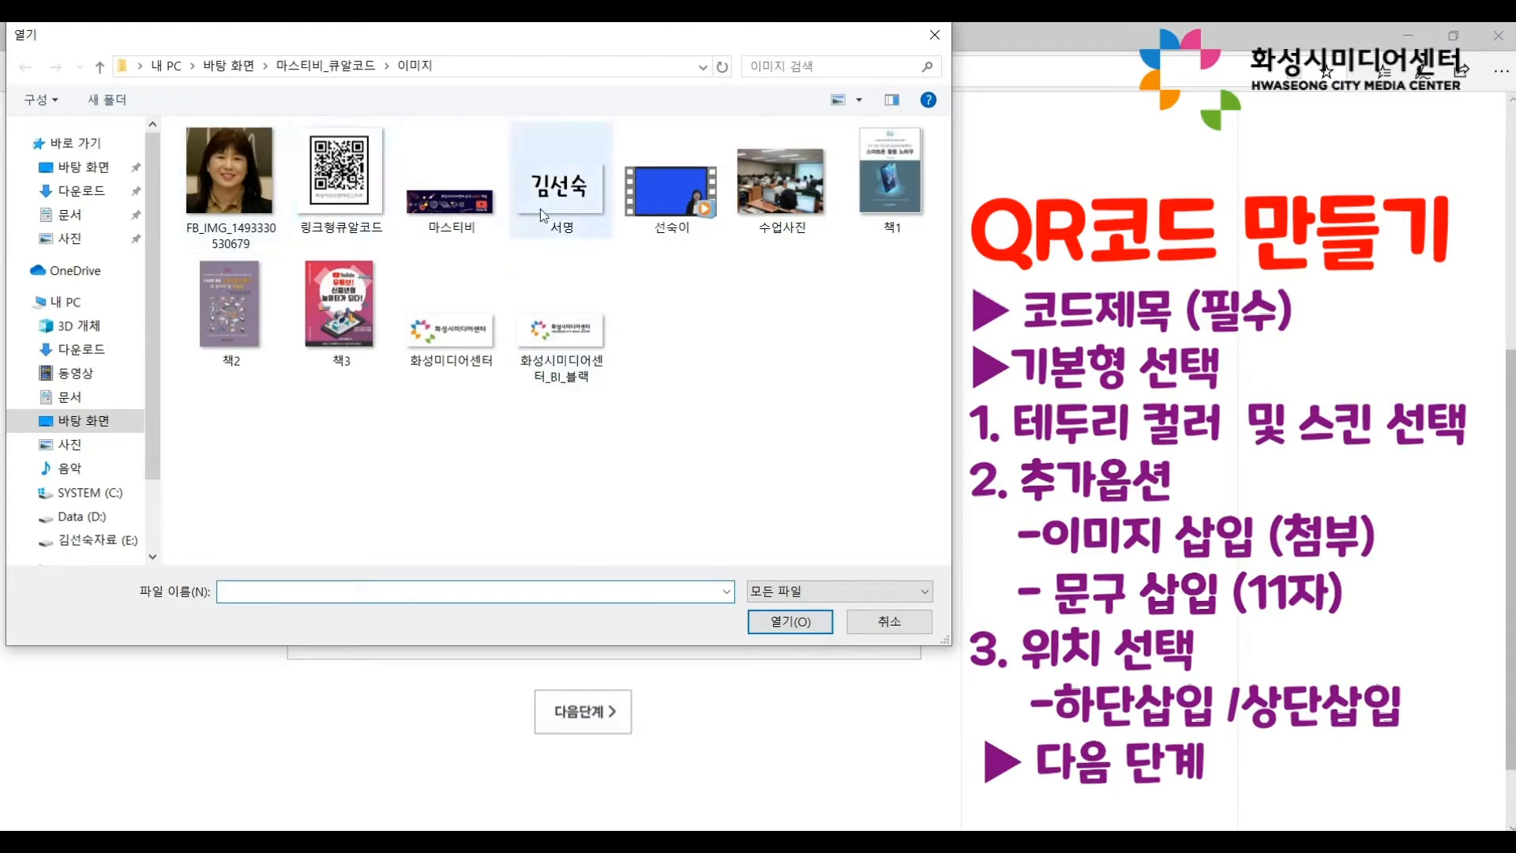
{"action": "left_click", "coordinate": [562, 205]}
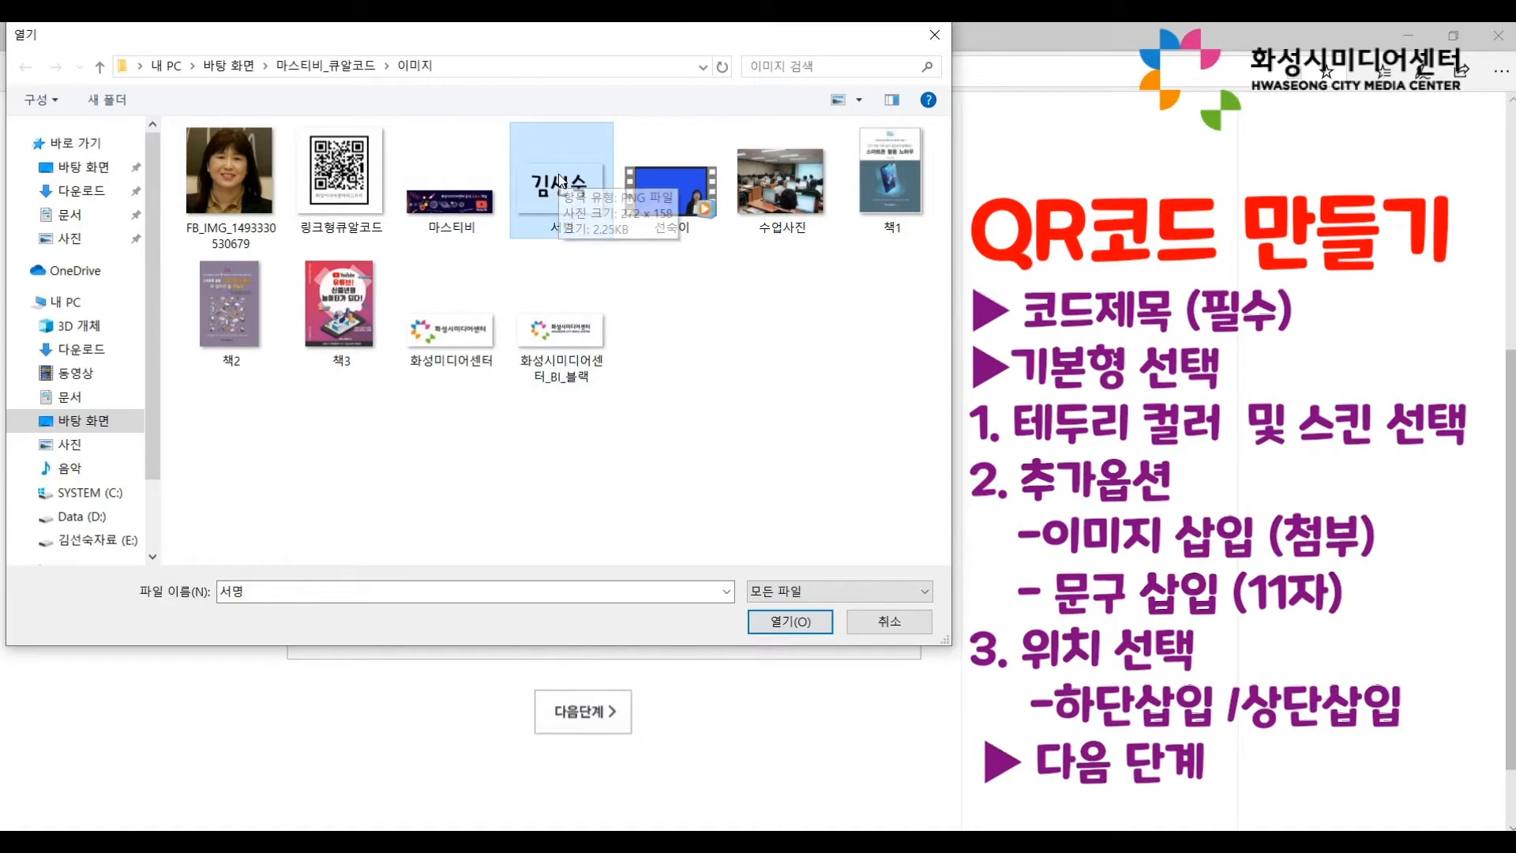
{"action": "left_click", "coordinate": [788, 622]}
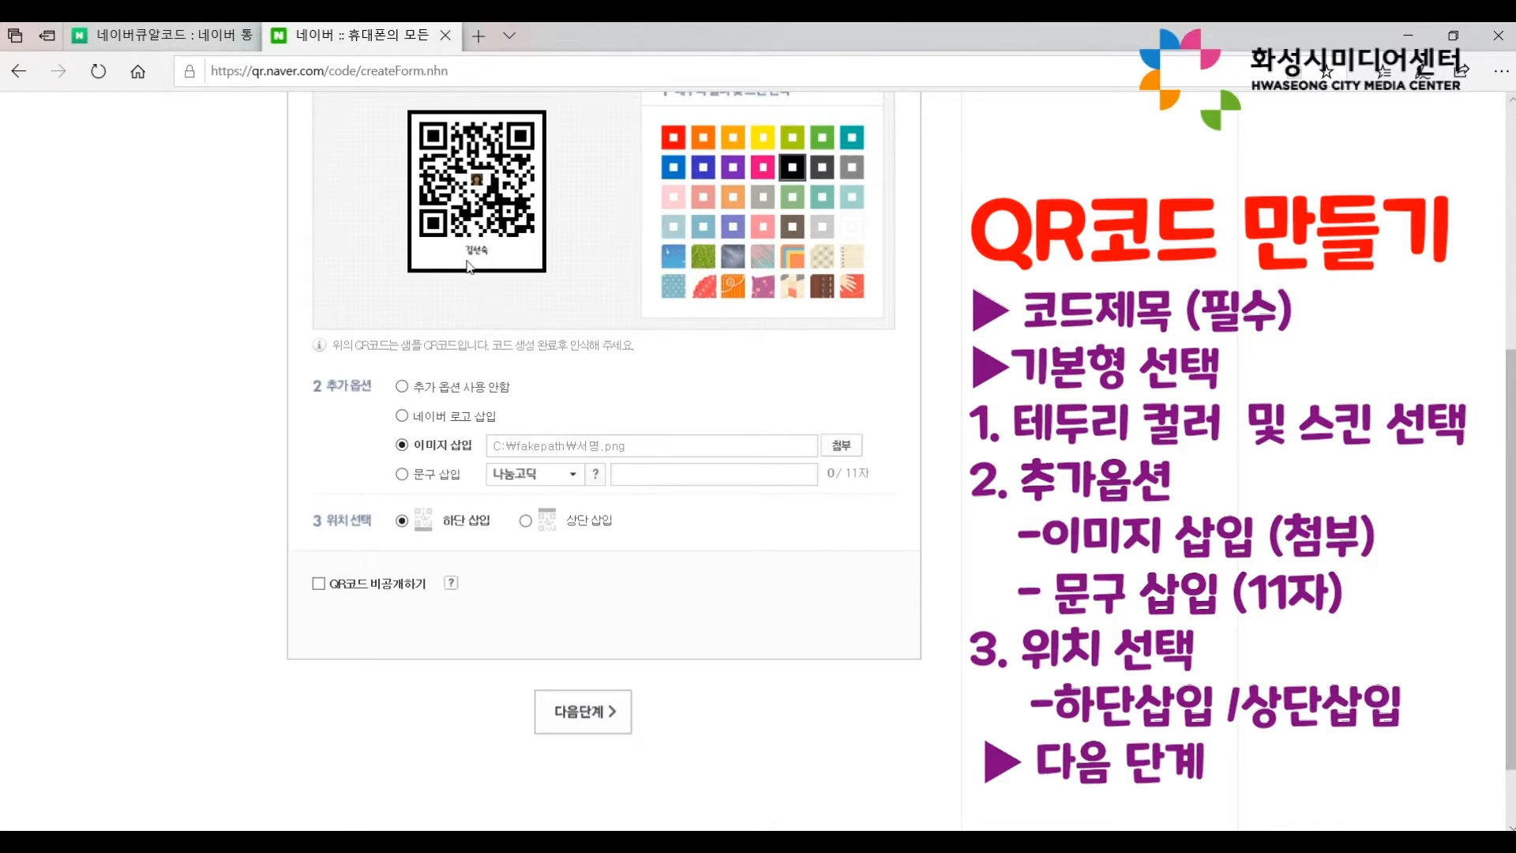
Replace the image inserted below the QR code with 수업사진.jpg.
{"action": "left_click", "coordinate": [847, 448]}
{"action": "left_click", "coordinate": [775, 193]}
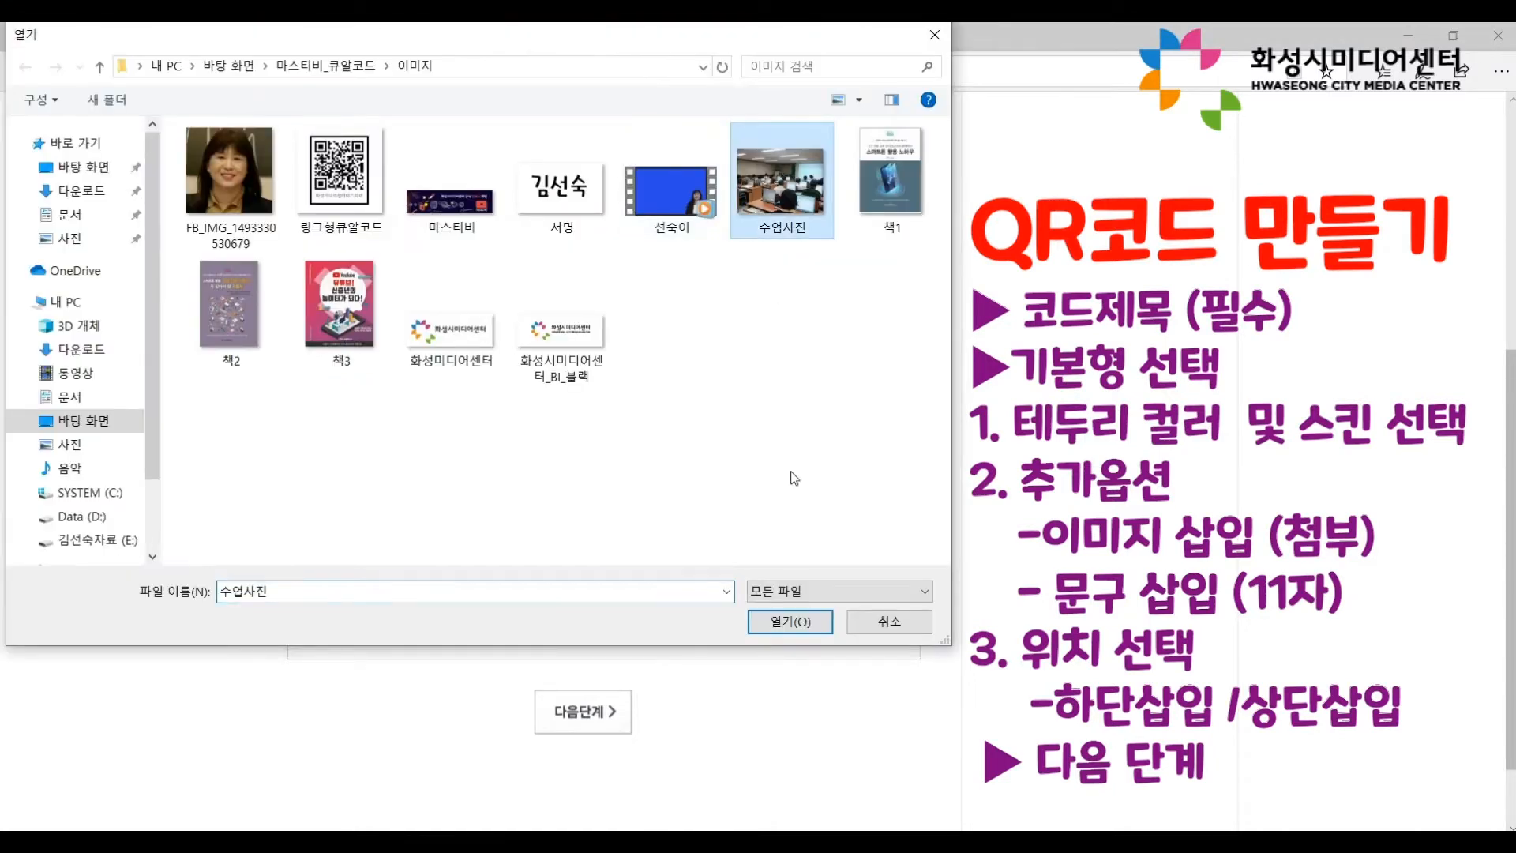
{"action": "left_click", "coordinate": [792, 623]}
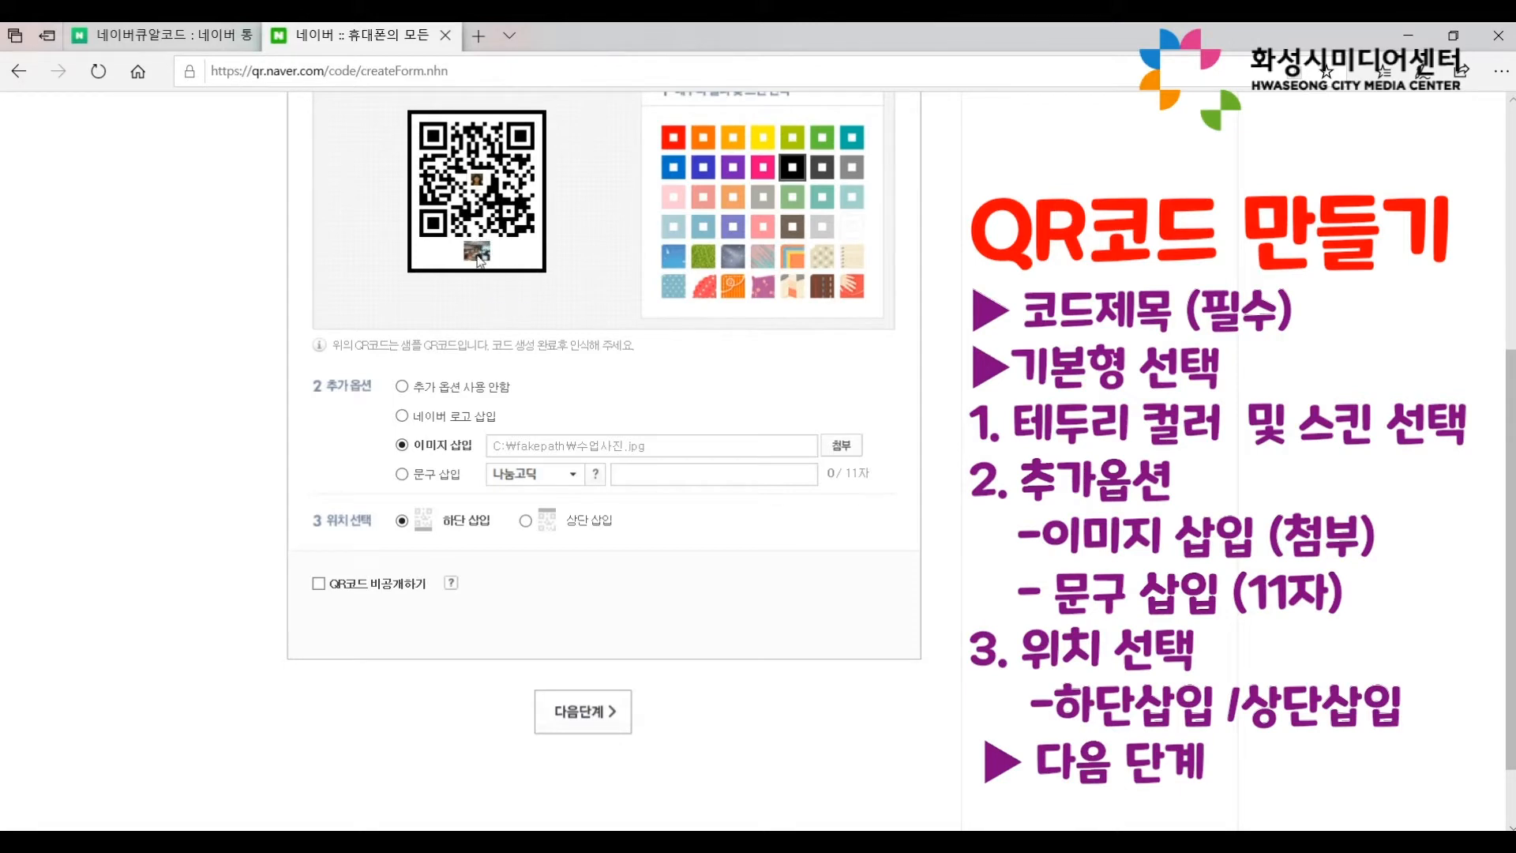
Insert the teacher's nickname as 문구 삽입 text in the 나눔손글씨 붓 font and place it above the code with 상단 삽입.
{"action": "left_click", "coordinate": [403, 475]}
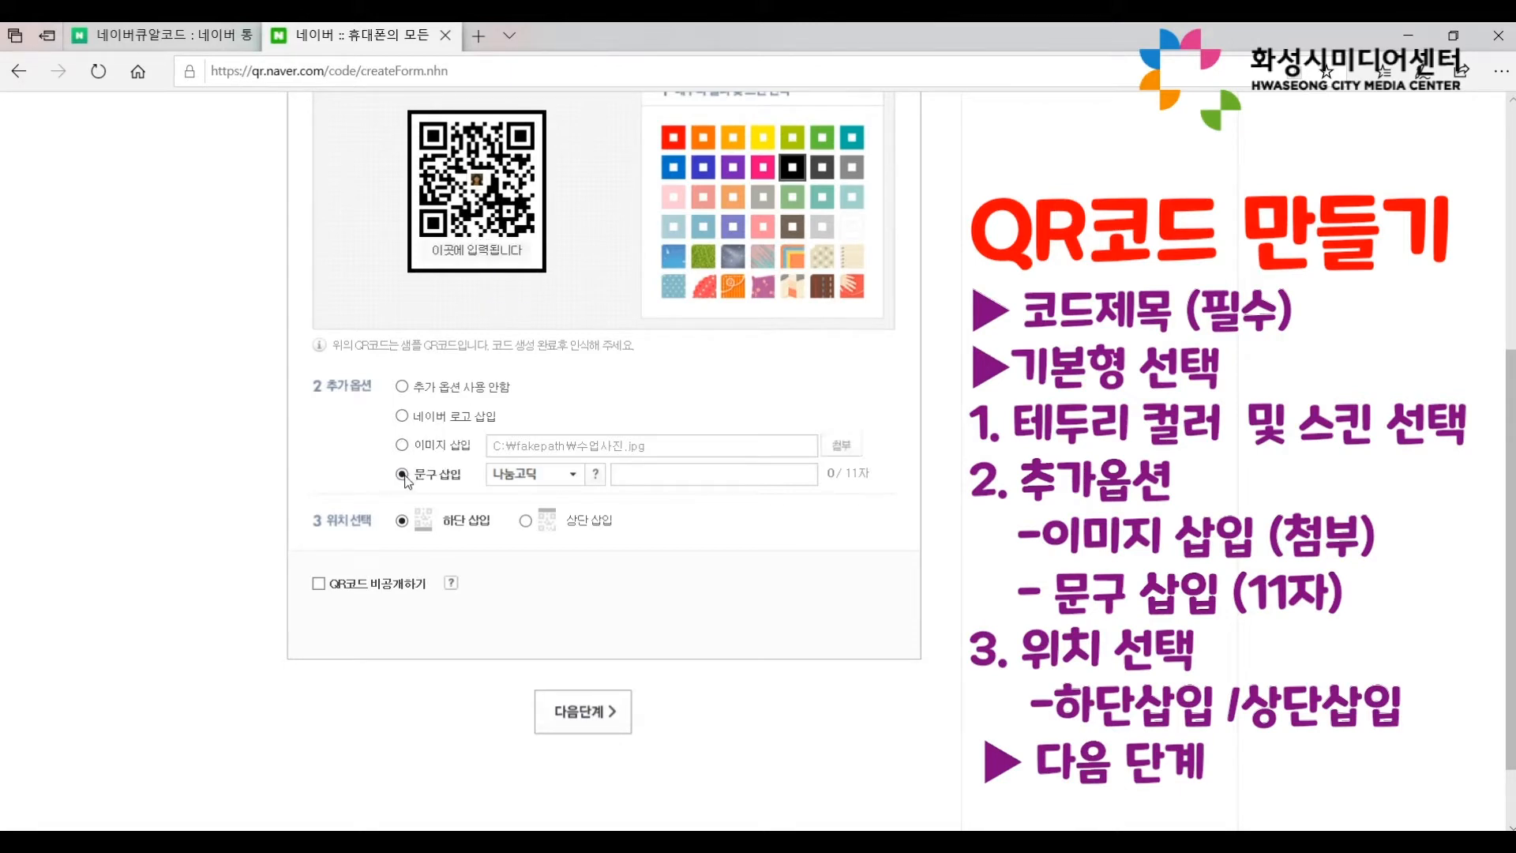
{"action": "left_click", "coordinate": [573, 478]}
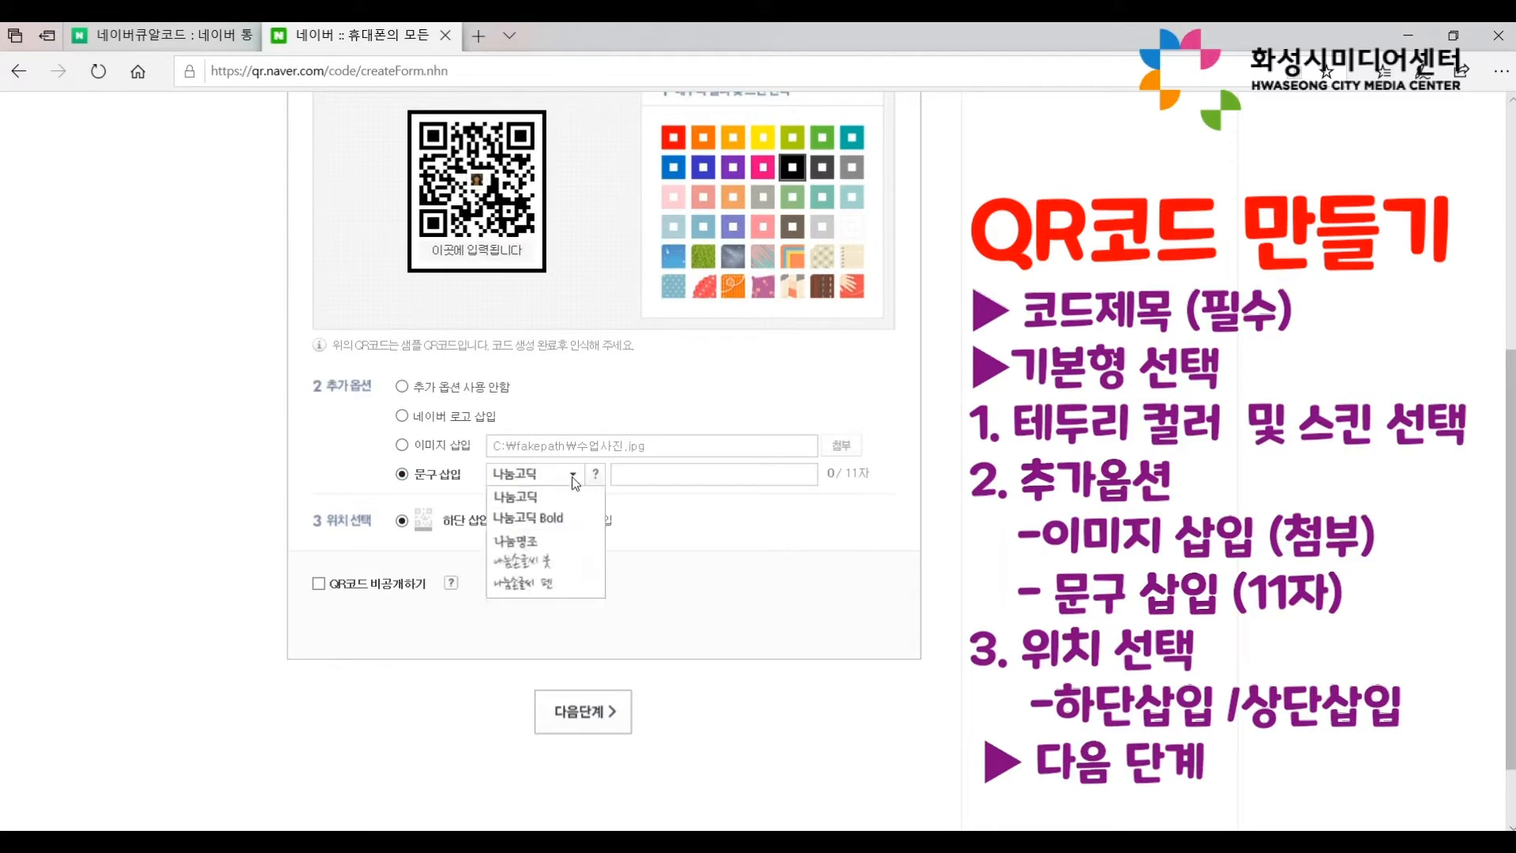
{"action": "left_click", "coordinate": [561, 566]}
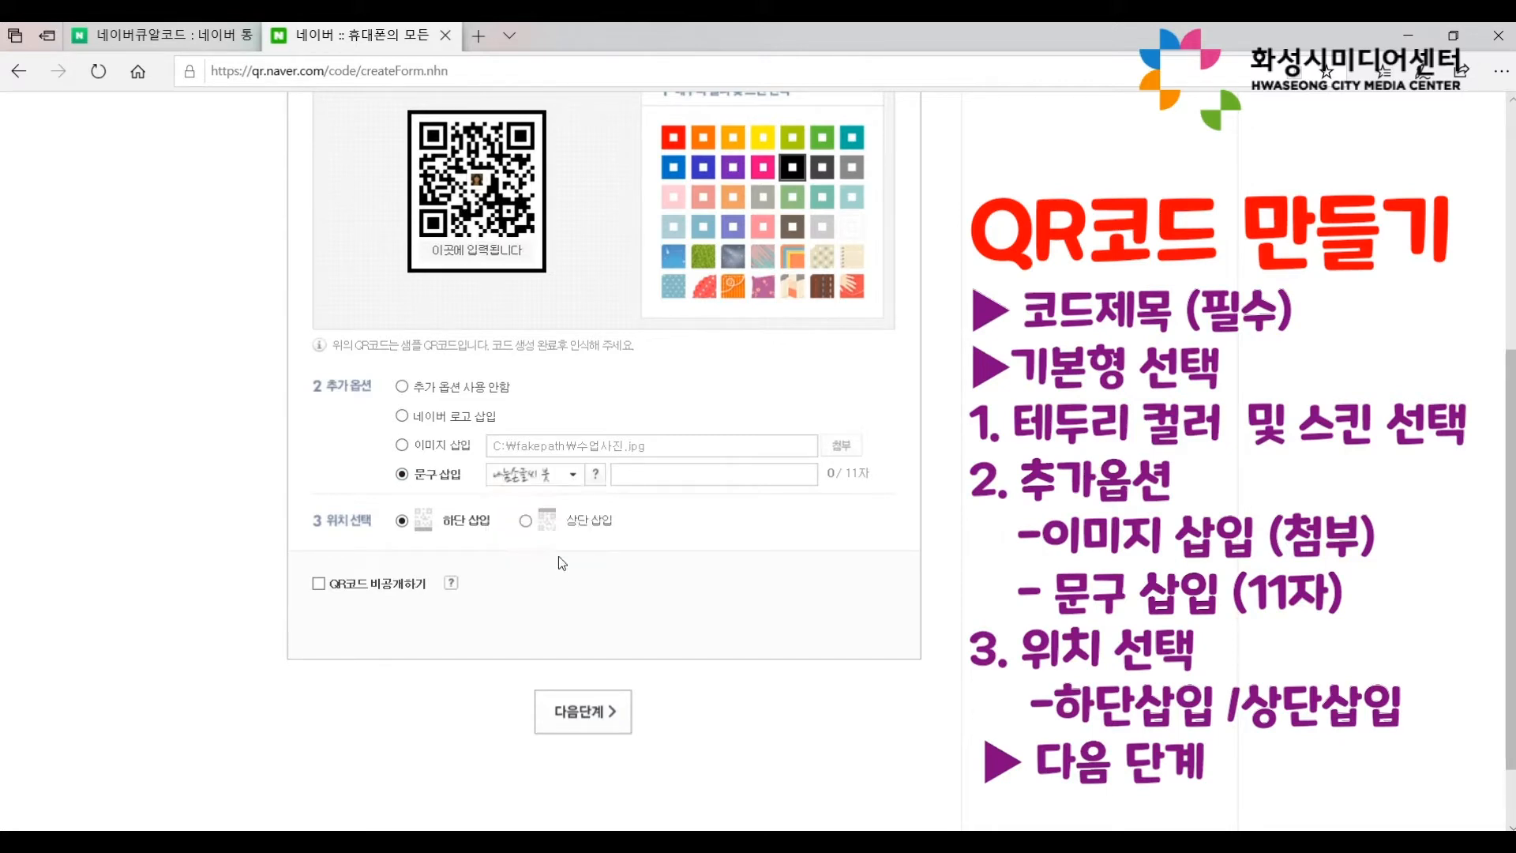
{"action": "left_click", "coordinate": [636, 474]}
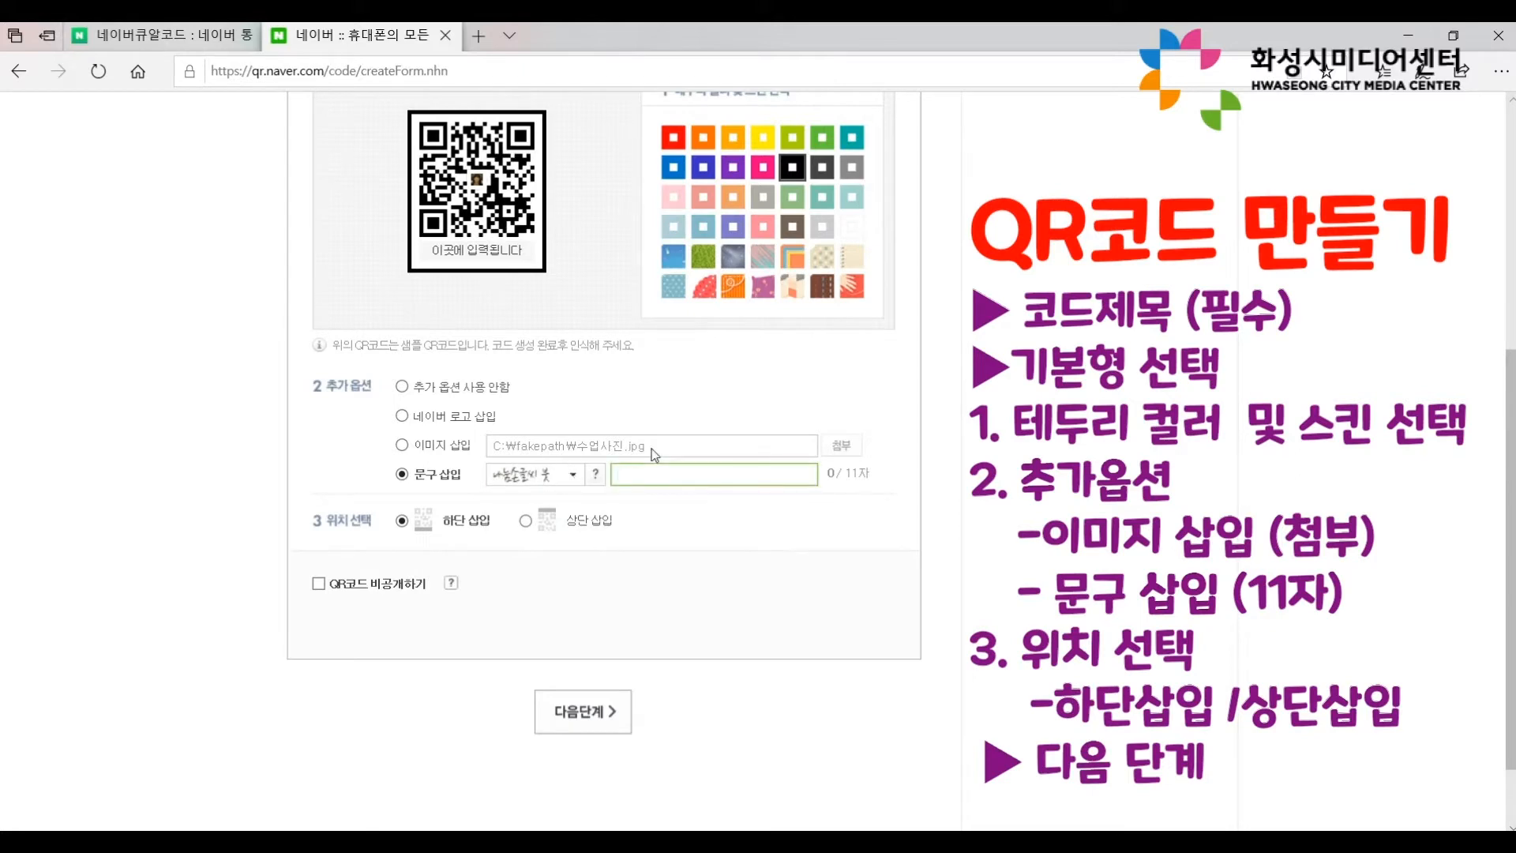
{"action": "type", "text": "선ㅅ쌔"}
{"action": "left_click", "coordinate": [525, 520]}
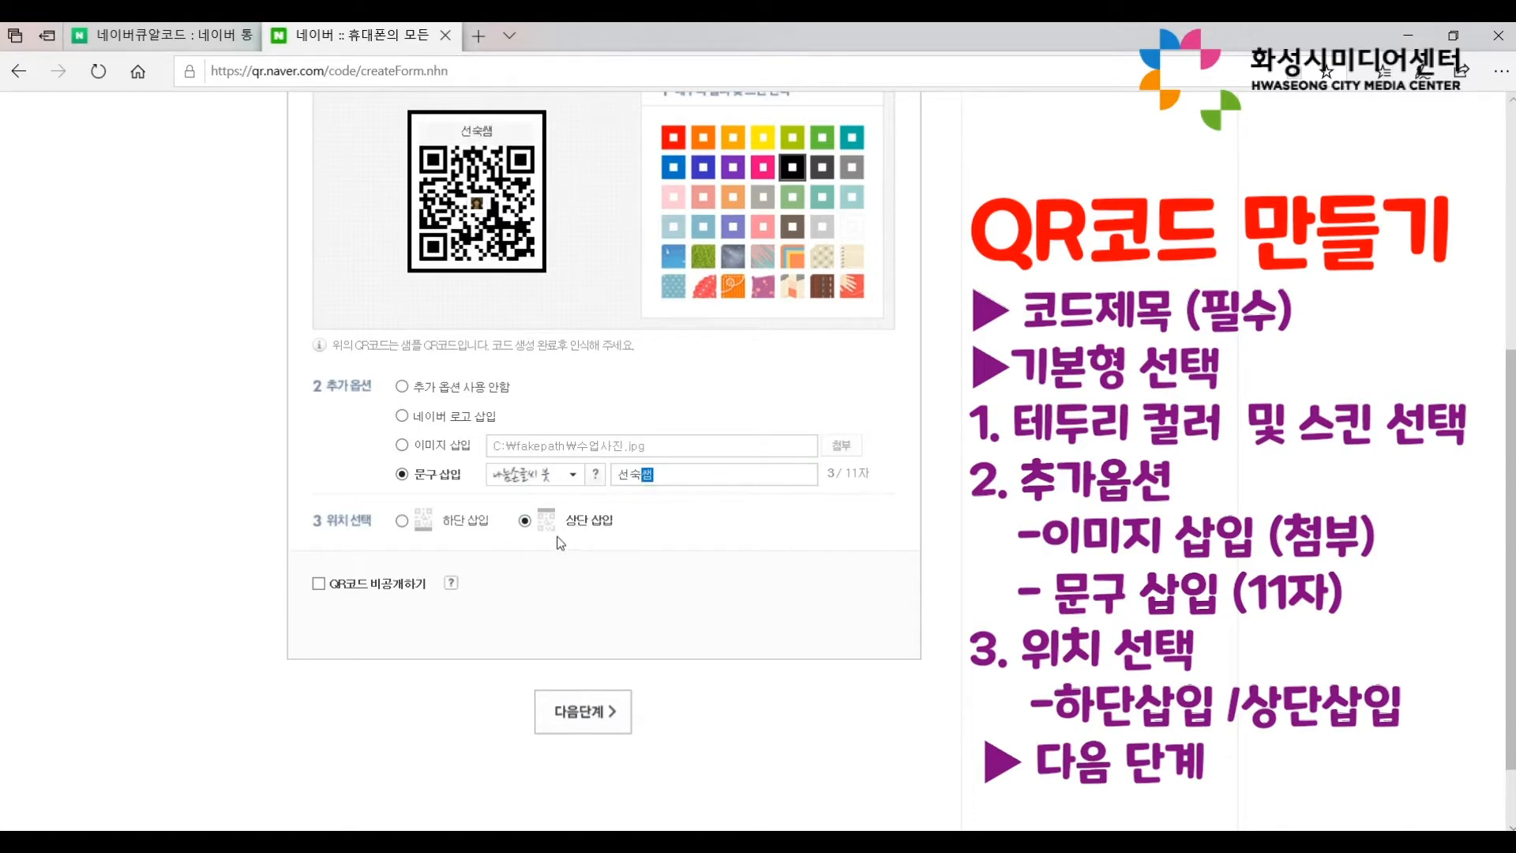
Continue to the additional-information stage and enter the first link with the teacher's YouTube channel name as title and the channel page's URL.
{"action": "left_click", "coordinate": [583, 711]}
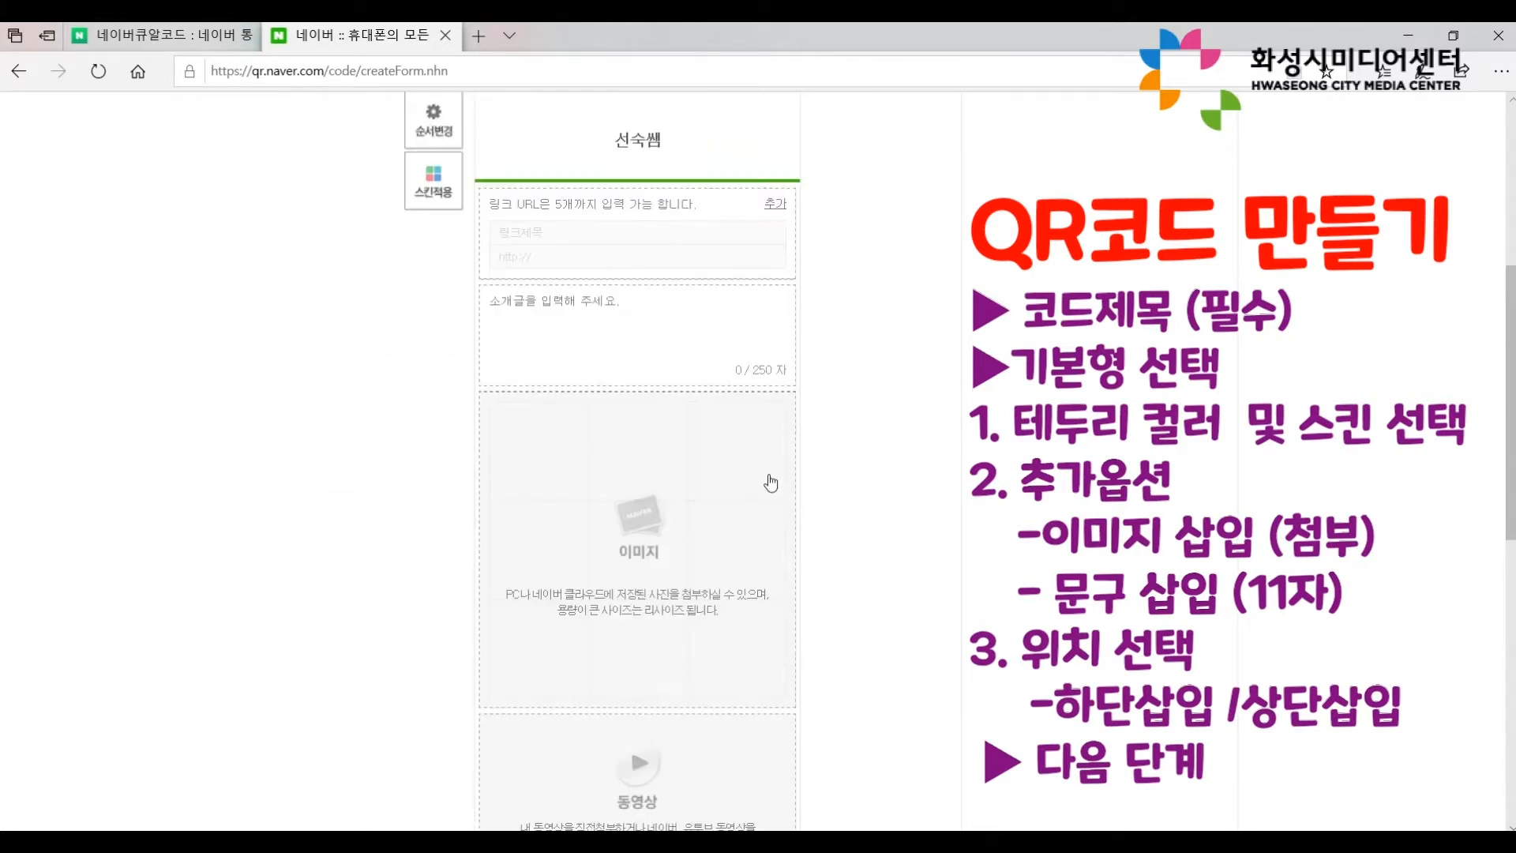
{"action": "scroll", "coordinate": [641, 93], "scroll_direction": "up", "scroll_amount": 3}
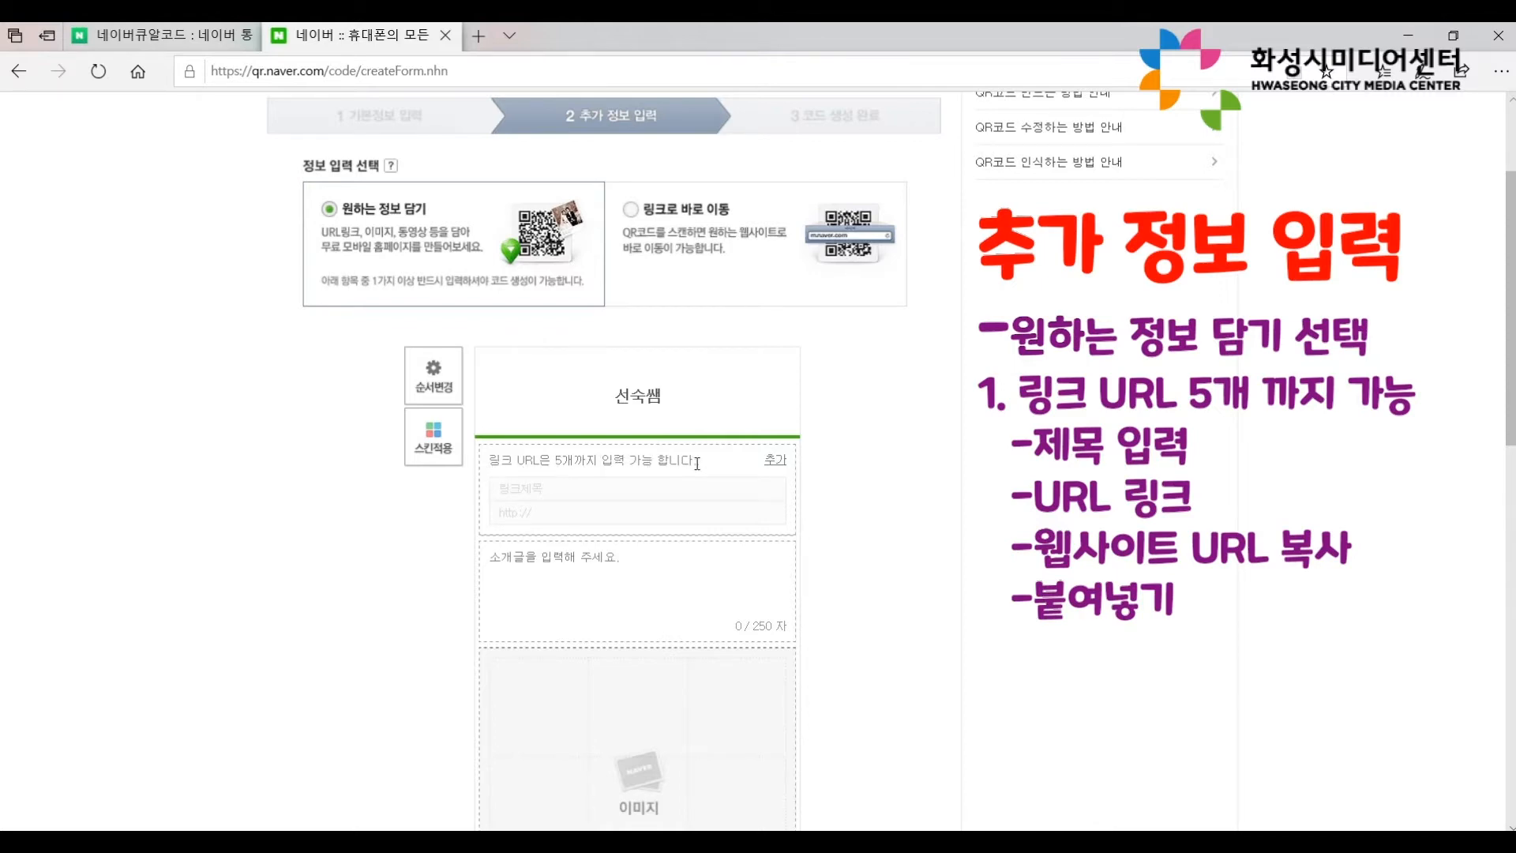
{"action": "left_click", "coordinate": [597, 488]}
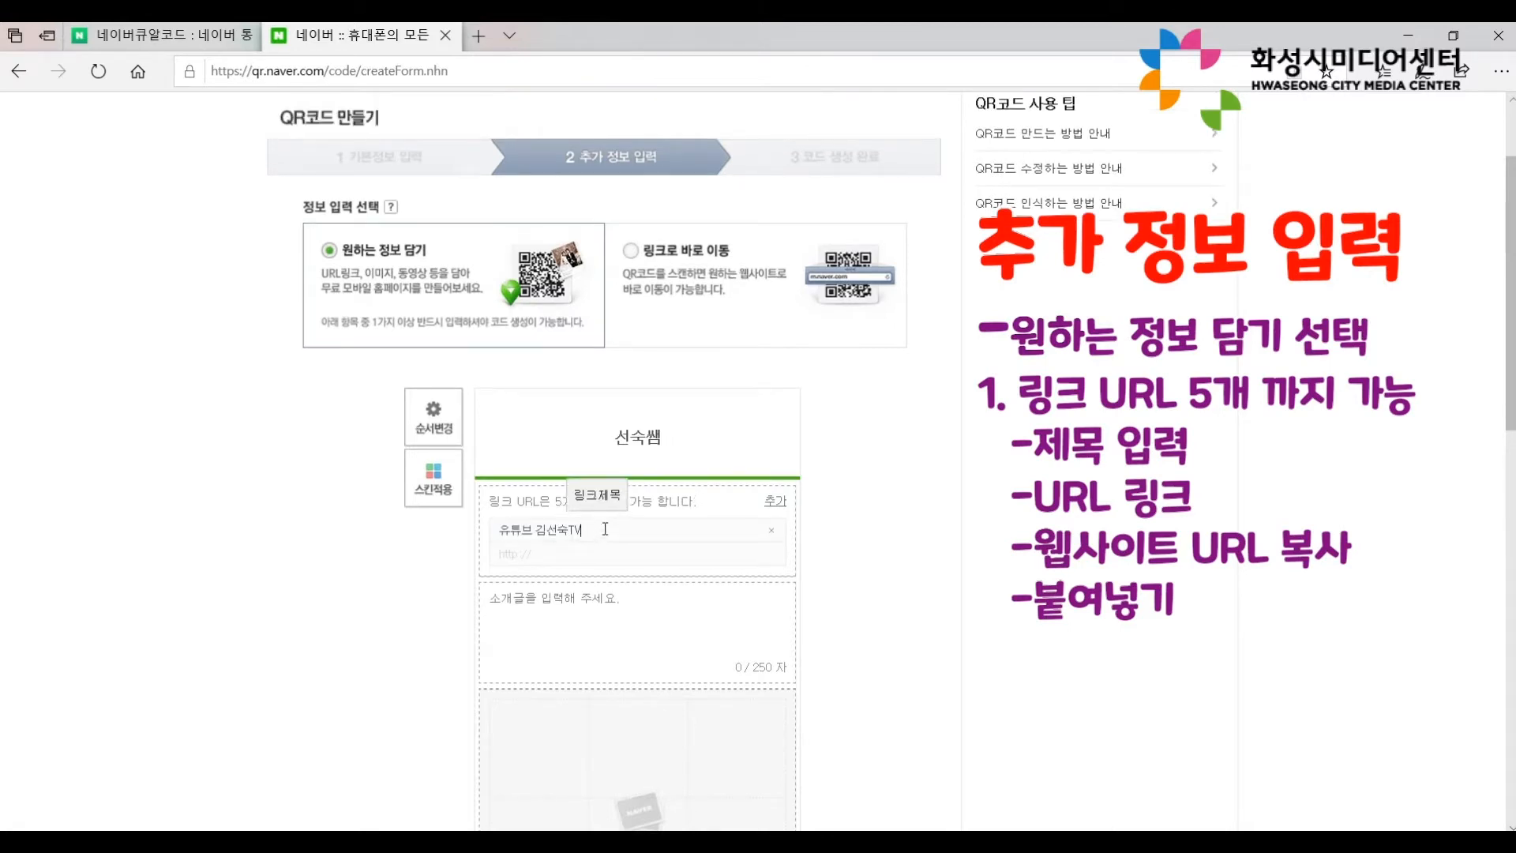
{"action": "left_click", "coordinate": [535, 557]}
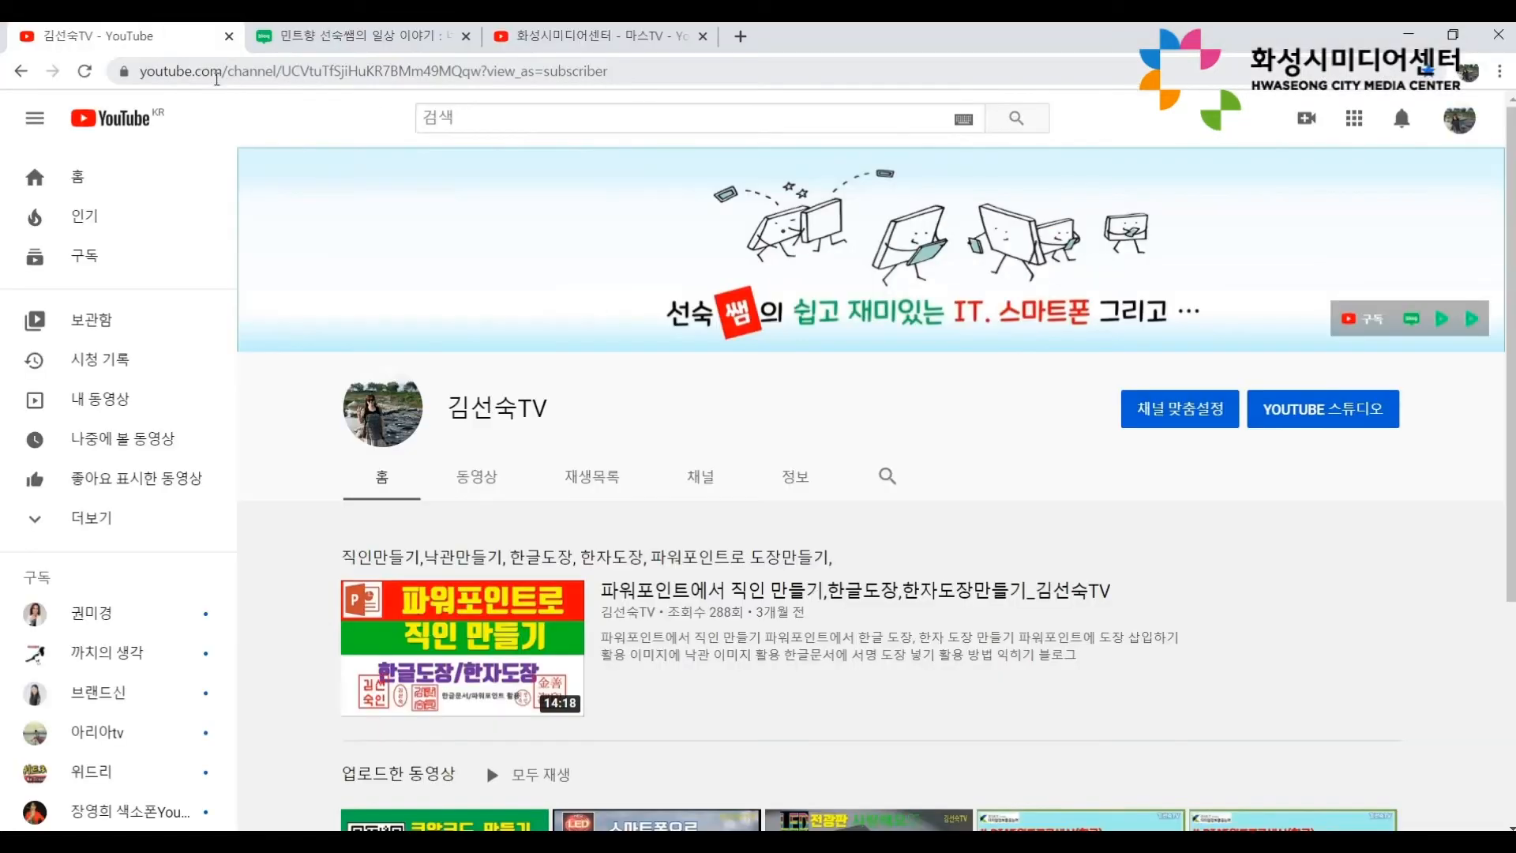
{"action": "left_click", "coordinate": [217, 78]}
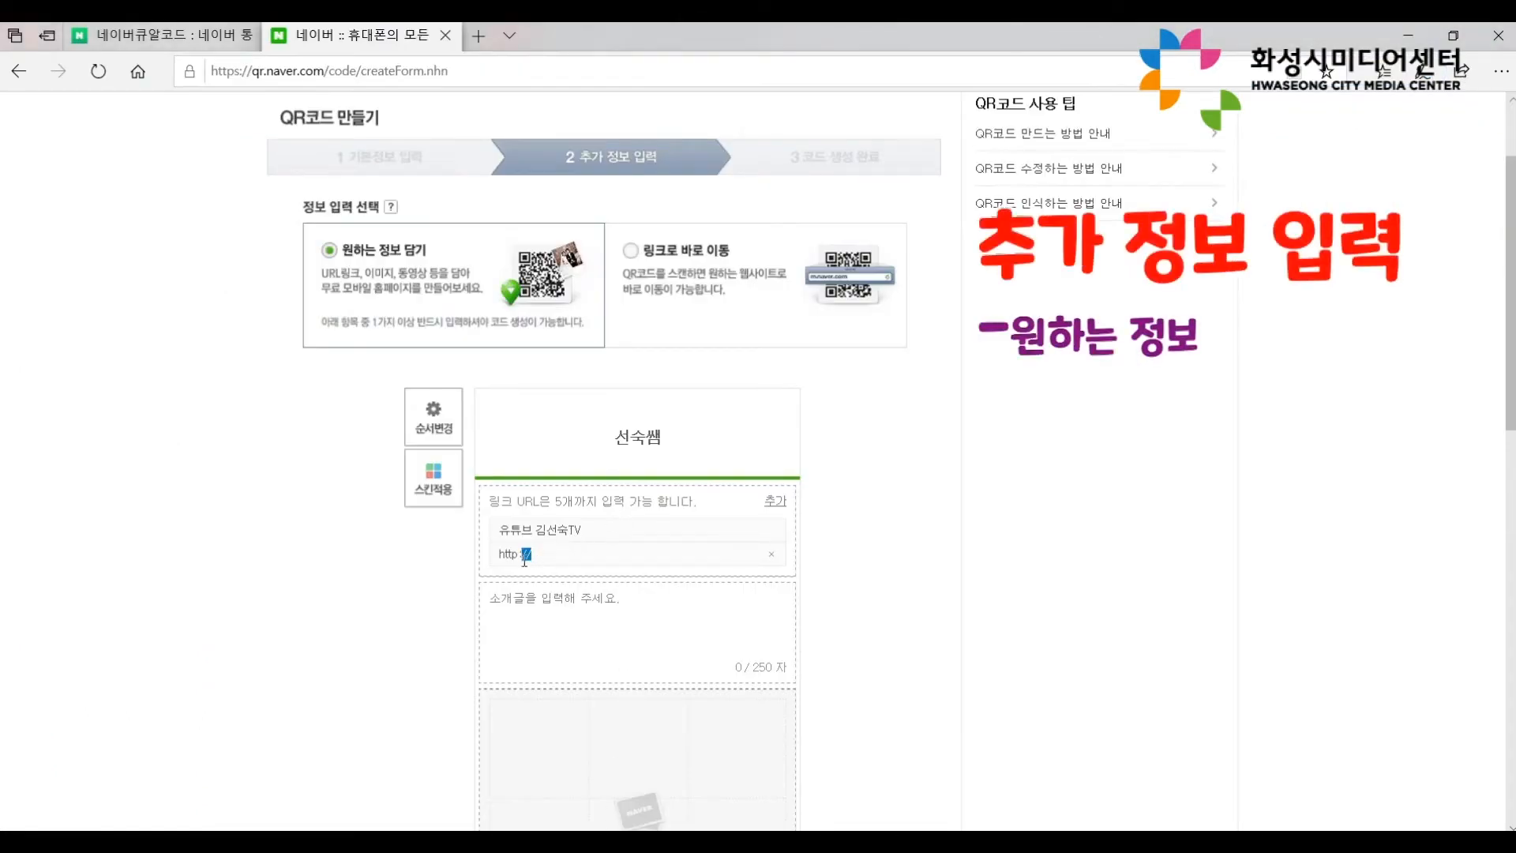
{"action": "type", "text": "https://www.youtube.com/channel/UCVtuTfSliHuKR7BMm49MQqw?view_as=subscriber"}
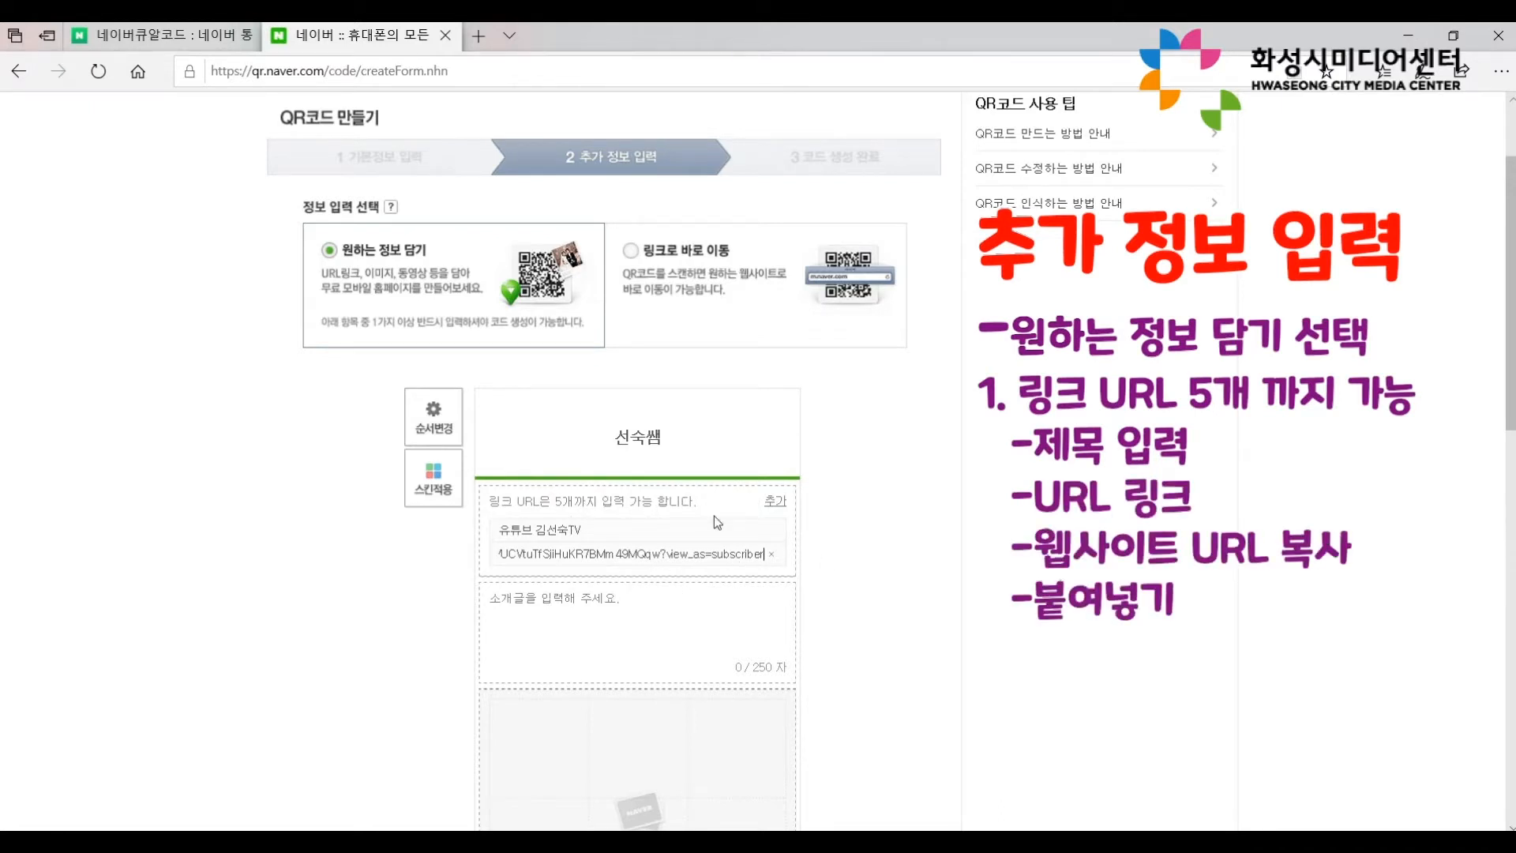
Add a second link with the teacher's nickname and 블로그 as title, and paste the URL copied from the teacher's Naver blog.
{"action": "left_click", "coordinate": [775, 504]}
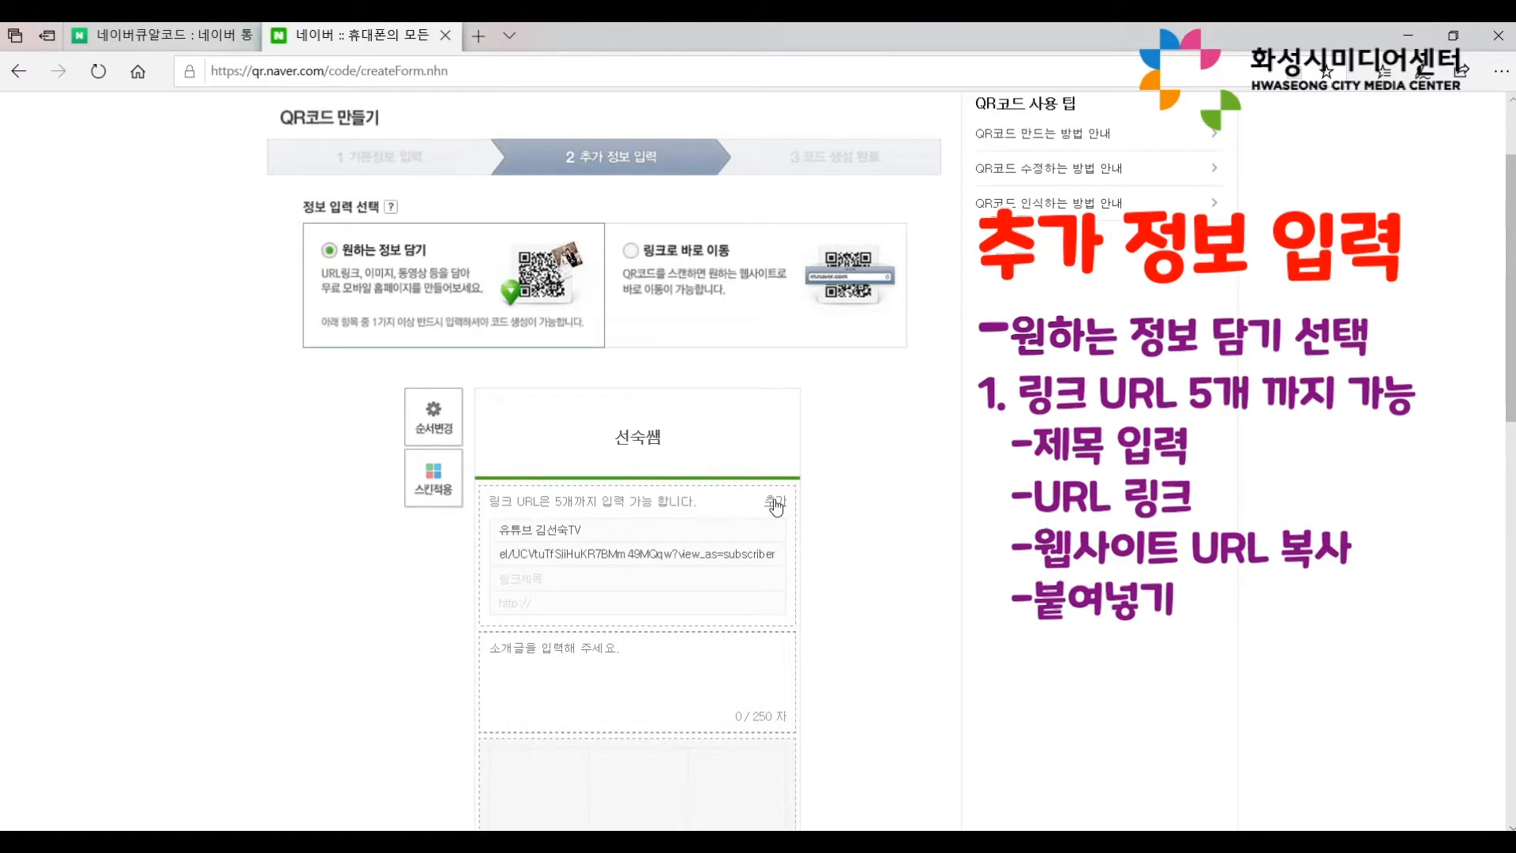
{"action": "left_click", "coordinate": [536, 582]}
{"action": "type", "text": "선숙쌔"}
{"action": "type", "text": " 블로ㄱ"}
{"action": "left_click", "coordinate": [351, 39]}
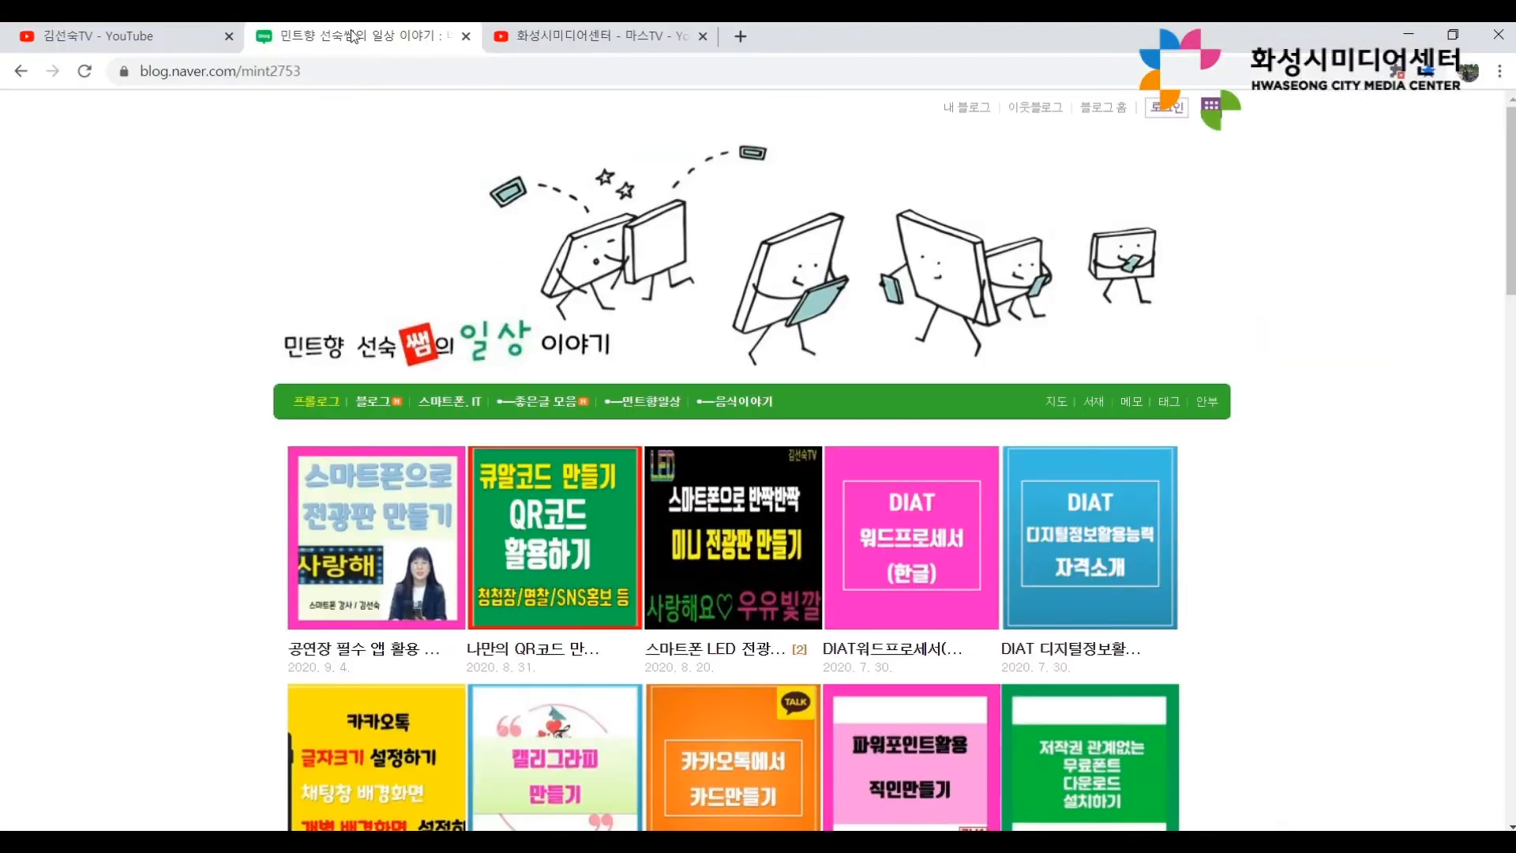
{"action": "left_click", "coordinate": [308, 71]}
{"action": "key", "text": "ctrl+c"}
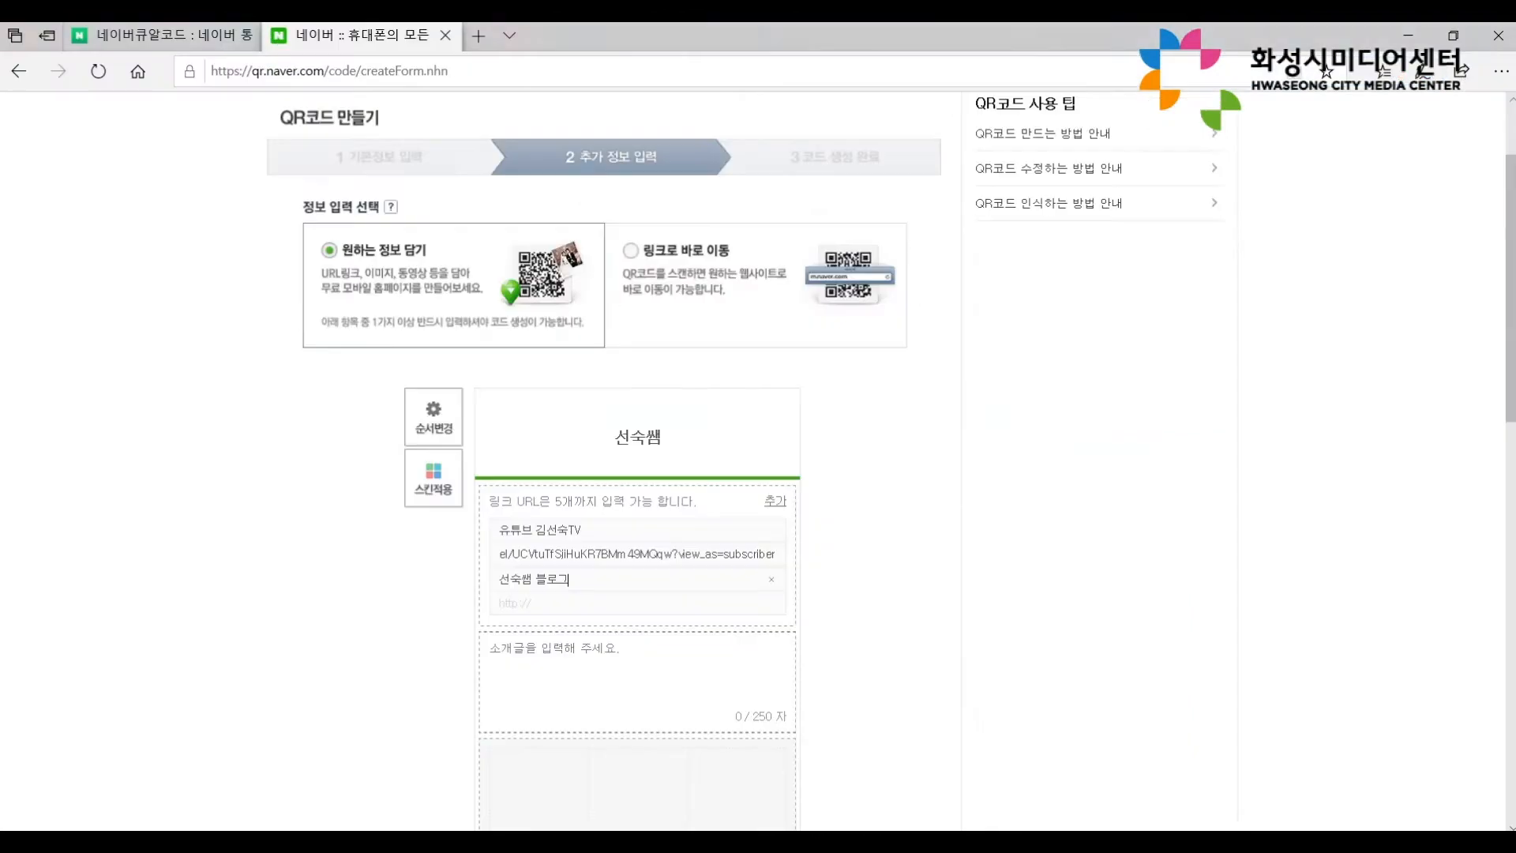
{"action": "left_click_drag", "start_coordinate": [533, 604], "coordinate": [477, 604]}
{"action": "key", "text": "ctrl+v"}
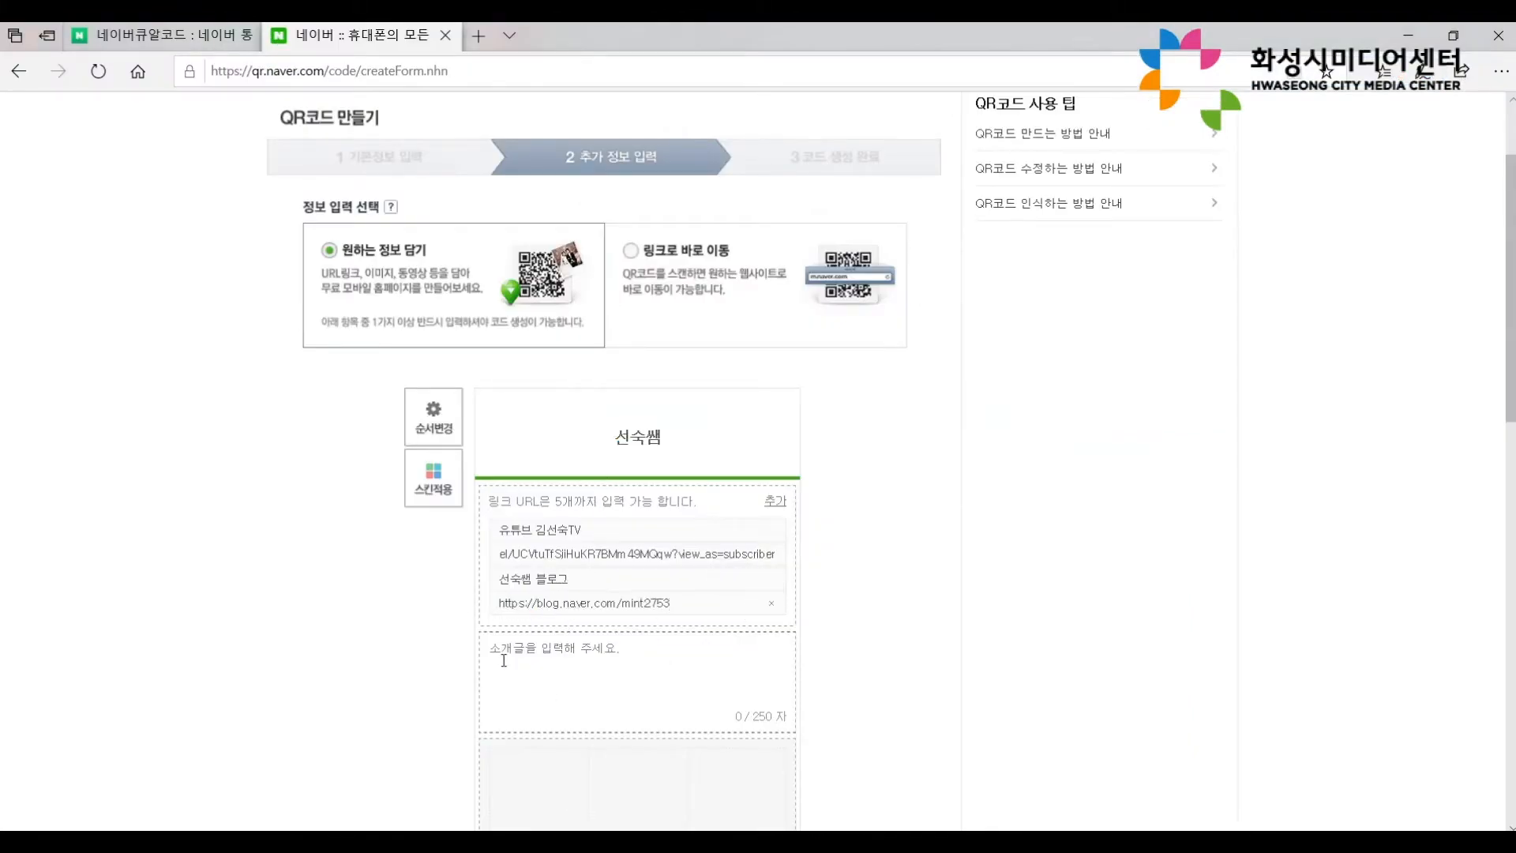
Write a one-sentence introduction presenting the teacher by full name as an ICT강사.
{"action": "left_click", "coordinate": [614, 648]}
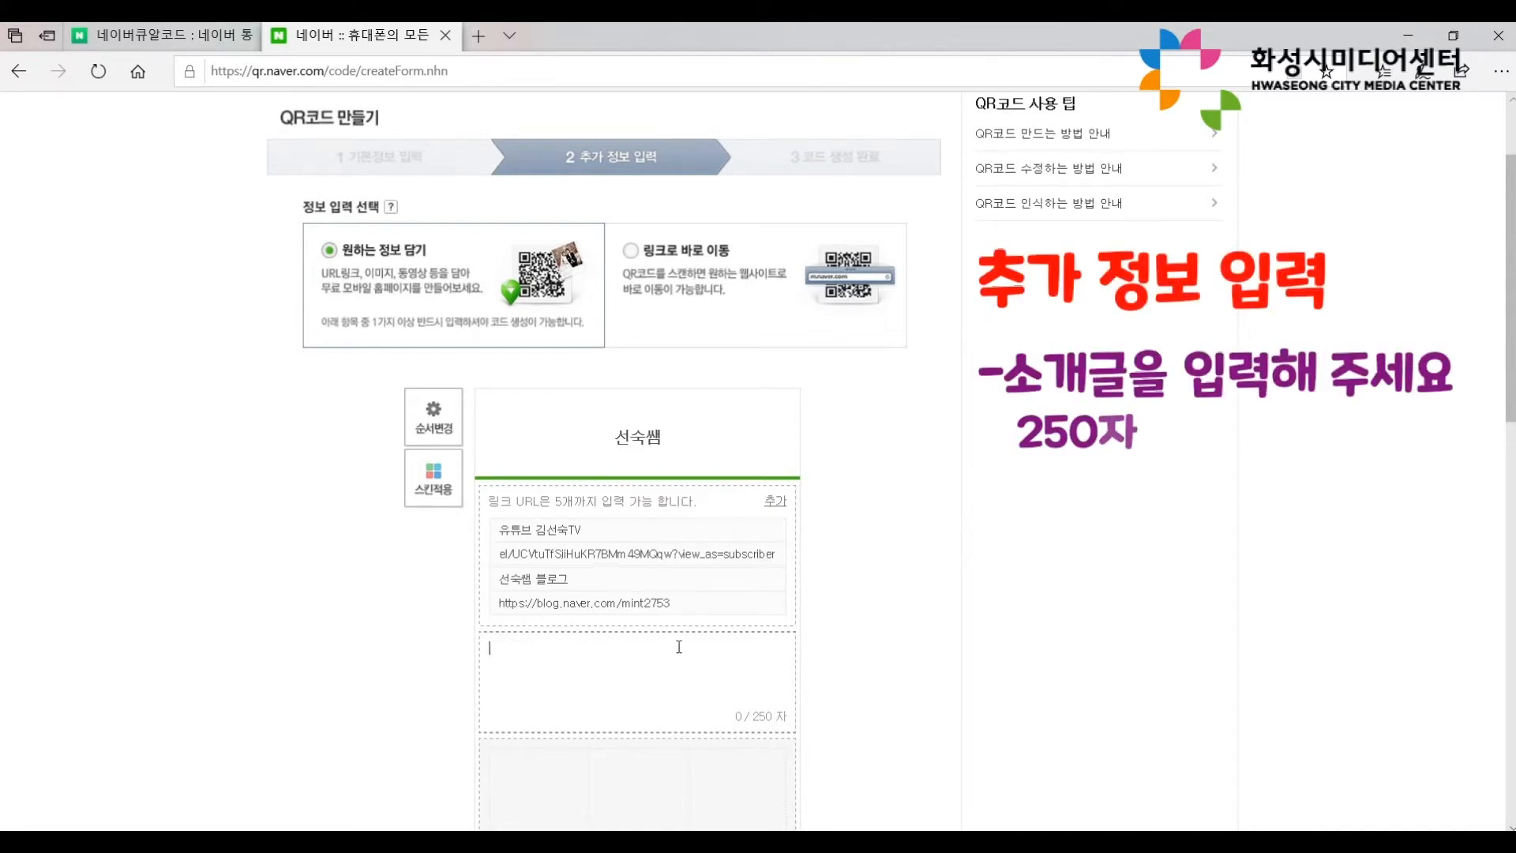
{"action": "type", "text": "ICT"}
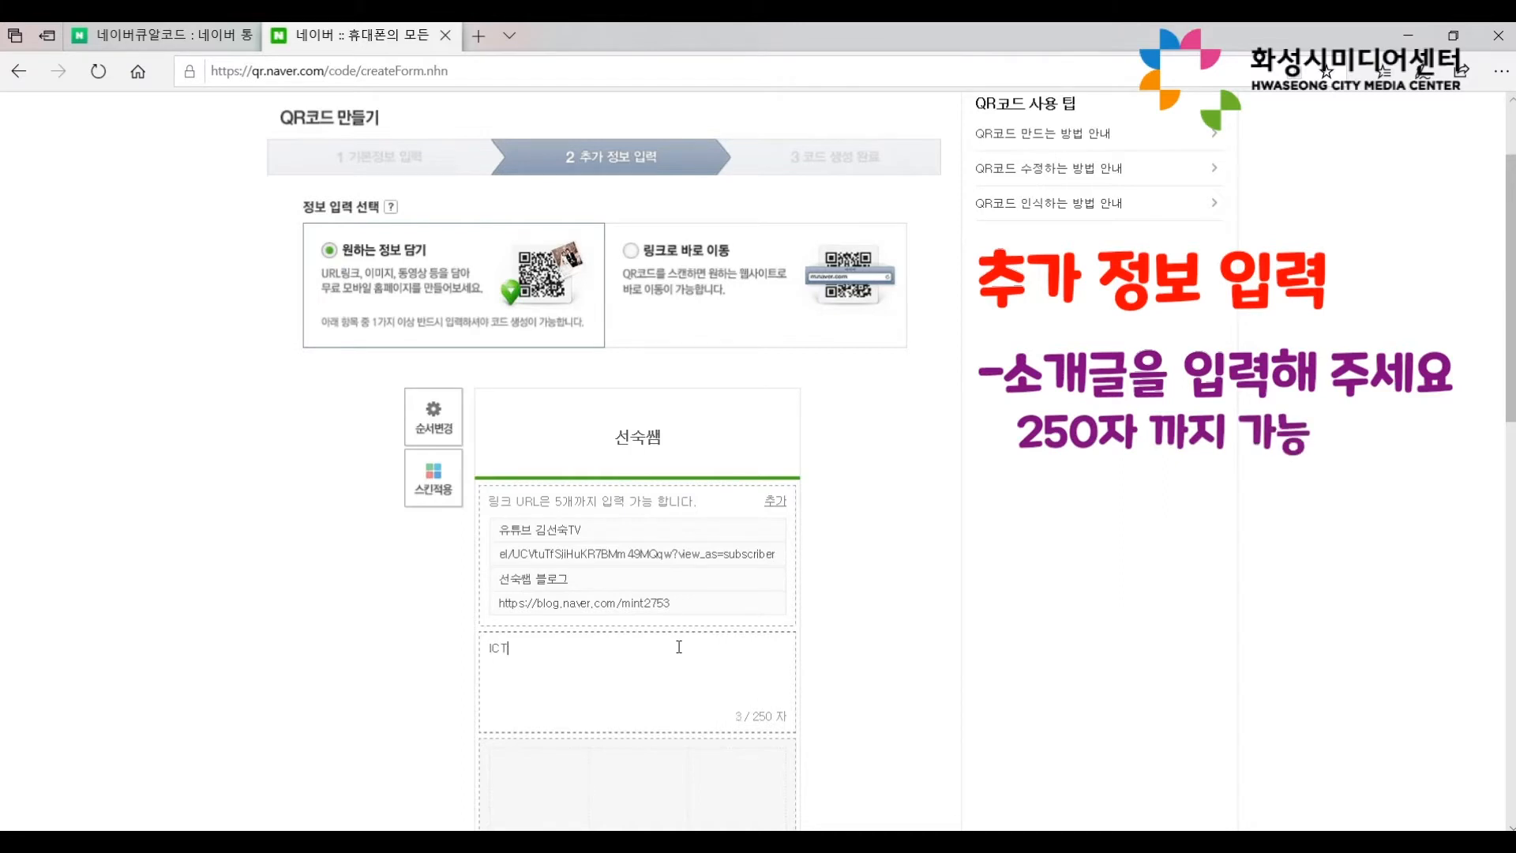
{"action": "type", "text": "강사 김선숙이"}
{"action": "type", "text": "ㅂ니다"}
{"action": "left_click", "coordinate": [686, 670]}
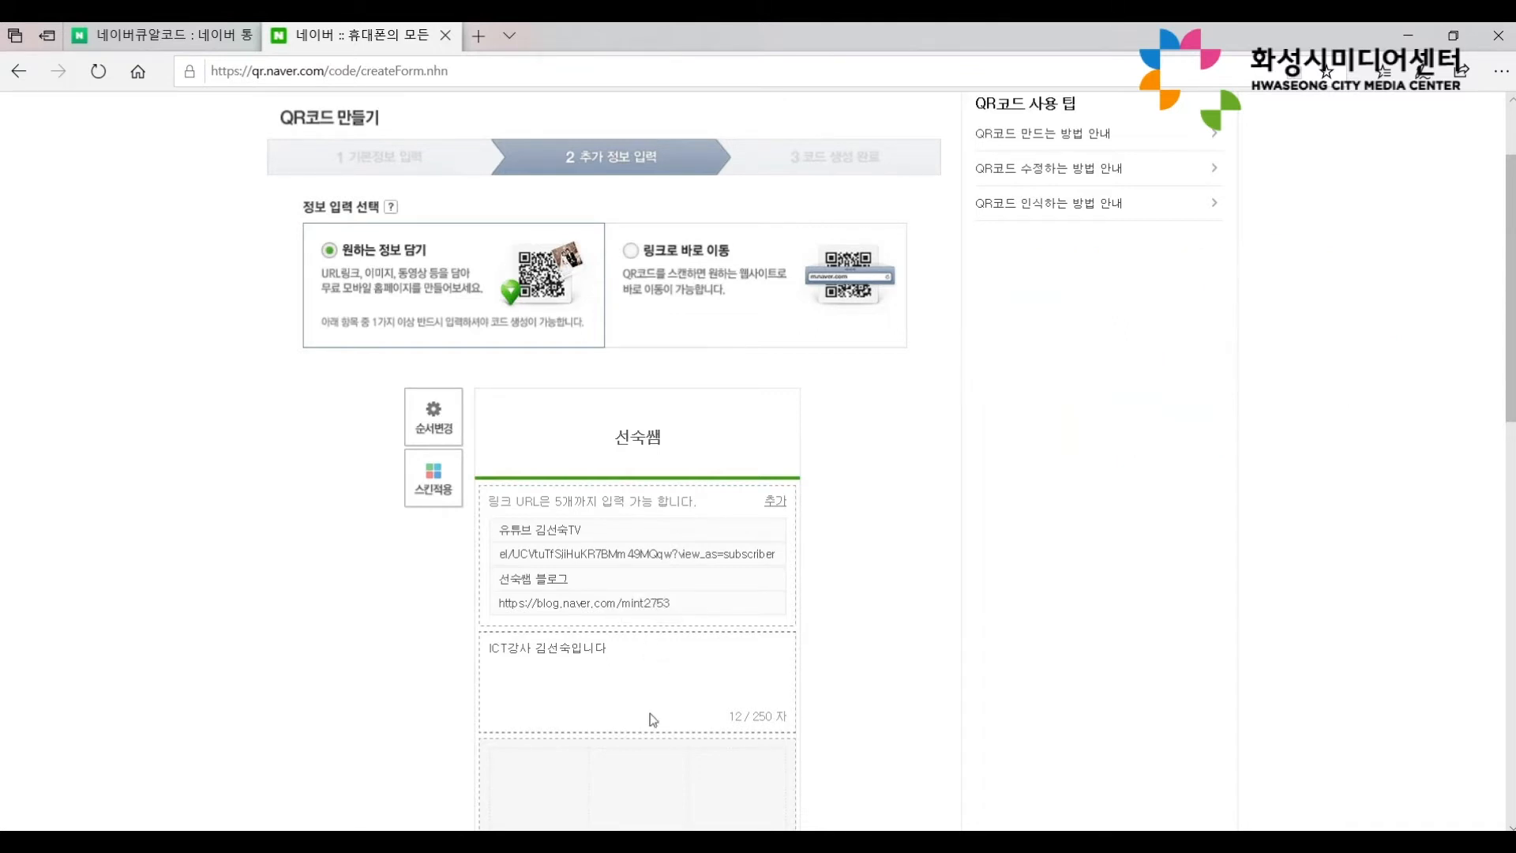
Open the photo uploader for the 이미지 section, allowing its pop-up once, and add 수업사진 from the 이미지 folder in 마스티비_큐알코드.
{"action": "scroll", "coordinate": [1487, 305], "scroll_direction": "down", "scroll_amount": 4}
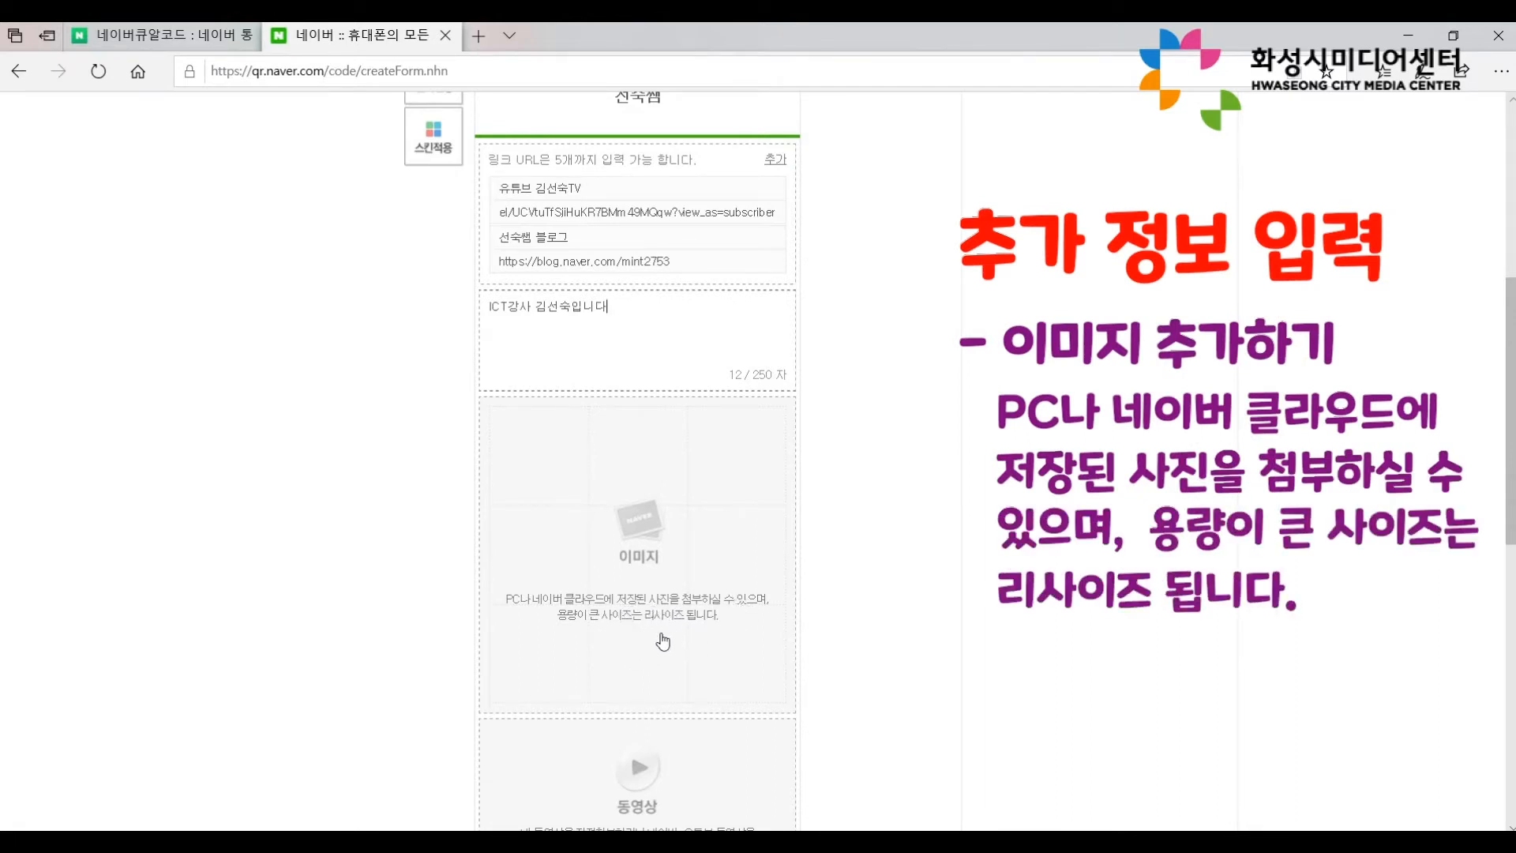
{"action": "left_click", "coordinate": [652, 536]}
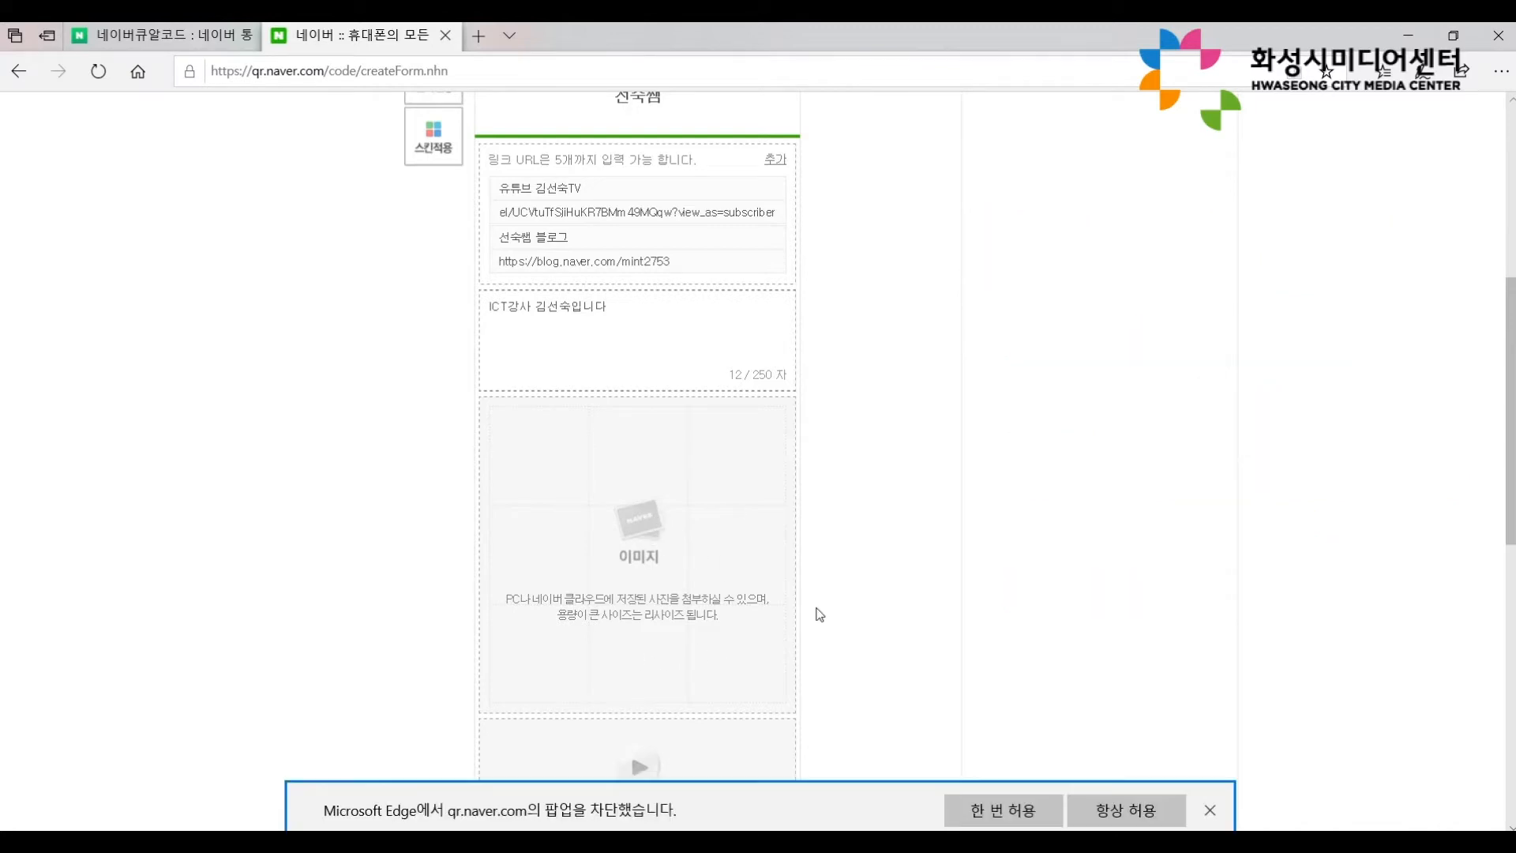
{"action": "left_click", "coordinate": [1007, 821]}
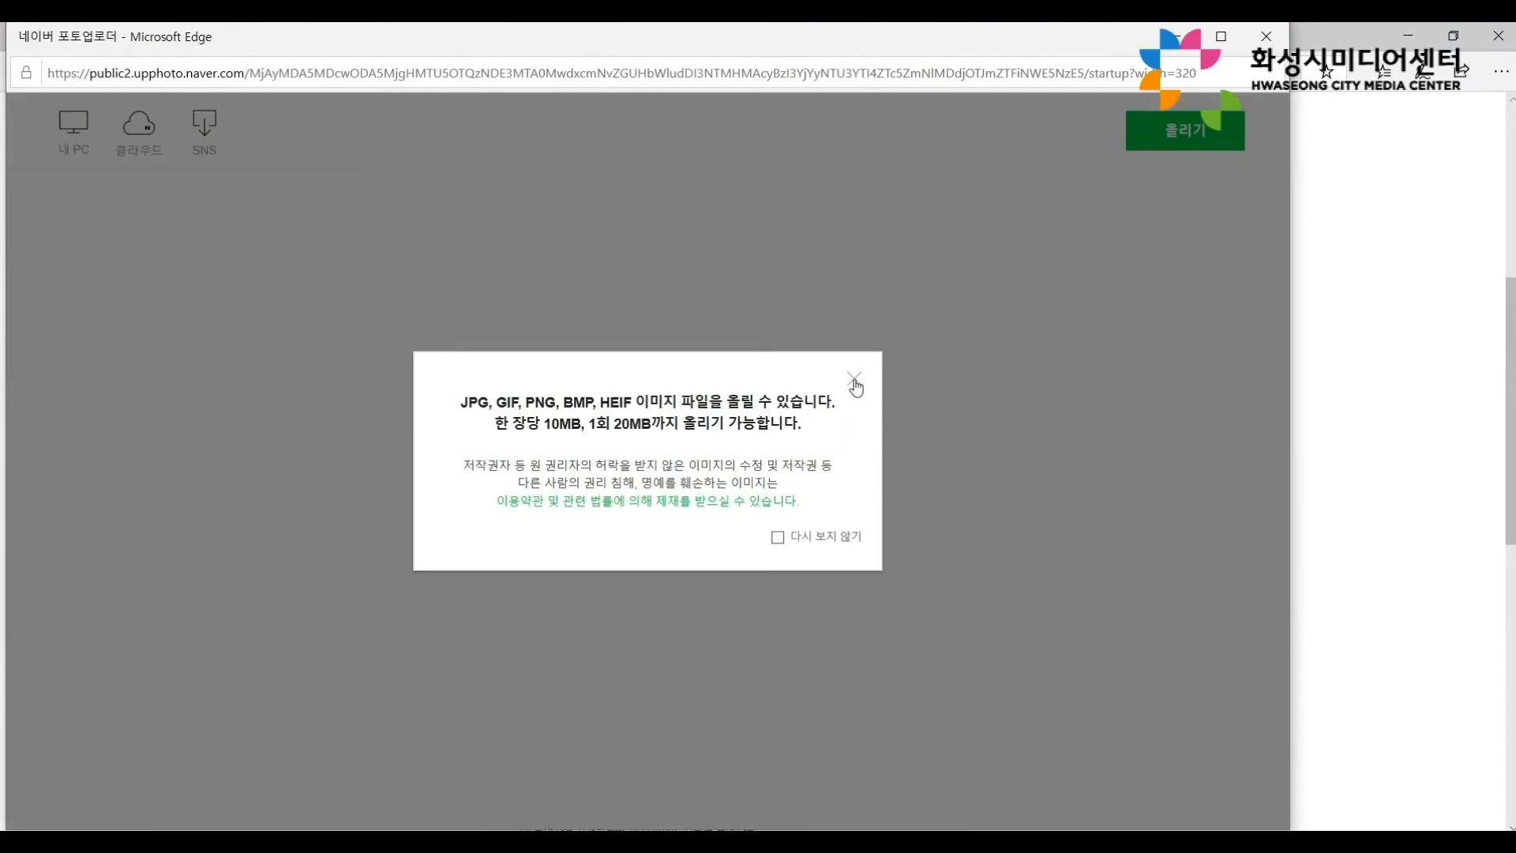
{"action": "left_click", "coordinate": [855, 380]}
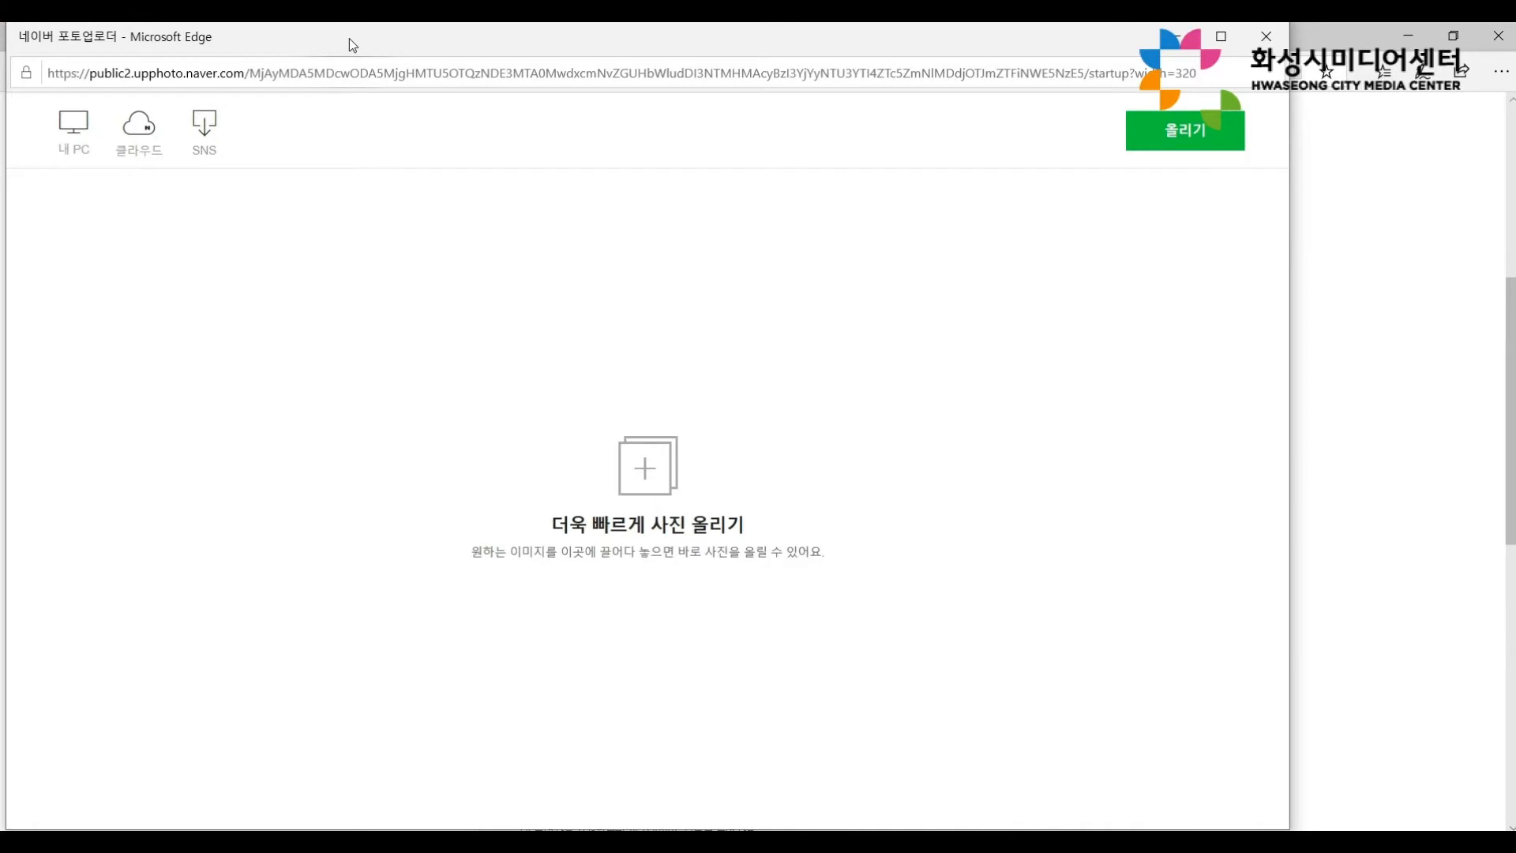
{"action": "left_click_drag", "start_coordinate": [349, 40], "coordinate": [426, 51]}
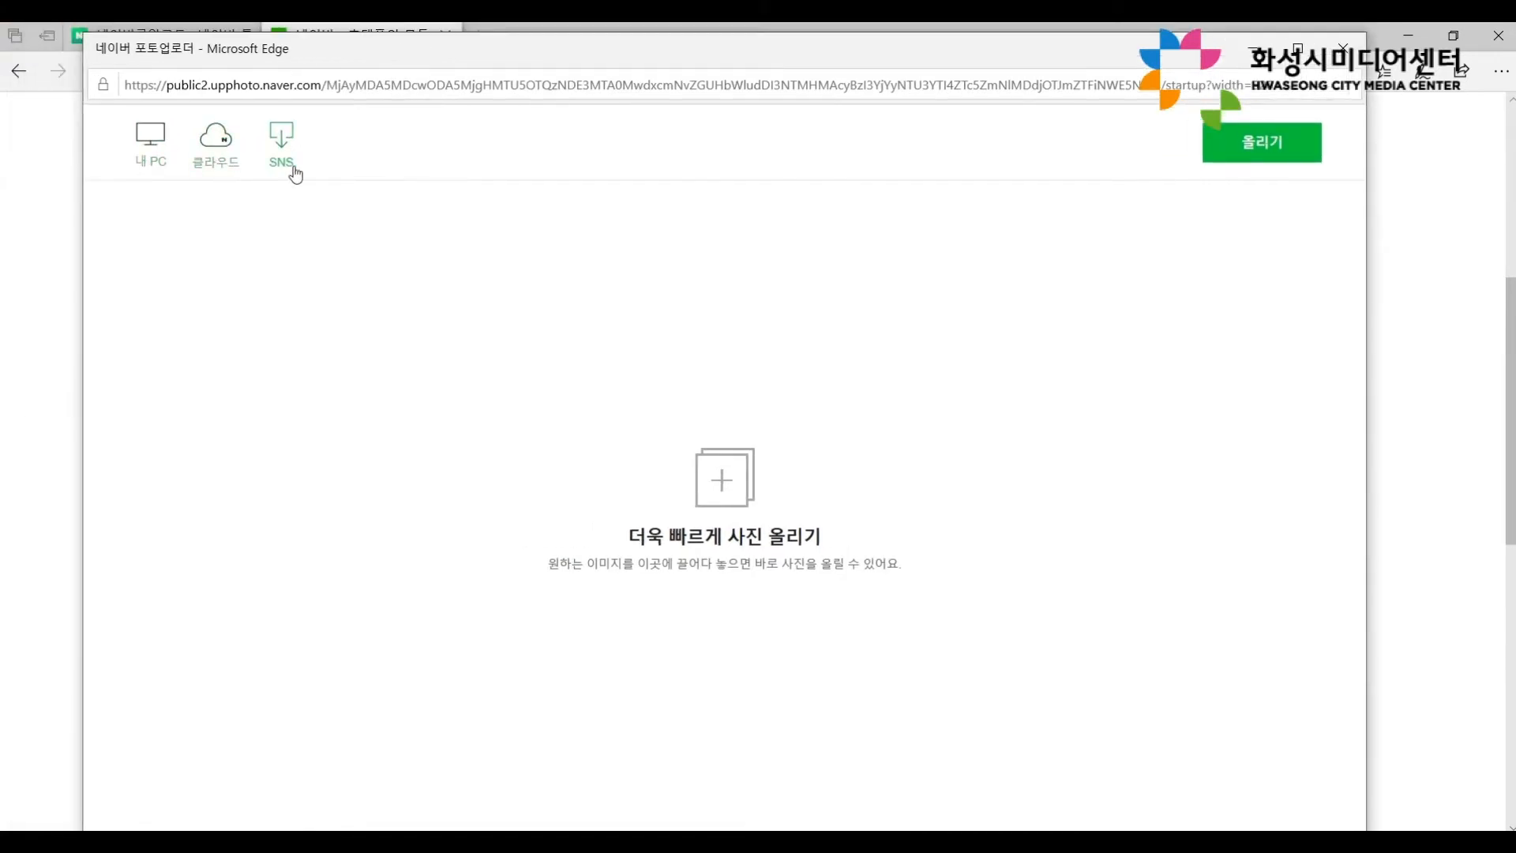
{"action": "left_click", "coordinate": [150, 143]}
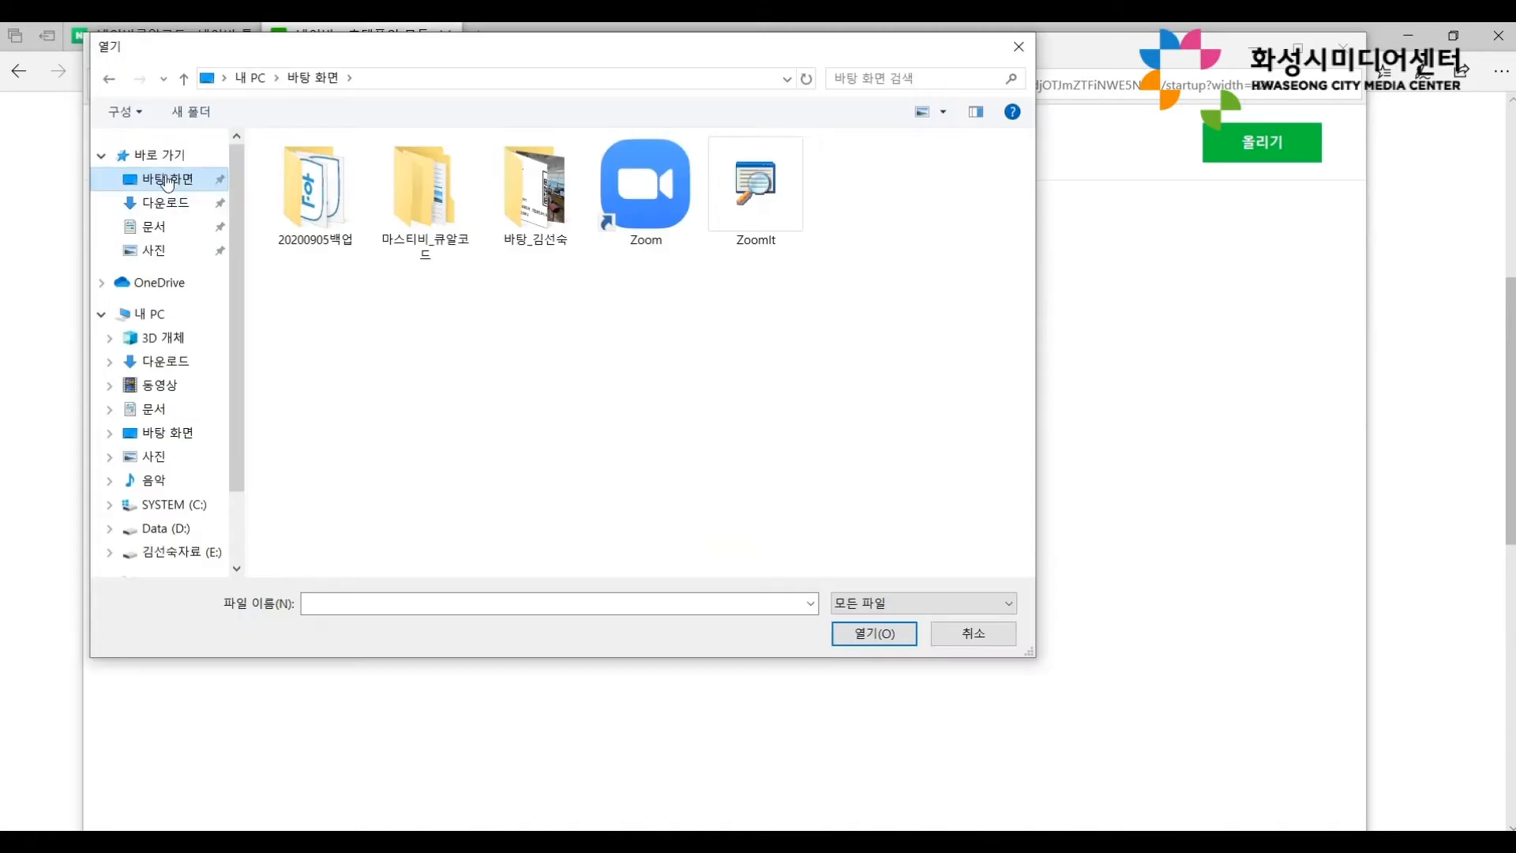
{"action": "double_click", "coordinate": [442, 232]}
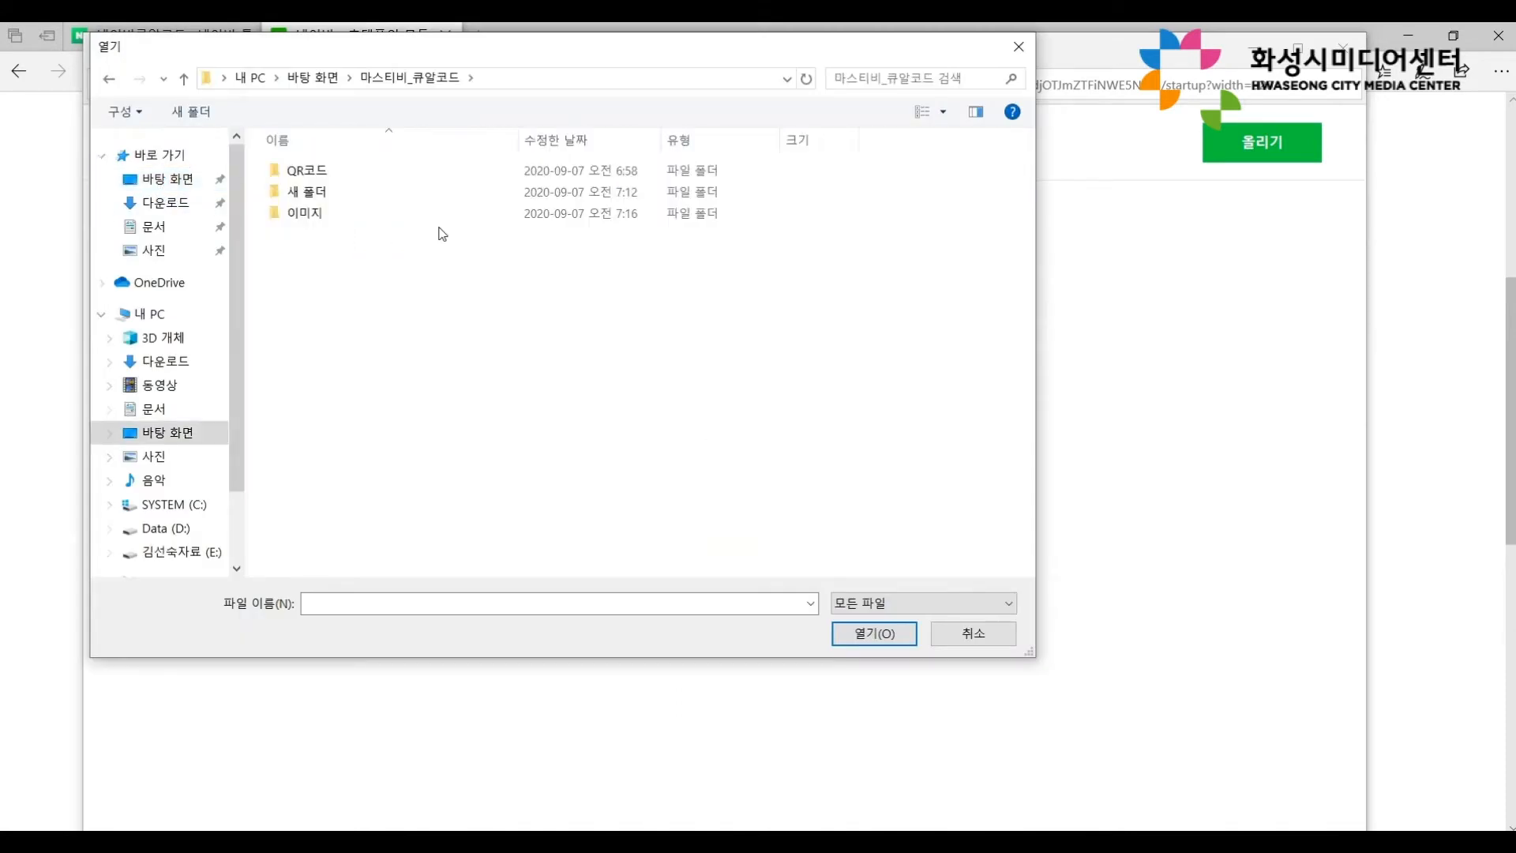
{"action": "double_click", "coordinate": [311, 221]}
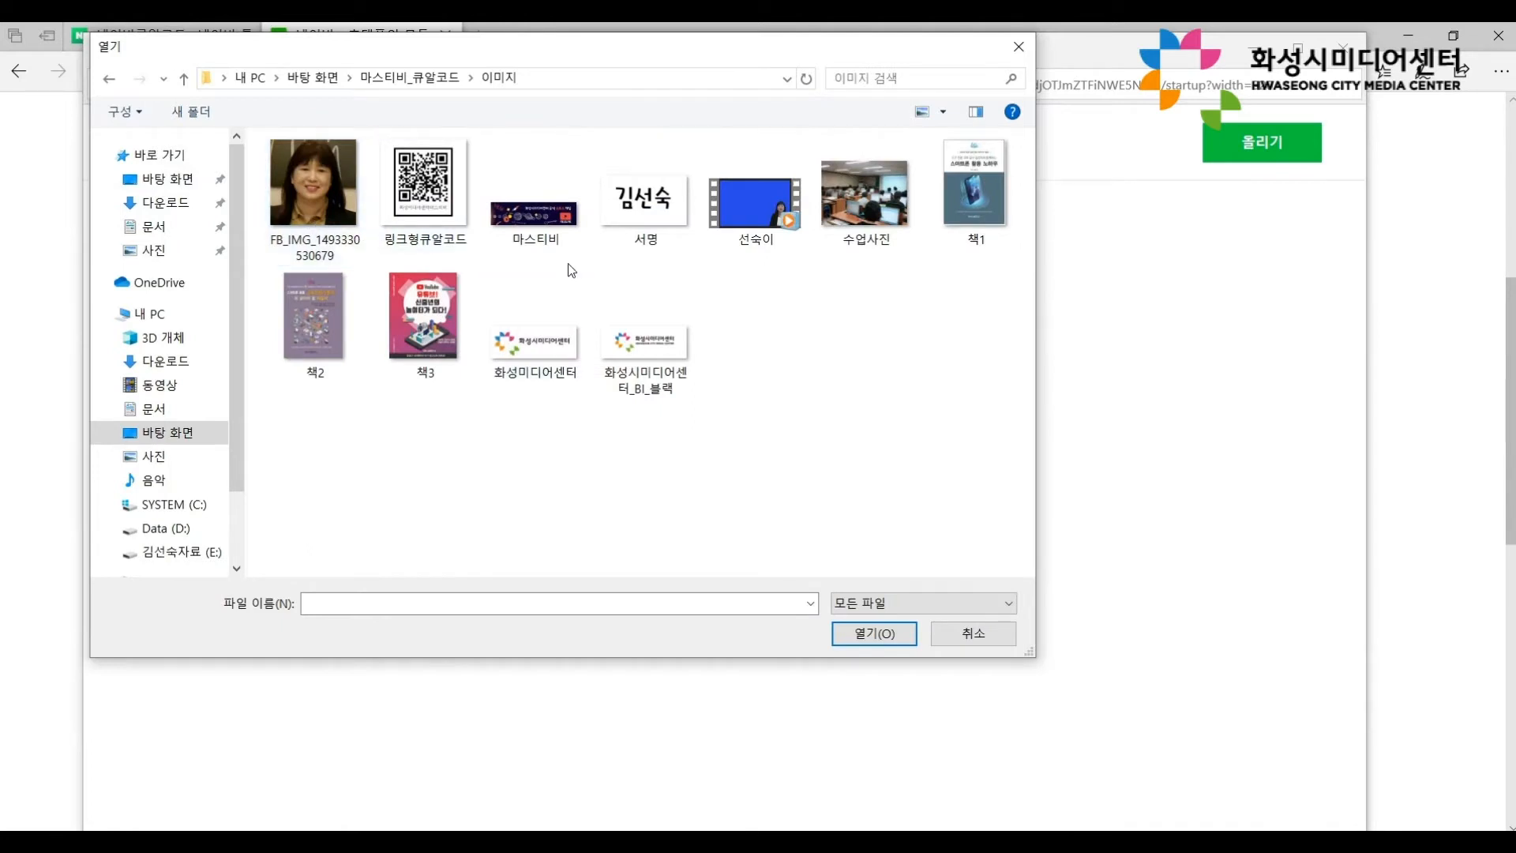
{"action": "left_click", "coordinate": [887, 202]}
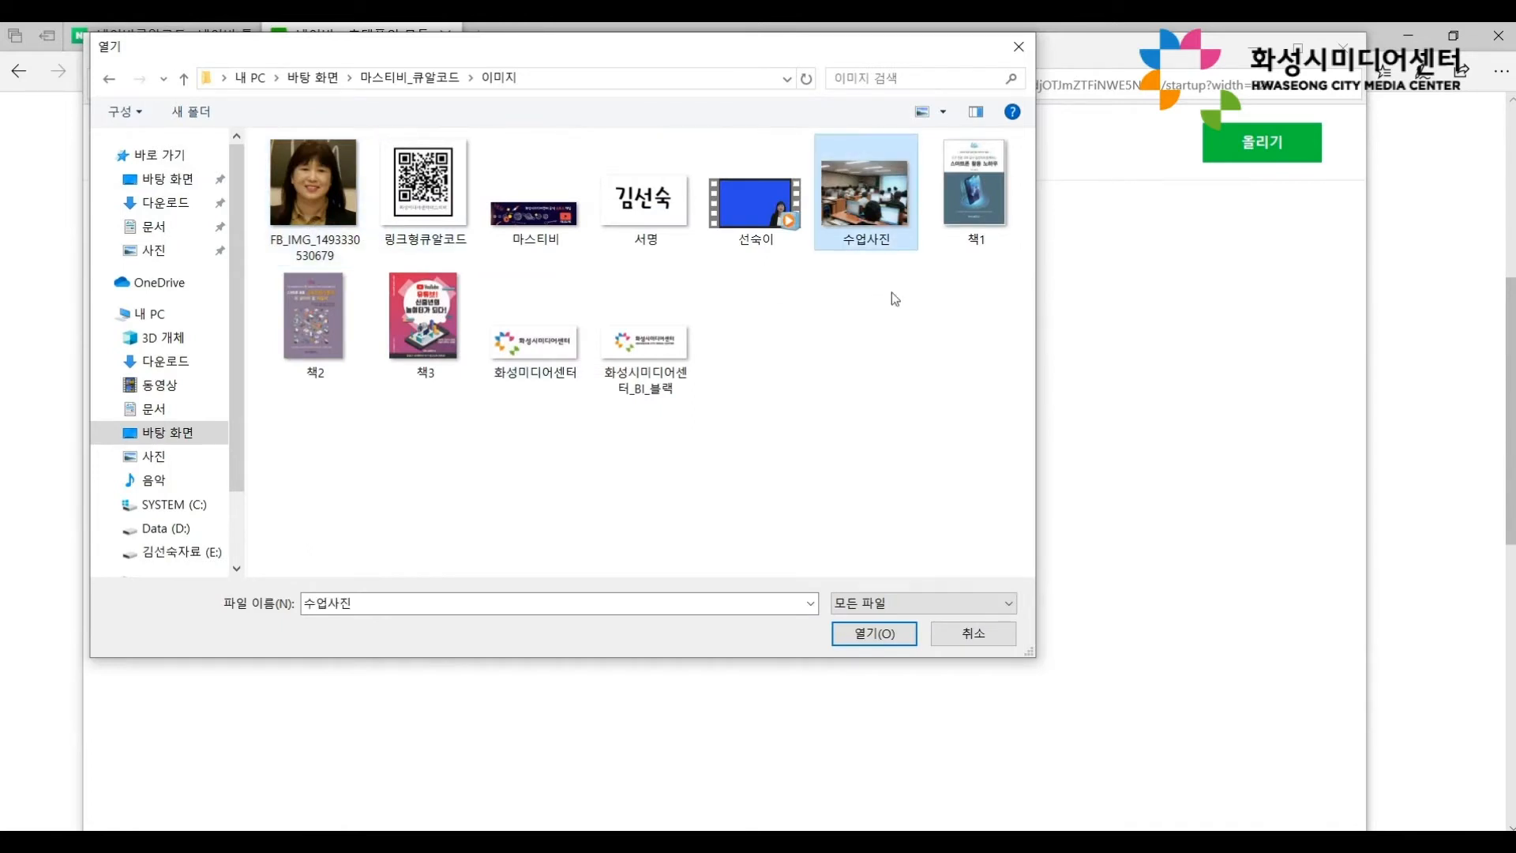
{"action": "left_click", "coordinate": [881, 641]}
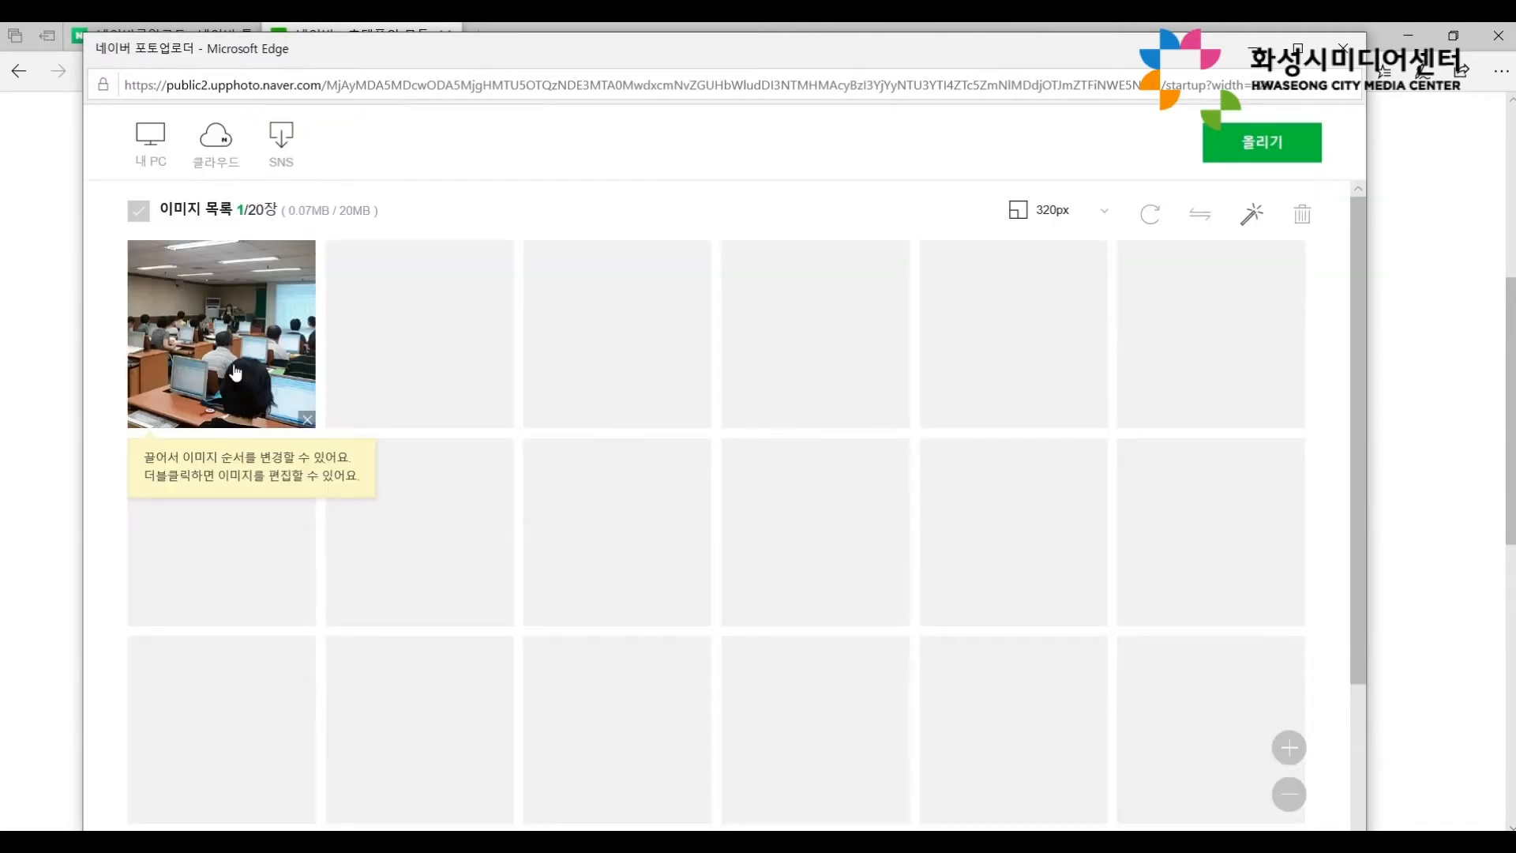
Add 책1 from the PC to the image list and upload both pictures to the QR code page.
{"action": "left_click", "coordinate": [152, 142]}
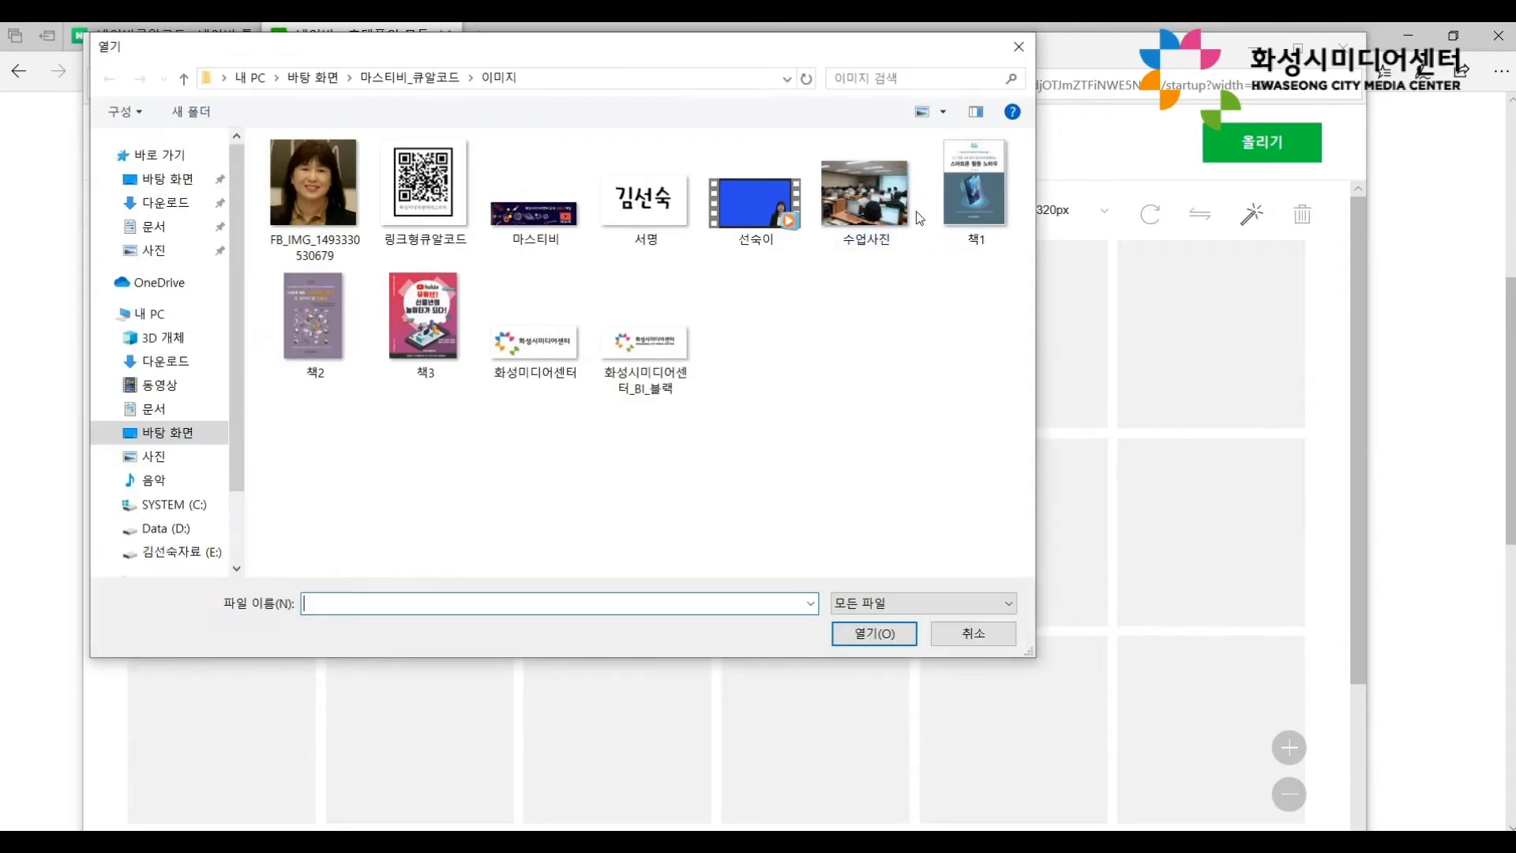
{"action": "left_click", "coordinate": [964, 206]}
{"action": "left_click", "coordinate": [873, 632]}
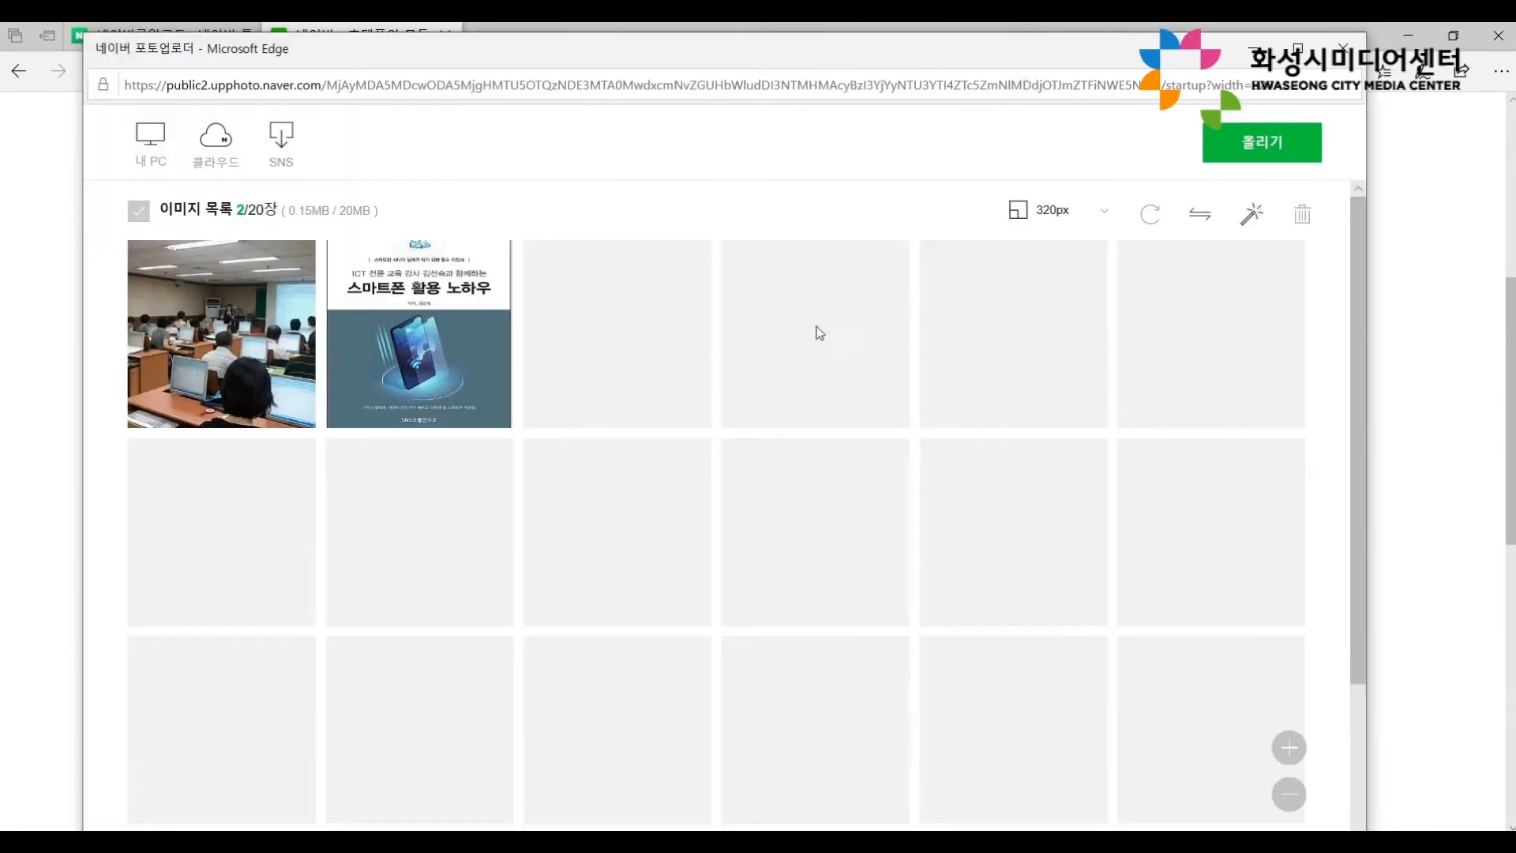
{"action": "left_click", "coordinate": [1267, 144]}
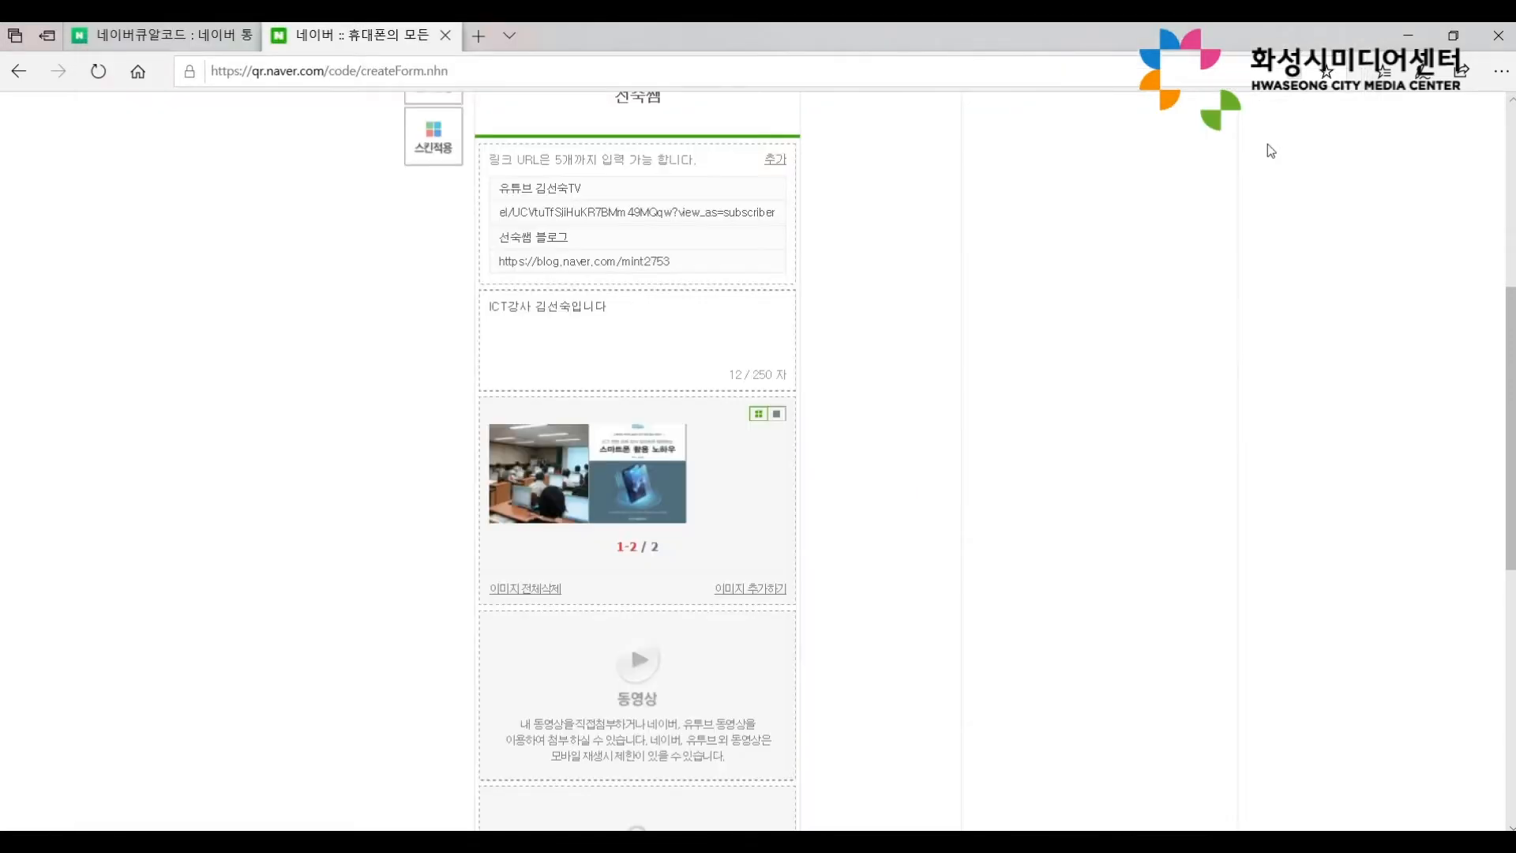
Compare the grid and single-image layouts of the uploaded pictures, browse both images, and set the single-image layout.
{"action": "mouse_move", "coordinate": [535, 495]}
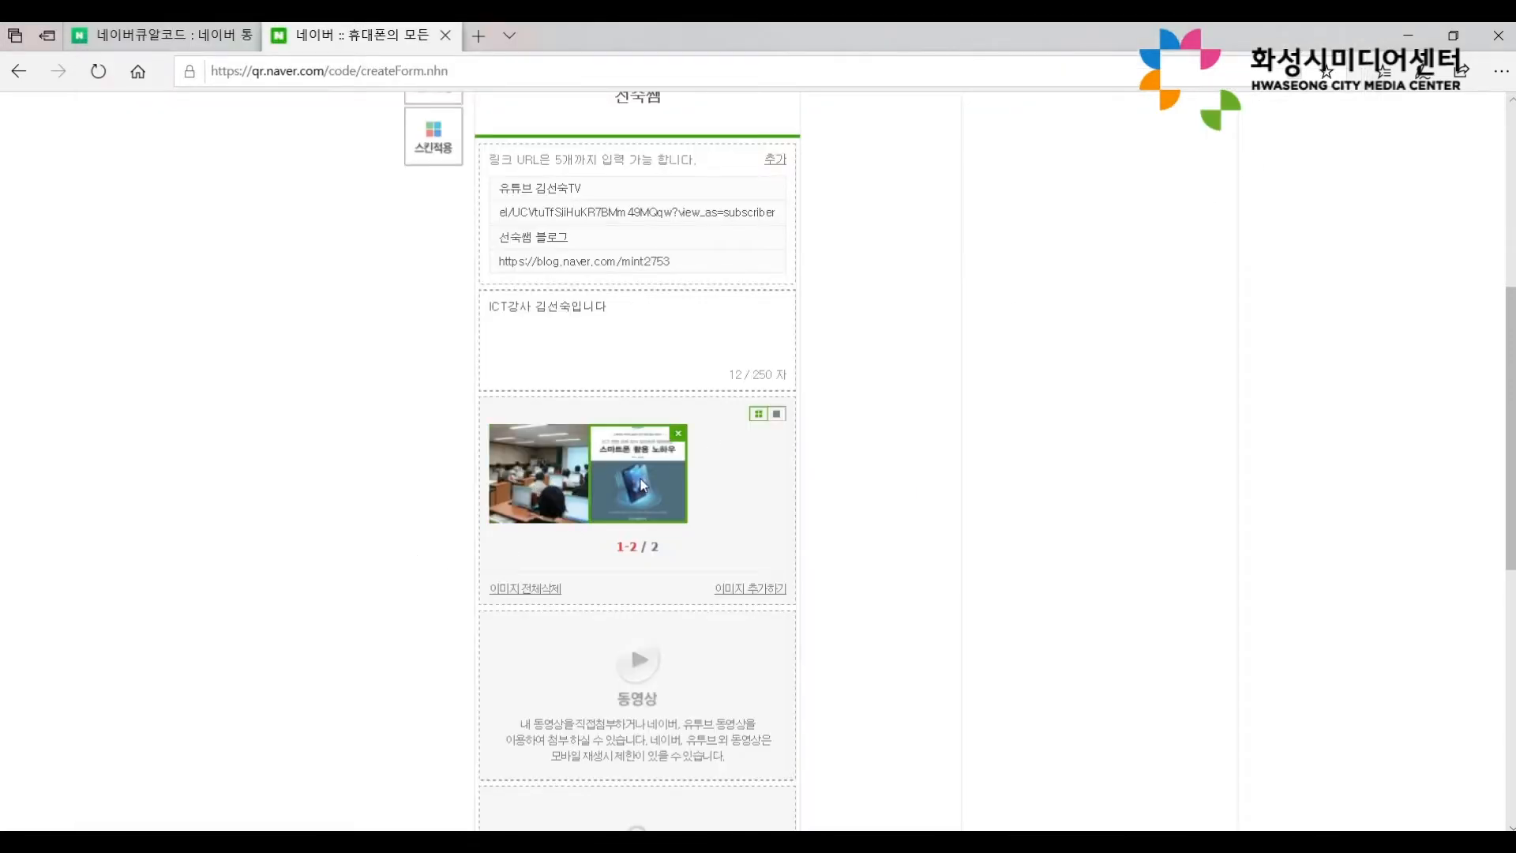
{"action": "left_click", "coordinate": [777, 415]}
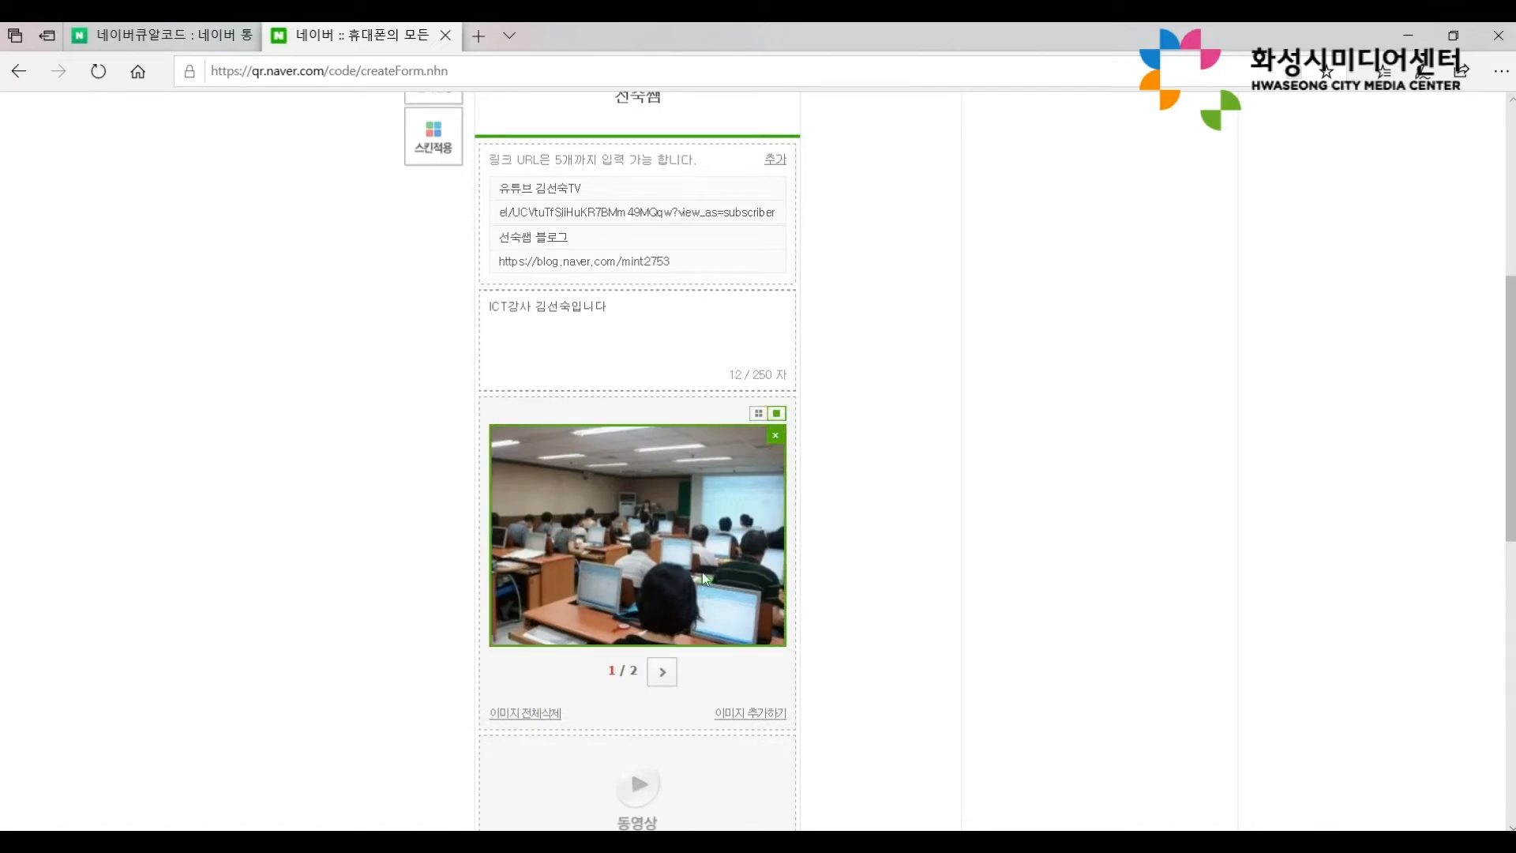
{"action": "left_click", "coordinate": [662, 673]}
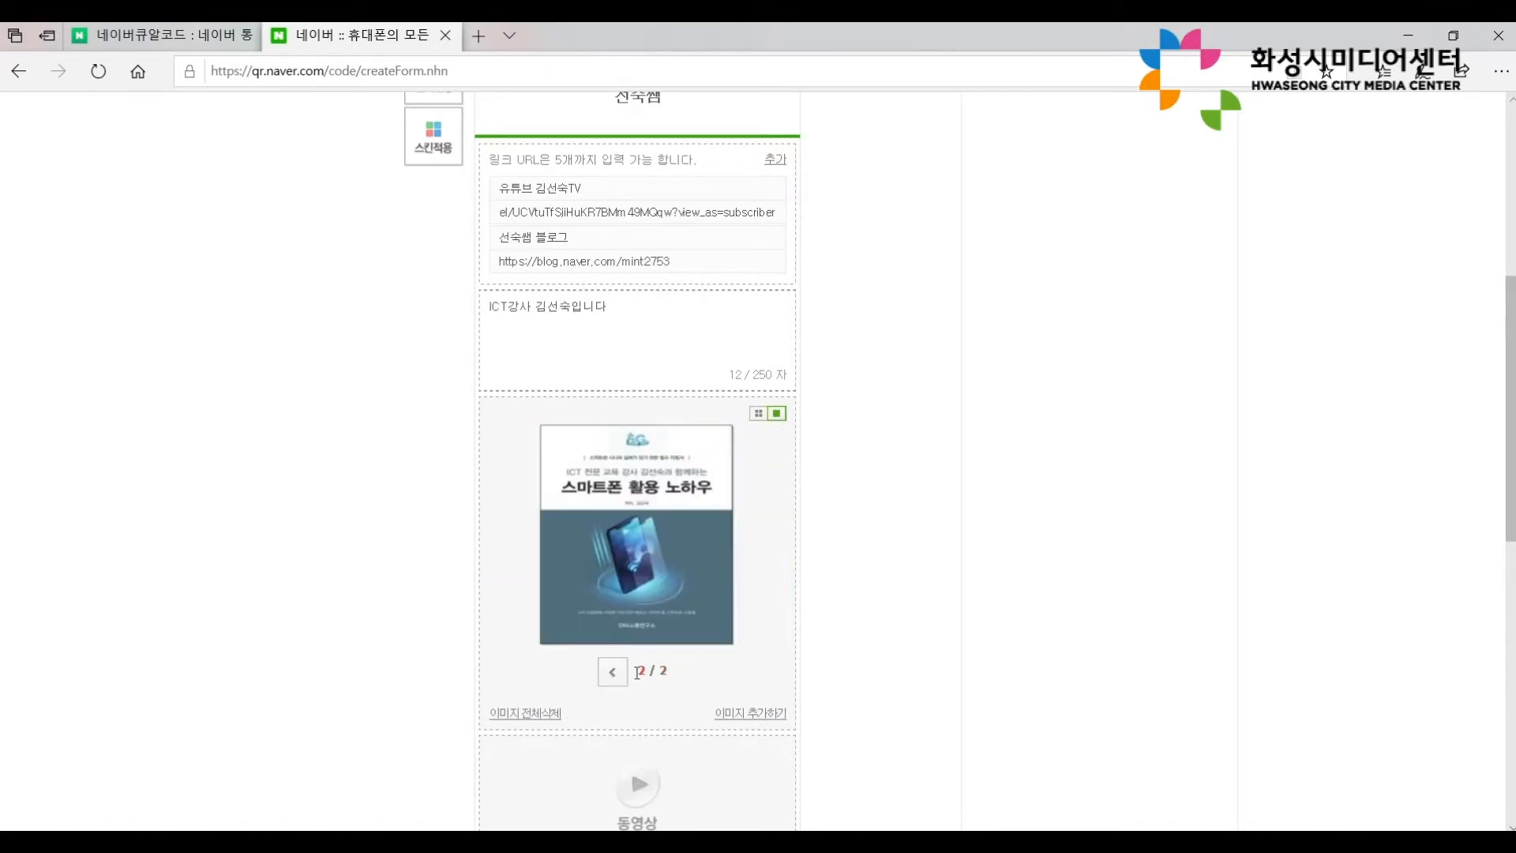
{"action": "left_click", "coordinate": [613, 672]}
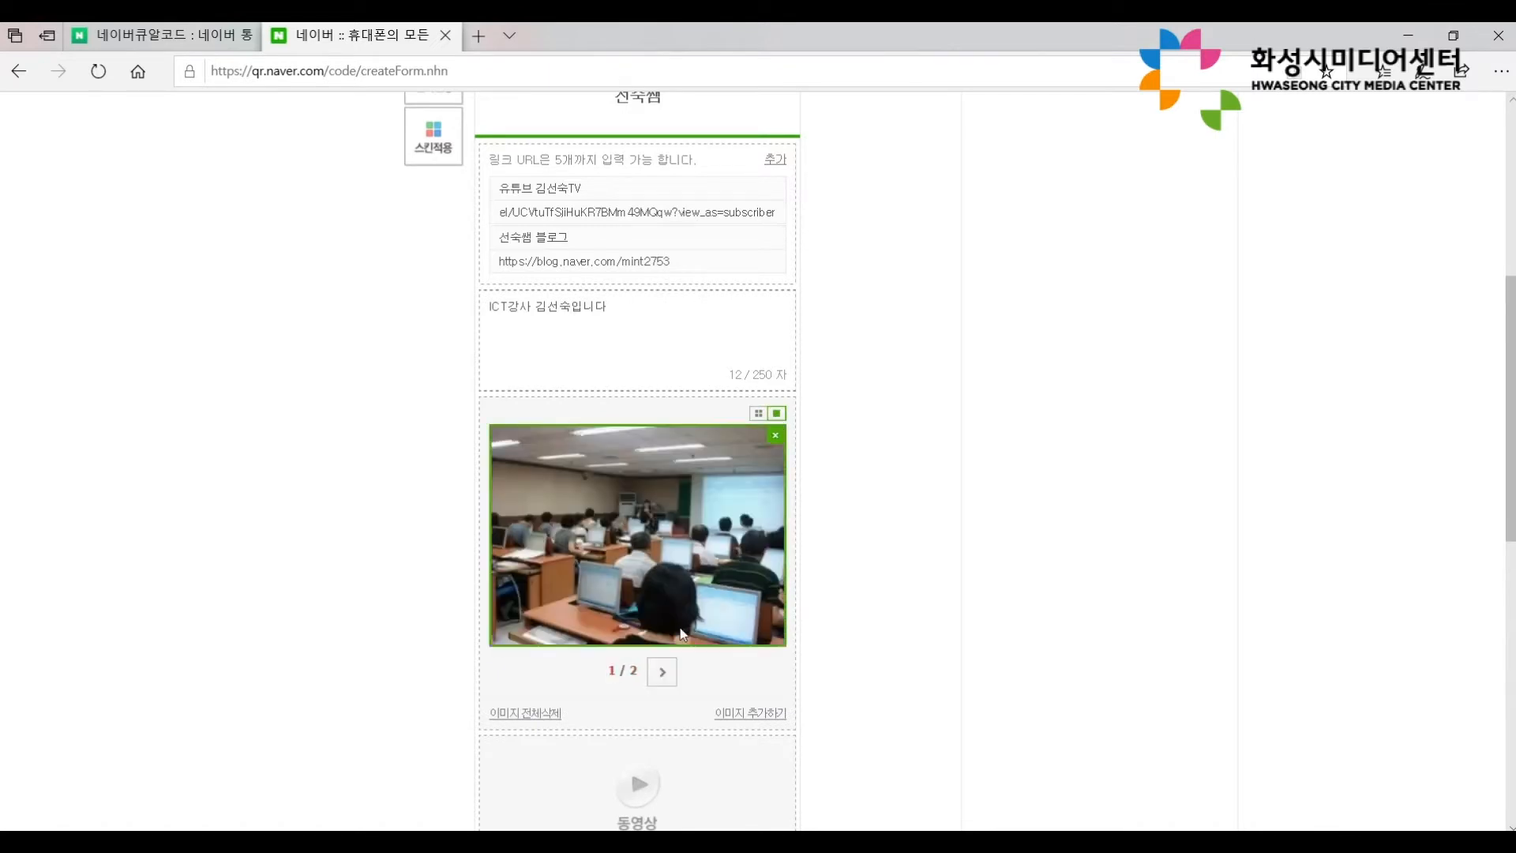
{"action": "left_click", "coordinate": [758, 414]}
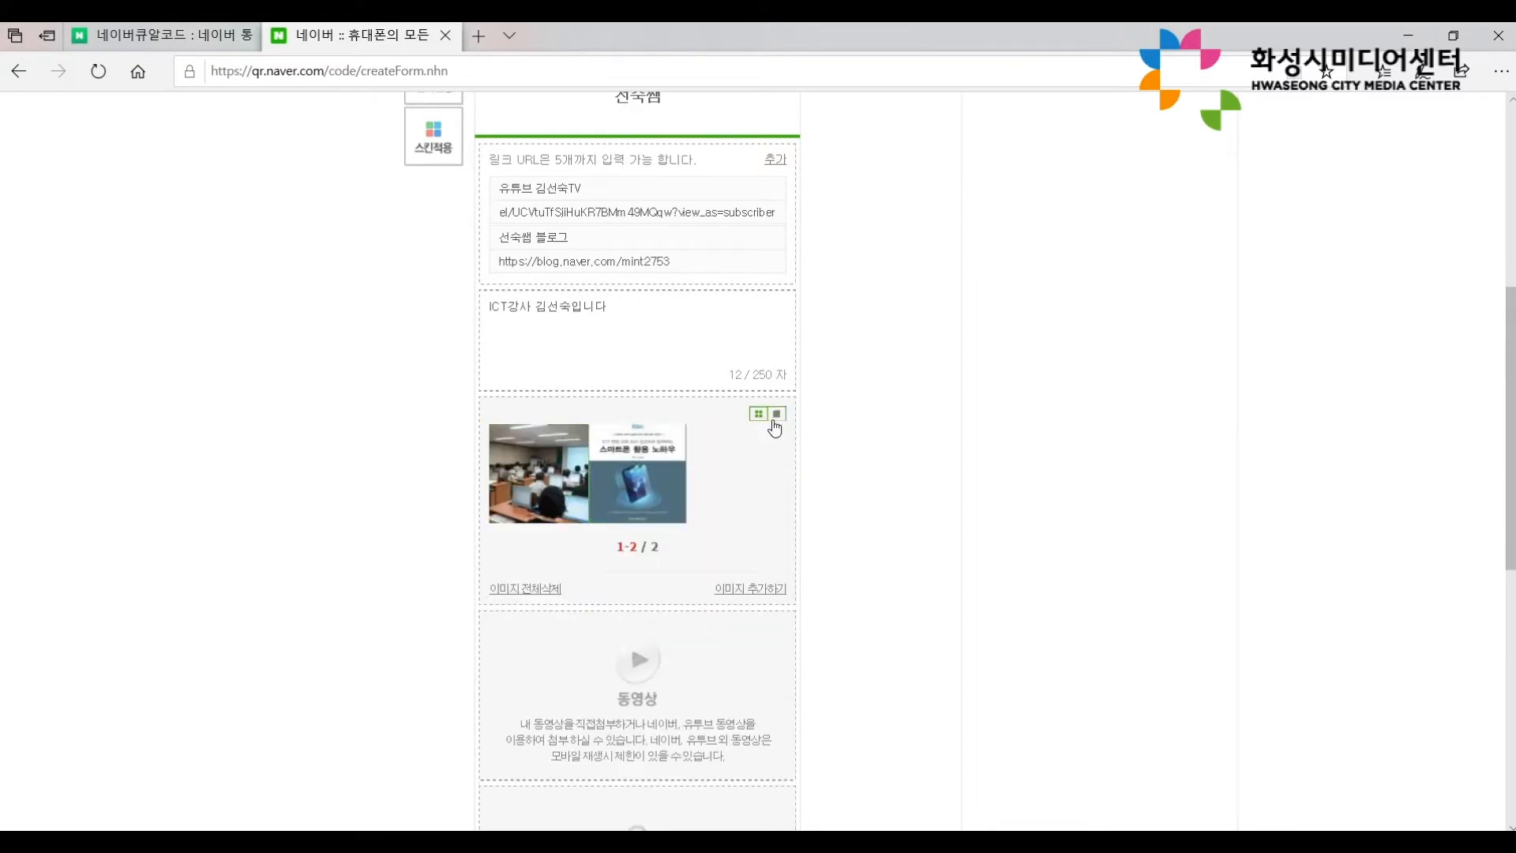
{"action": "left_click", "coordinate": [777, 414]}
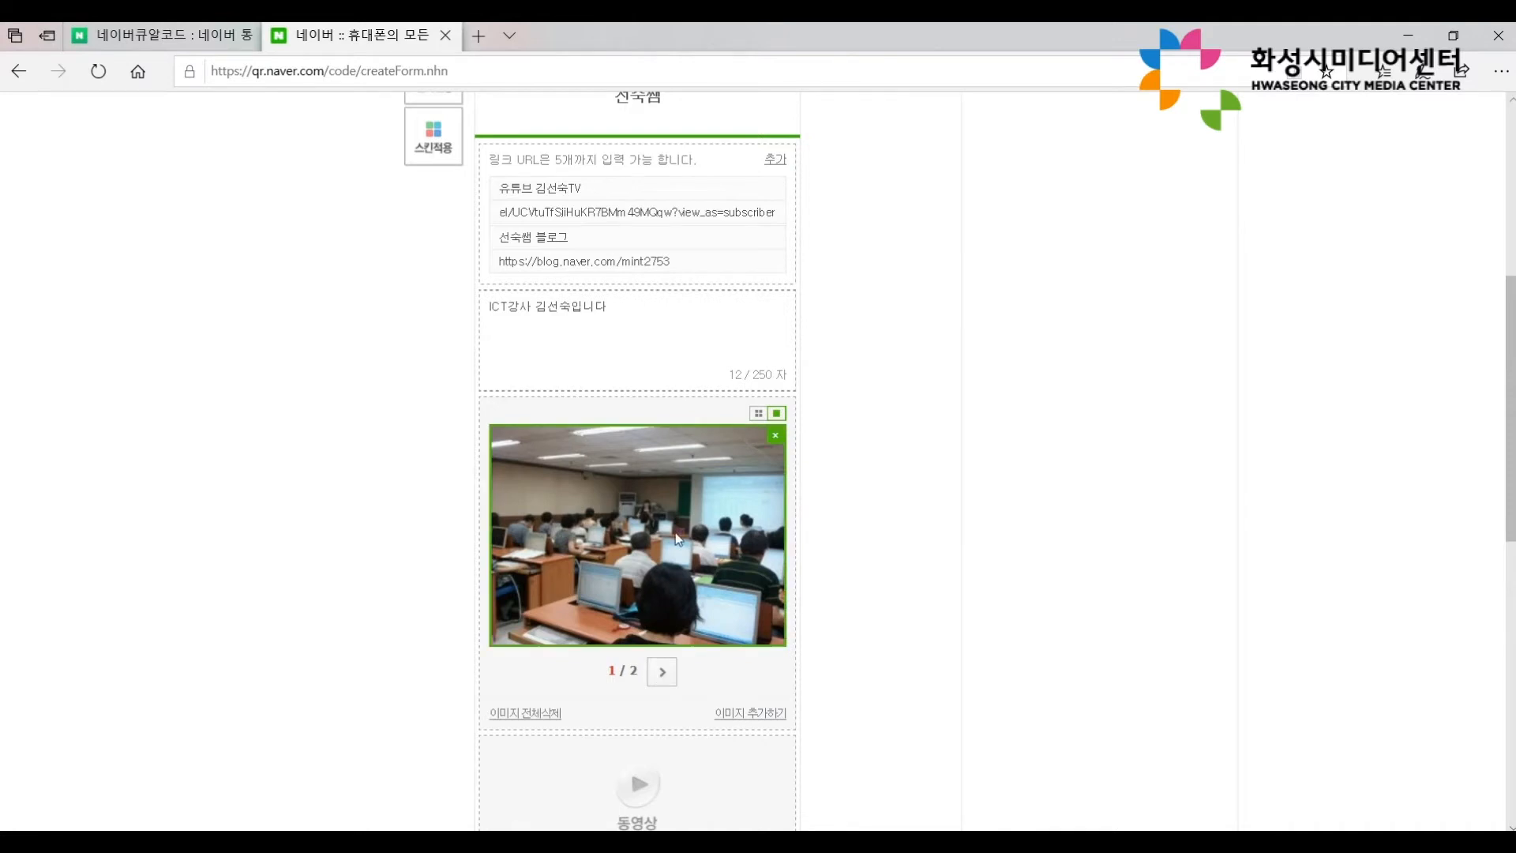
Open the video attachment window for the 동영상 section, view its link and search options, and return to direct file upload.
{"action": "scroll", "coordinate": [678, 360], "scroll_direction": "down", "scroll_amount": 4}
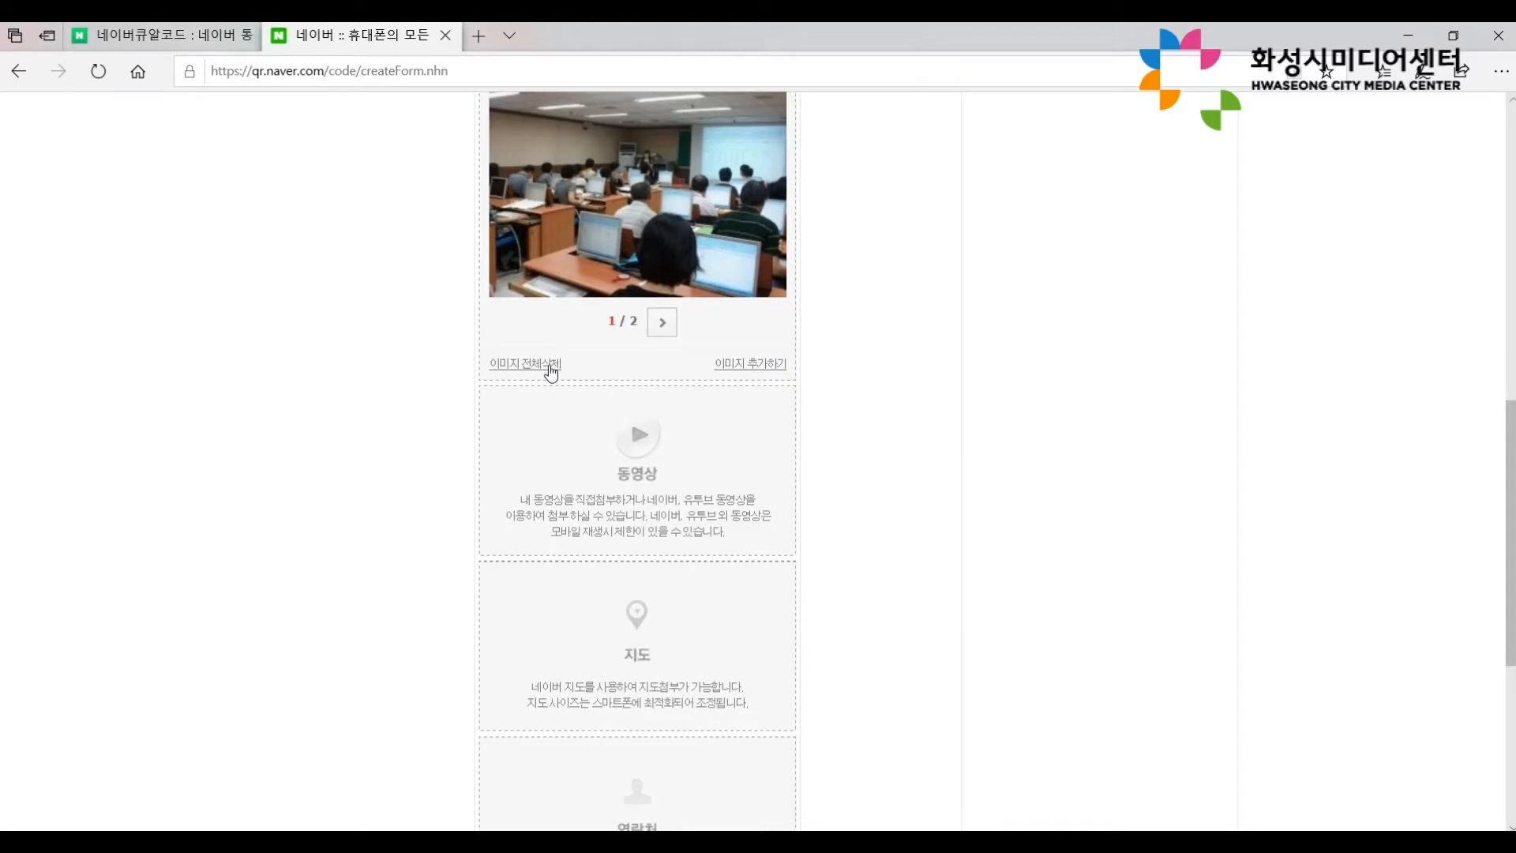
{"action": "left_click", "coordinate": [641, 456]}
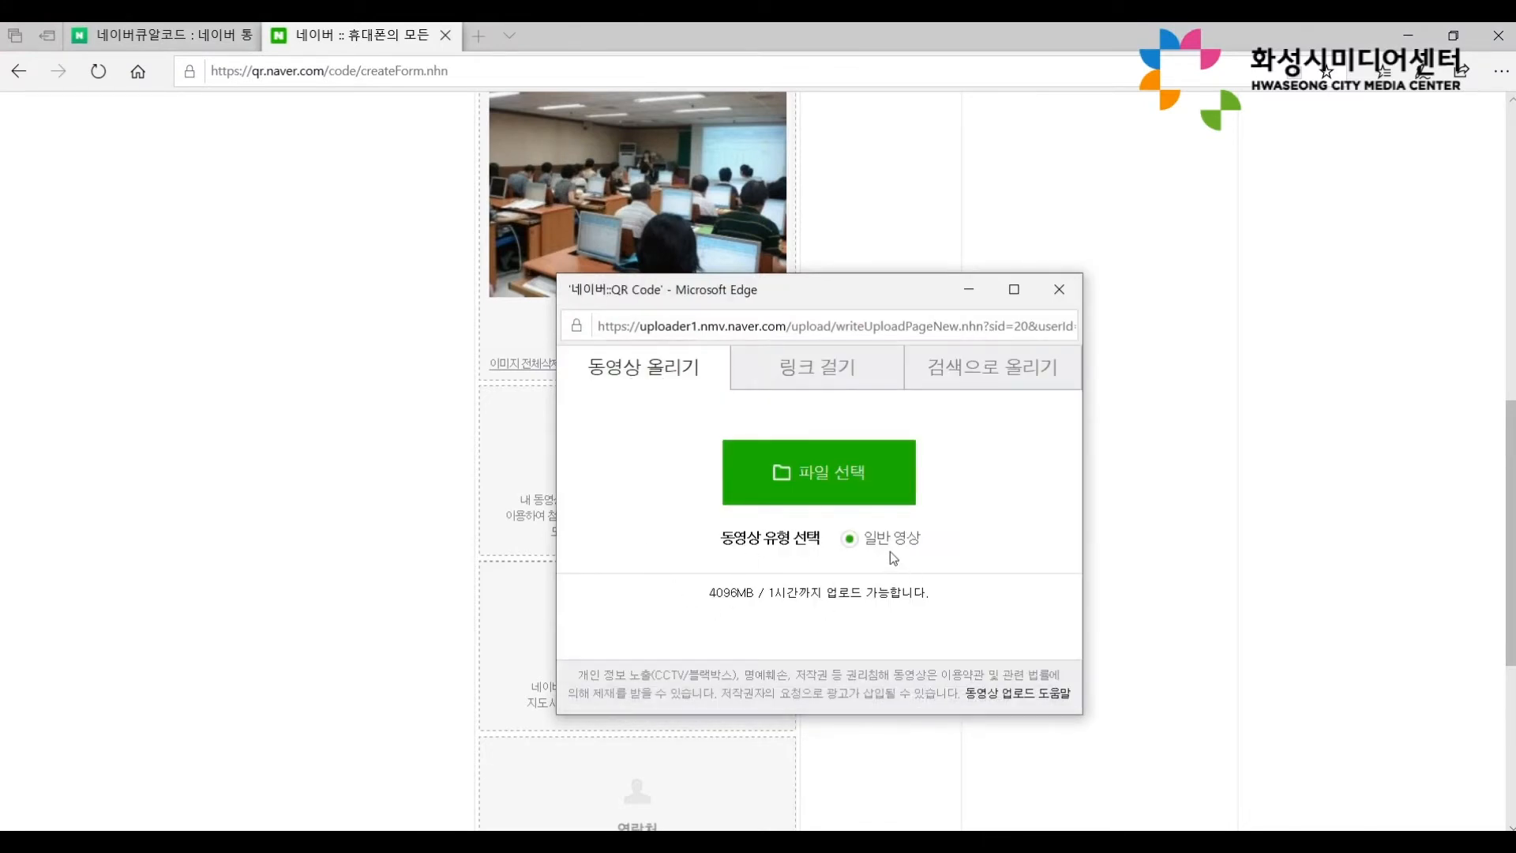
{"action": "left_click", "coordinate": [830, 368]}
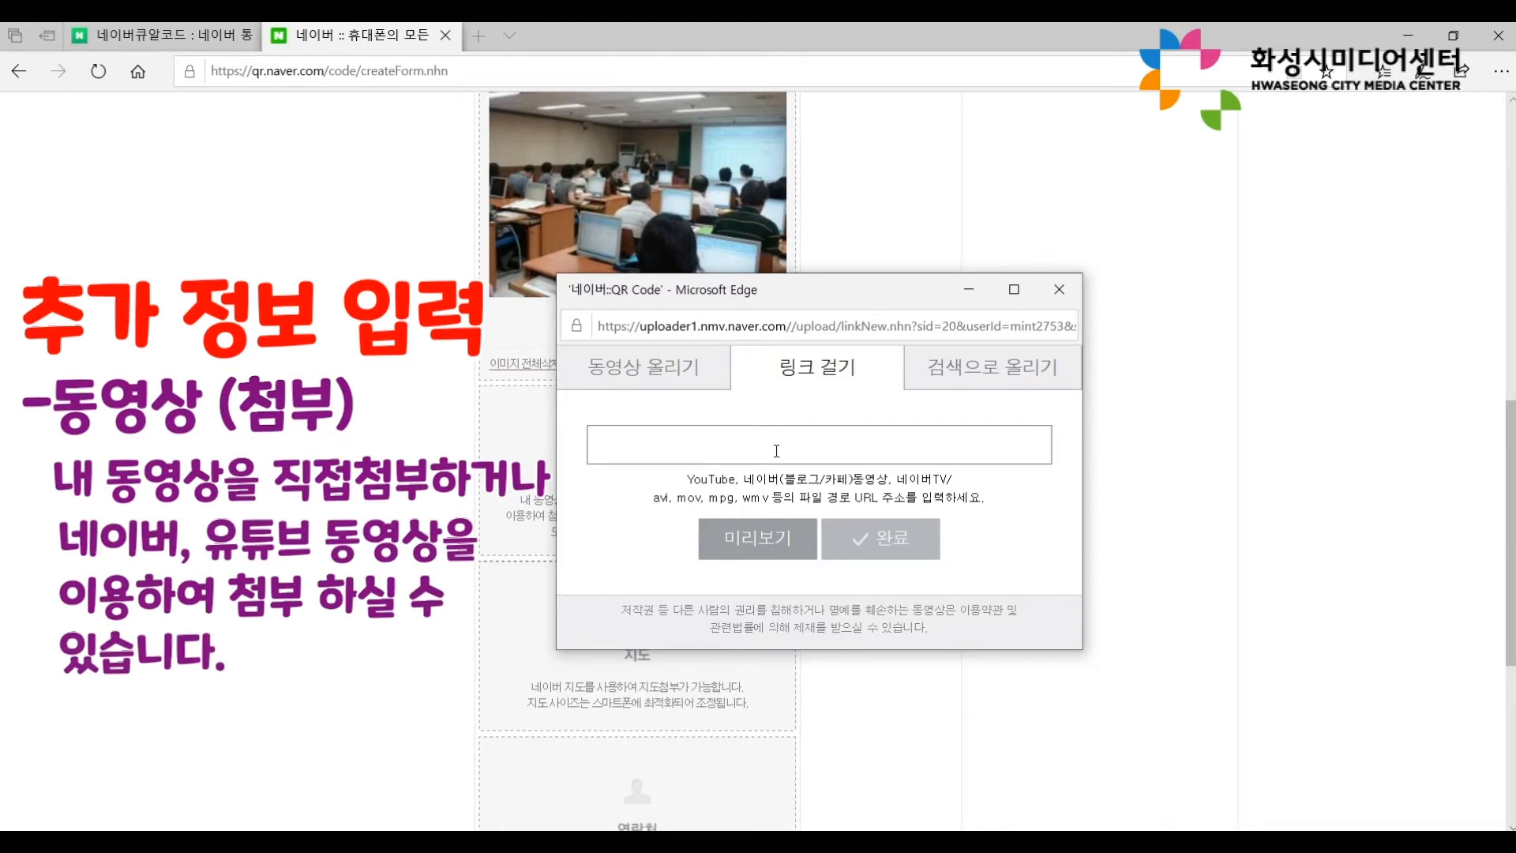
{"action": "left_click", "coordinate": [1020, 376]}
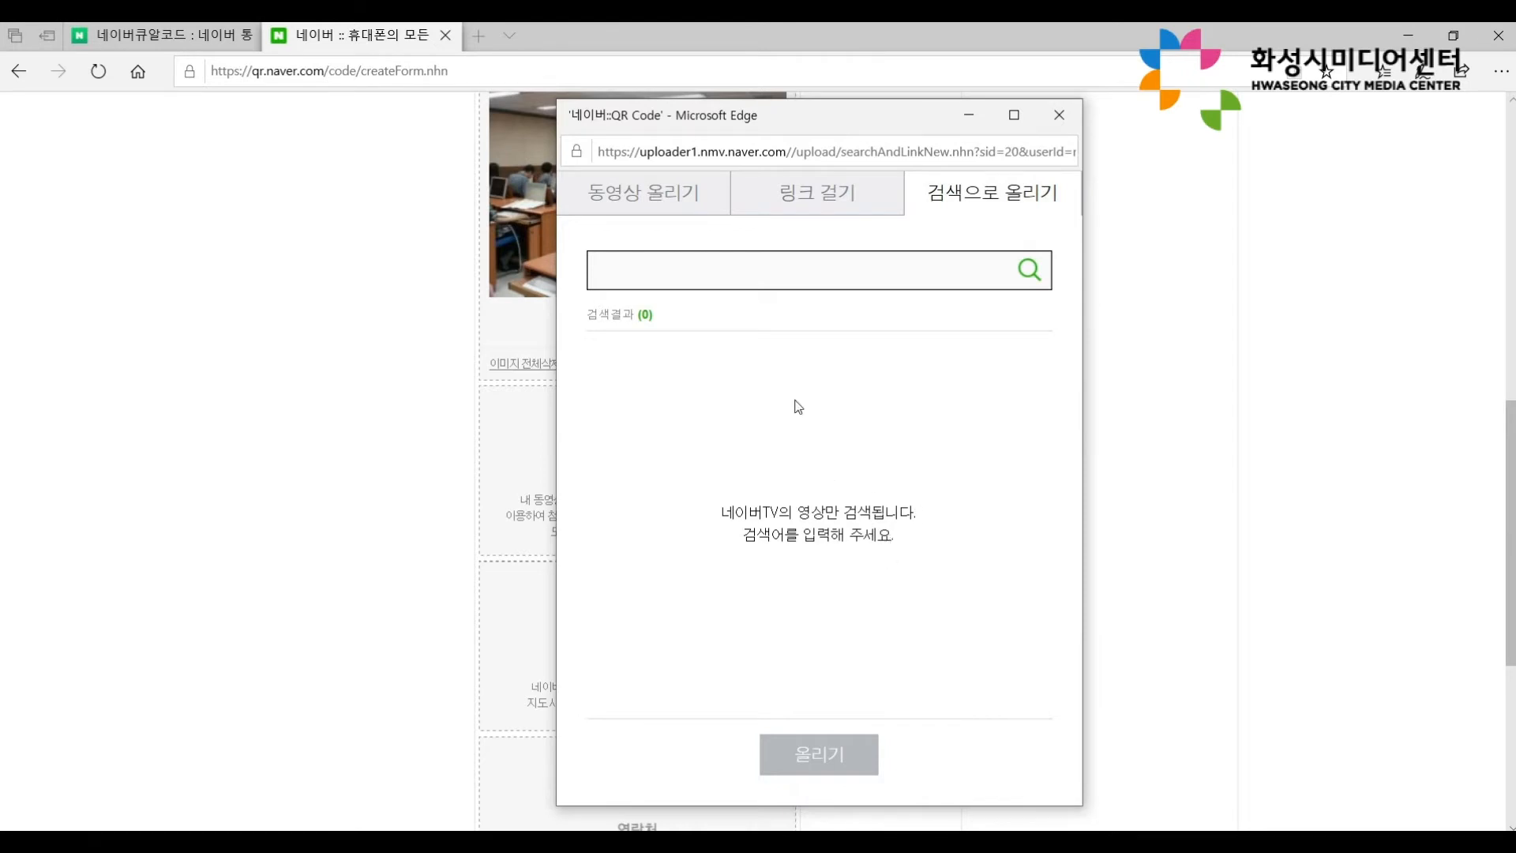
{"action": "left_click", "coordinate": [638, 203]}
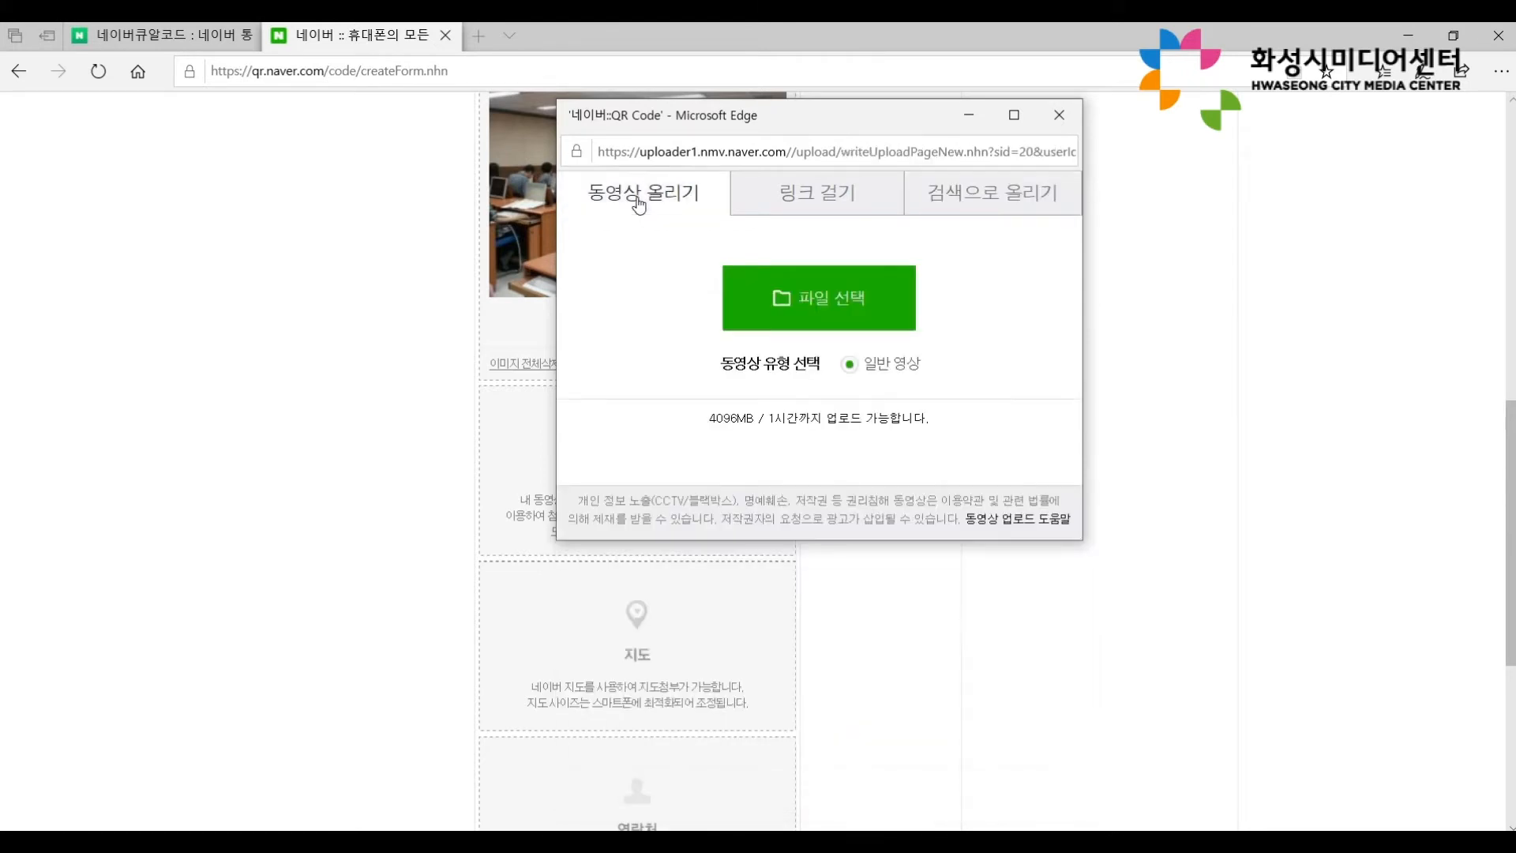
Upload the video file from the 이미지 folder in 마스티비_큐알코드 and add it to the 동영상 section.
{"action": "left_click", "coordinate": [833, 298]}
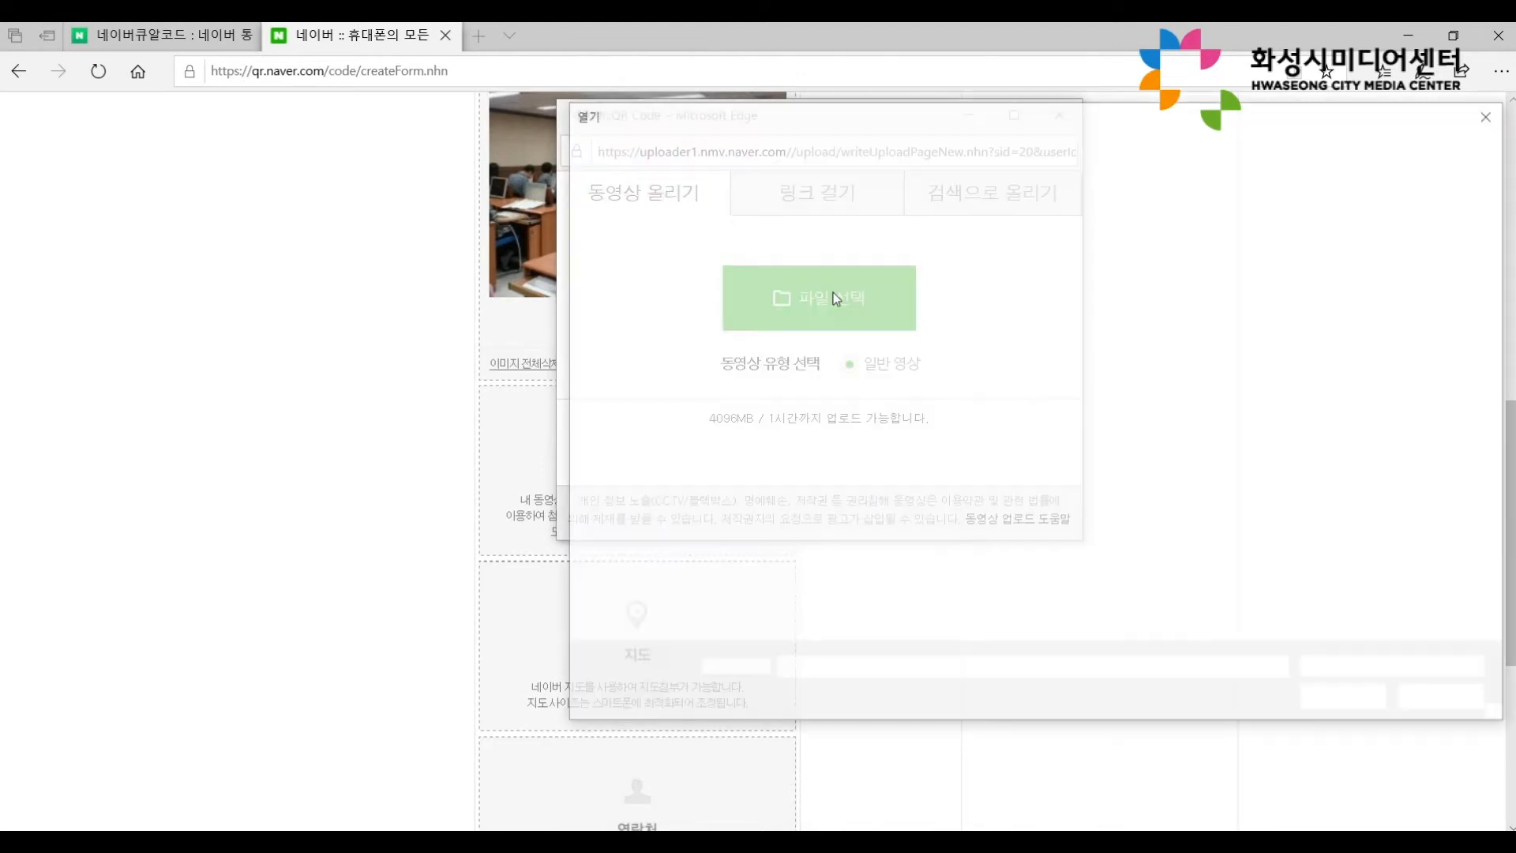
{"action": "left_click_drag", "start_coordinate": [1019, 128], "coordinate": [702, 143]}
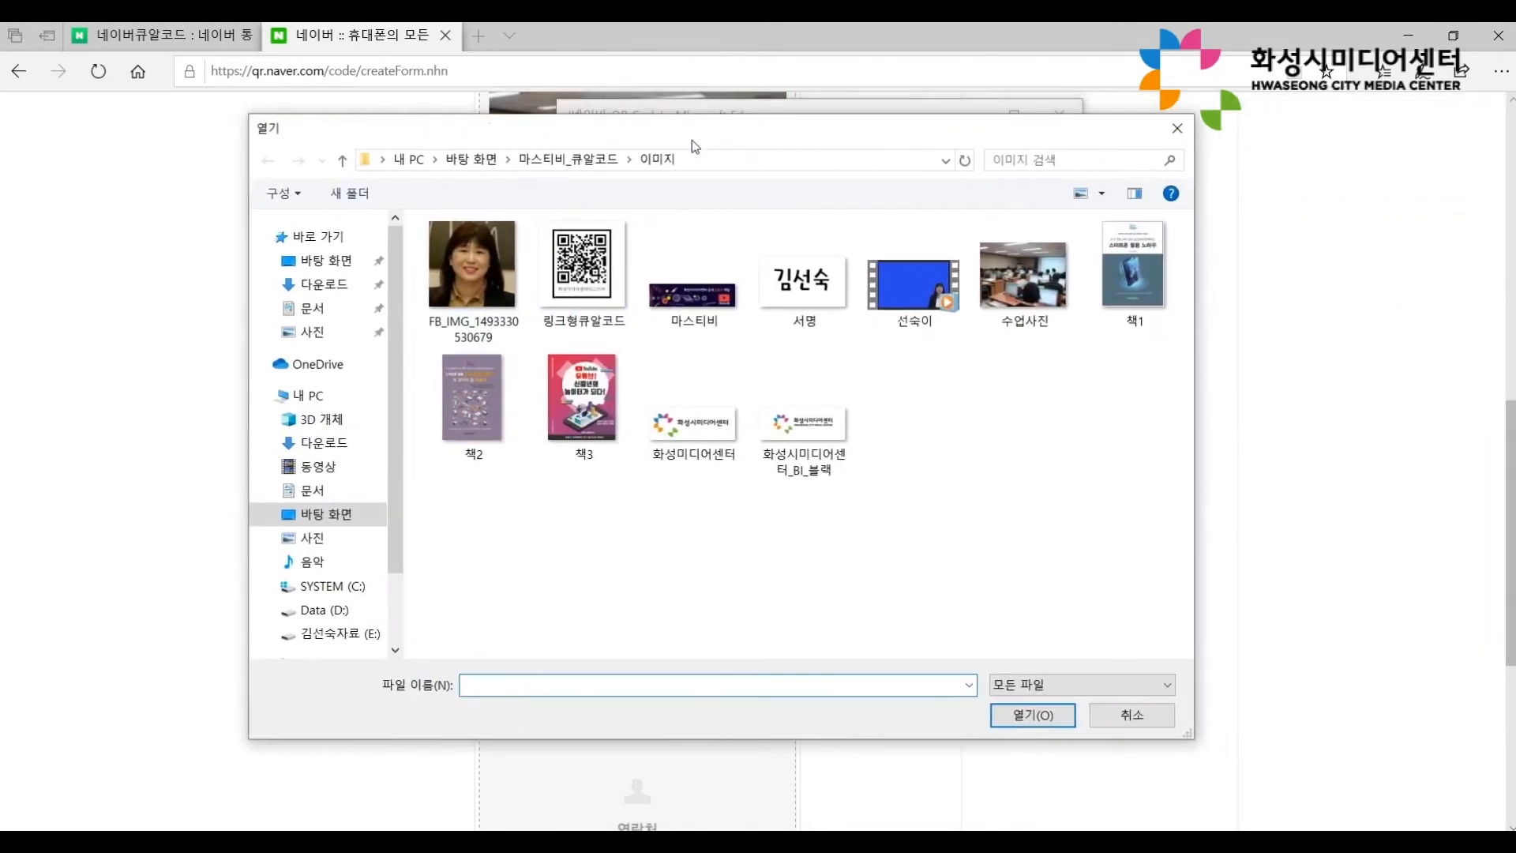
{"action": "left_click", "coordinate": [920, 292]}
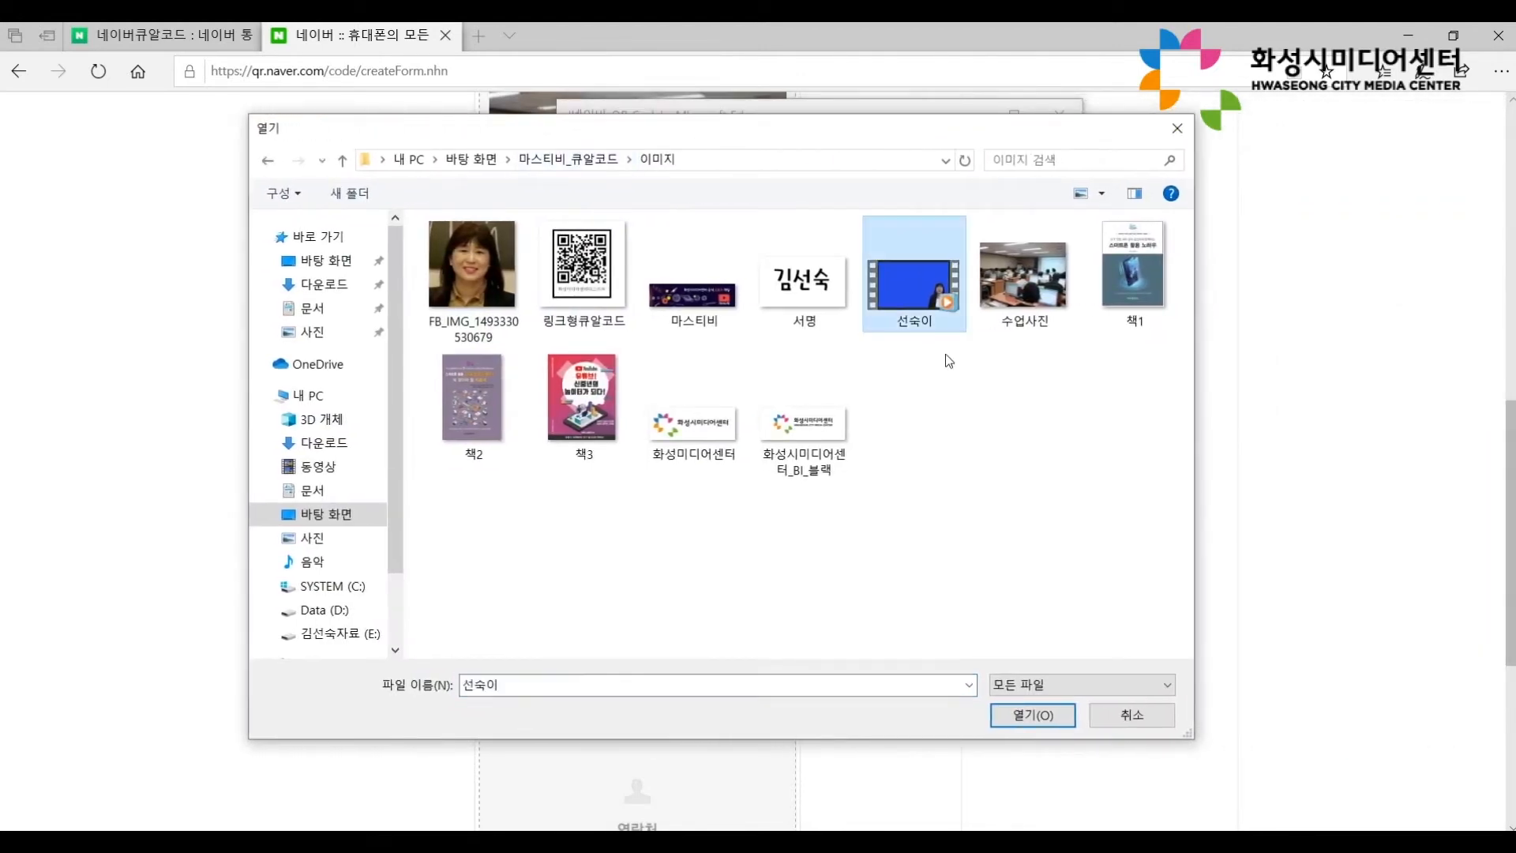
{"action": "left_click", "coordinate": [1024, 715]}
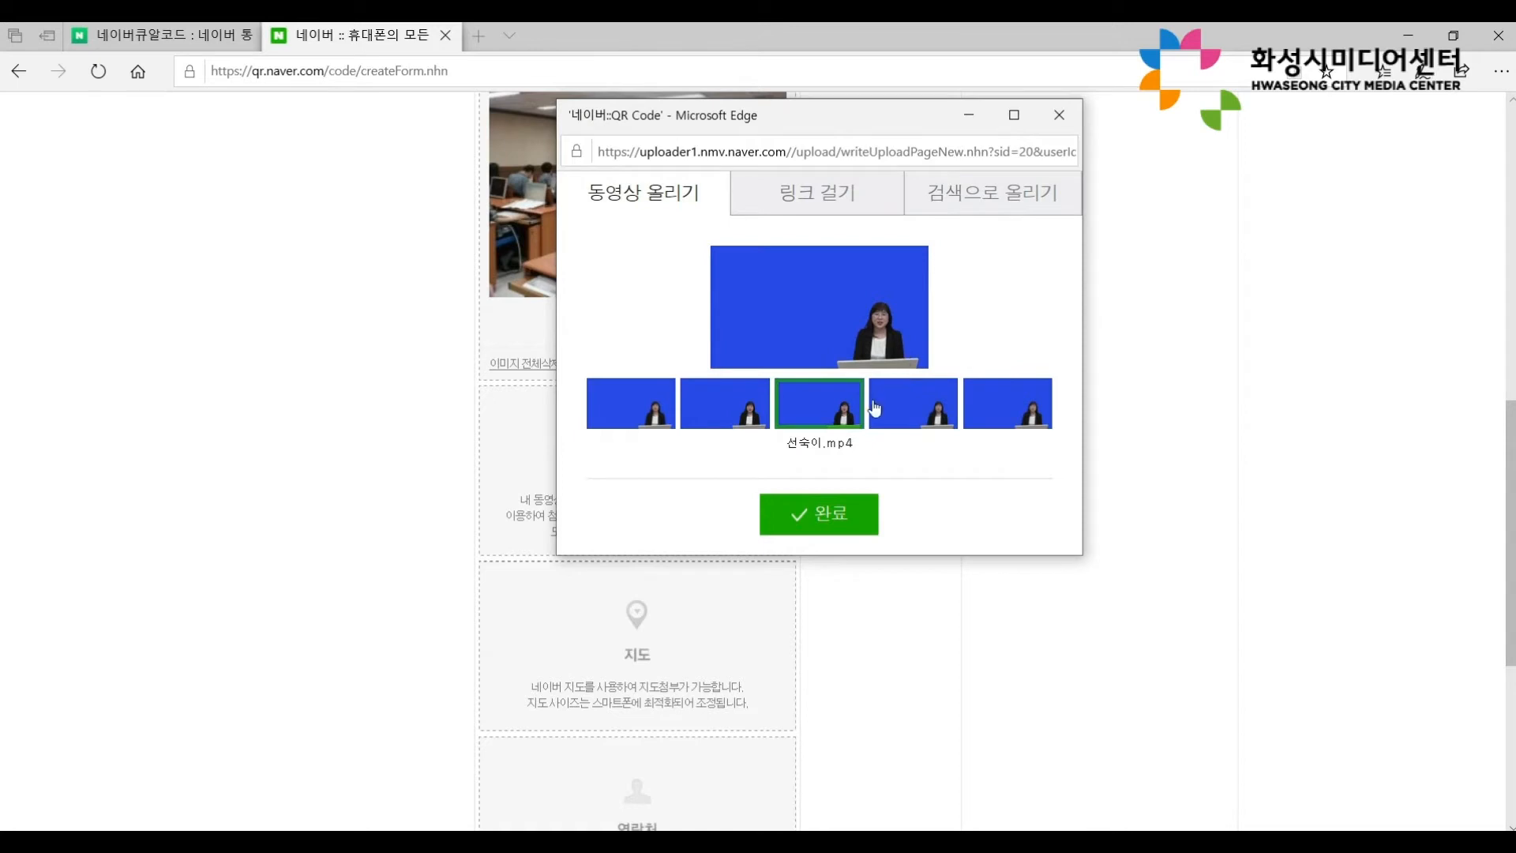
{"action": "left_click", "coordinate": [825, 514]}
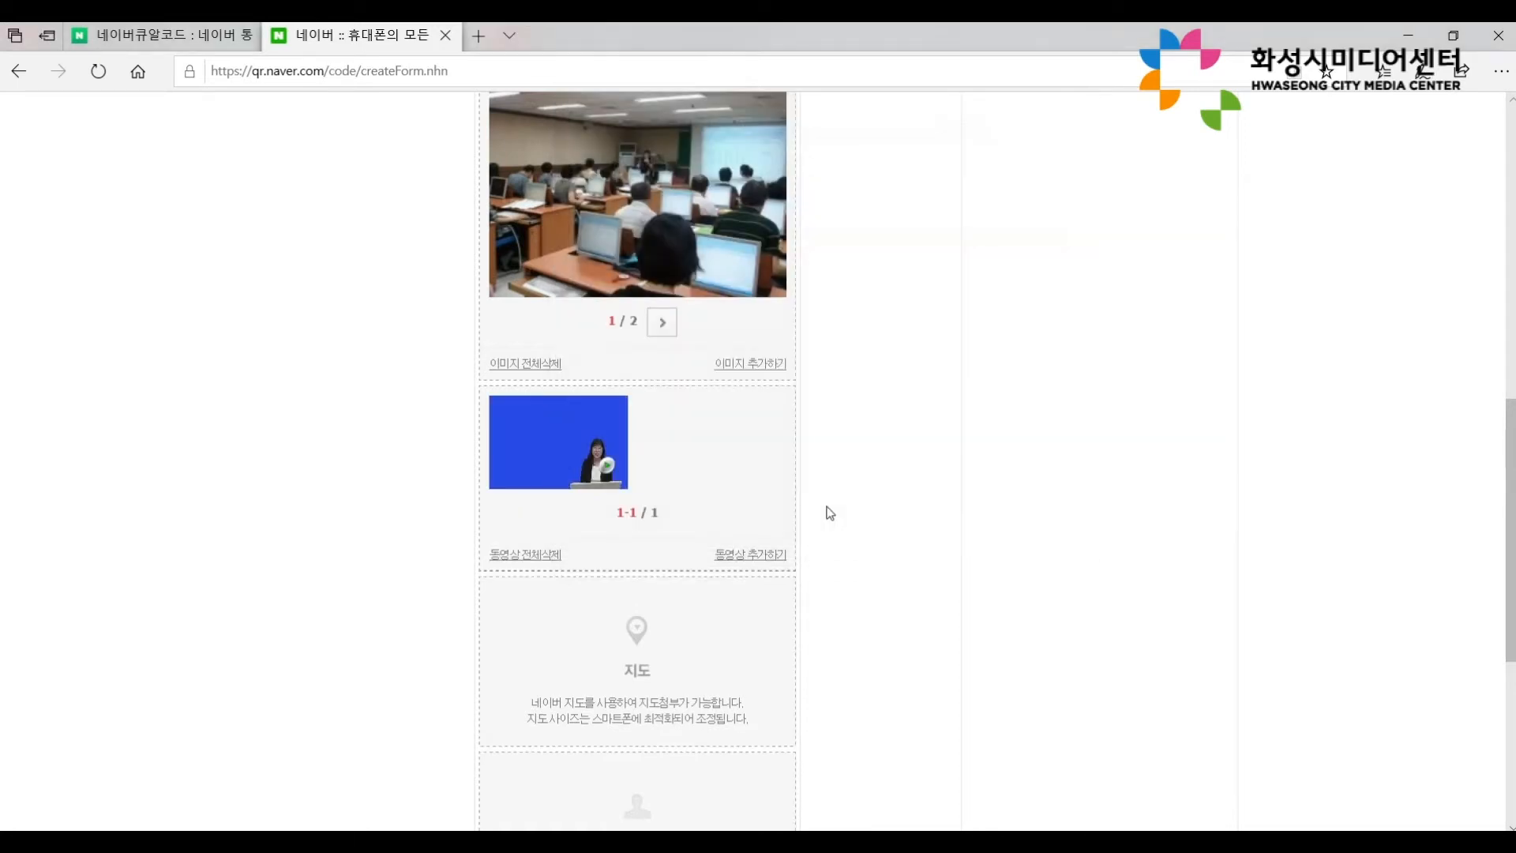
Start adding another video to the 동영상 section, using the 링크 걸기 method.
{"action": "left_click", "coordinate": [744, 562]}
{"action": "left_click_drag", "start_coordinate": [831, 308], "coordinate": [1002, 197]}
{"action": "left_click", "coordinate": [975, 266]}
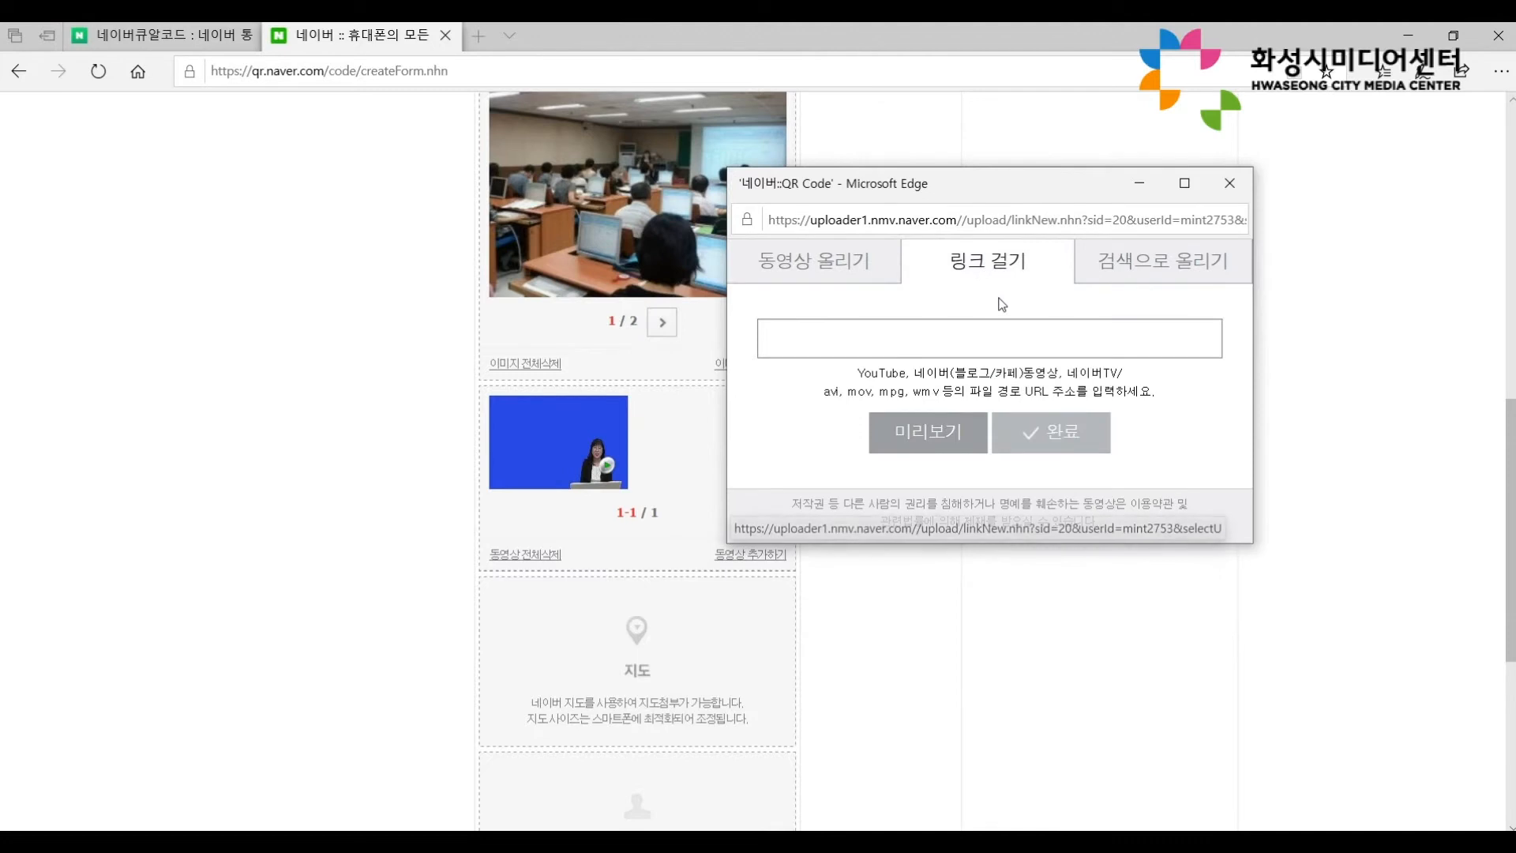
{"action": "left_click", "coordinate": [965, 347]}
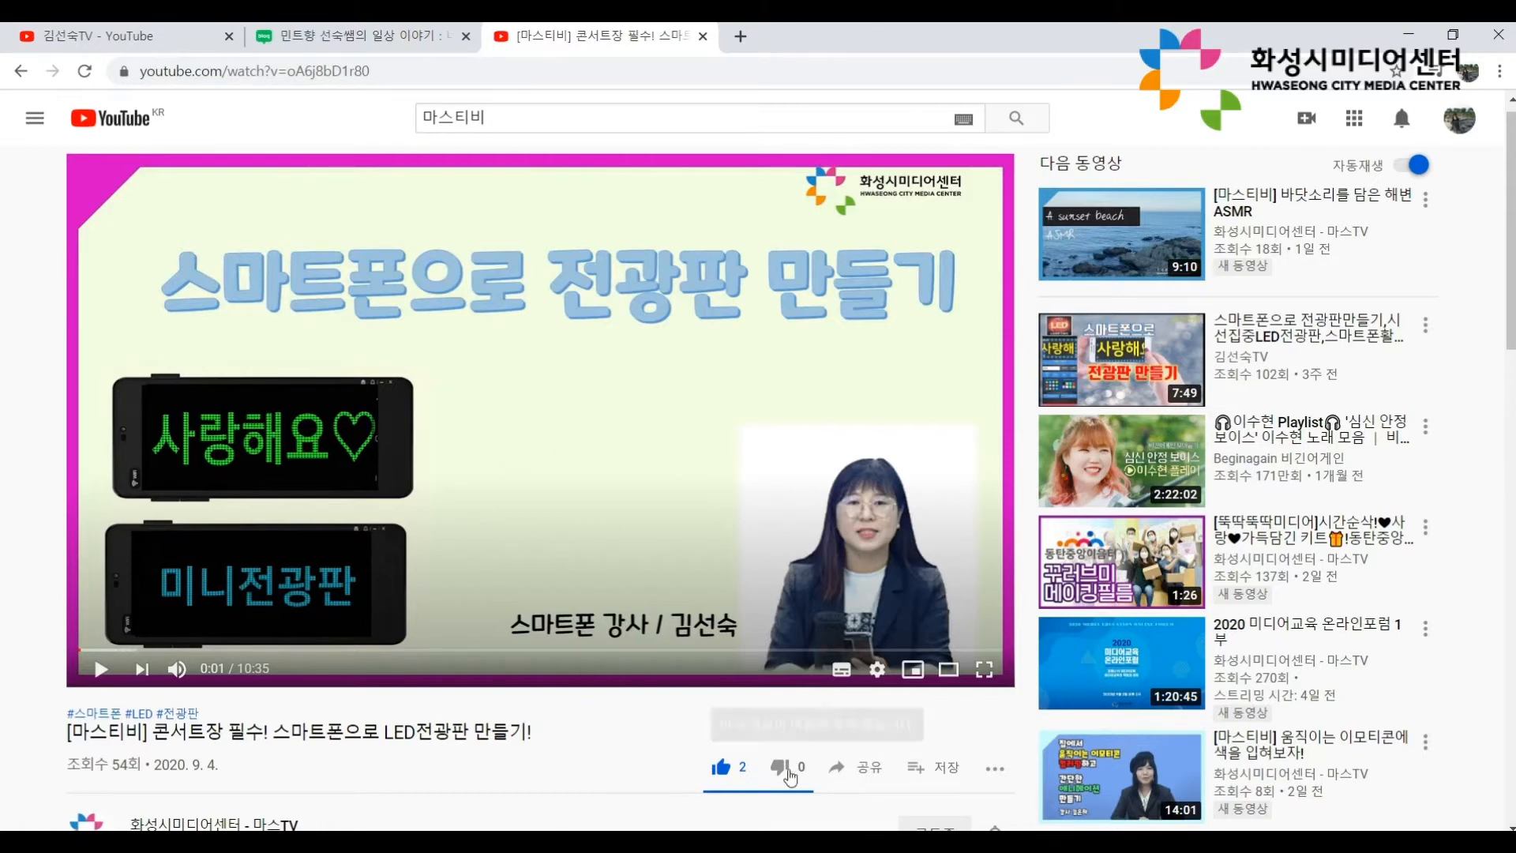
{"action": "left_click", "coordinate": [869, 772]}
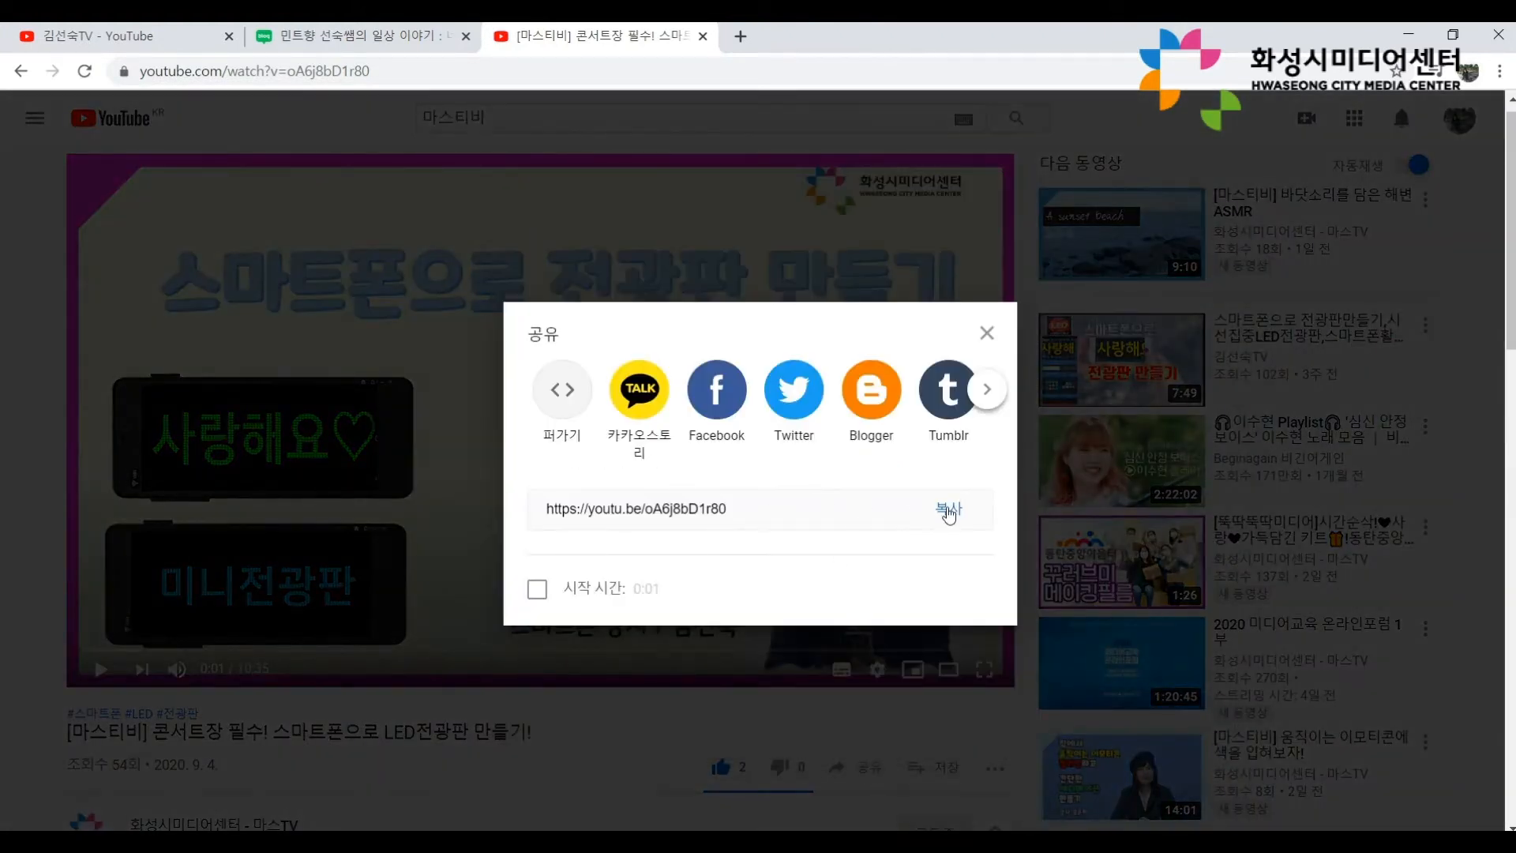
{"action": "left_click", "coordinate": [948, 511]}
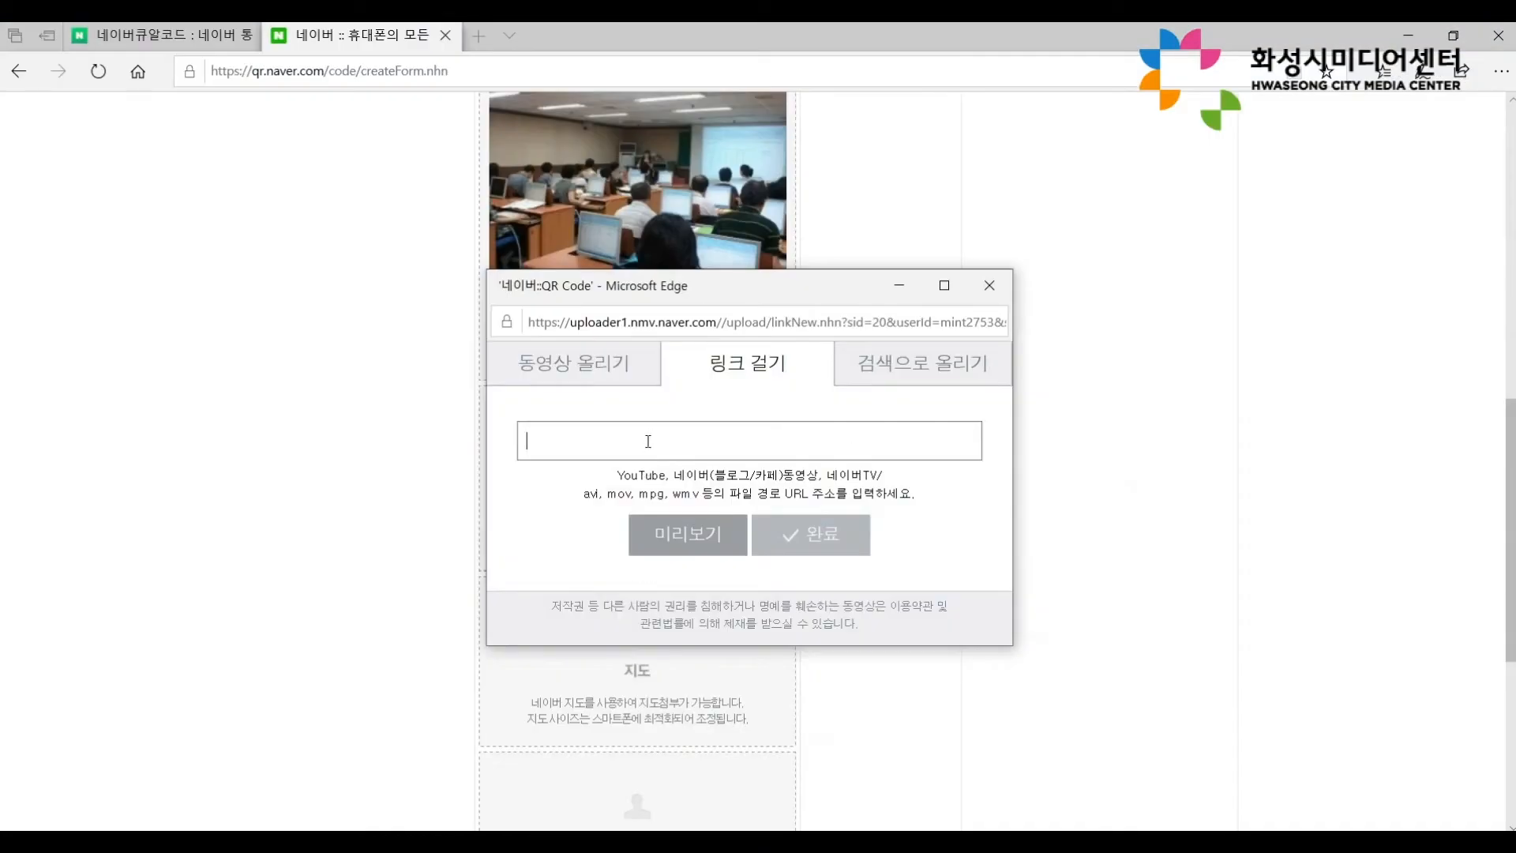
{"action": "key", "text": "ctrl+v"}
{"action": "left_click", "coordinate": [833, 544]}
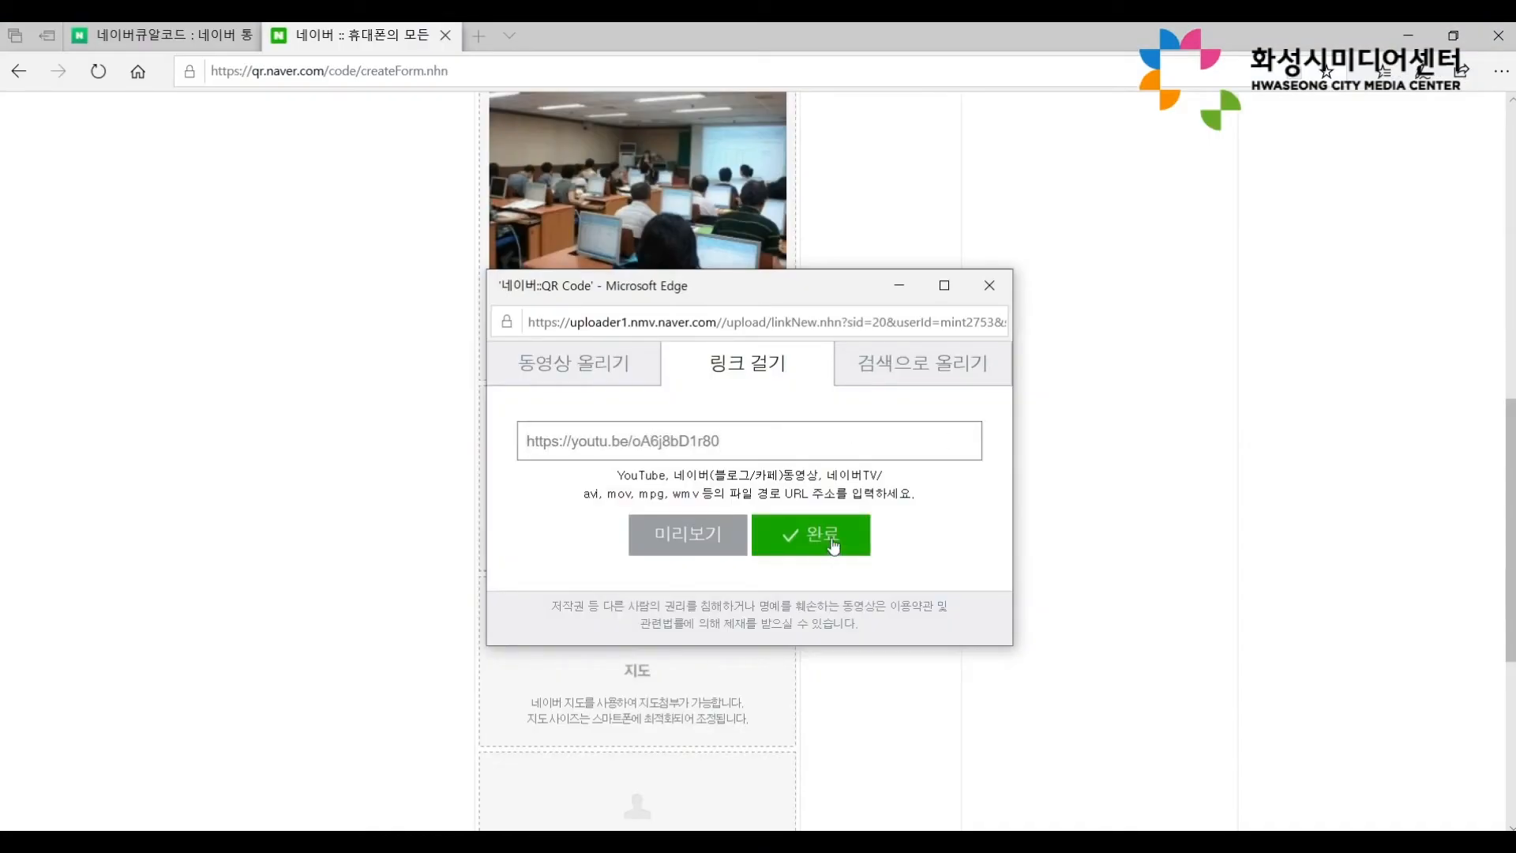
{"action": "mouse_move", "coordinate": [754, 447]}
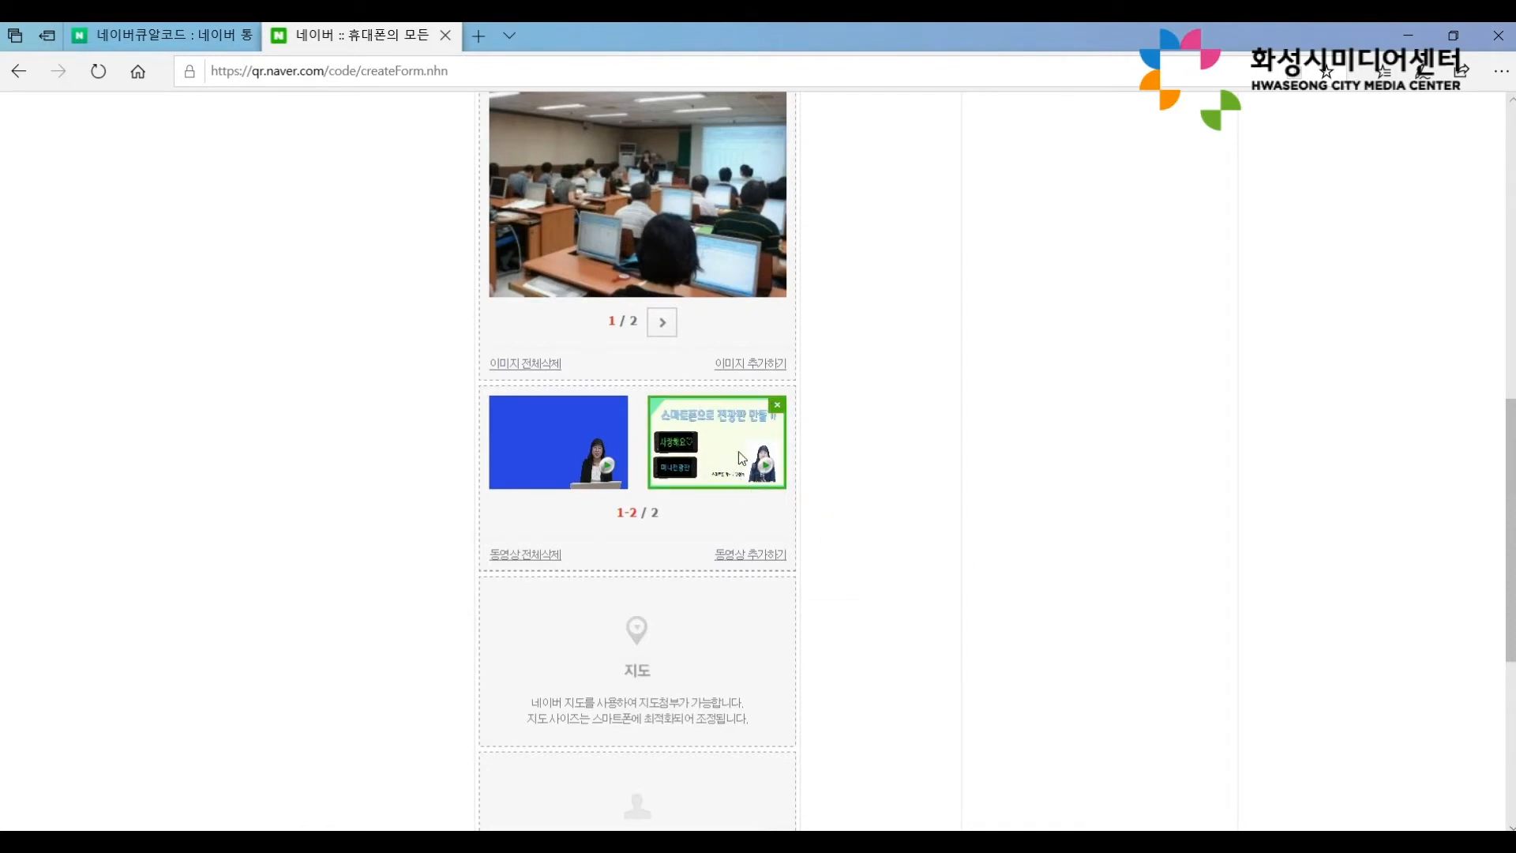
Look at the 검색으로 올리기 option for adding a Naver TV video, and close the uploader without adding one.
{"action": "left_click", "coordinate": [758, 562]}
{"action": "left_click_drag", "start_coordinate": [922, 296], "coordinate": [1069, 229]}
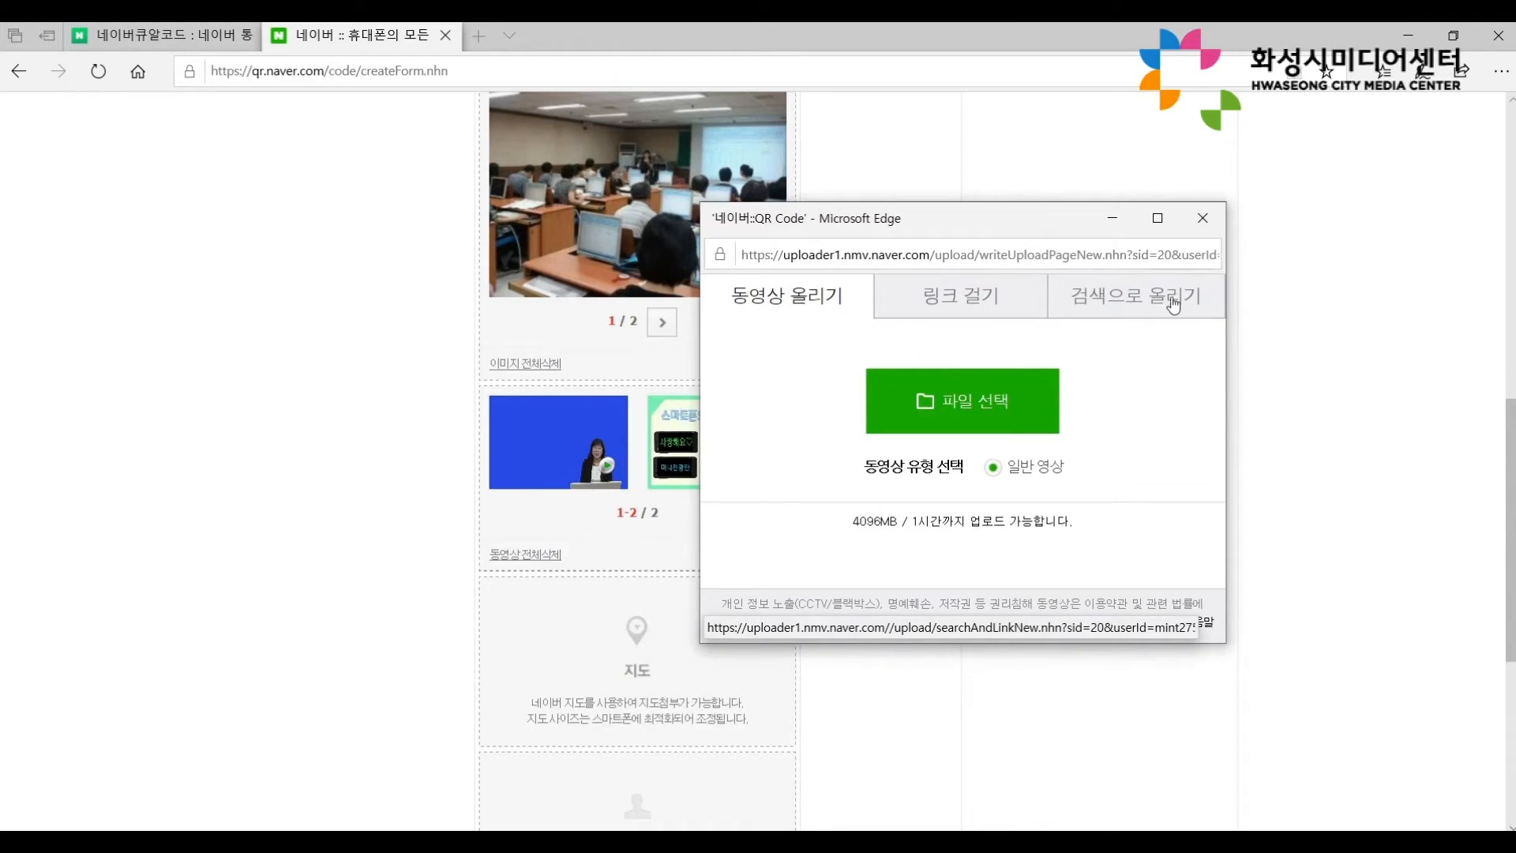
{"action": "left_click", "coordinate": [1173, 304]}
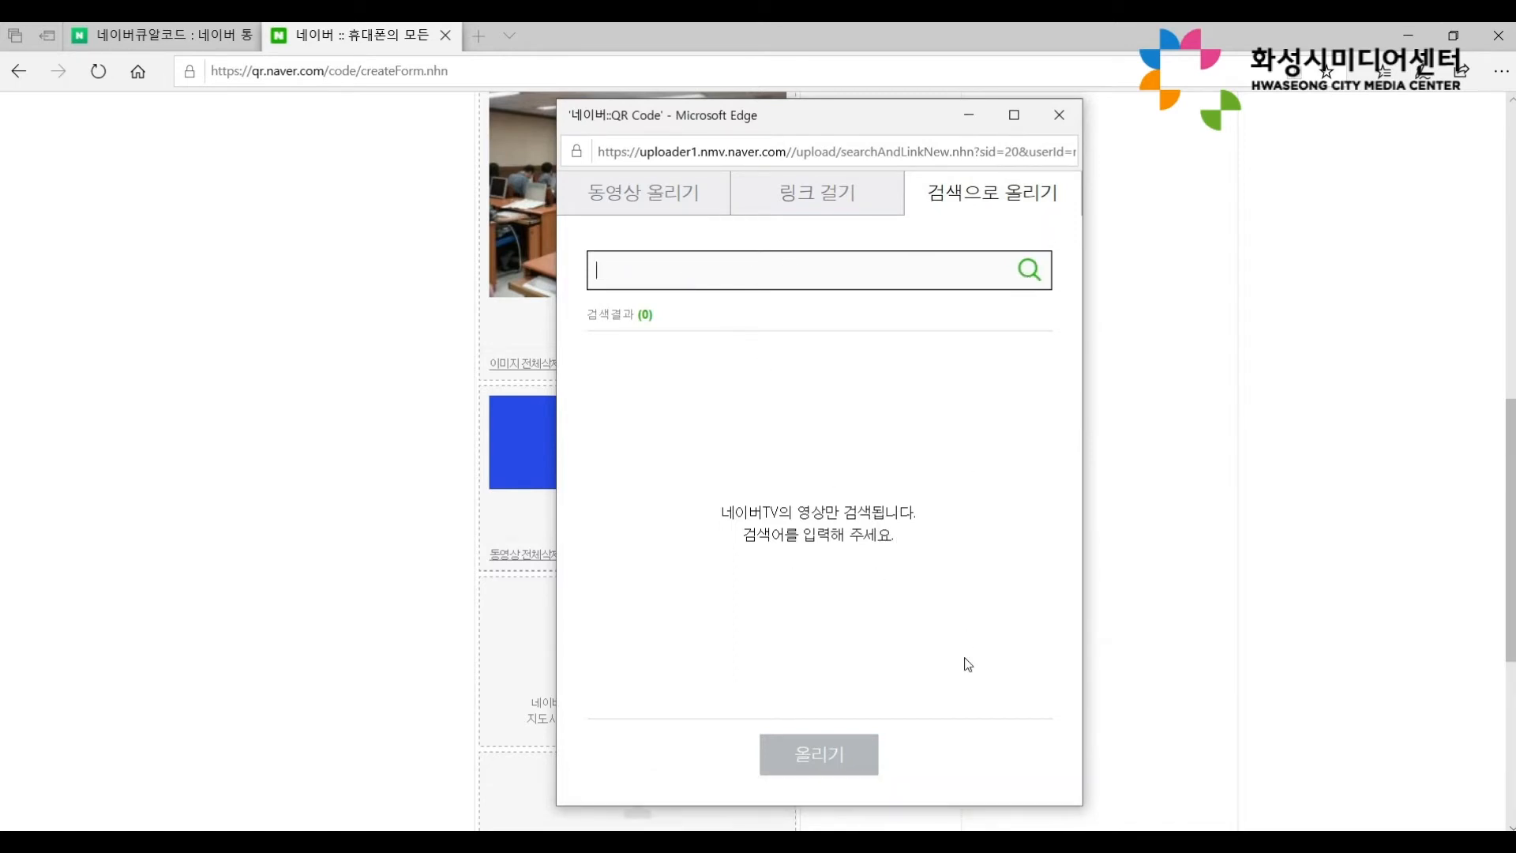
{"action": "left_click", "coordinate": [1059, 114]}
Search for 화성미디어센터 in the map attachment window and attach the location 화성시미디어센터 to the 지도 section.
{"action": "scroll", "coordinate": [718, 590], "scroll_direction": "down", "scroll_amount": 3}
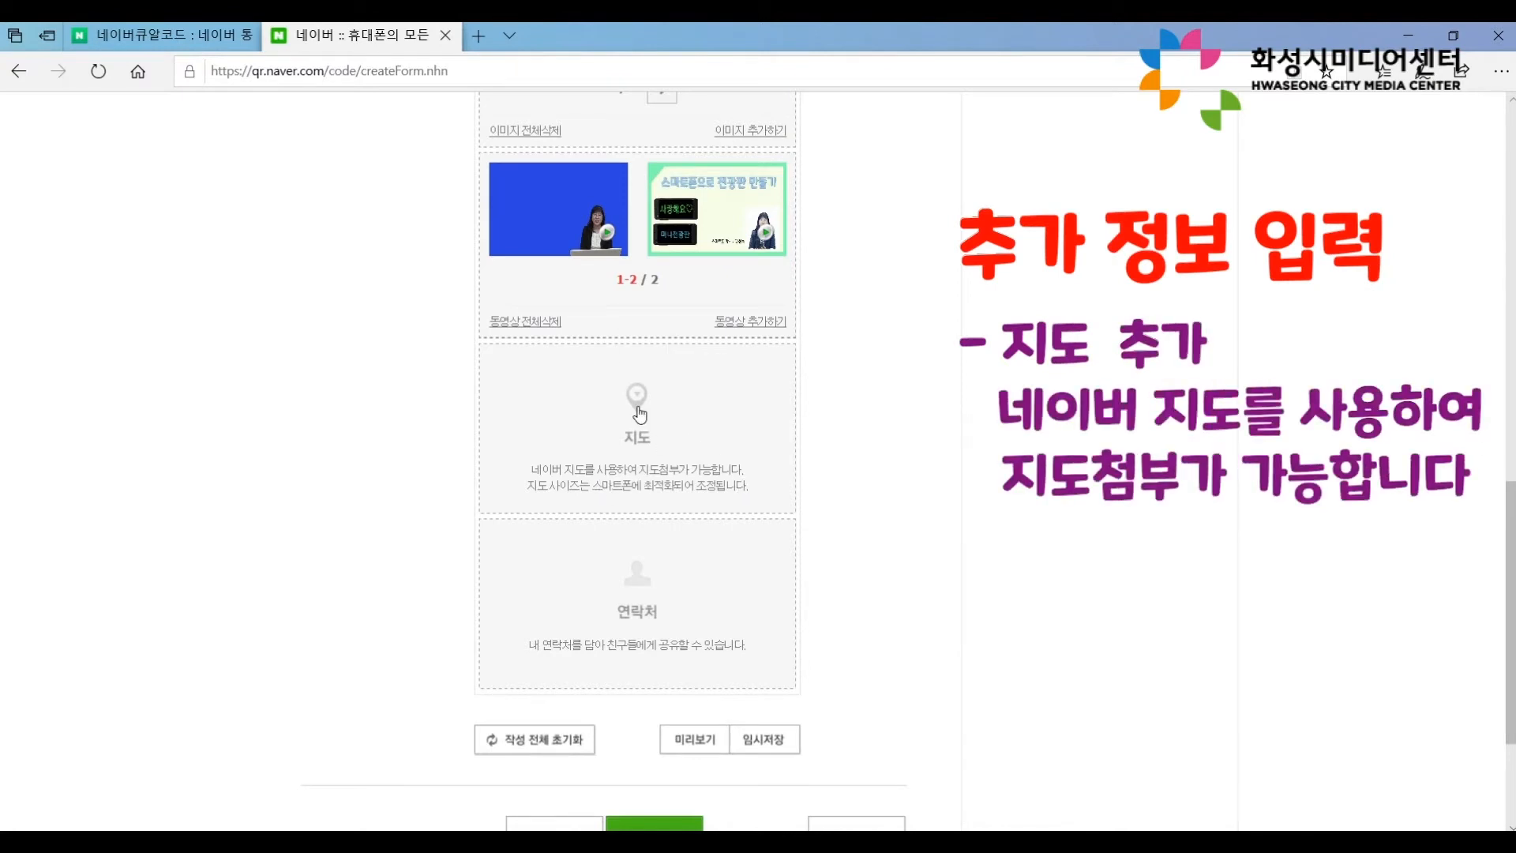
{"action": "left_click", "coordinate": [629, 409]}
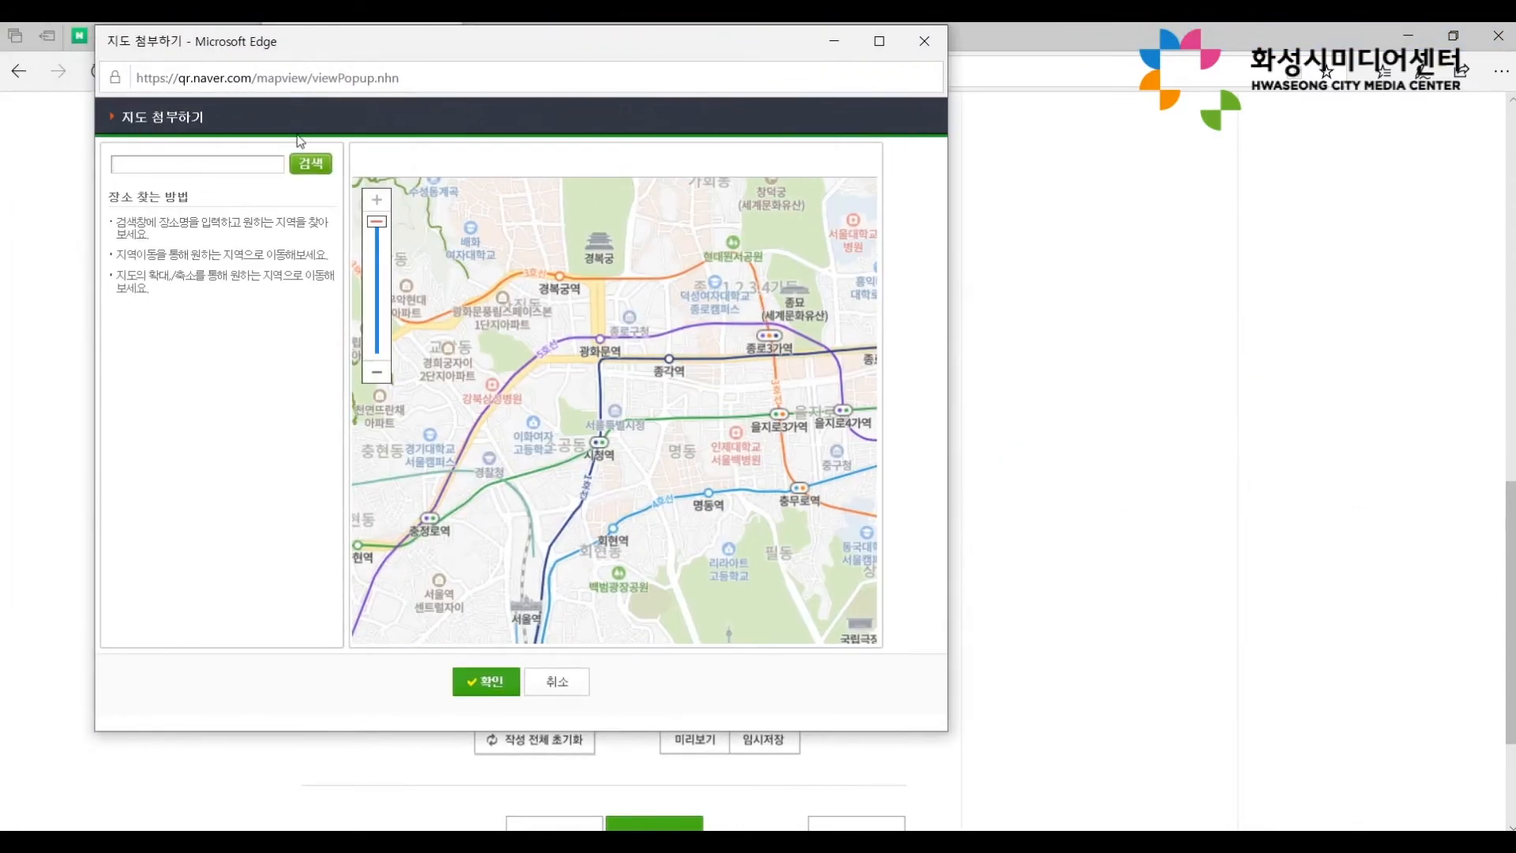
{"action": "type", "text": "화성미디어세"}
{"action": "type", "text": "ㄴ터"}
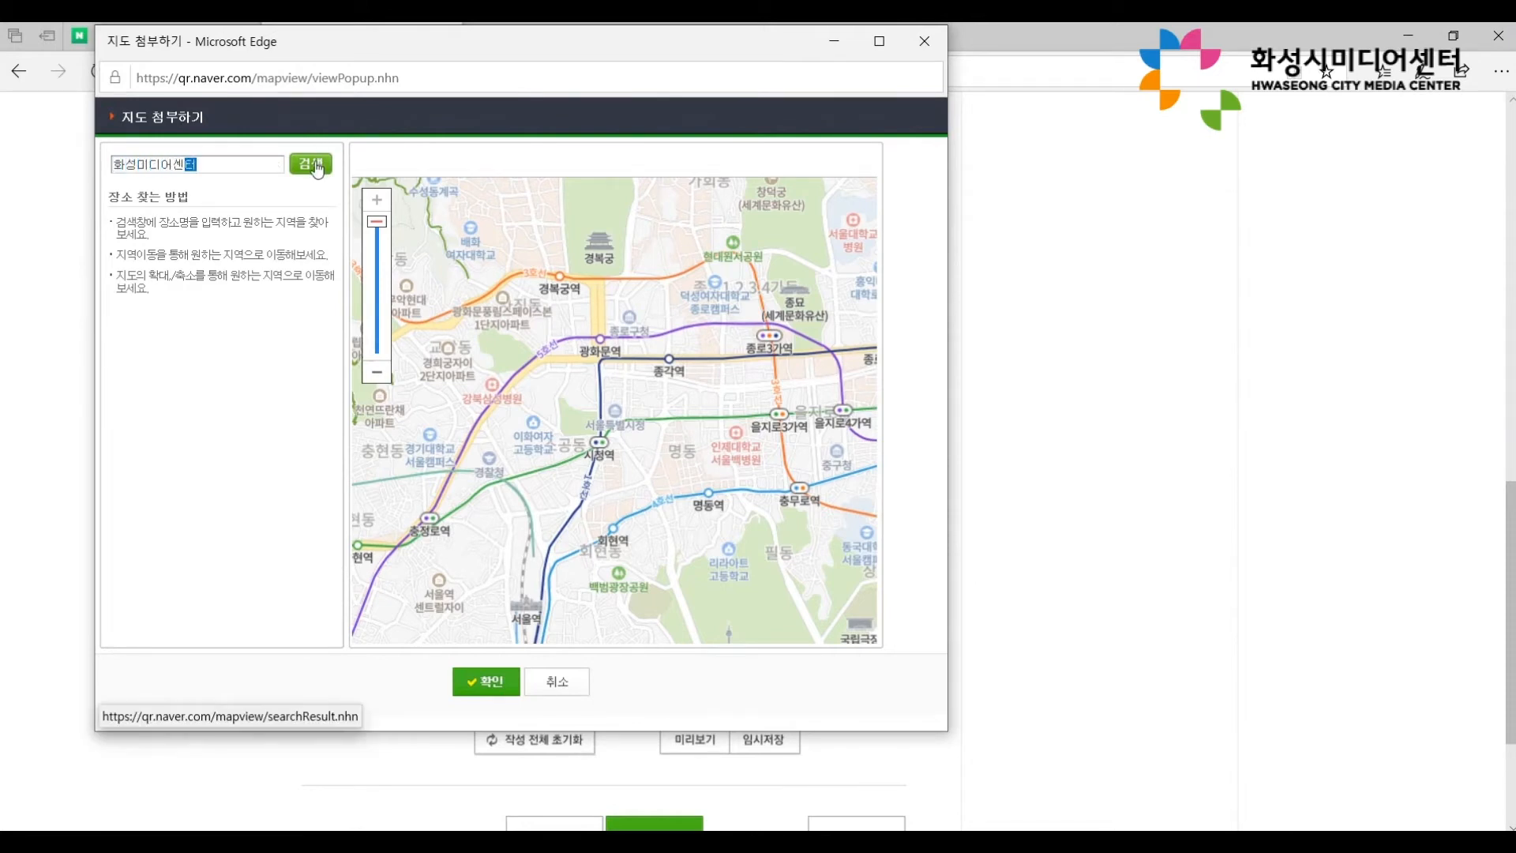
{"action": "left_click", "coordinate": [310, 163]}
{"action": "left_click", "coordinate": [181, 230]}
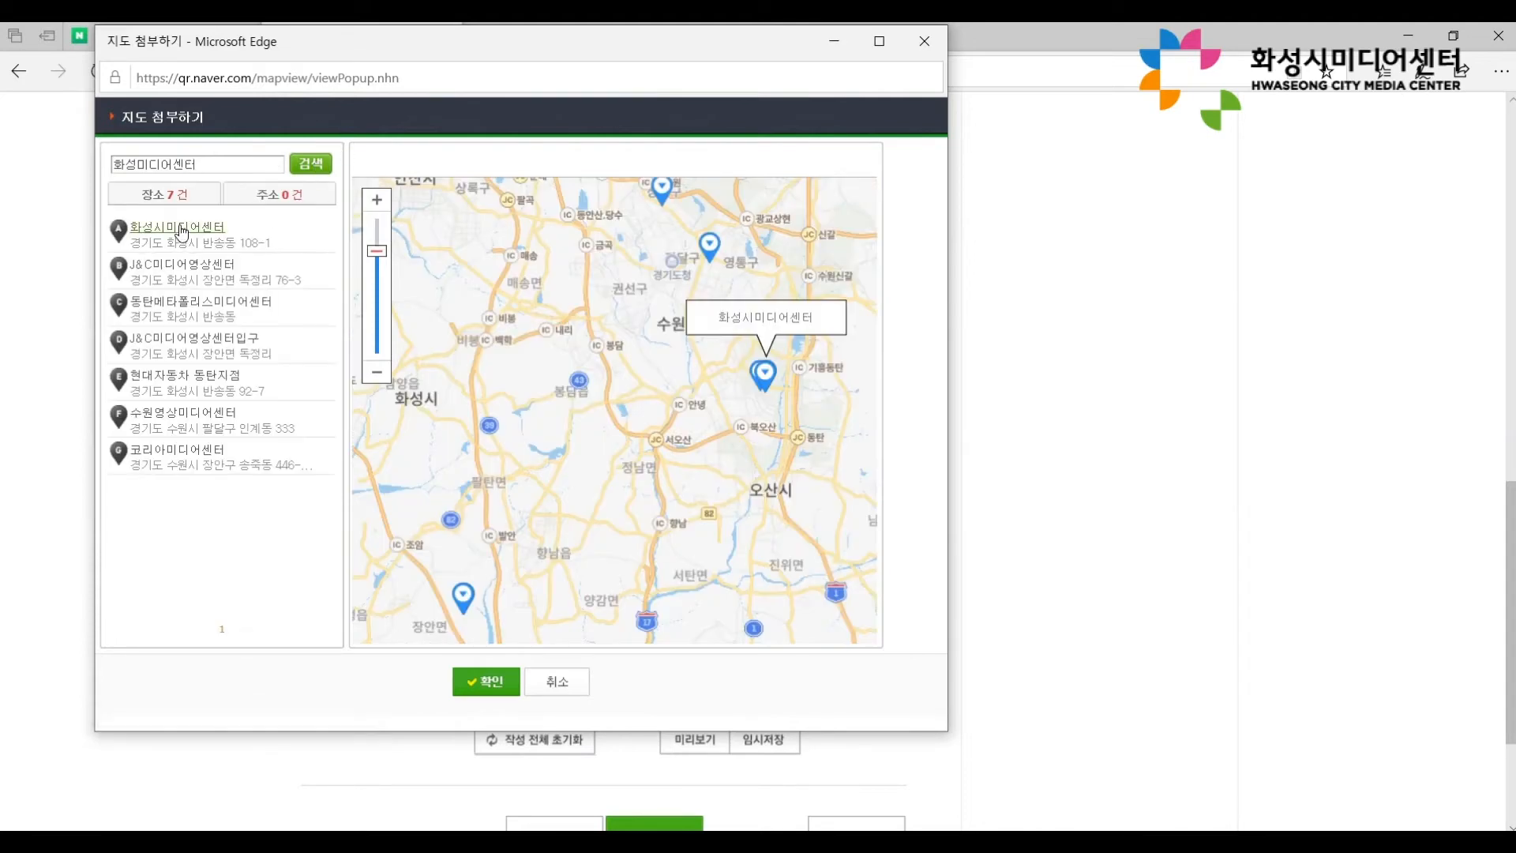
{"action": "left_click", "coordinate": [489, 684]}
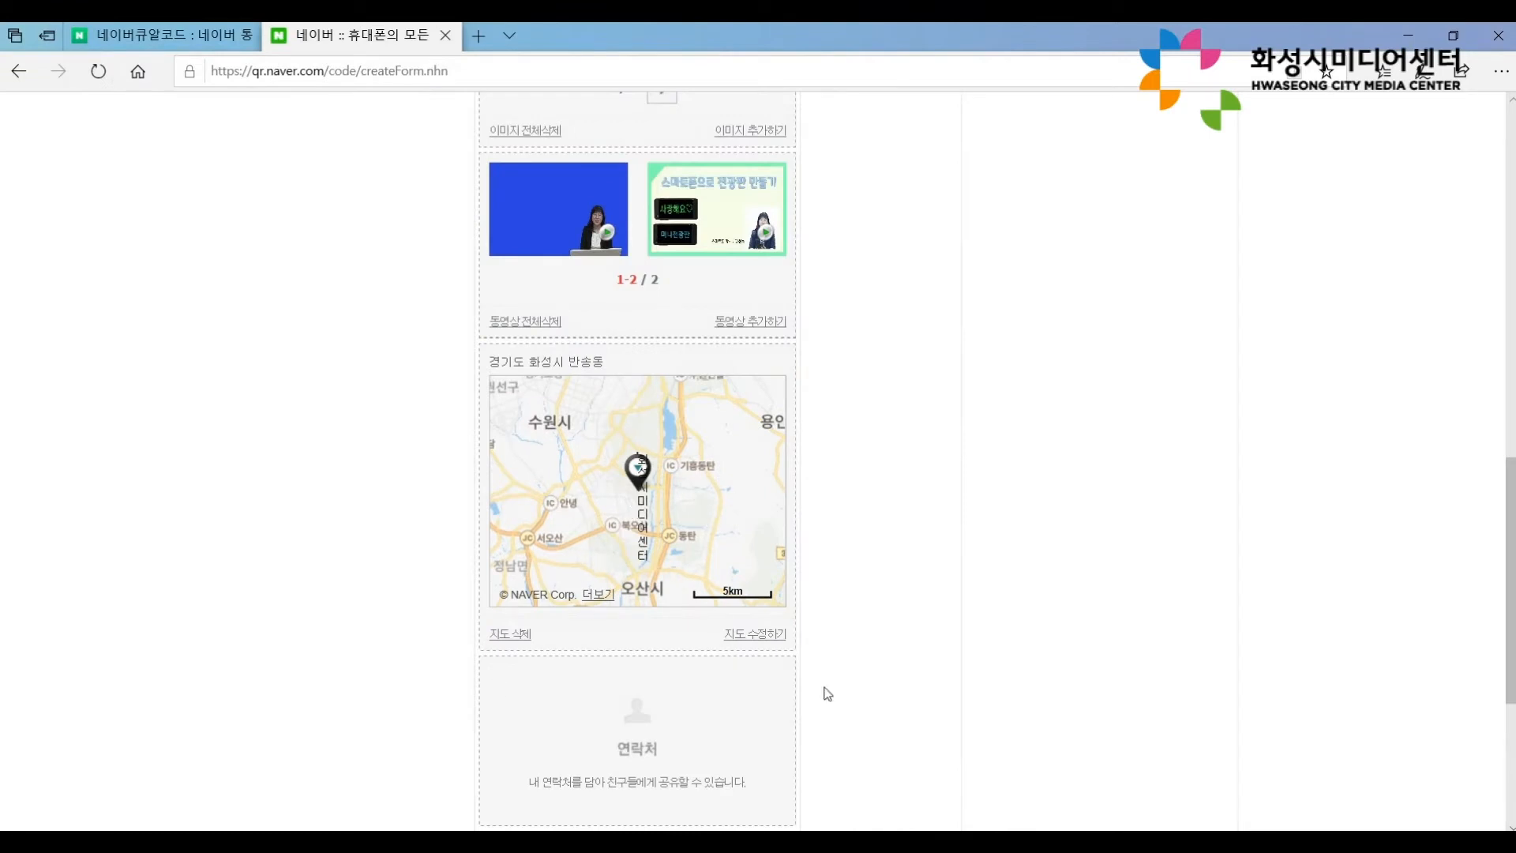
Open the 연락처 section's contact form, agreeing to the personal information collection and allowing its pop-up once.
{"action": "left_click_drag", "start_coordinate": [1508, 473], "coordinate": [1510, 544]}
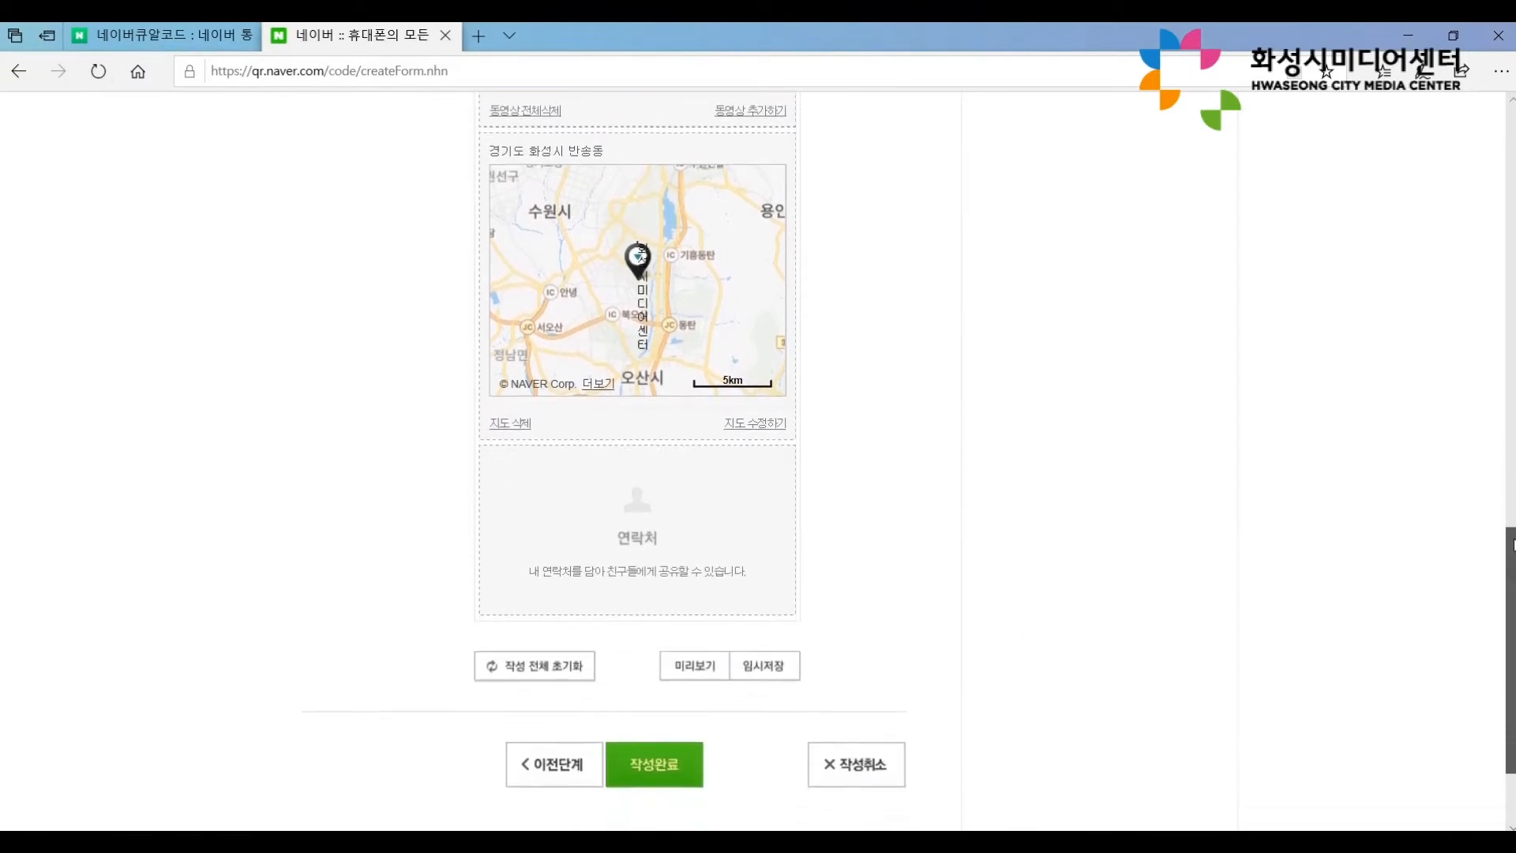
{"action": "left_click", "coordinate": [636, 543]}
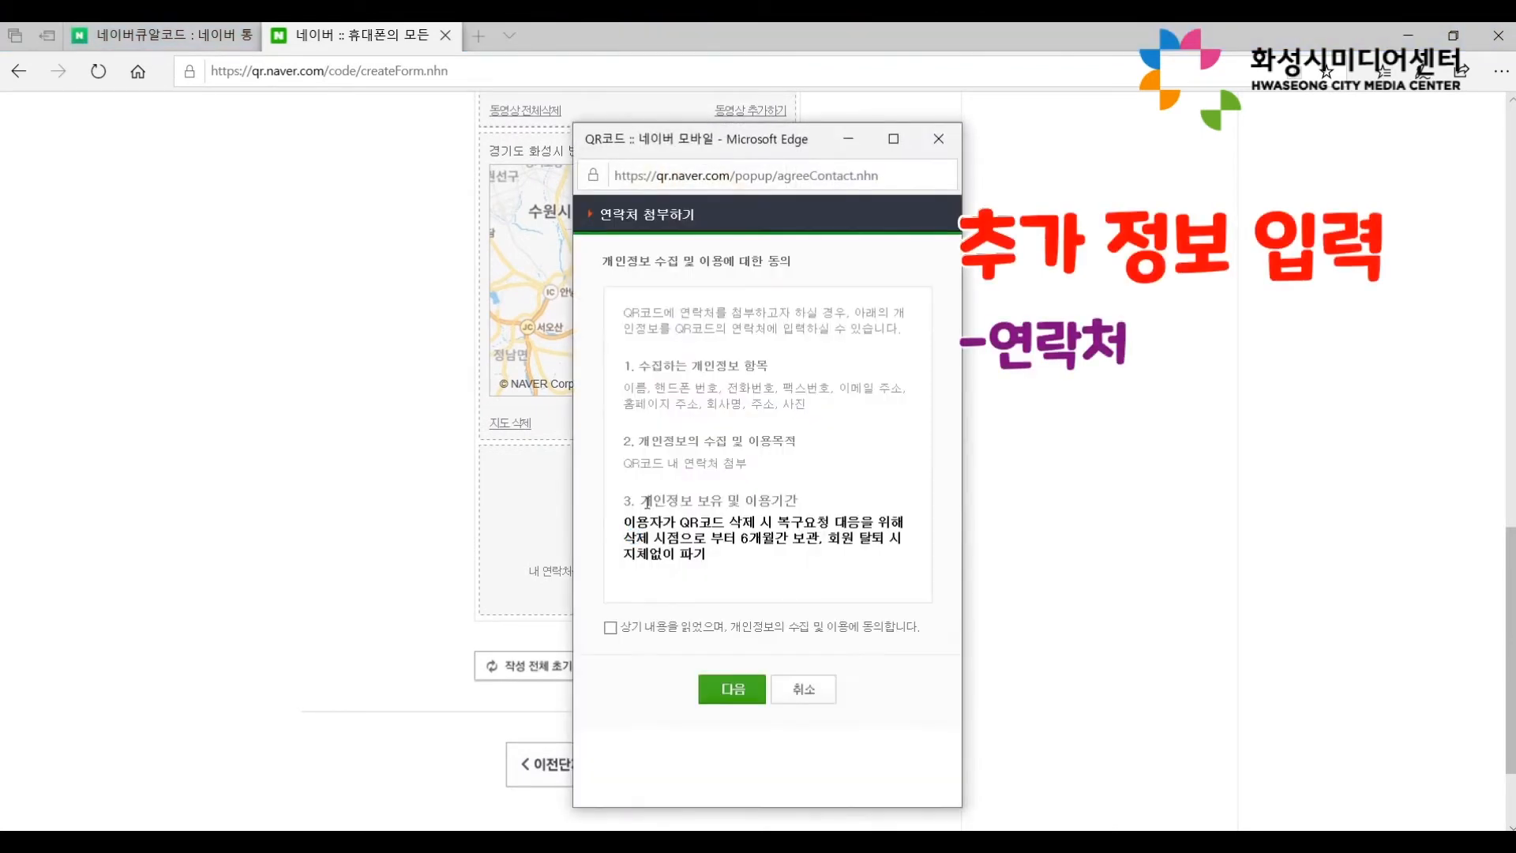
{"action": "left_click", "coordinate": [610, 628]}
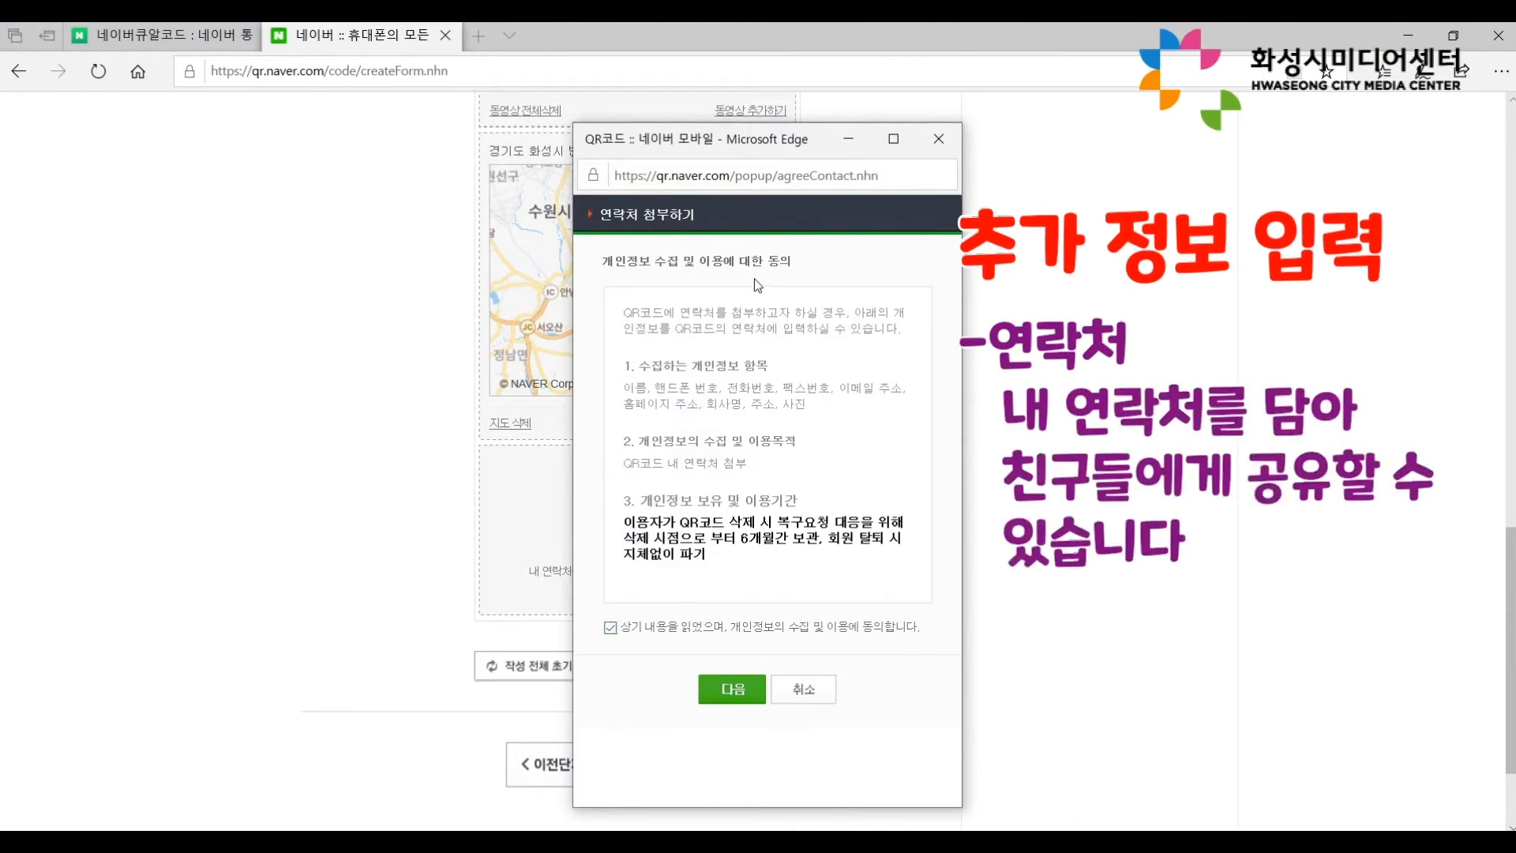
{"action": "left_click", "coordinate": [732, 693]}
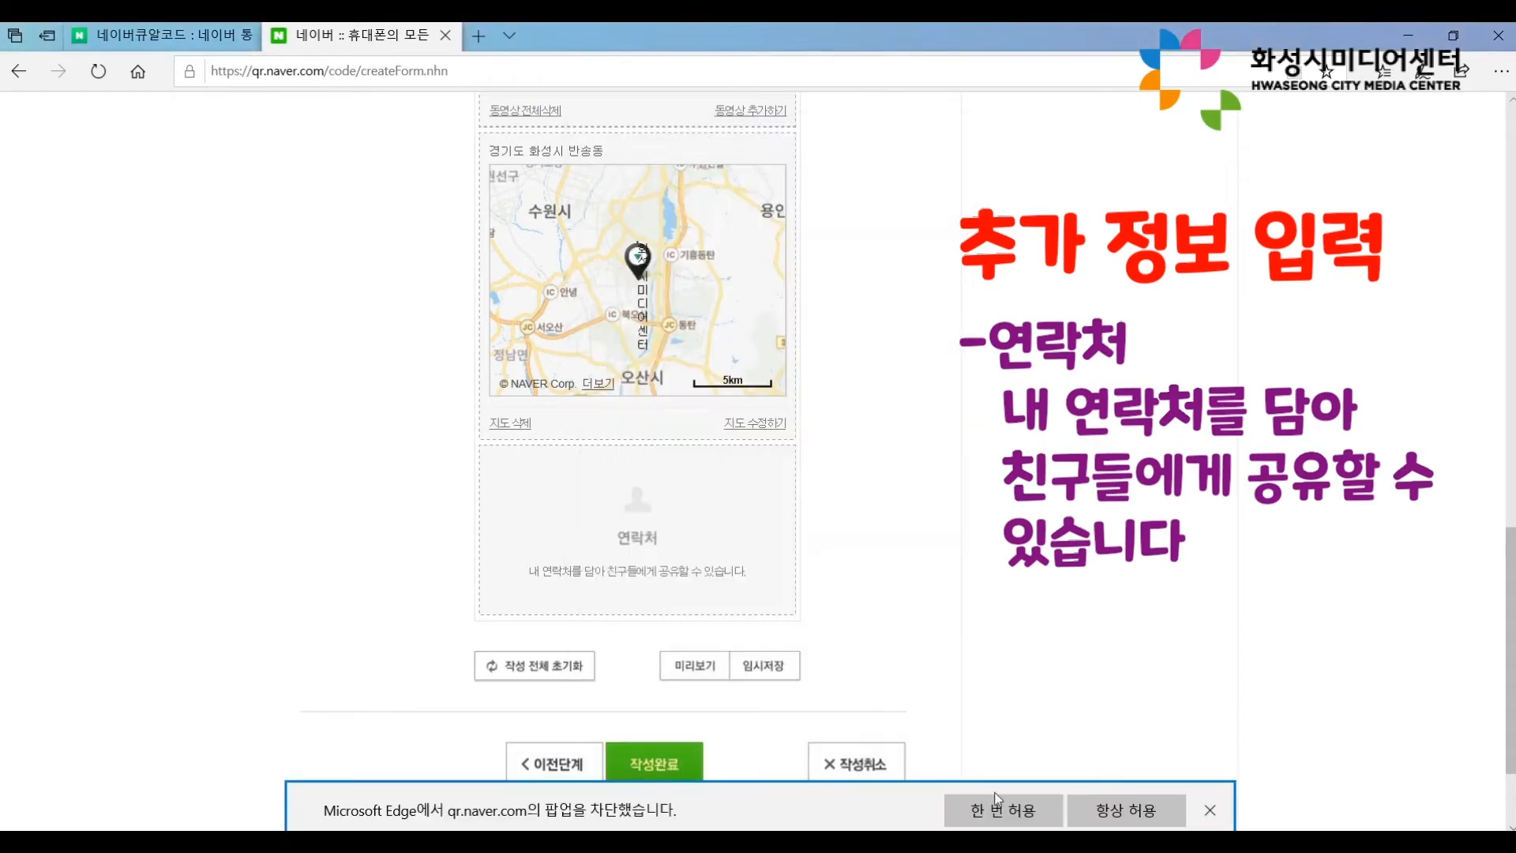
{"action": "left_click", "coordinate": [1017, 812]}
{"action": "left_click_drag", "start_coordinate": [765, 149], "coordinate": [952, 87]}
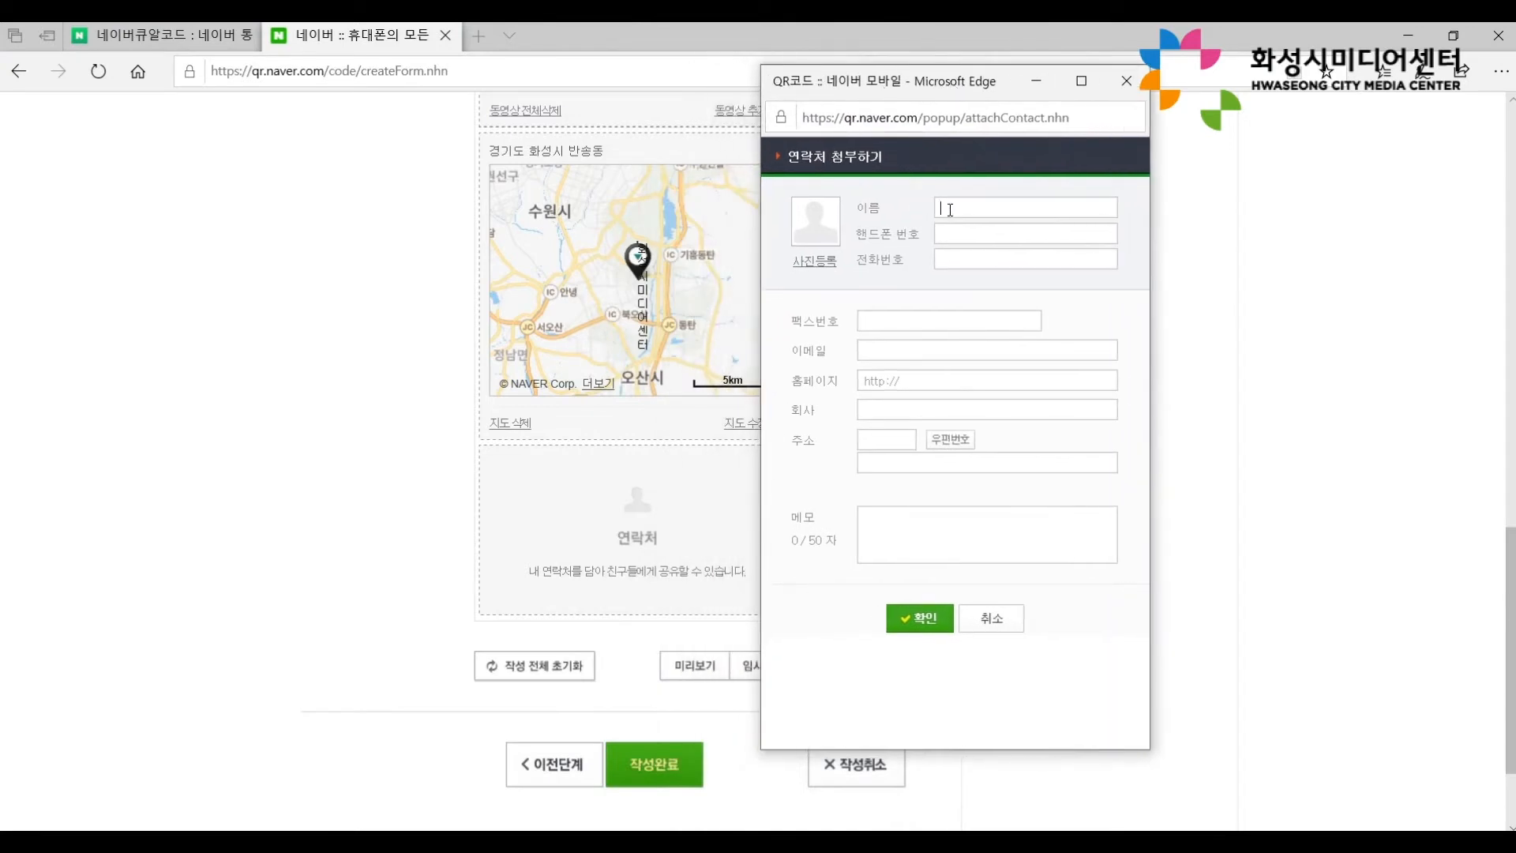
Enter the contact's full name and phone number in the contact form and attach the contact to the page.
{"action": "left_click", "coordinate": [898, 359]}
{"action": "type", "text": "ㄱㅣㅁ선ㅅ"}
{"action": "left_click", "coordinate": [964, 252]}
{"action": "type", "text": "000000"}
{"action": "left_click", "coordinate": [925, 616]}
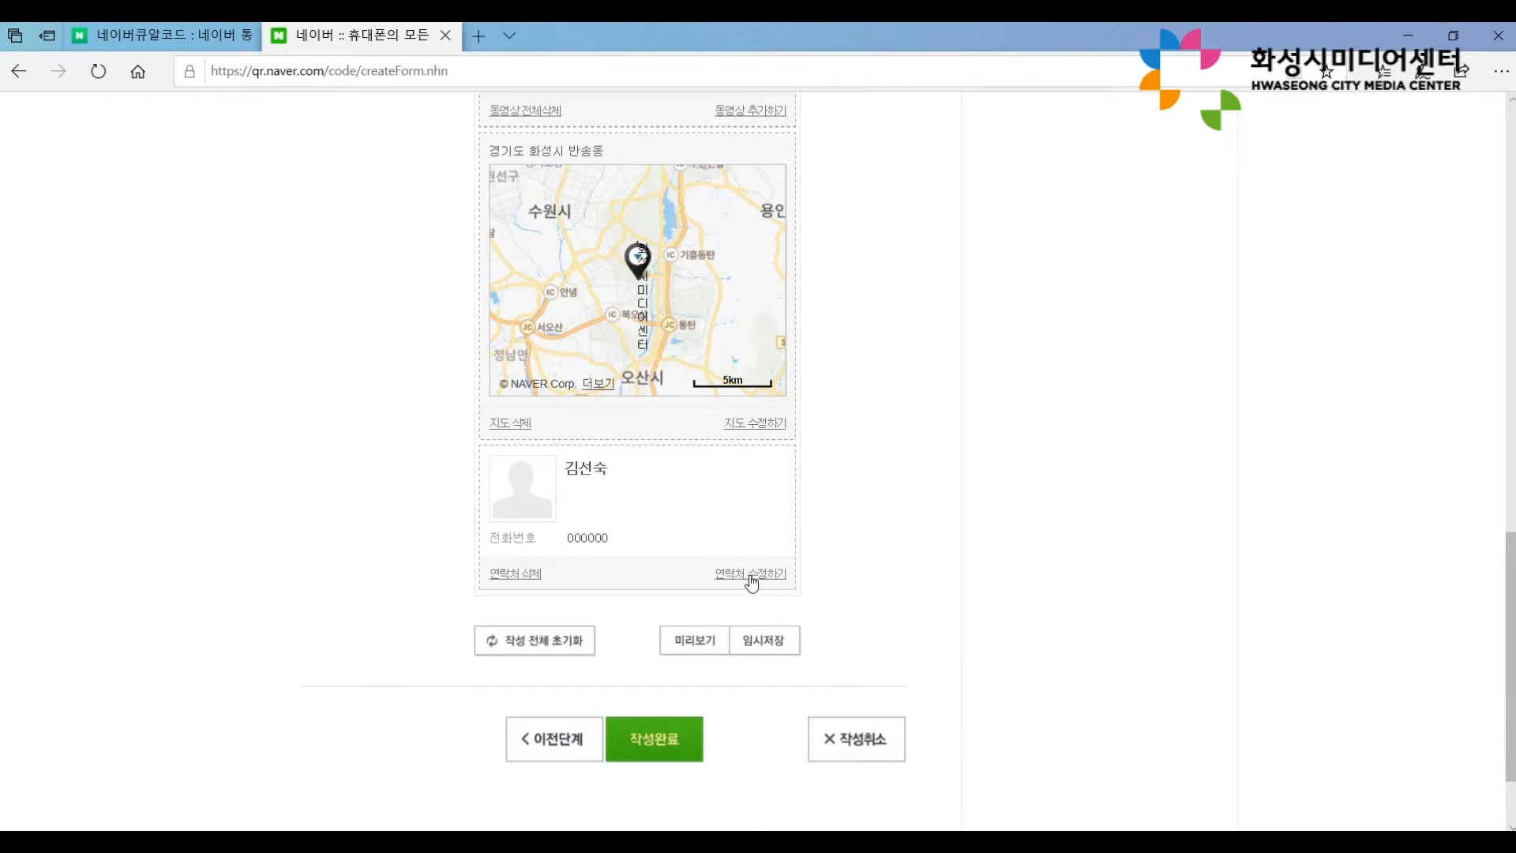
Check the attached contact's edit form without changing it, and save the QR code page temporarily.
{"action": "left_click", "coordinate": [780, 583]}
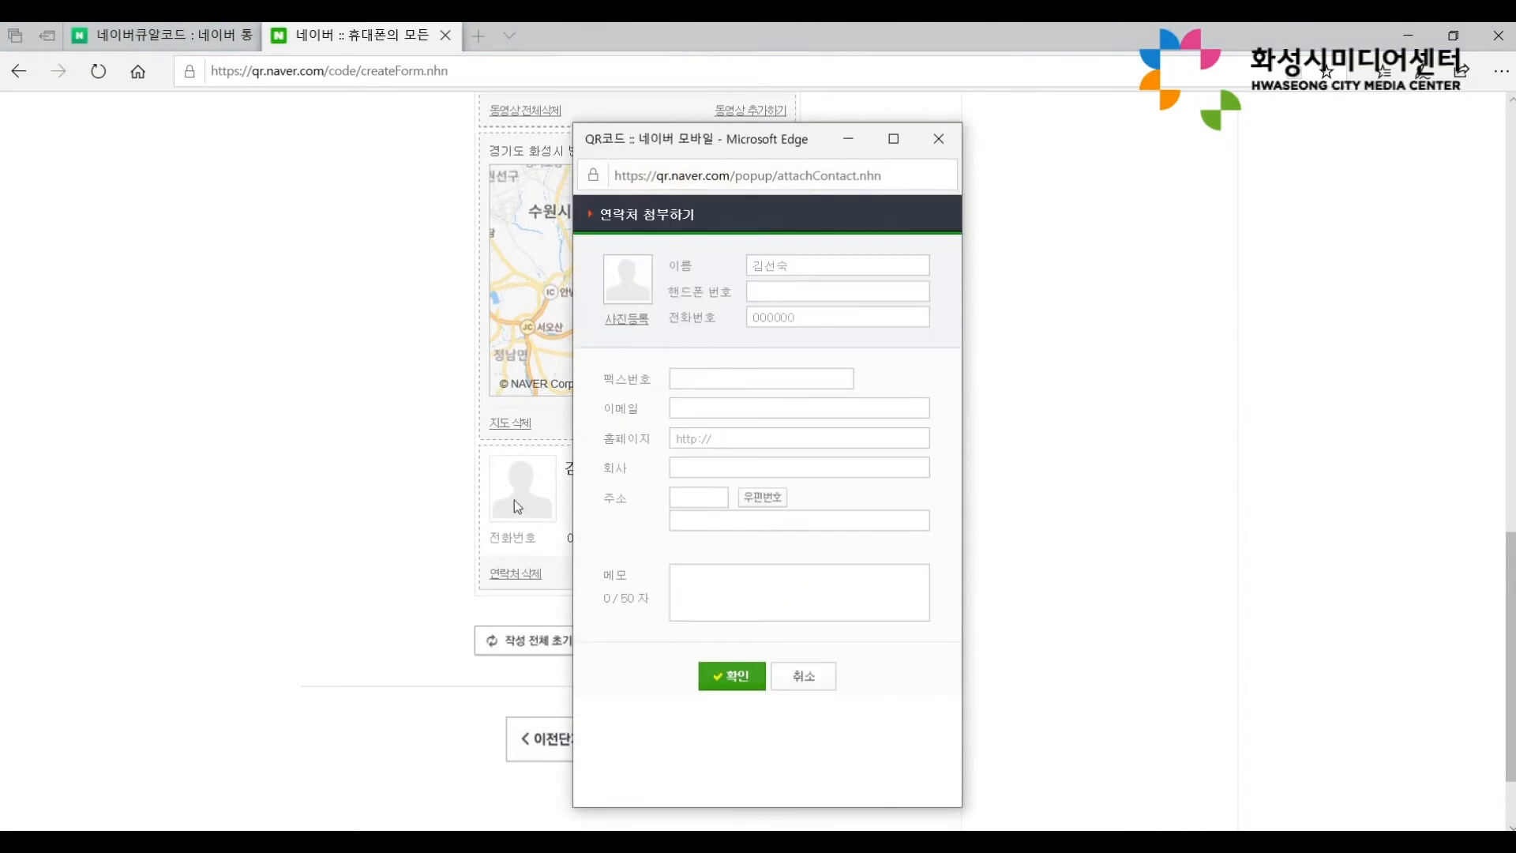
{"action": "left_click", "coordinate": [938, 138]}
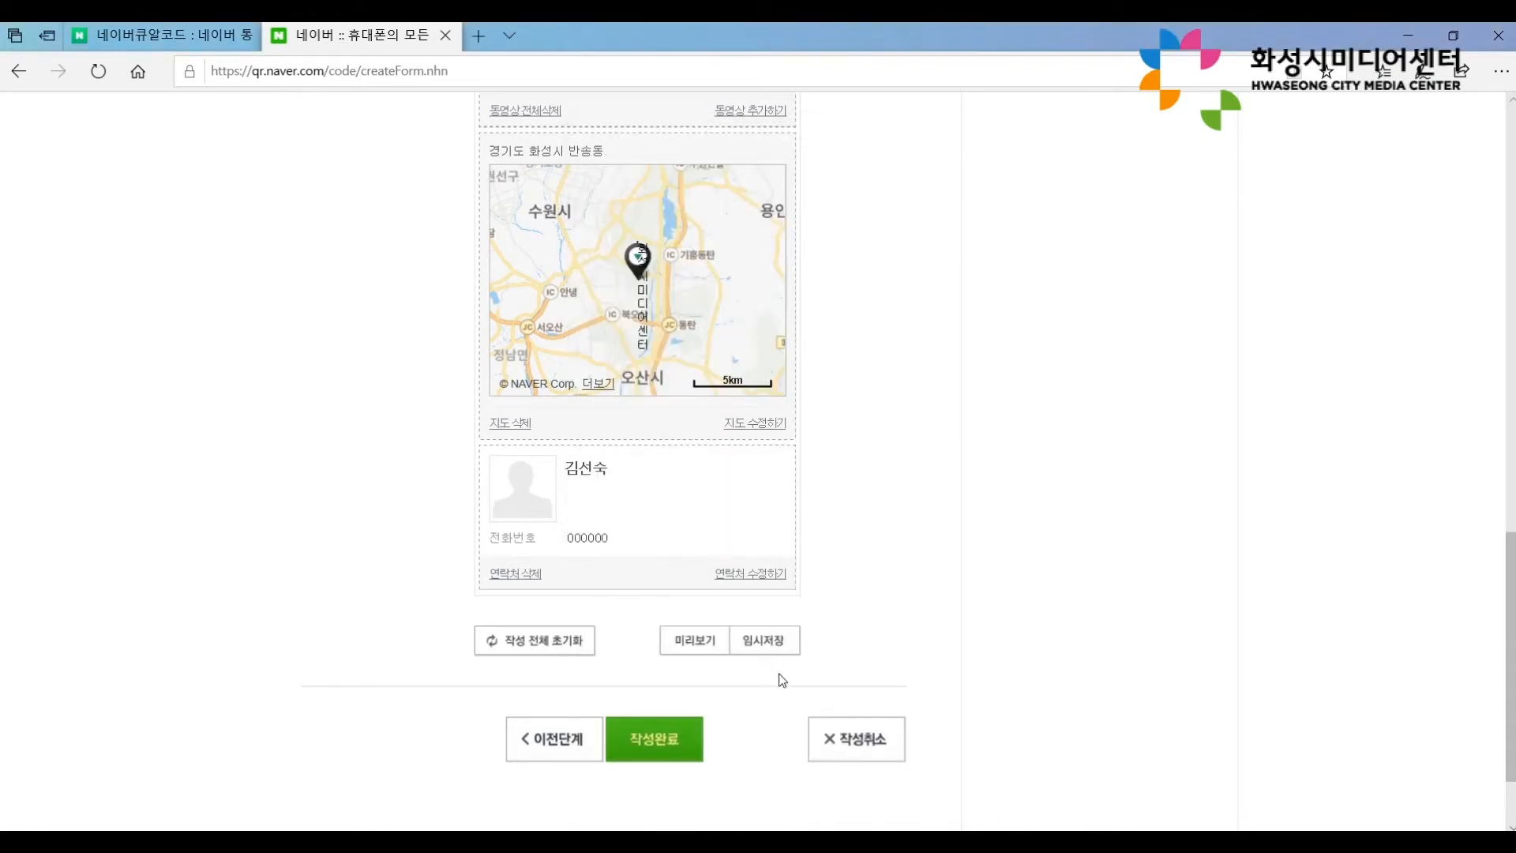
{"action": "left_click", "coordinate": [762, 646]}
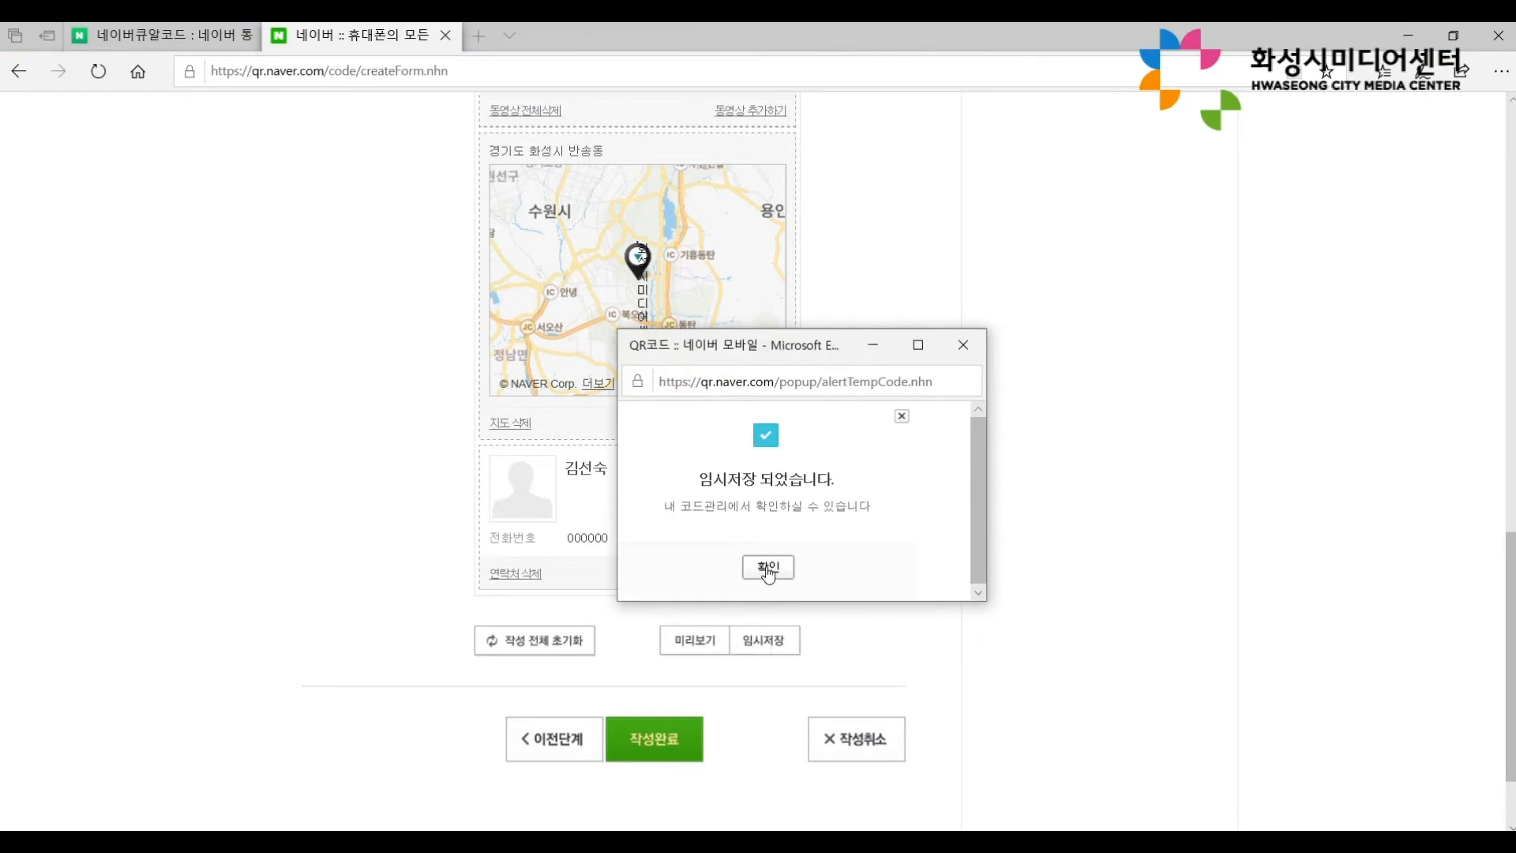
{"action": "left_click", "coordinate": [768, 567]}
Apply the light blue skin with an orange line to the QR code page's title area.
{"action": "scroll", "coordinate": [1508, 537], "scroll_direction": "up", "scroll_amount": 1}
{"action": "left_click_drag", "start_coordinate": [1508, 537], "coordinate": [1486, 190]}
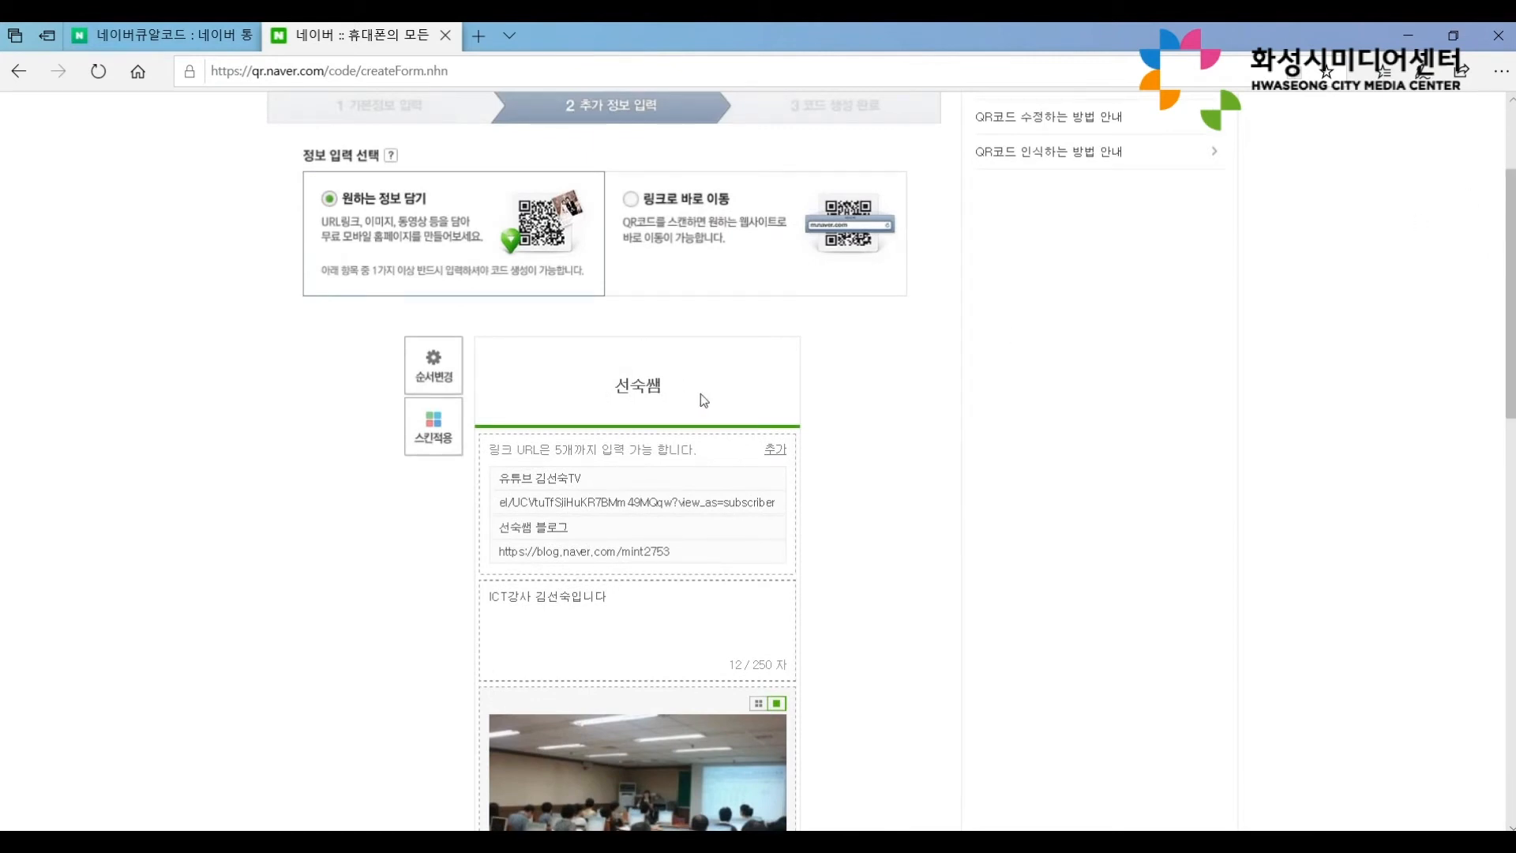
{"action": "left_click", "coordinate": [433, 426]}
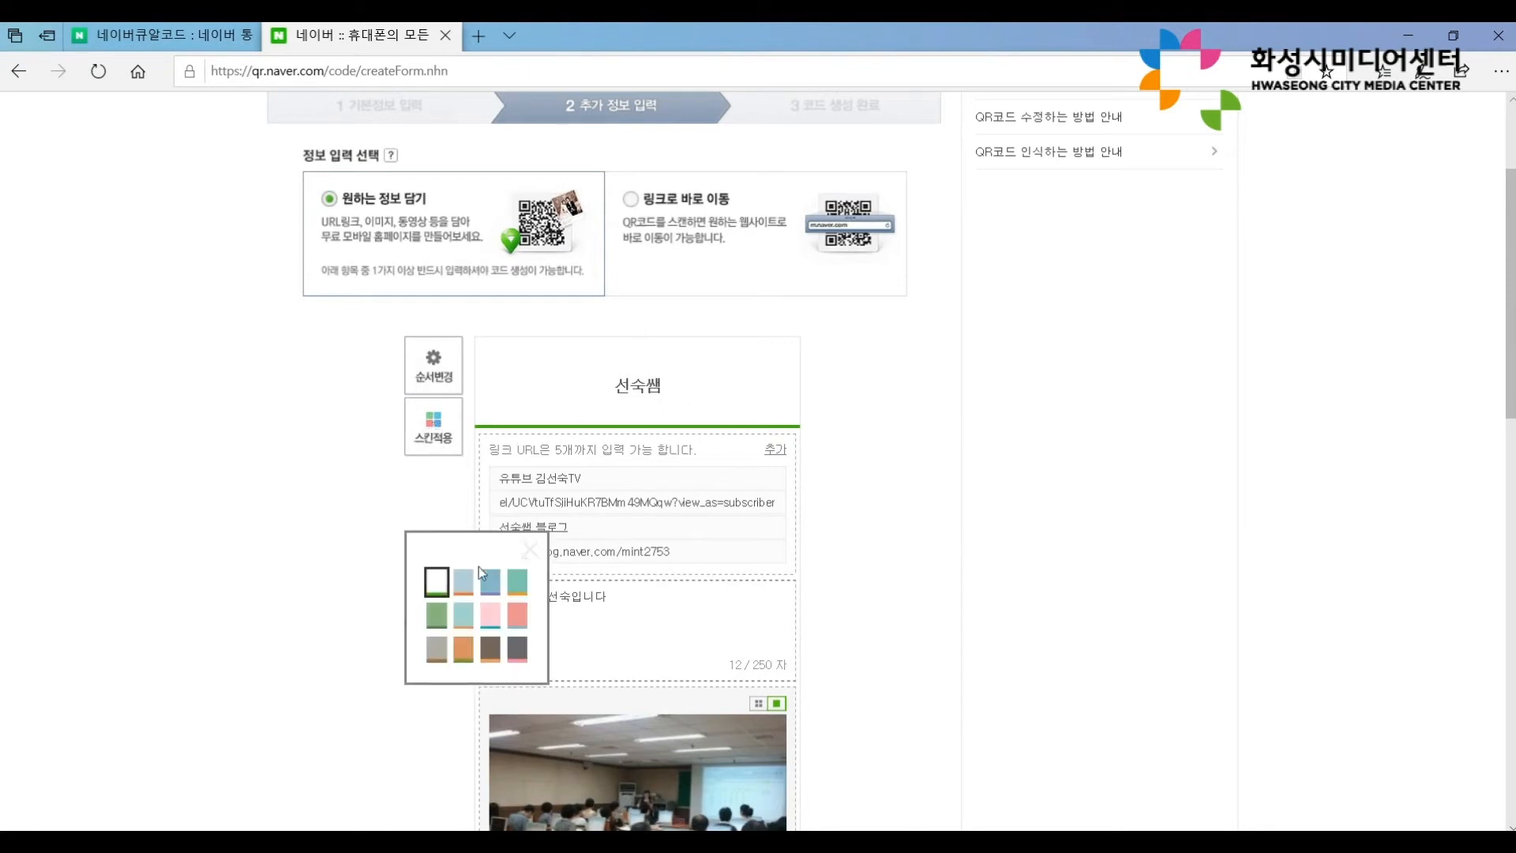
{"action": "left_click", "coordinate": [463, 582]}
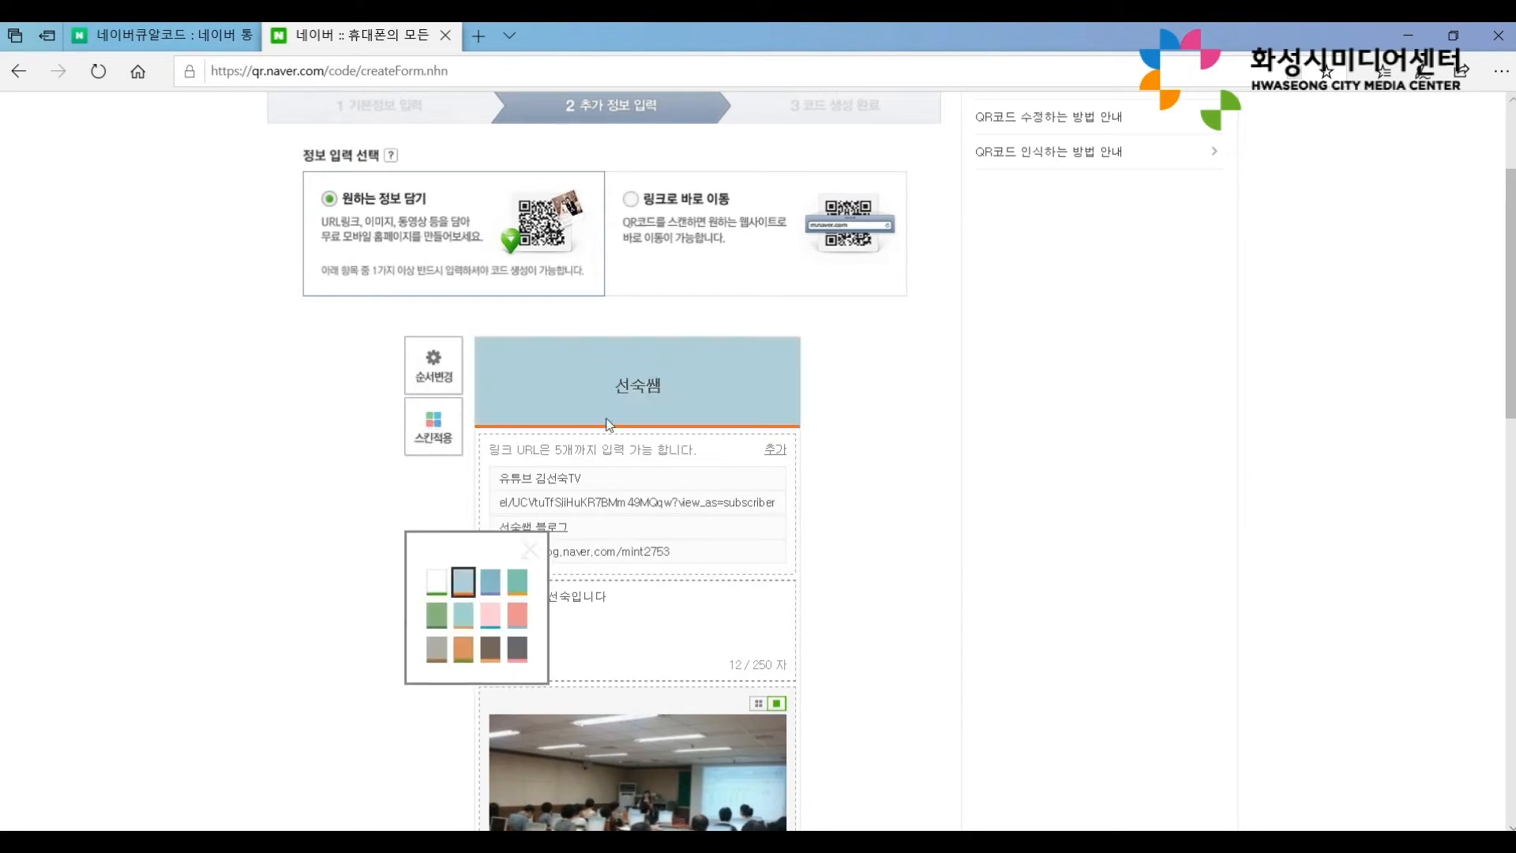
Apply the teal green skin with an orange line to the QR code page's title area.
{"action": "left_click", "coordinate": [516, 584]}
{"action": "left_click", "coordinate": [438, 586]}
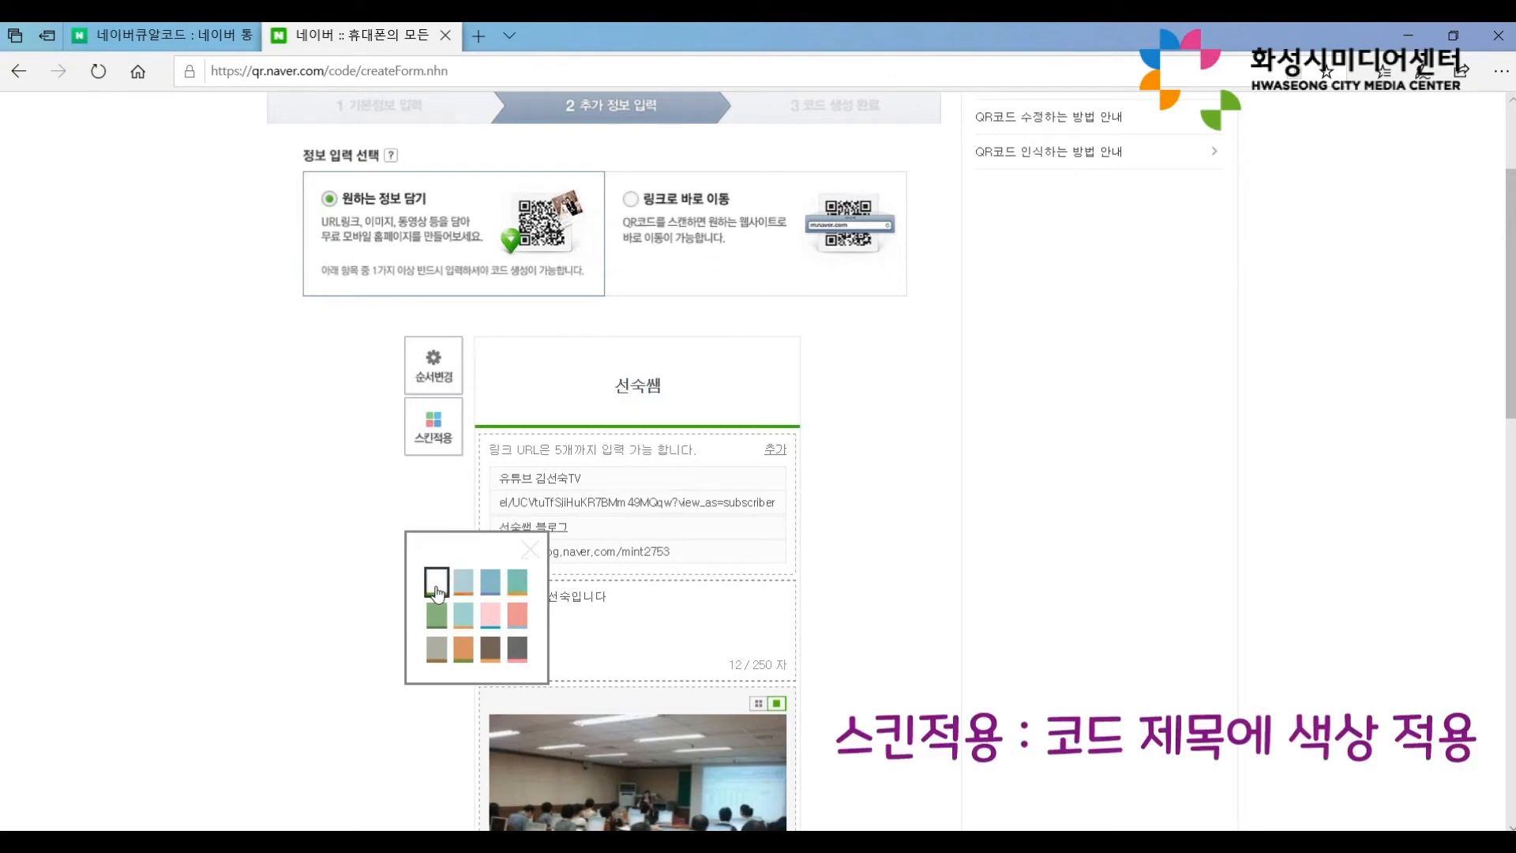
{"action": "left_click", "coordinate": [518, 586]}
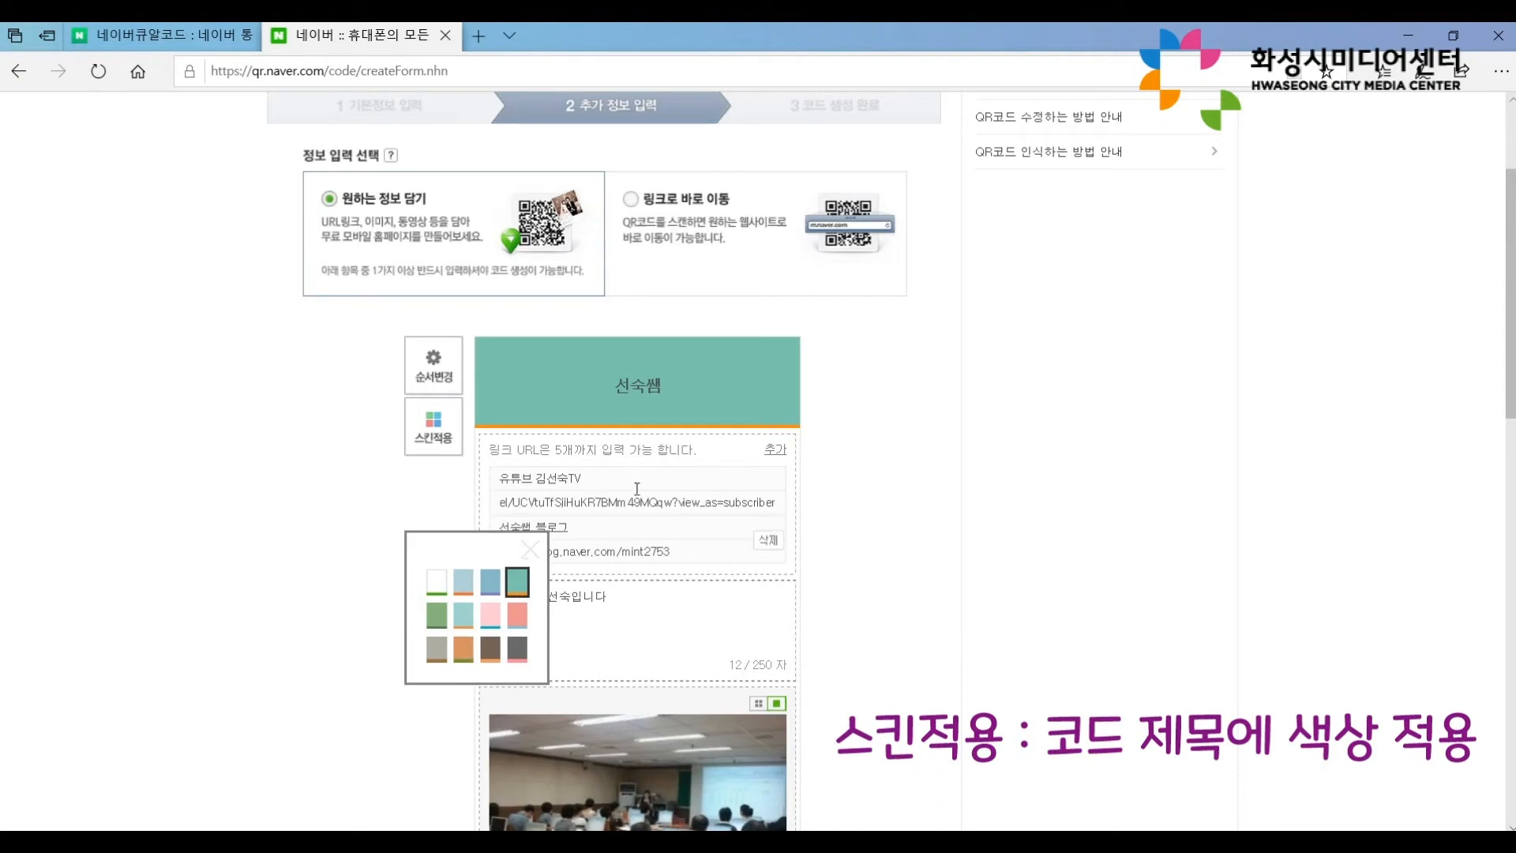
Reorder the page sections so 지도 comes first, followed by 링크, 소개글, 이미지, 동영상 and 연락처.
{"action": "left_click", "coordinate": [432, 373]}
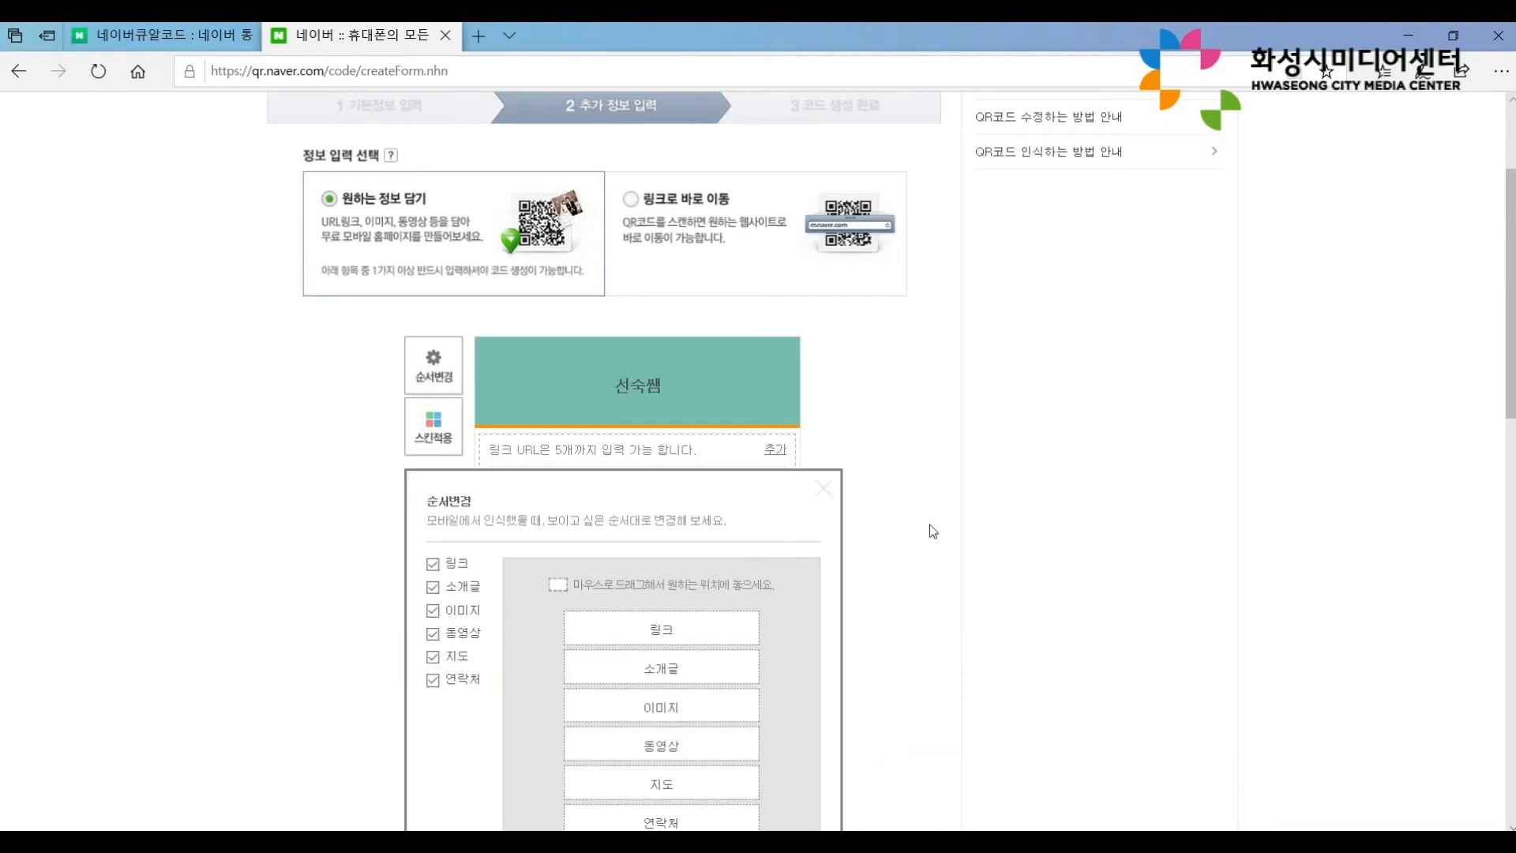
{"action": "left_click_drag", "start_coordinate": [1512, 306], "coordinate": [1511, 383]}
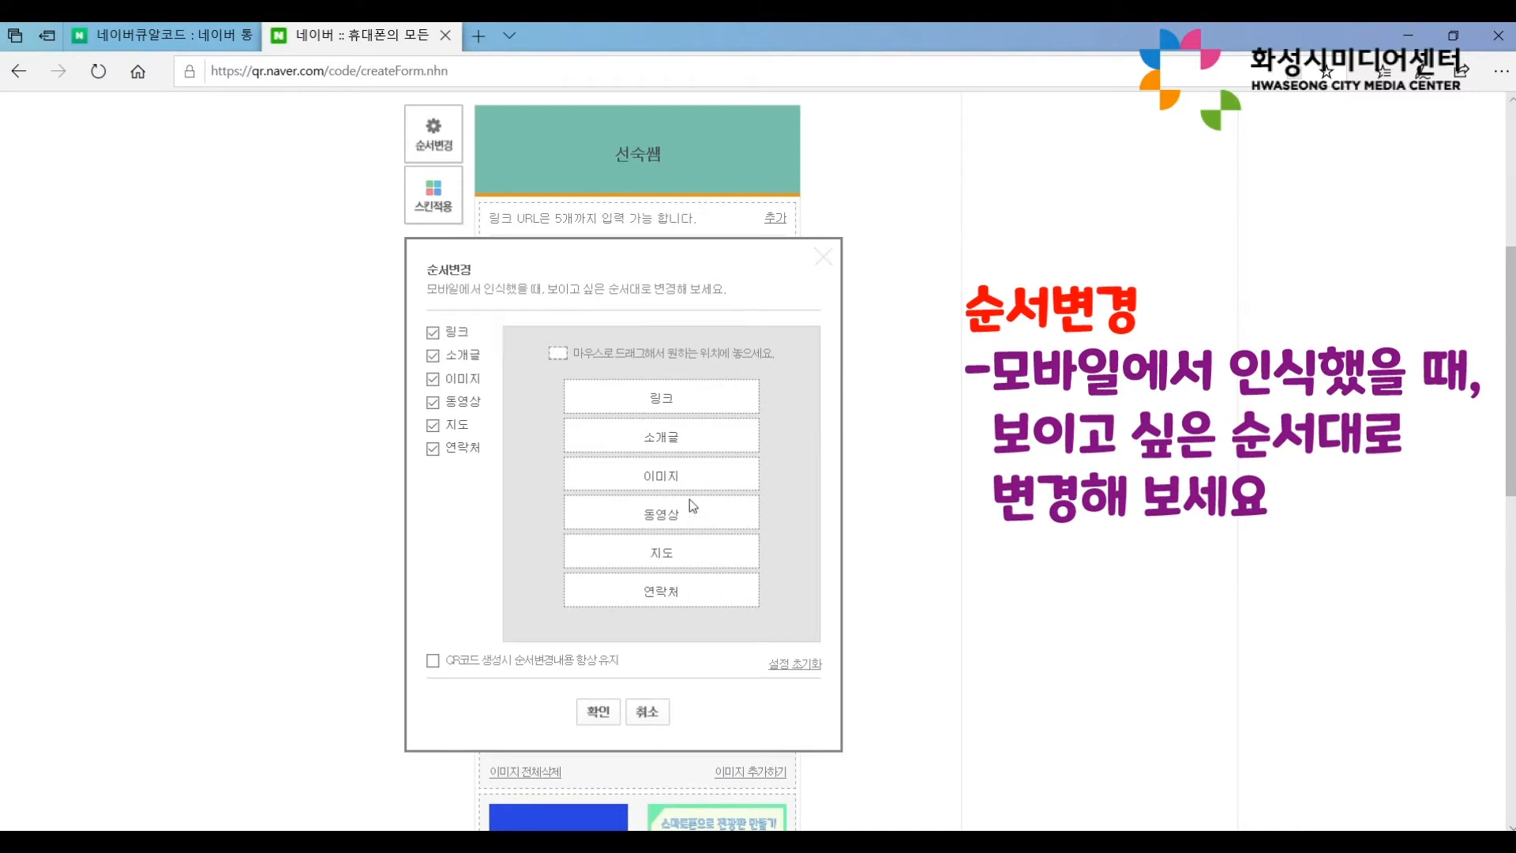
{"action": "left_click_drag", "start_coordinate": [689, 499], "coordinate": [693, 389]}
{"action": "left_click_drag", "start_coordinate": [675, 515], "coordinate": [693, 396]}
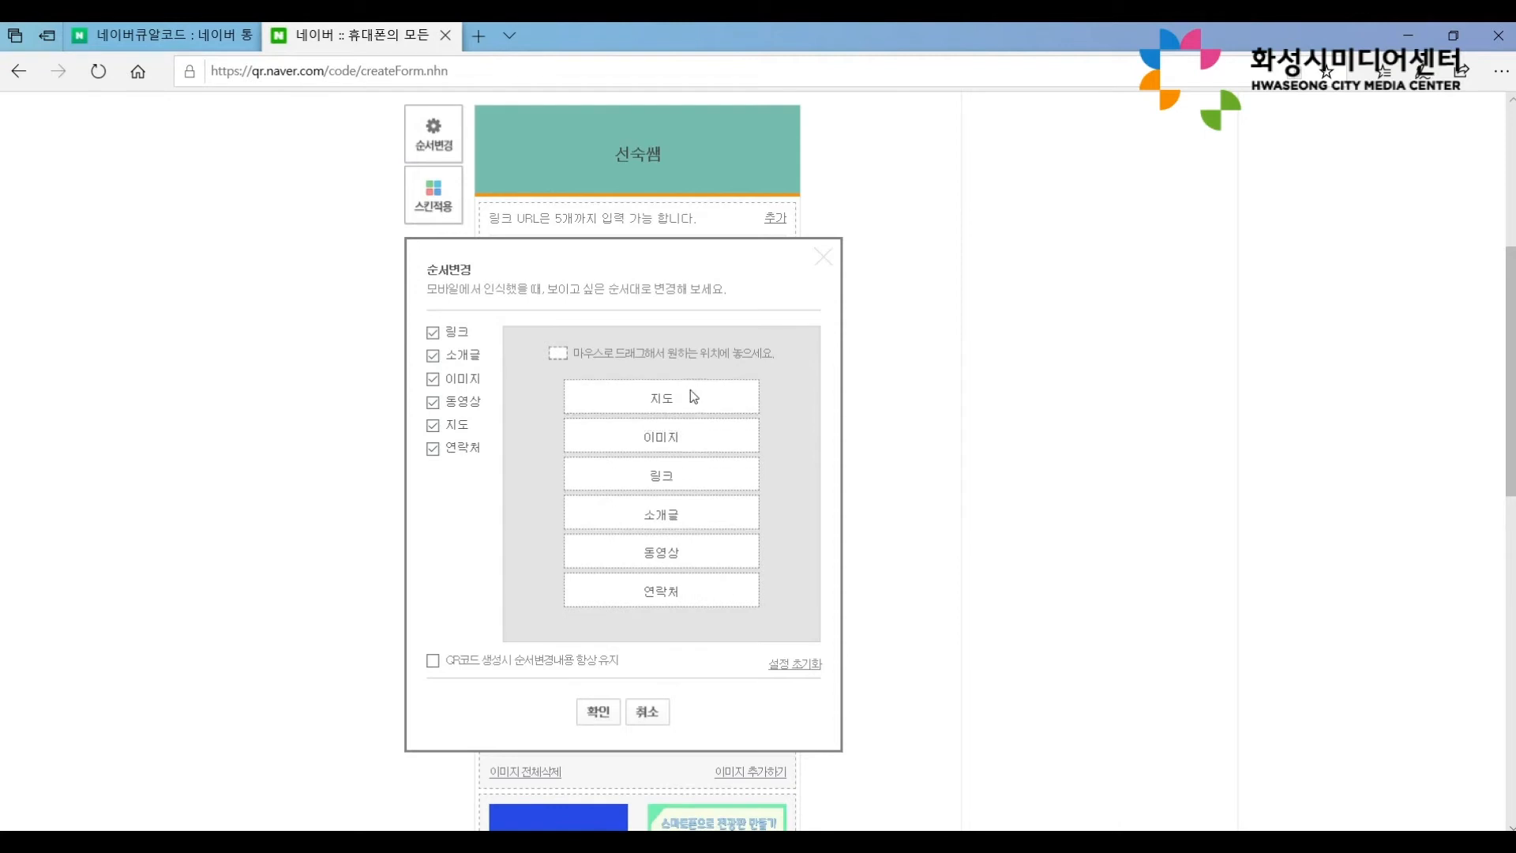
{"action": "left_click_drag", "start_coordinate": [702, 436], "coordinate": [701, 500]}
{"action": "left_click", "coordinate": [598, 710]}
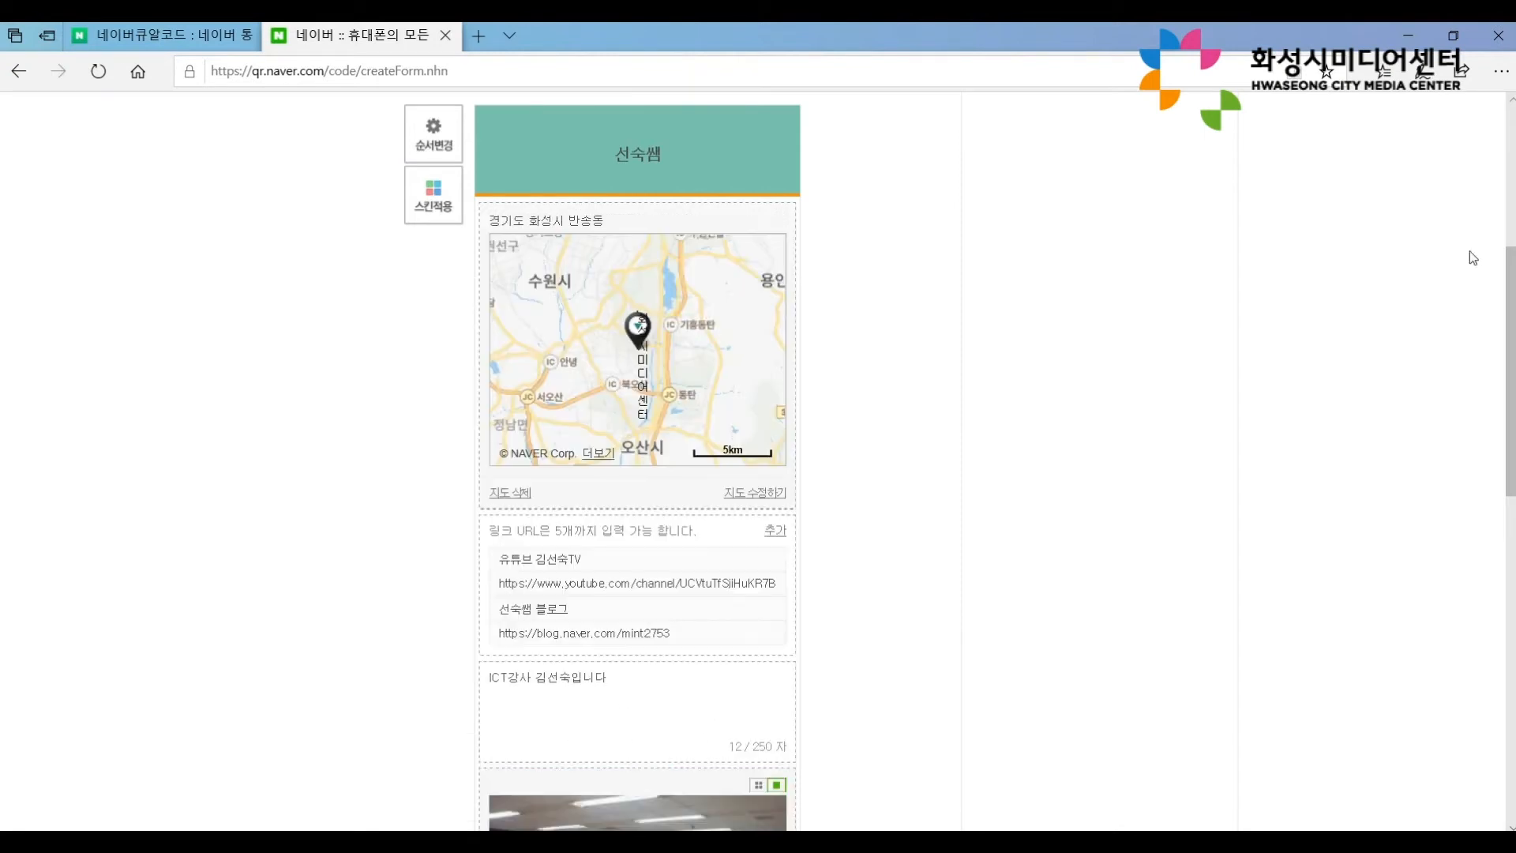
Complete the page's additional information to generate the QR code.
{"action": "scroll", "coordinate": [637, 458], "scroll_direction": "down", "scroll_amount": 10}
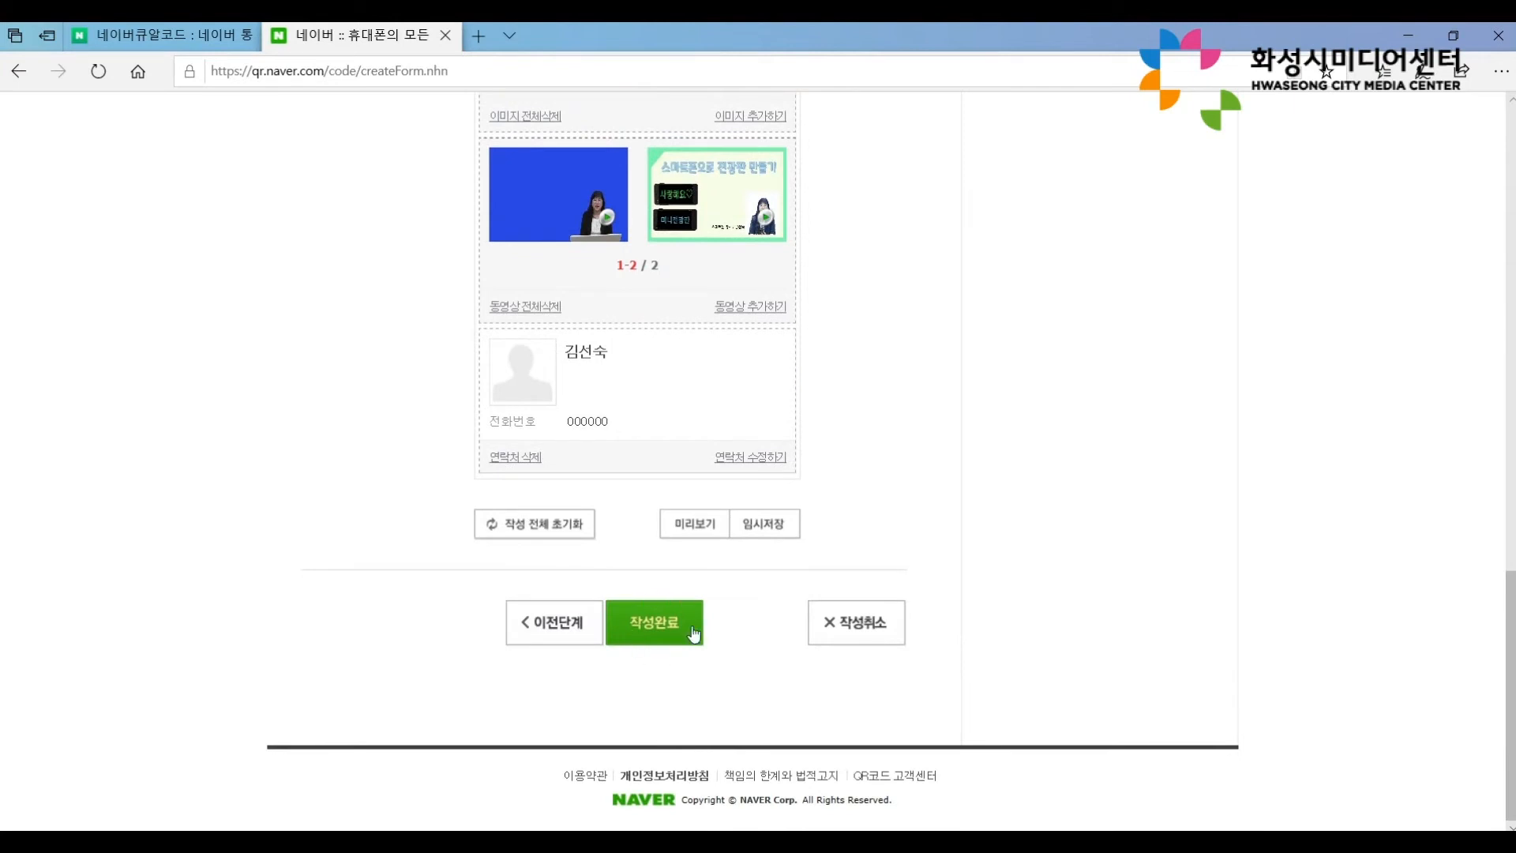
{"action": "left_click", "coordinate": [667, 627]}
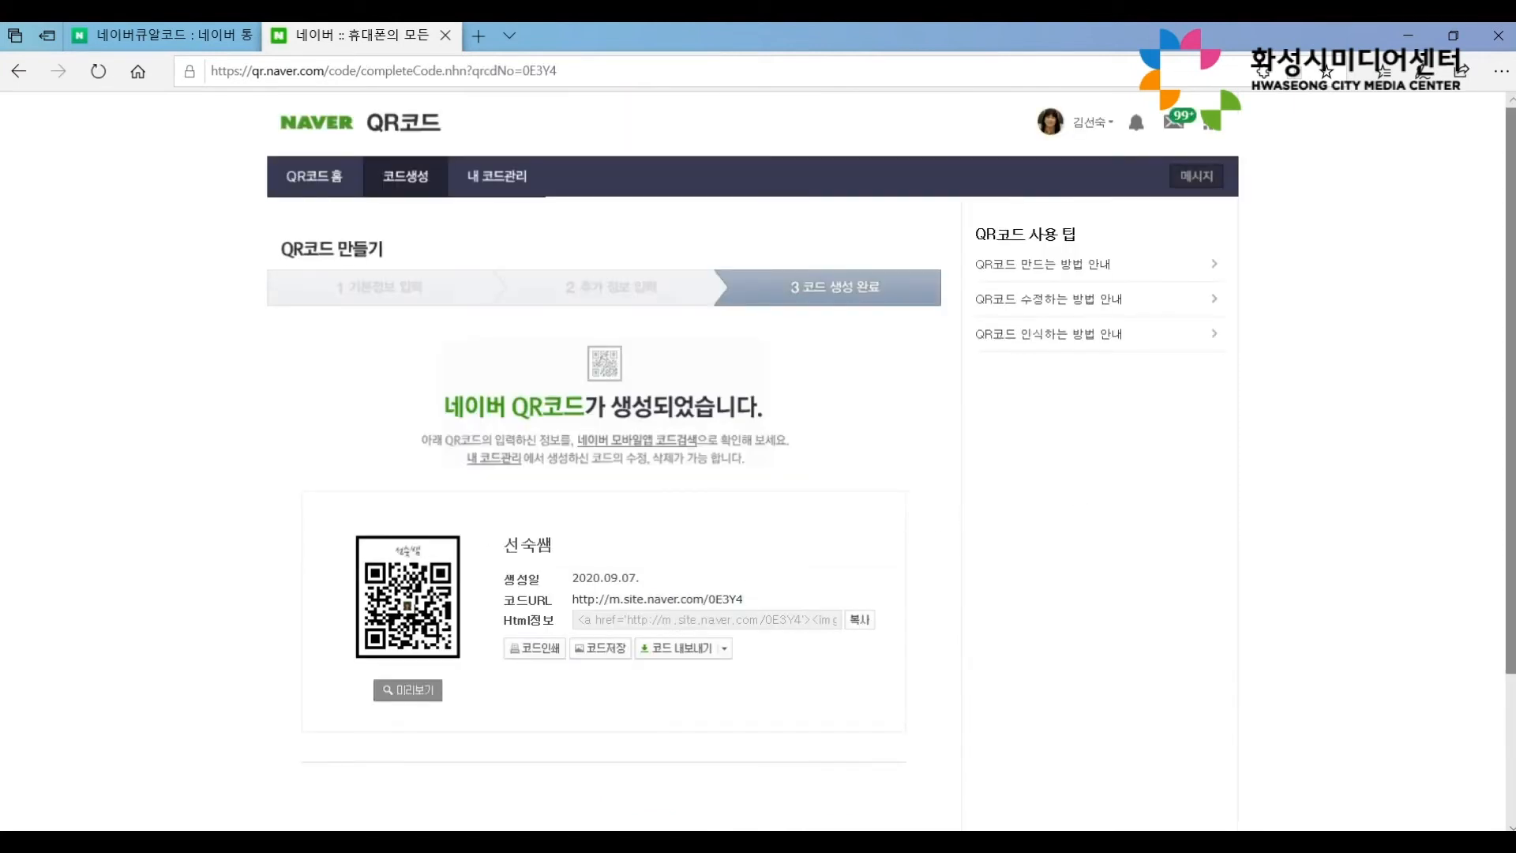
{"action": "scroll", "coordinate": [484, 325], "scroll_direction": "down", "scroll_amount": 1}
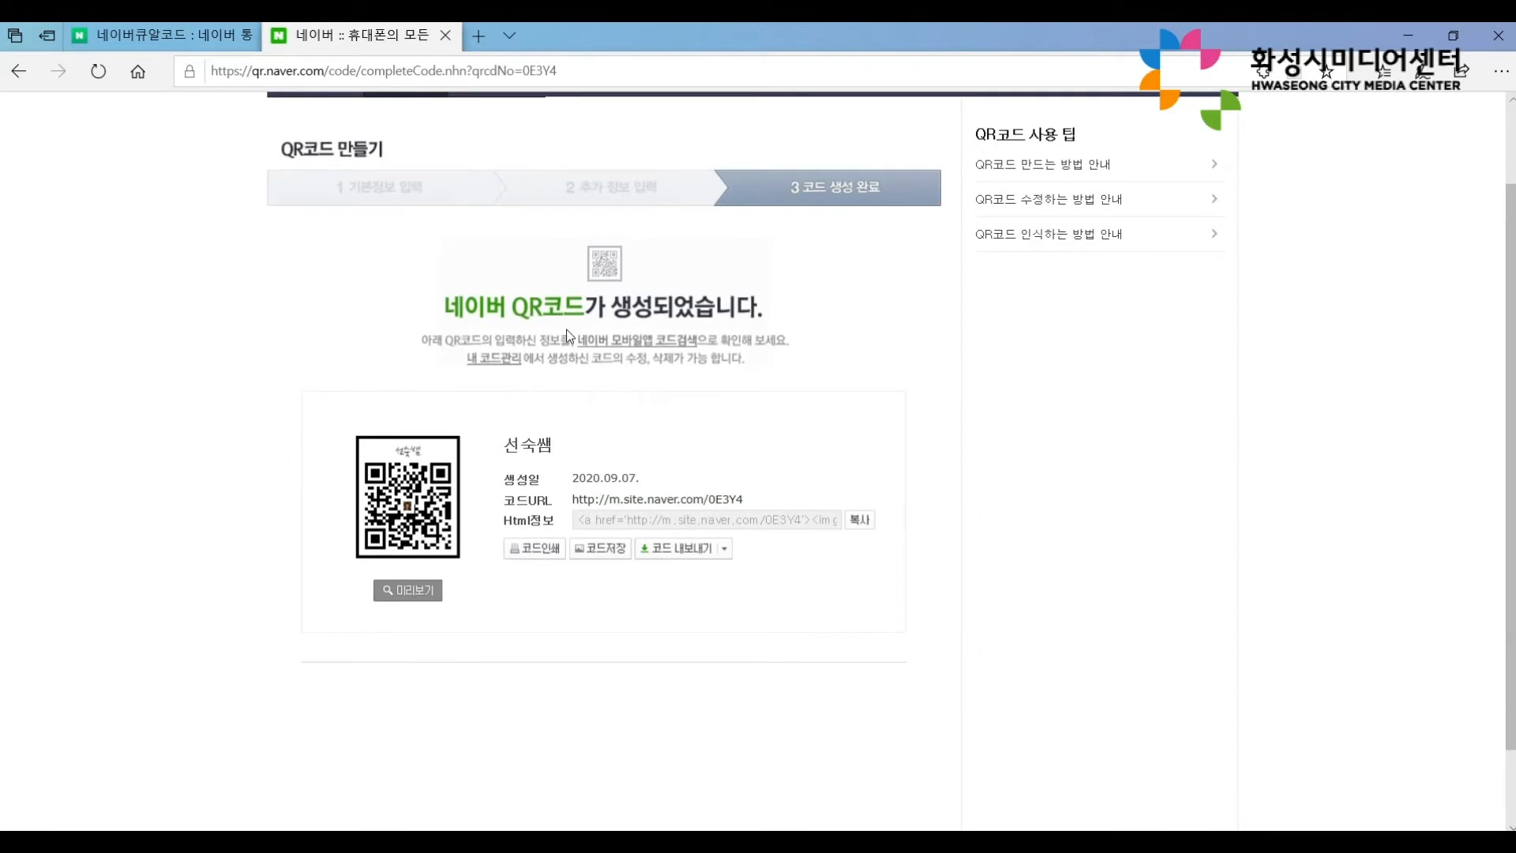
Preview the generated QR code's mobile page and close the preview.
{"action": "left_click", "coordinate": [407, 590]}
{"action": "scroll", "coordinate": [553, 509], "scroll_direction": "up", "scroll_amount": 1}
{"action": "left_click_drag", "start_coordinate": [551, 505], "coordinate": [580, 229]}
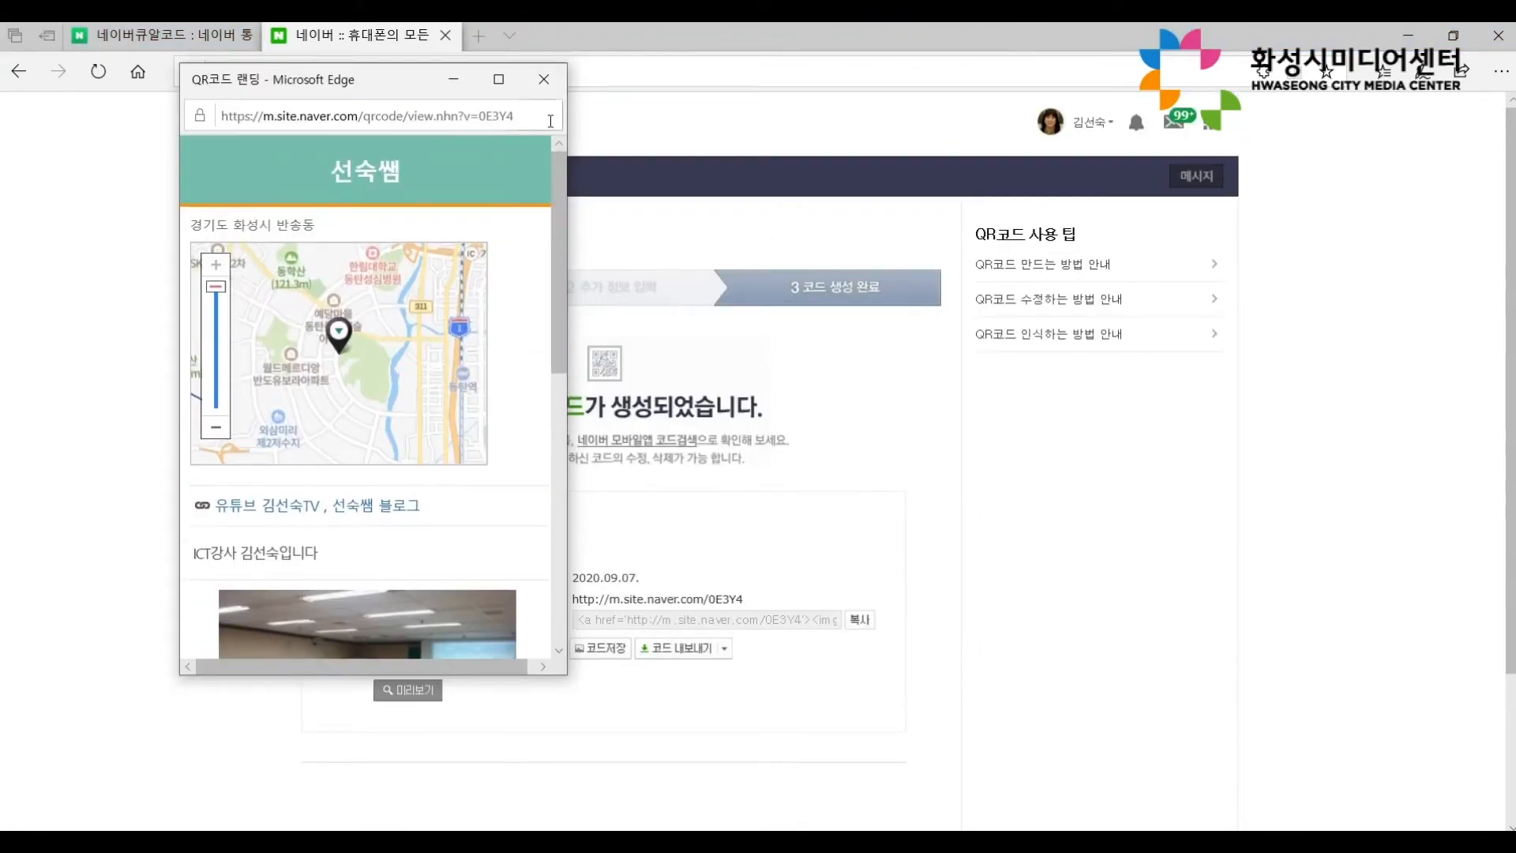
{"action": "left_click", "coordinate": [543, 81]}
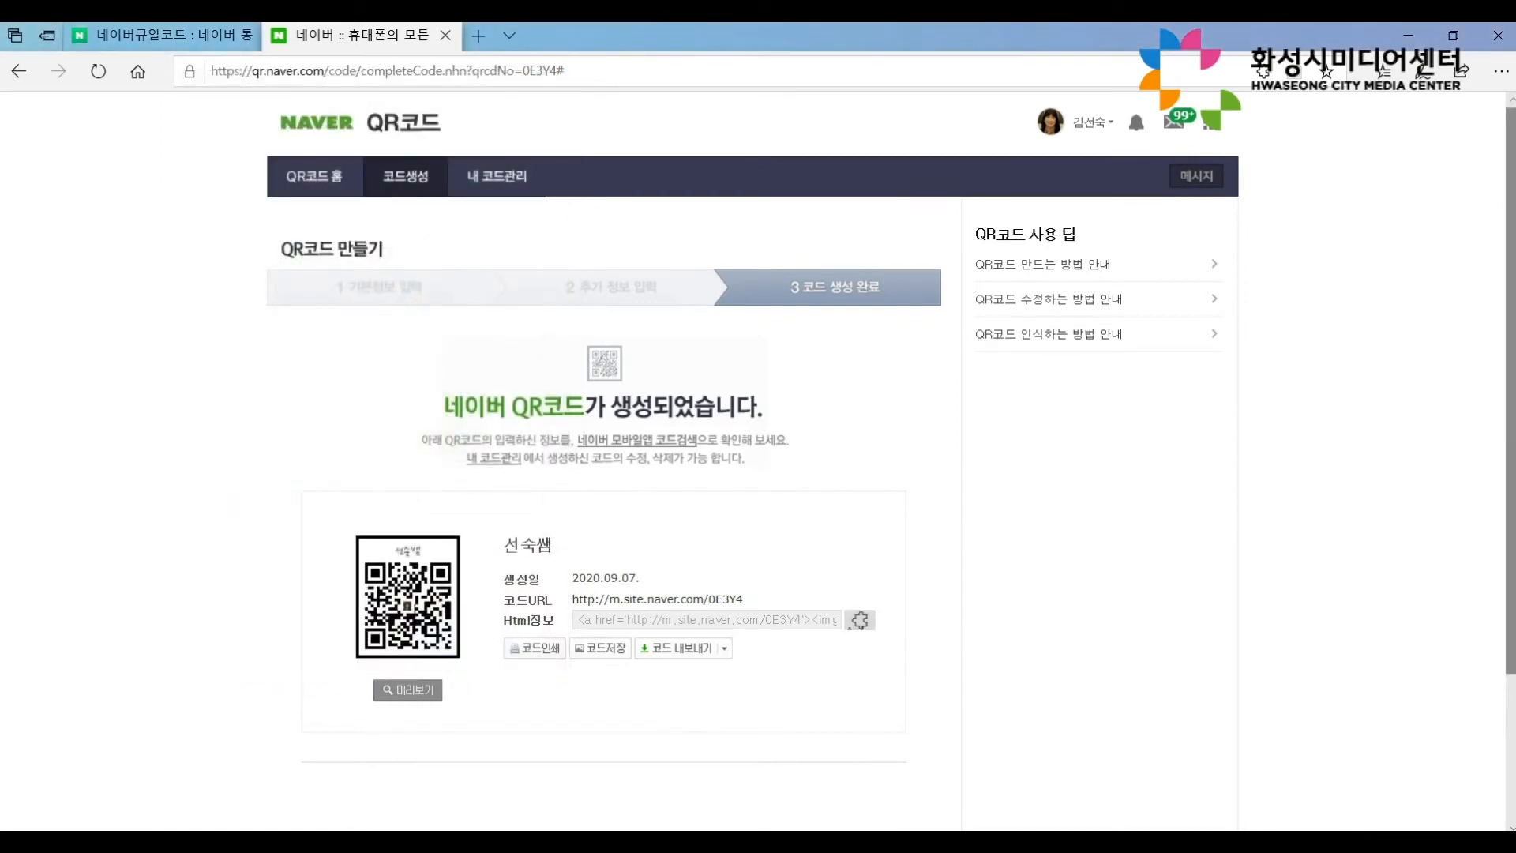
{"action": "scroll", "coordinate": [1509, 395], "scroll_direction": "down", "scroll_amount": 3}
{"action": "scroll", "coordinate": [1509, 394], "scroll_direction": "up", "scroll_amount": 3}
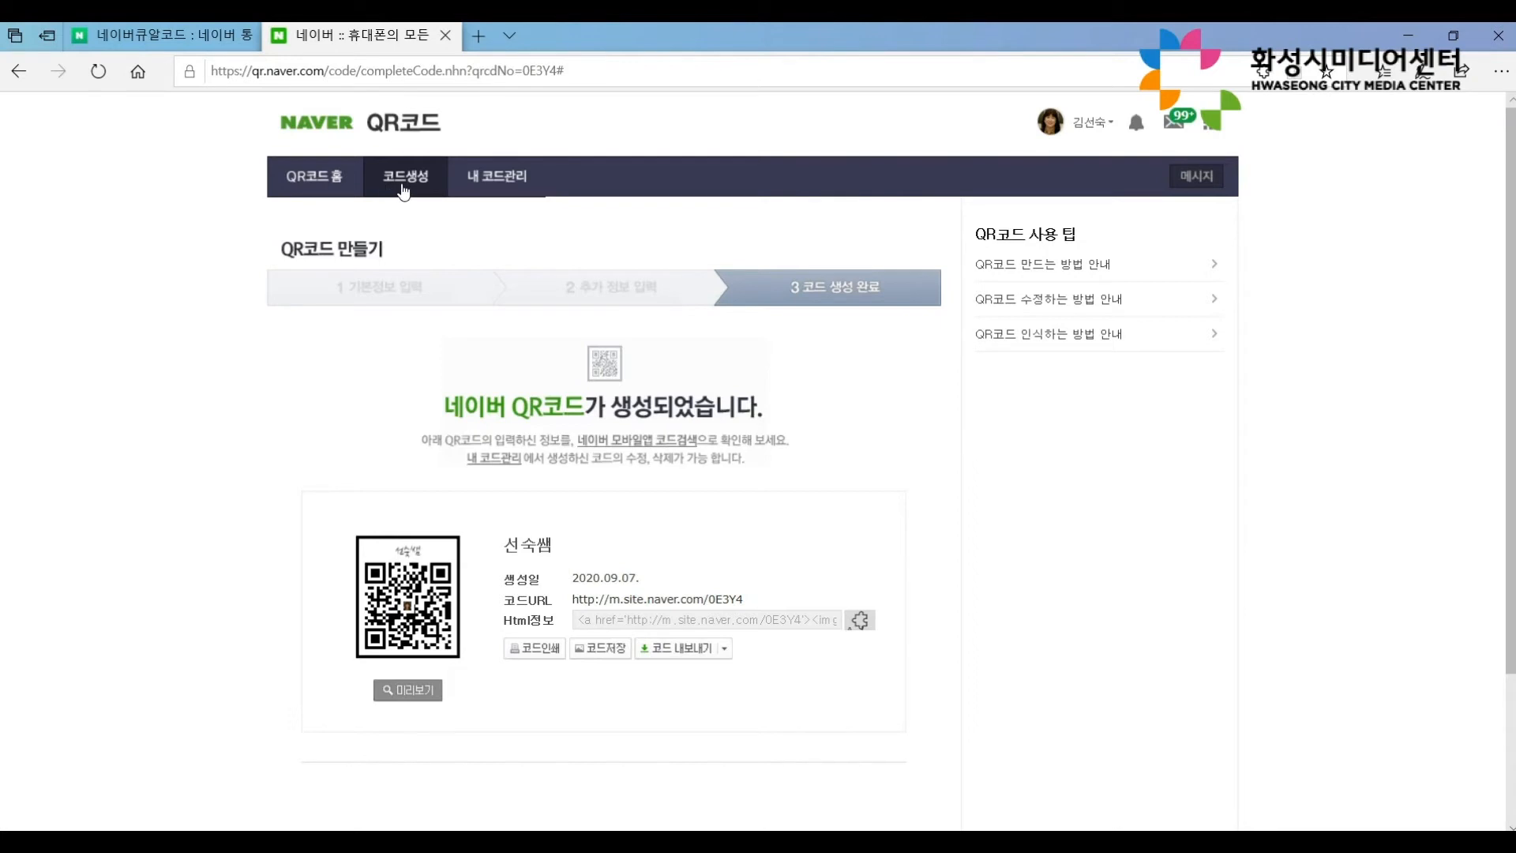
Open the newly created QR code for editing from the 내 코드관리 list.
{"action": "left_click", "coordinate": [500, 187]}
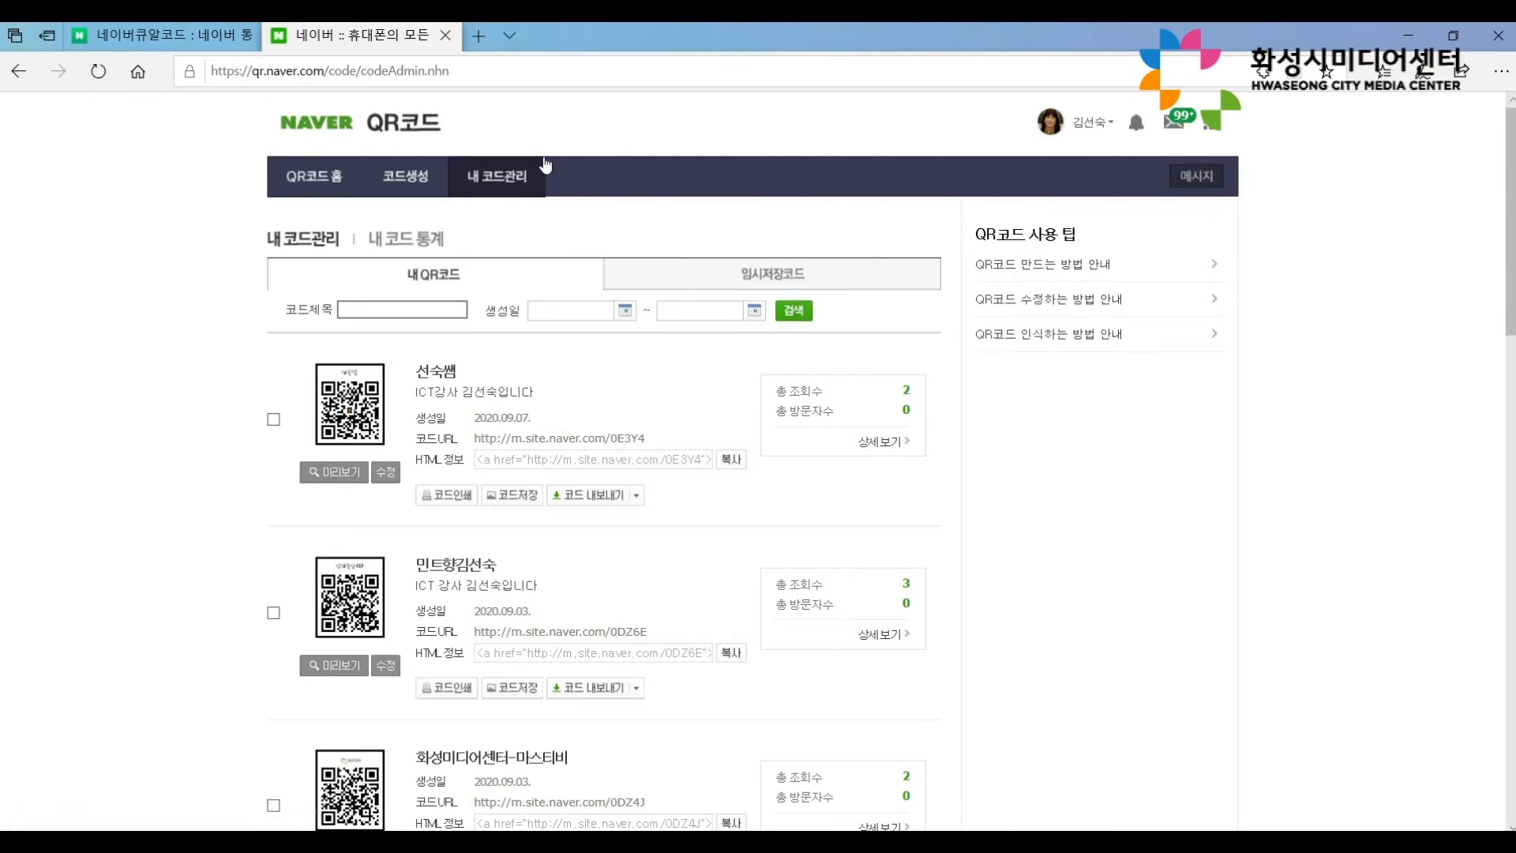
{"action": "left_click", "coordinate": [332, 189]}
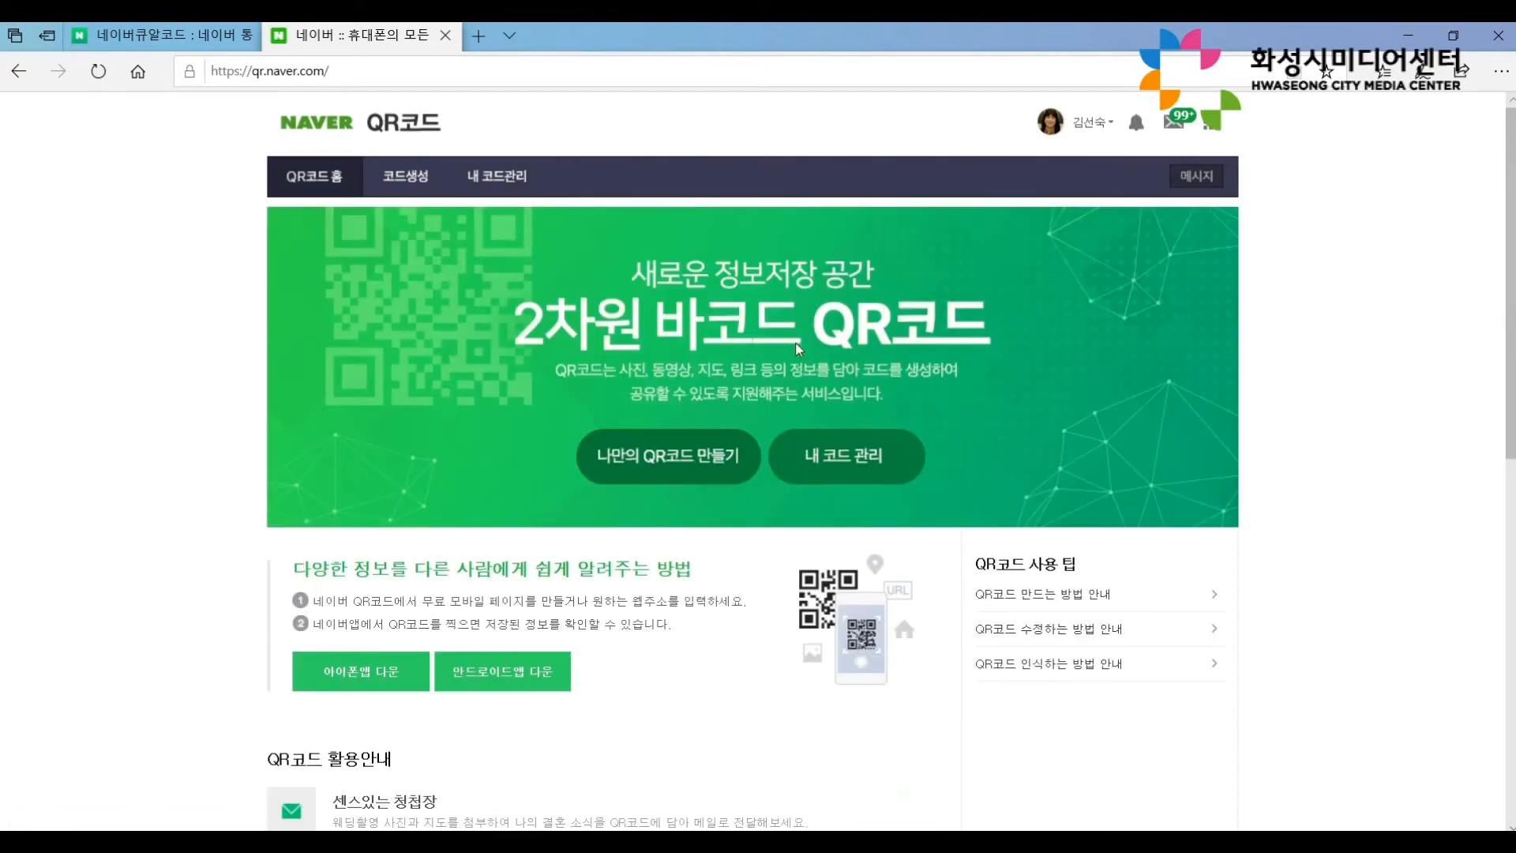
{"action": "left_click", "coordinate": [887, 458]}
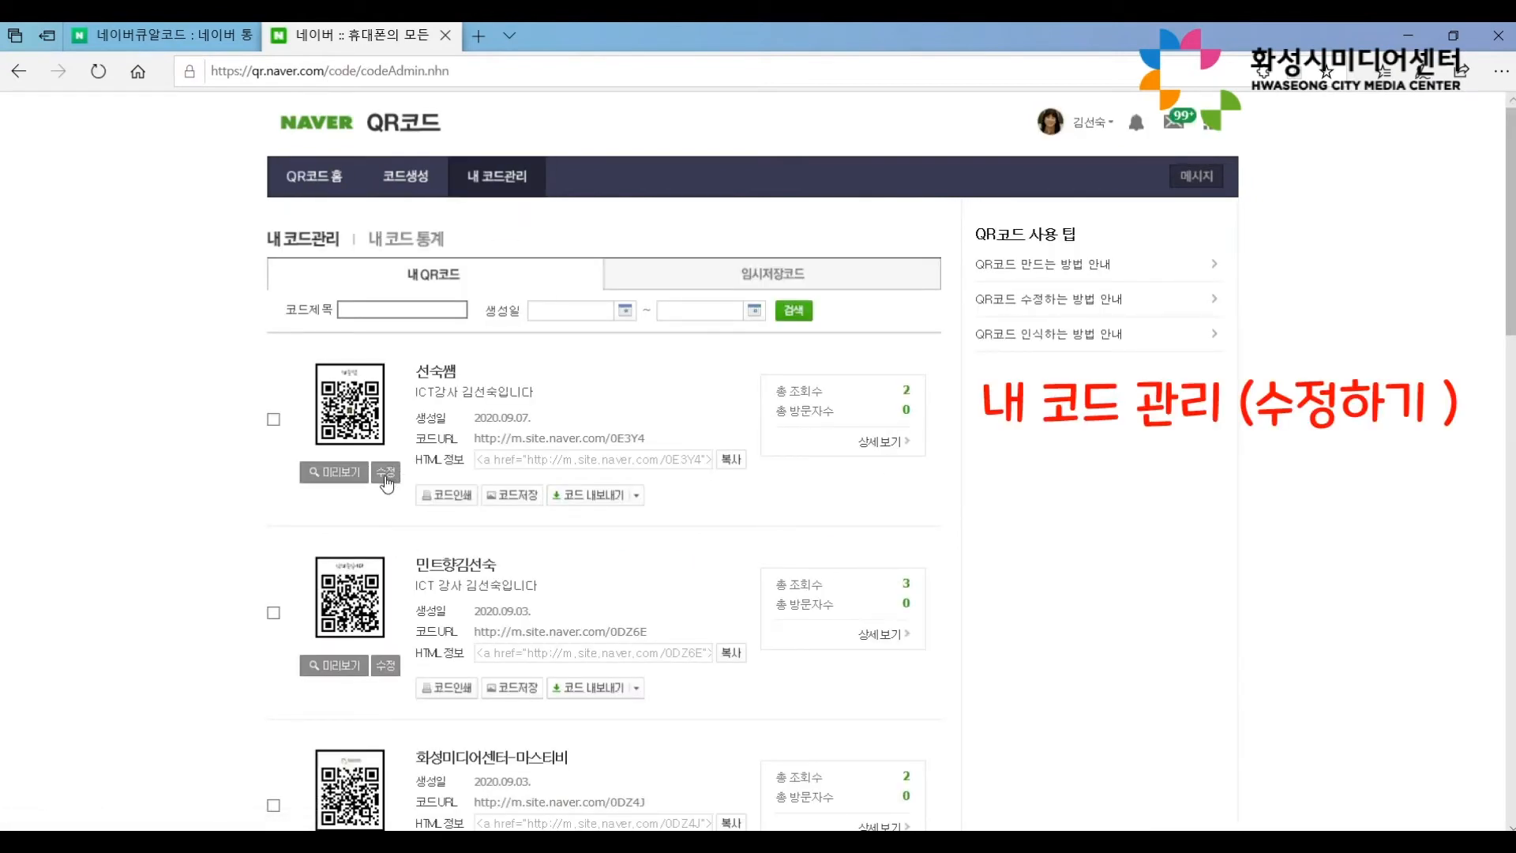
{"action": "left_click", "coordinate": [385, 474]}
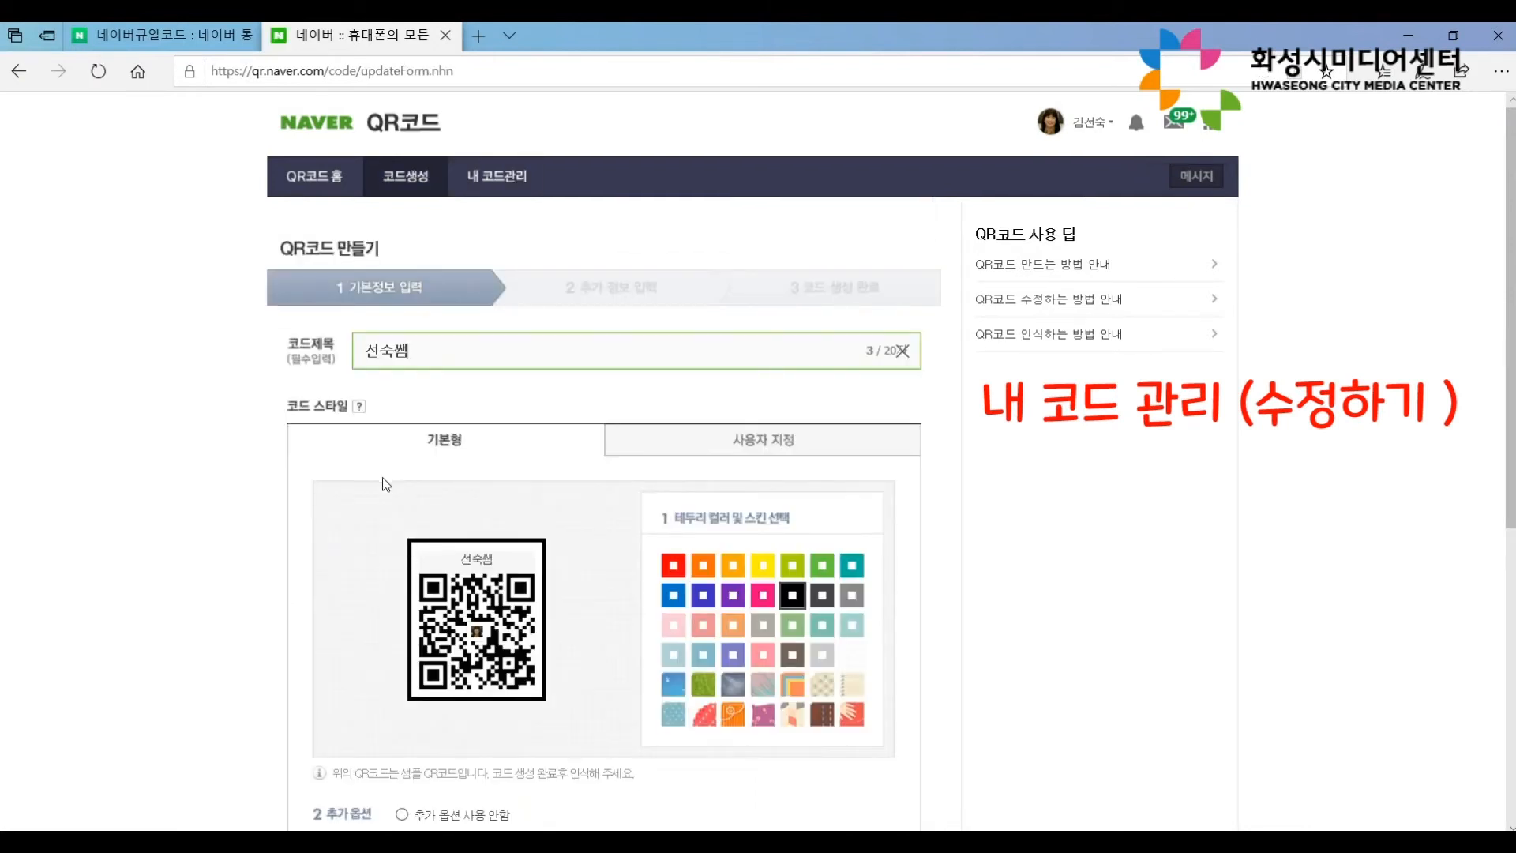
Disable the centre logo image in the code's 사용자 지정 style, return to the 기본형 style and continue to 추가 정보 입력.
{"action": "scroll", "coordinate": [1065, 496], "scroll_direction": "down", "scroll_amount": 2}
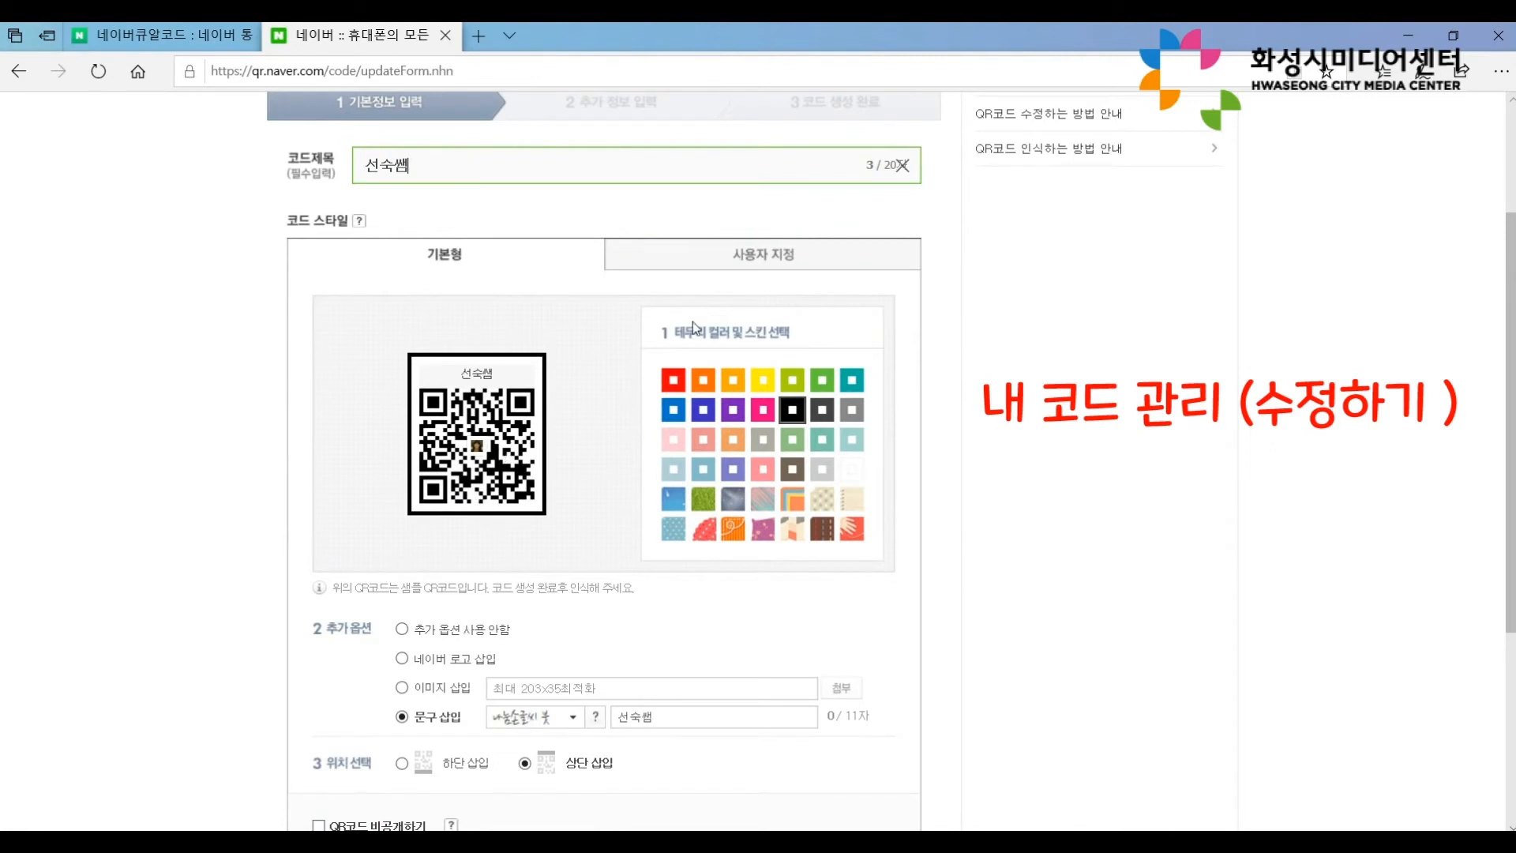
{"action": "left_click", "coordinate": [763, 263]}
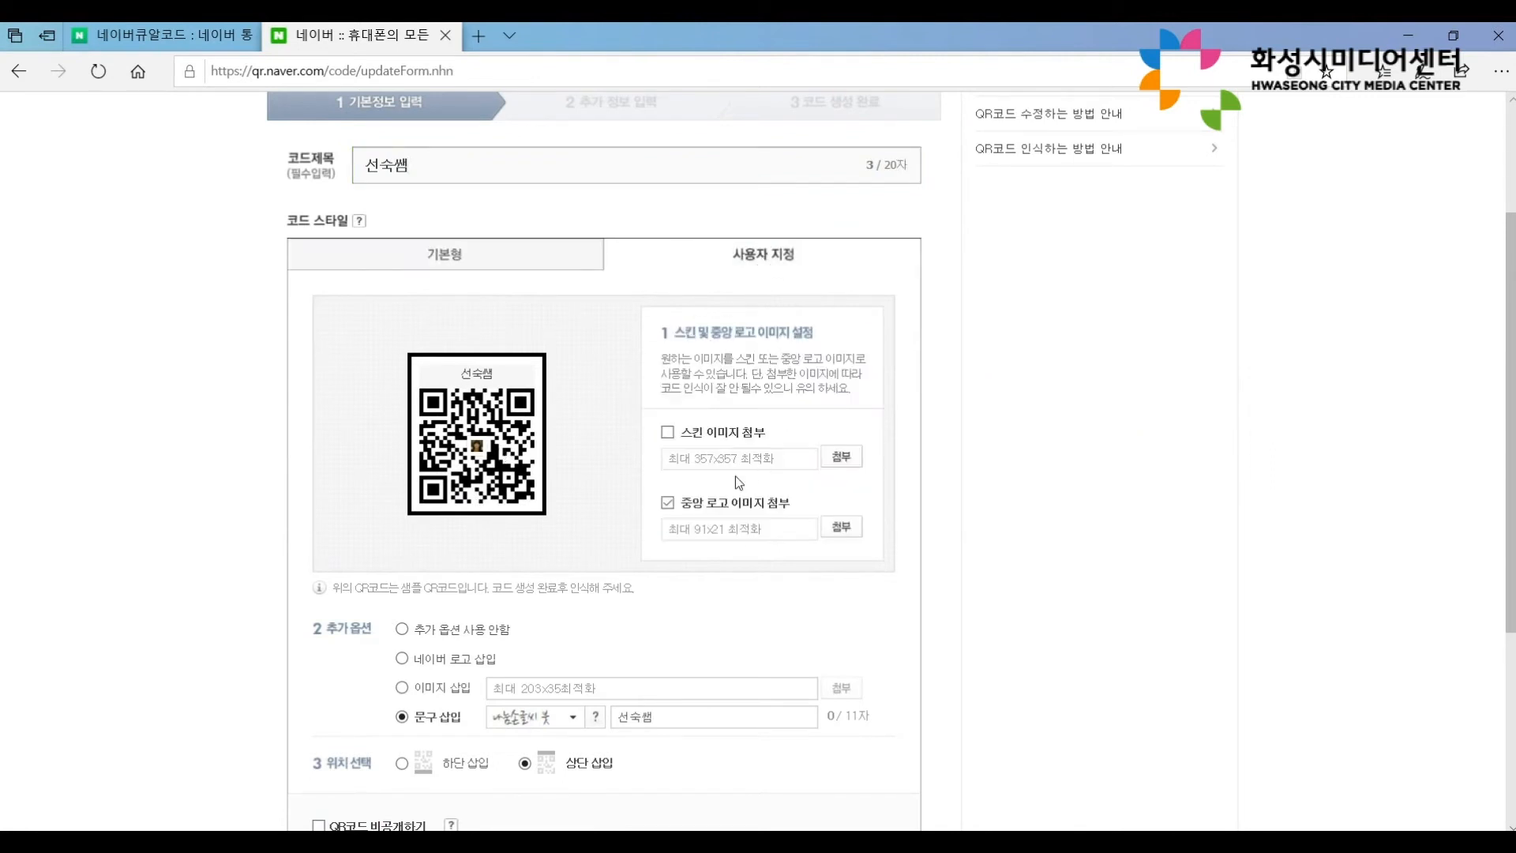
{"action": "left_click", "coordinate": [667, 503]}
{"action": "left_click", "coordinate": [519, 271]}
{"action": "scroll", "coordinate": [1513, 322], "scroll_direction": "down", "scroll_amount": 3}
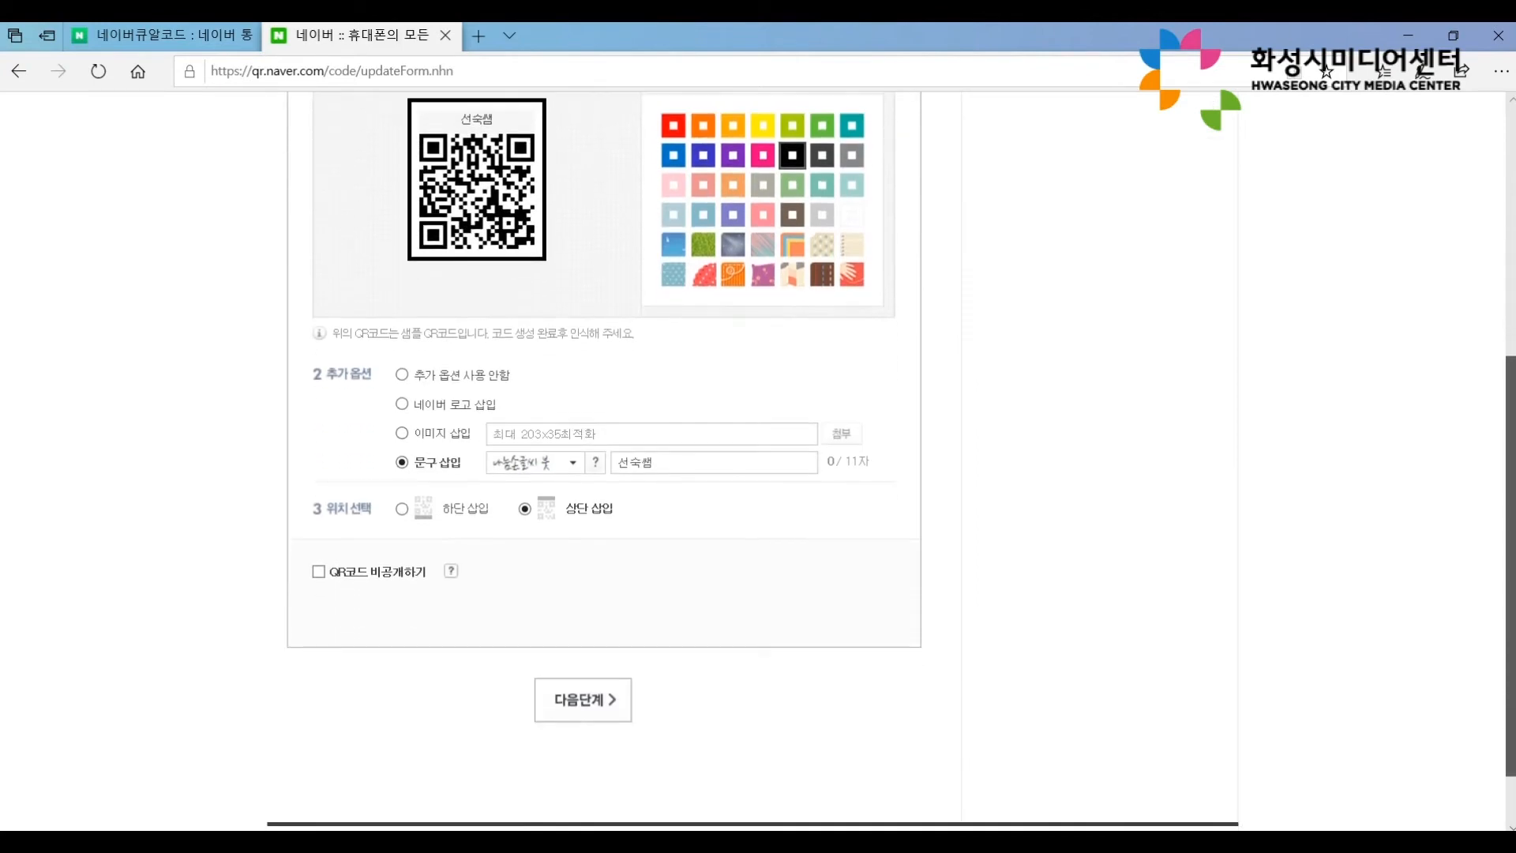
{"action": "left_click", "coordinate": [592, 700]}
Move the 지도 section between 동영상 and 연락처 in the page's section order.
{"action": "scroll", "coordinate": [543, 441], "scroll_direction": "up", "scroll_amount": 4}
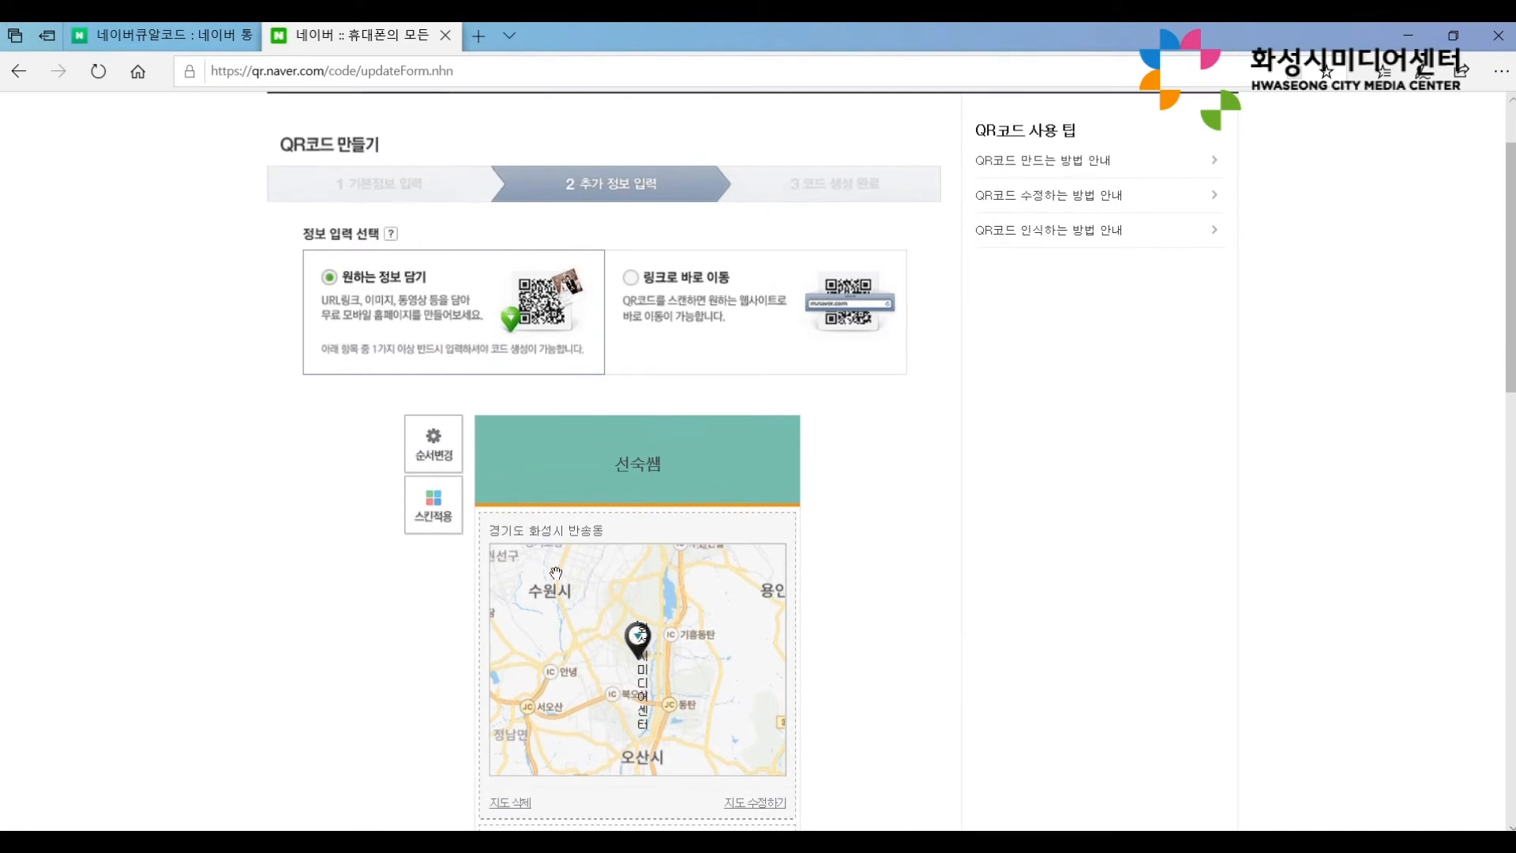
{"action": "left_click", "coordinate": [442, 520]}
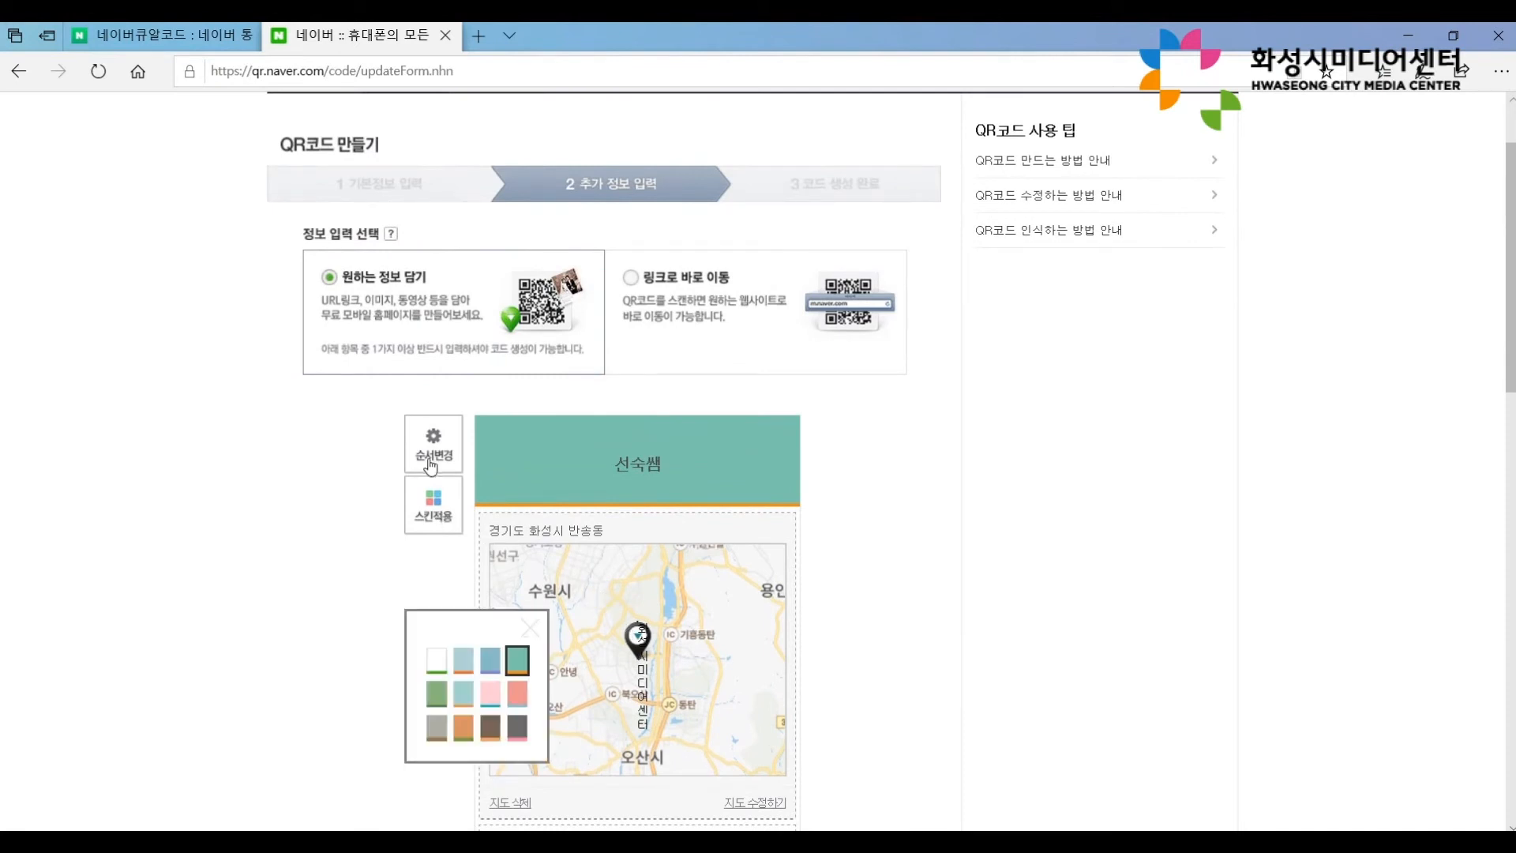
{"action": "left_click", "coordinate": [439, 452]}
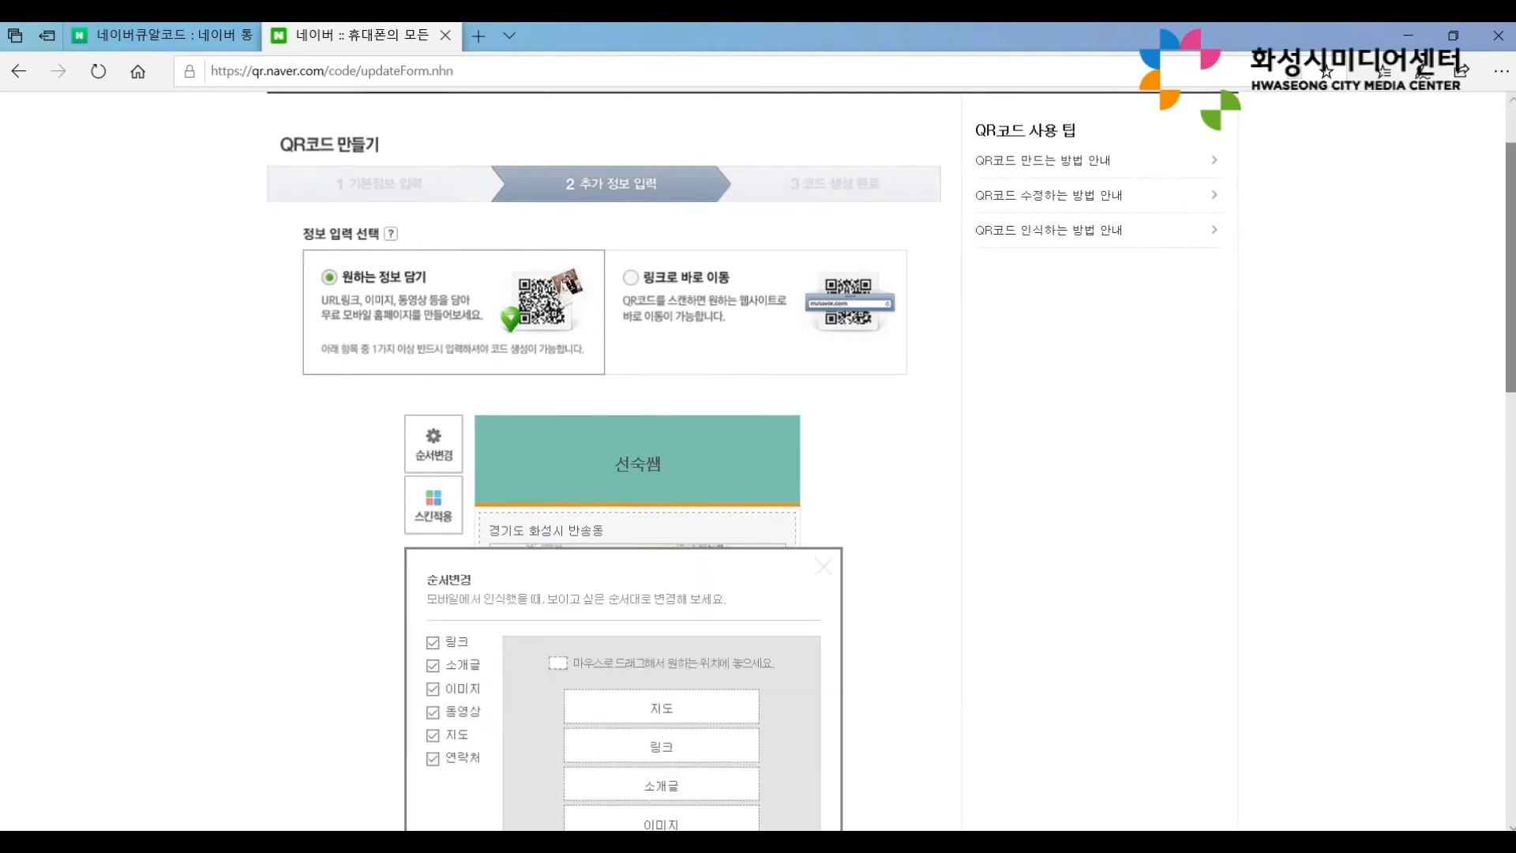
{"action": "scroll", "coordinate": [1467, 292], "scroll_direction": "down", "scroll_amount": 5}
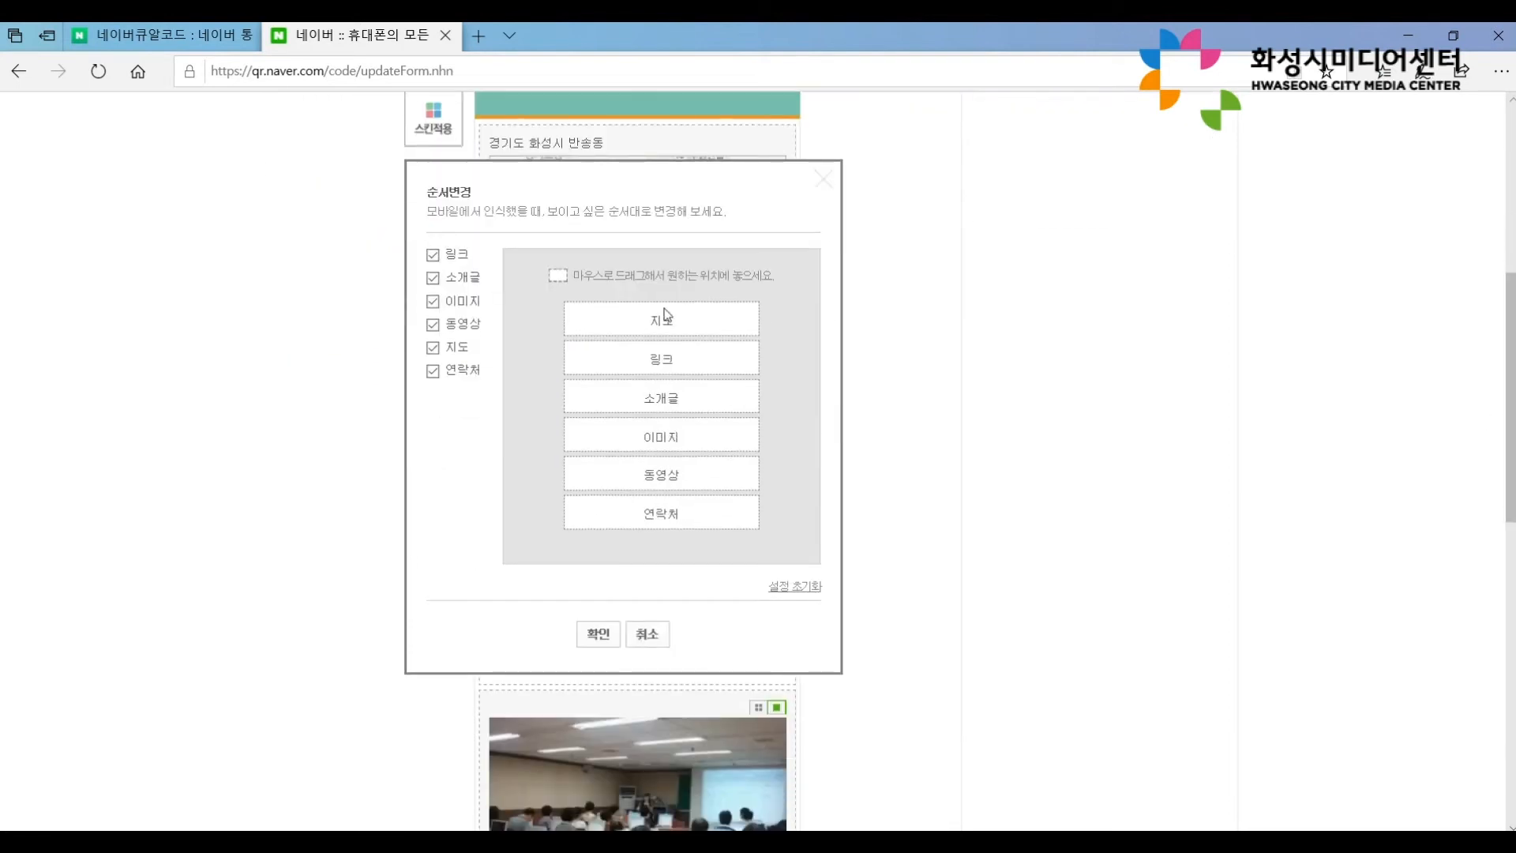
{"action": "left_click_drag", "start_coordinate": [672, 319], "coordinate": [671, 462]}
{"action": "left_click", "coordinate": [598, 635]}
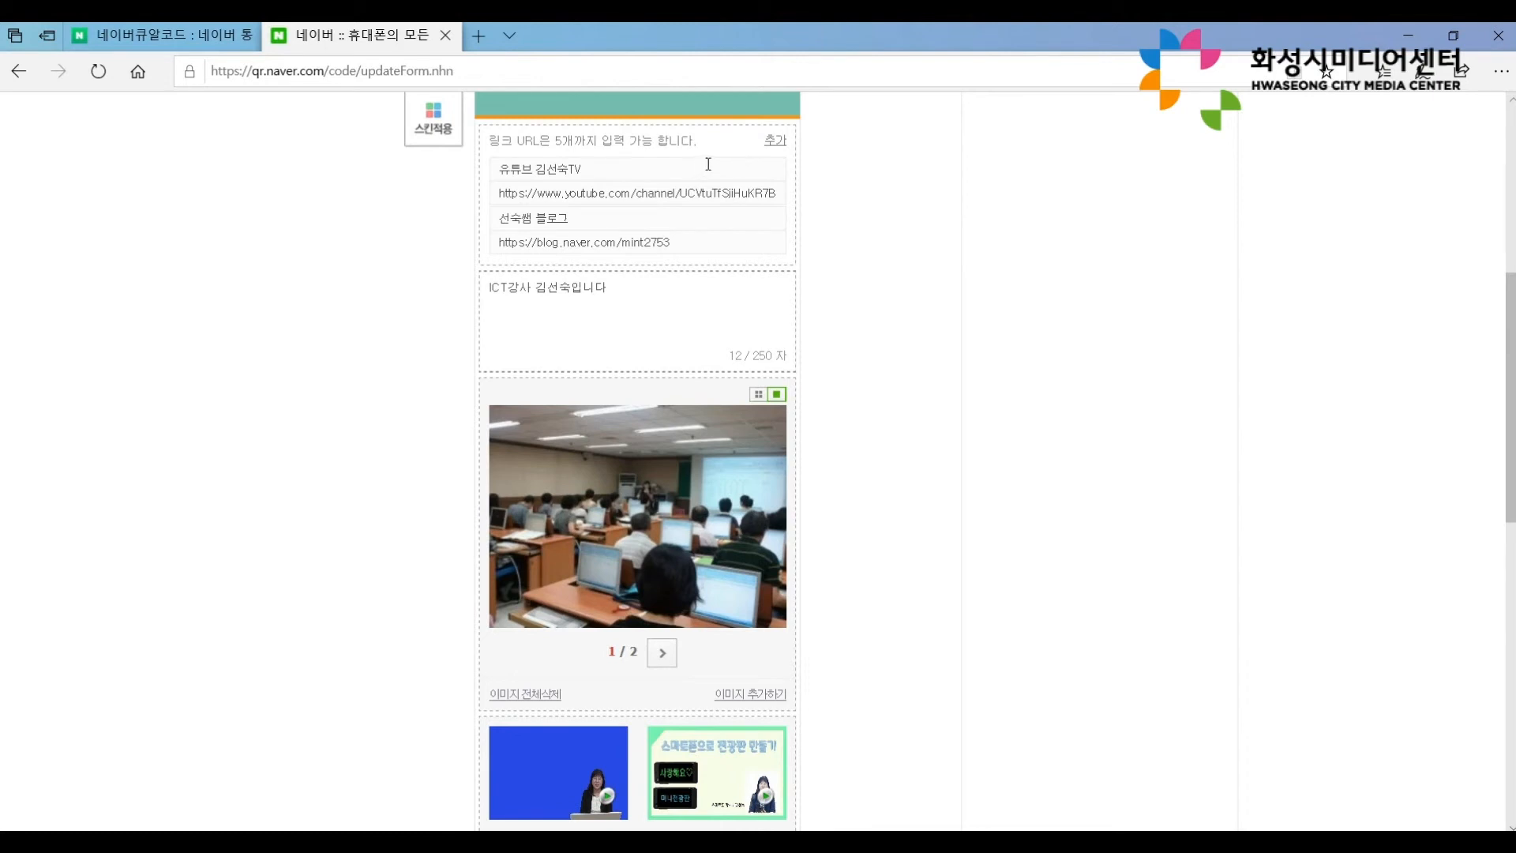
{"action": "left_click", "coordinate": [776, 143]}
{"action": "left_click", "coordinate": [553, 268]}
{"action": "type", "text": "네이버TV"}
{"action": "key", "text": "Tab"}
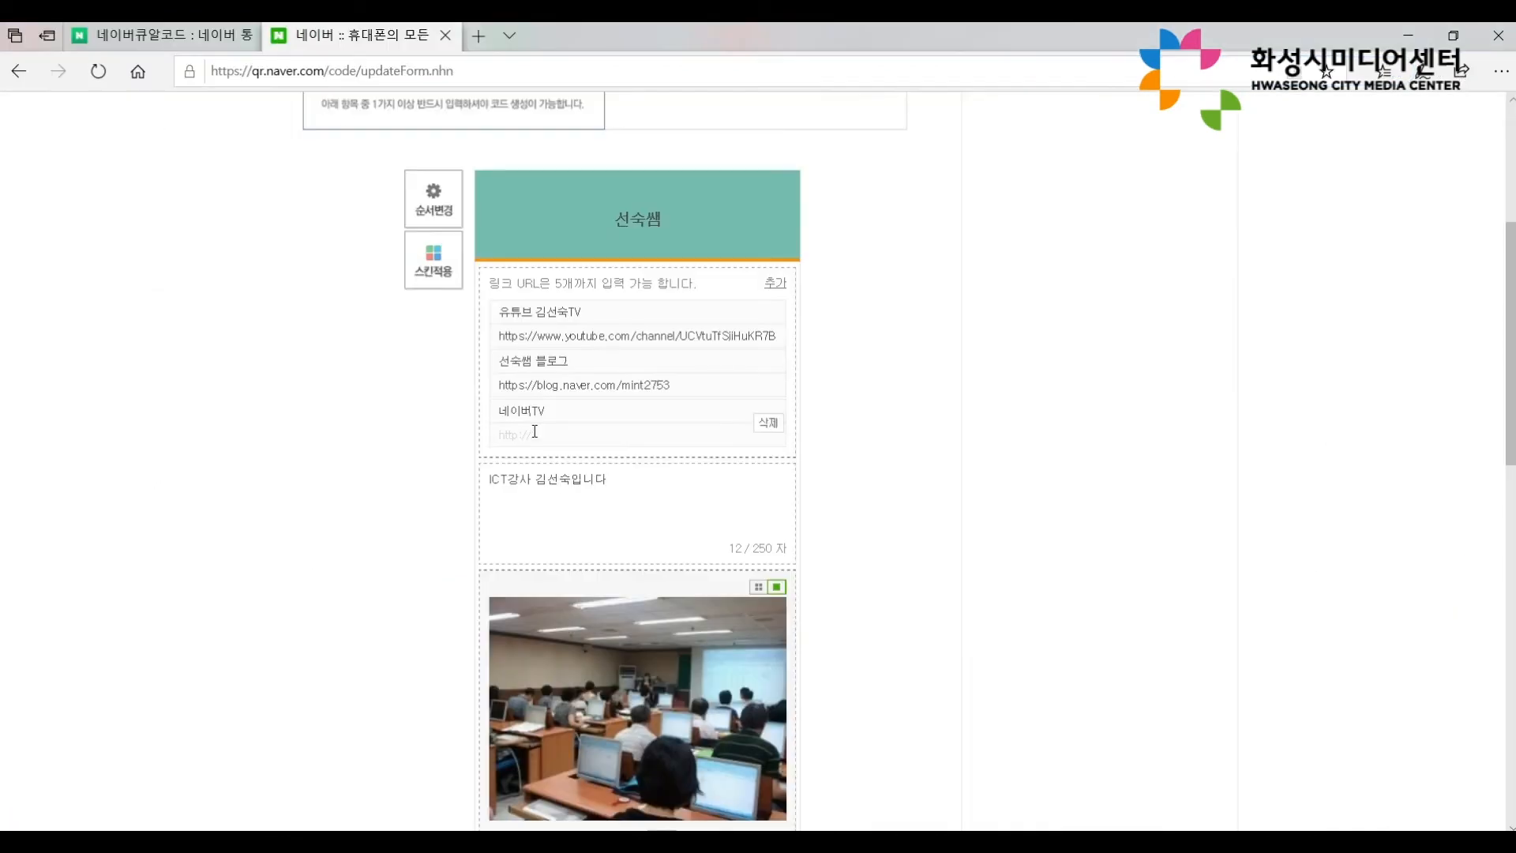
{"action": "left_click_drag", "start_coordinate": [534, 435], "coordinate": [495, 430]}
{"action": "type", "text": "https://tv.naver.com/mint2753"}
{"action": "left_click", "coordinate": [644, 515]}
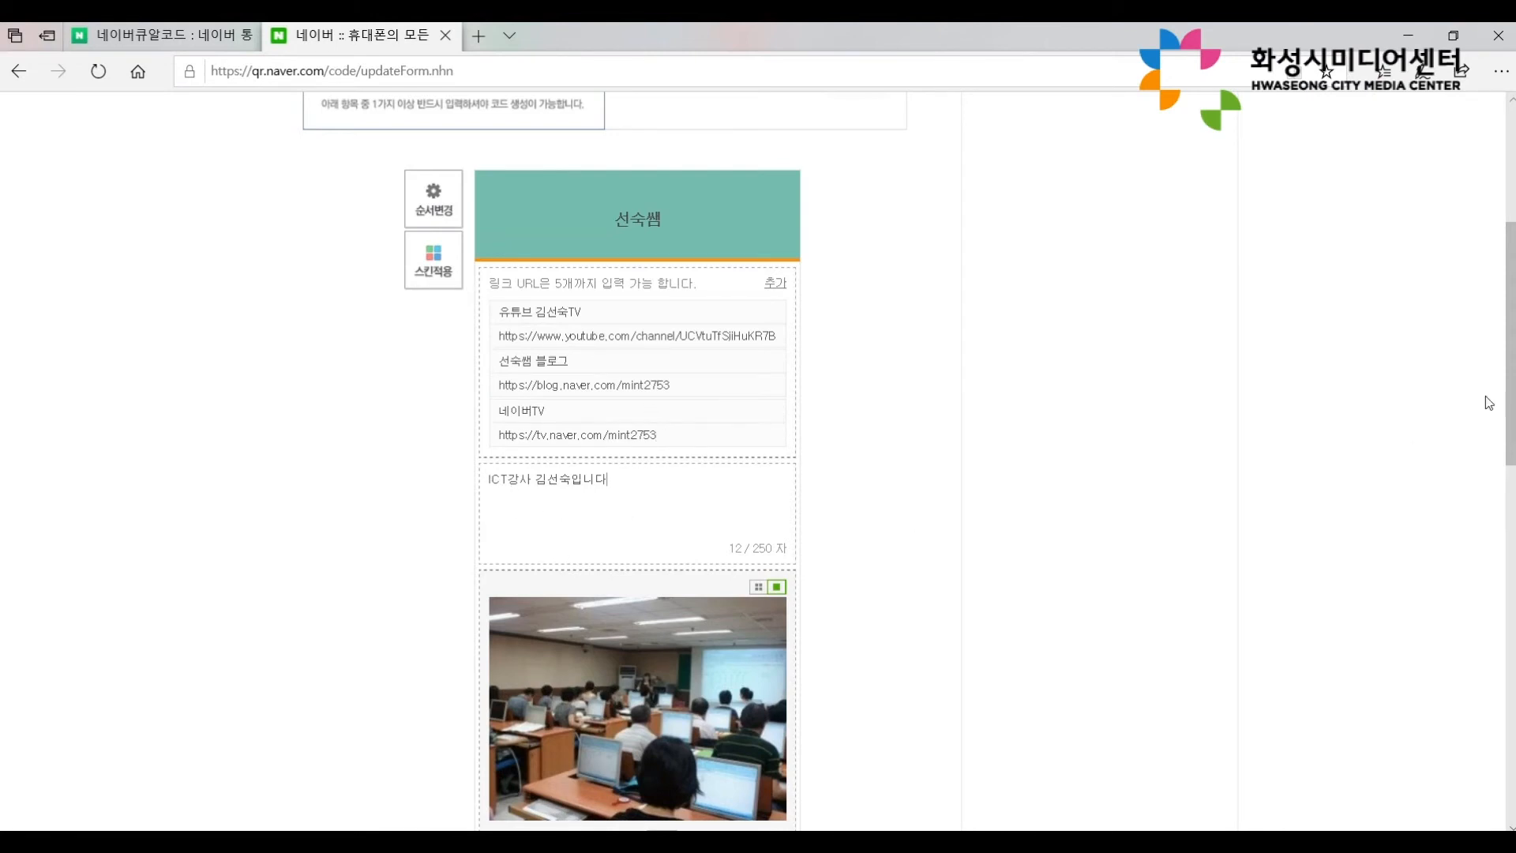
Replace the attached map's location with 경기도청, using the first place found by searching for that name.
{"action": "scroll", "coordinate": [1485, 427], "scroll_direction": "down", "scroll_amount": 5}
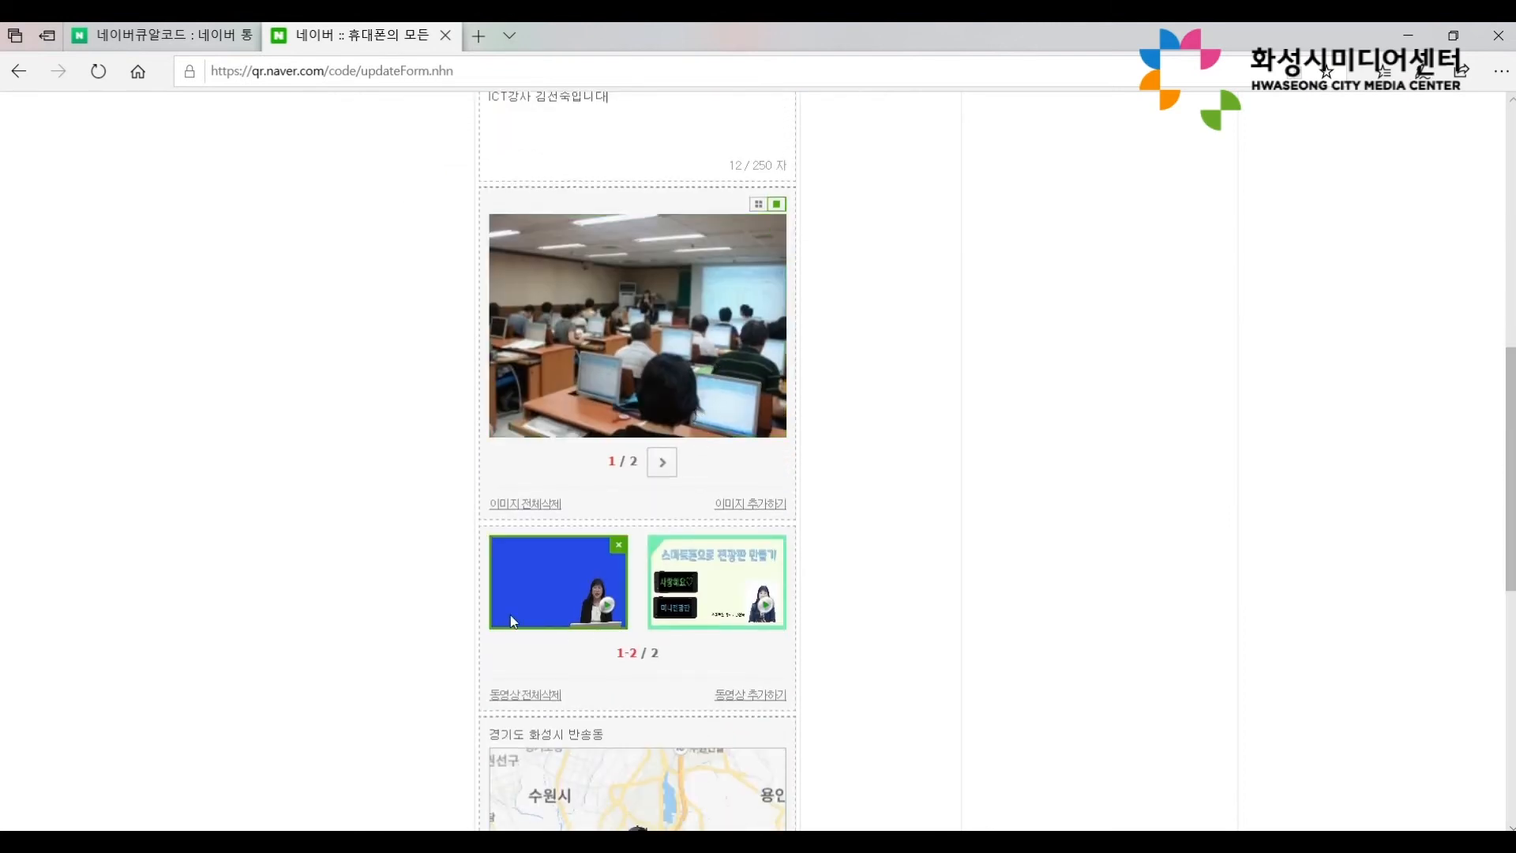
{"action": "scroll", "coordinate": [511, 621], "scroll_direction": "down", "scroll_amount": 4}
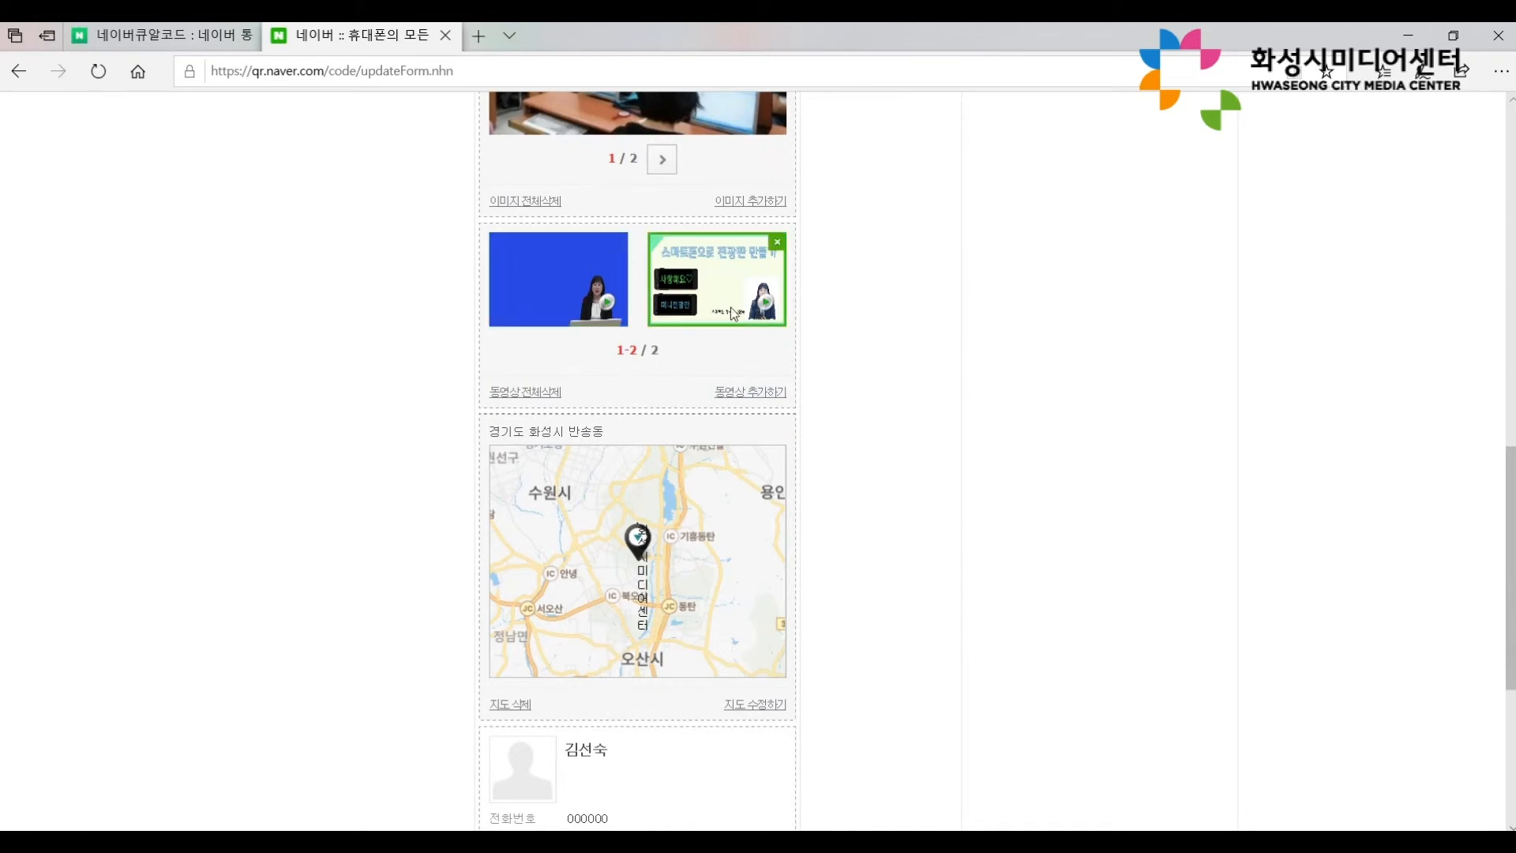
{"action": "scroll", "coordinate": [1473, 472], "scroll_direction": "down", "scroll_amount": 2}
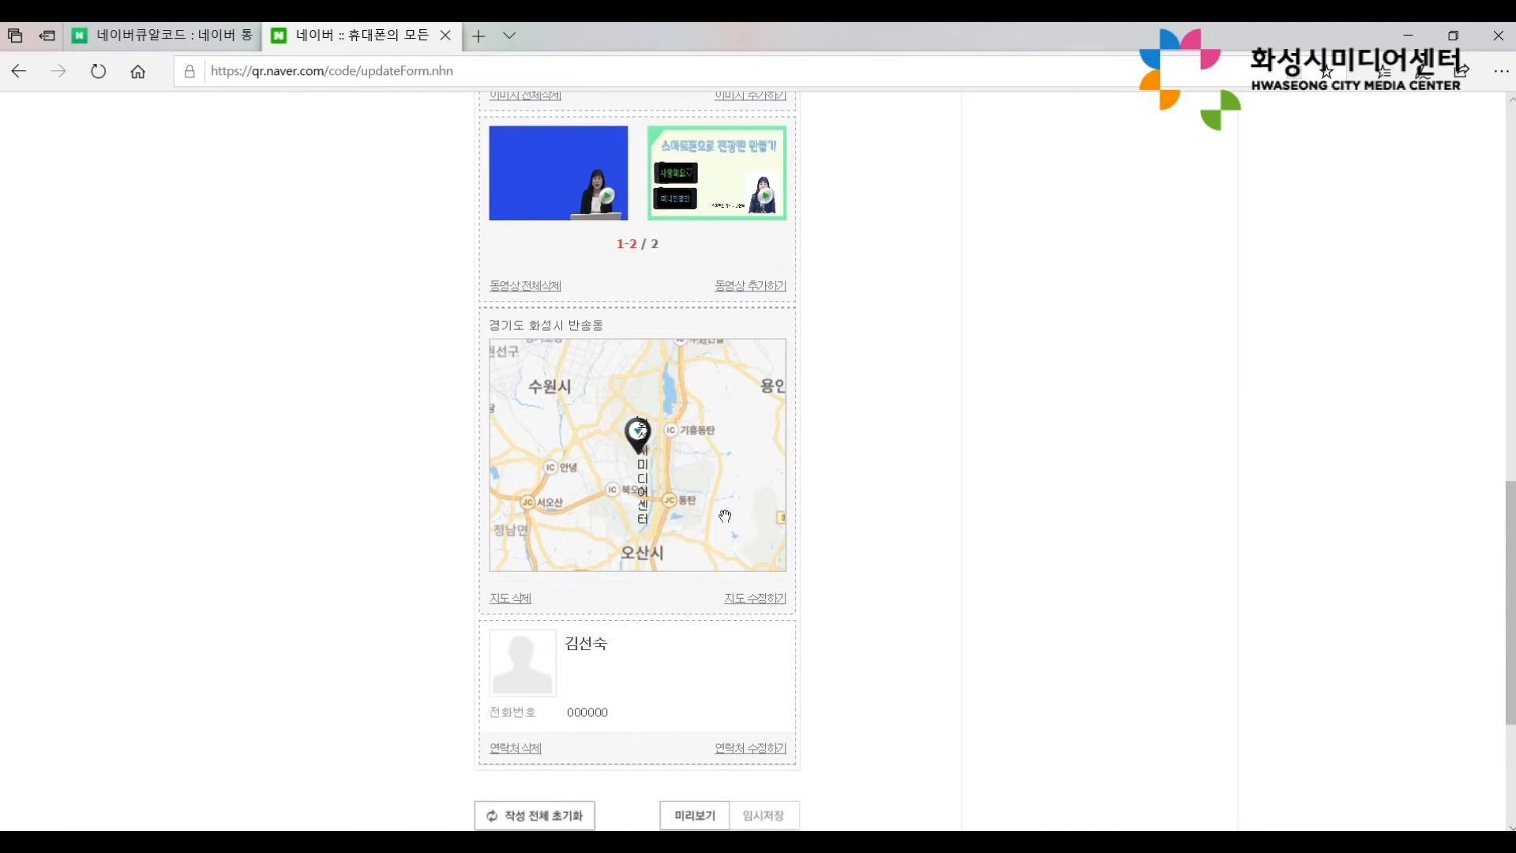
{"action": "left_click", "coordinate": [764, 600]}
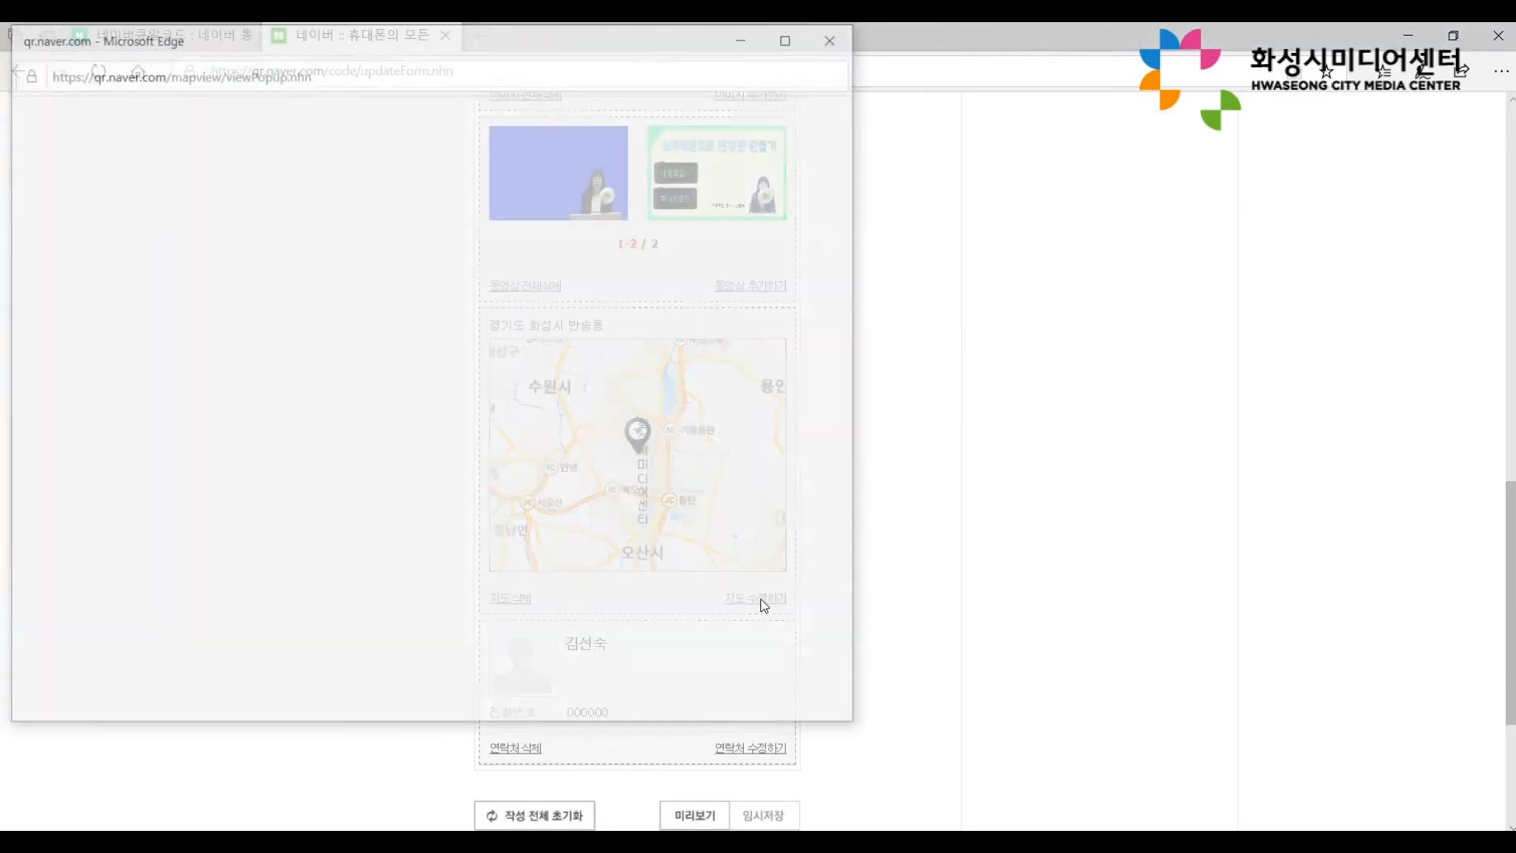
{"action": "type", "text": "경기도청"}
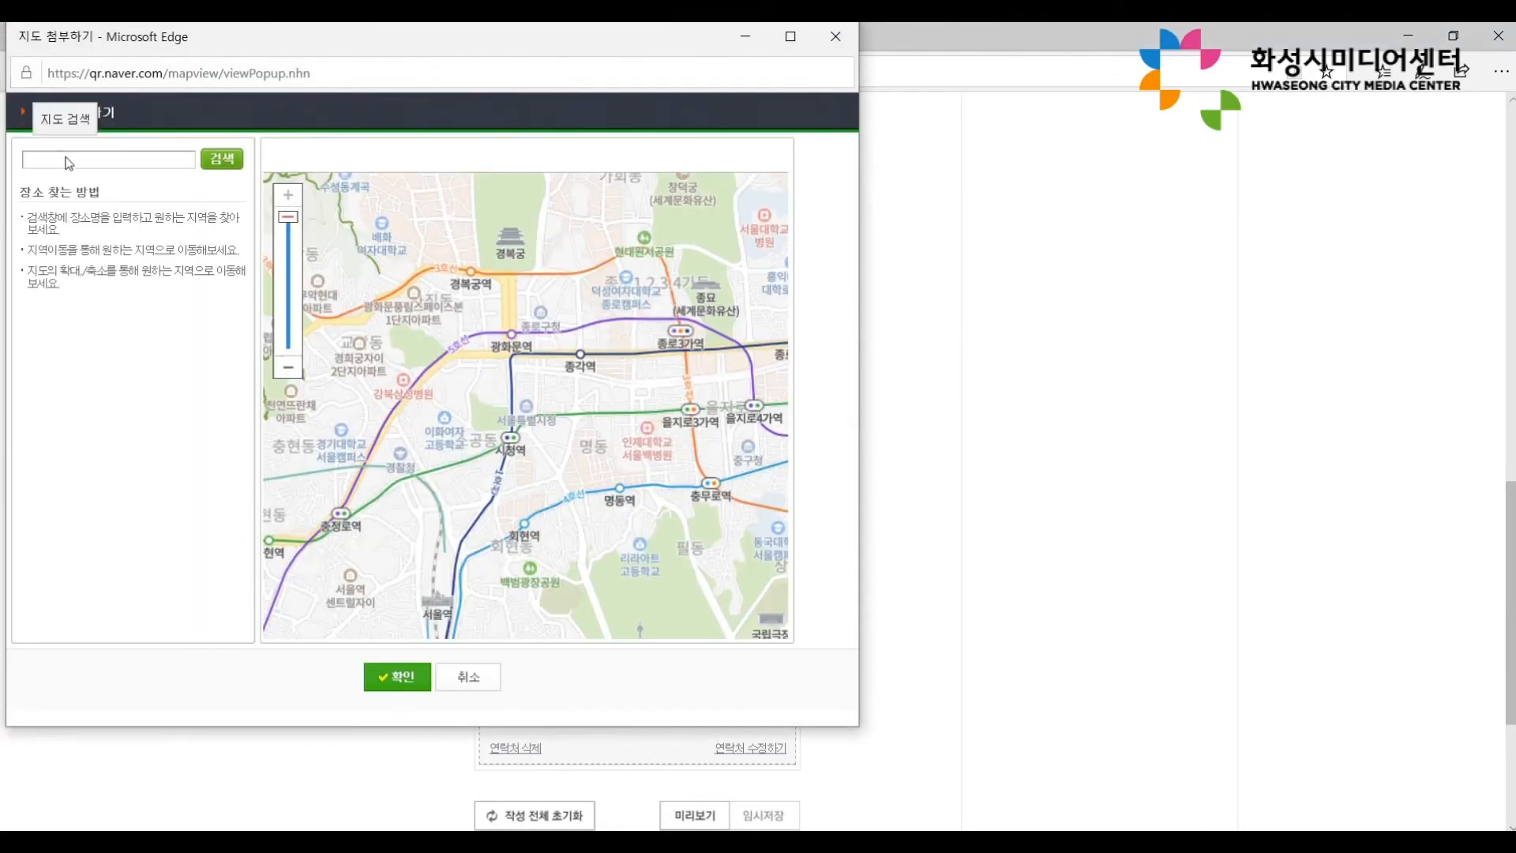
{"action": "key", "text": "Return"}
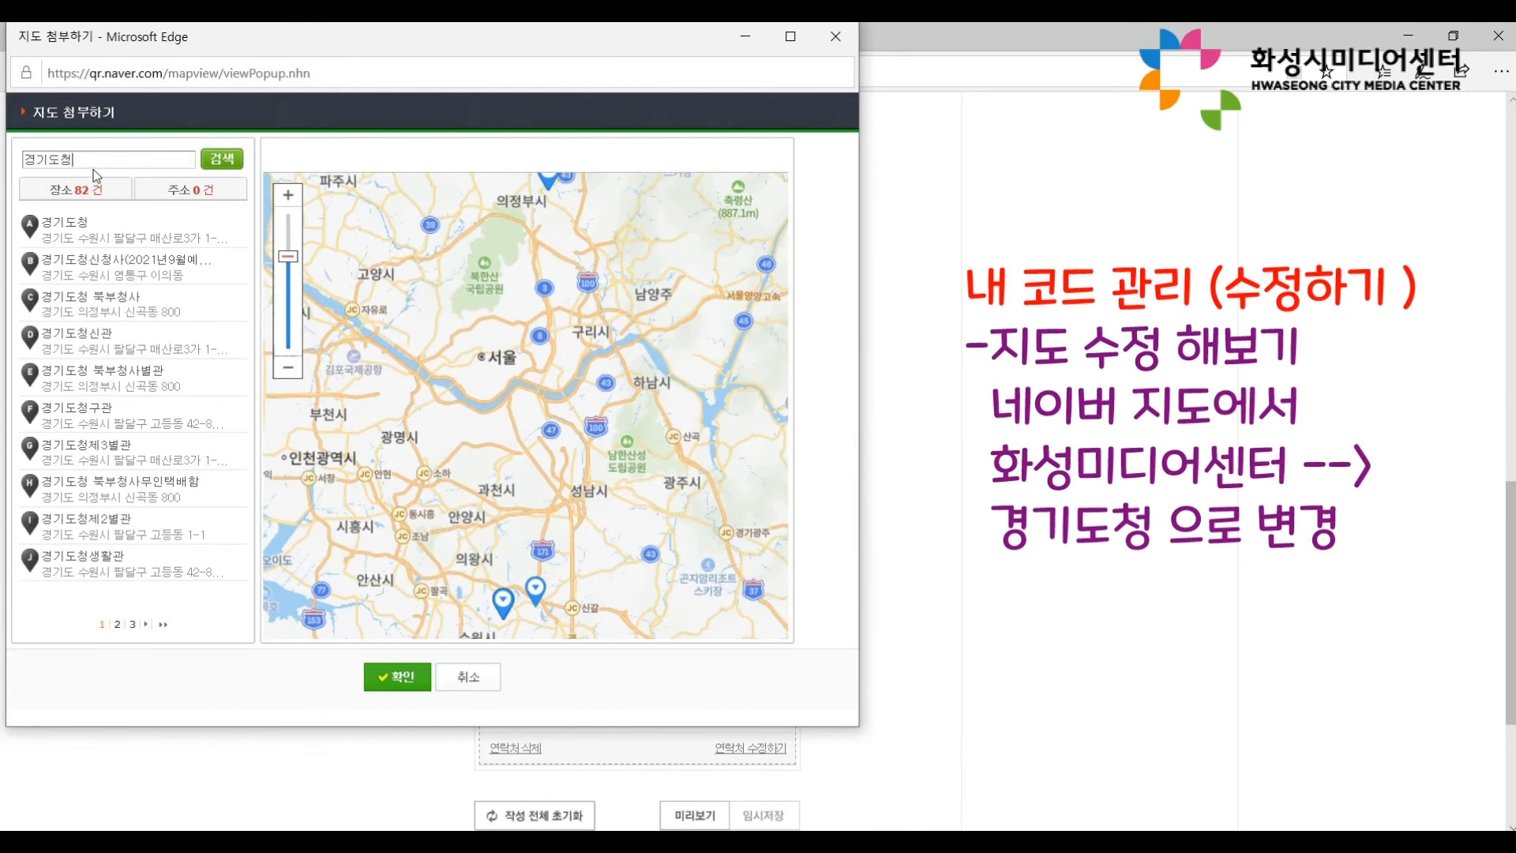
{"action": "left_click", "coordinate": [87, 225]}
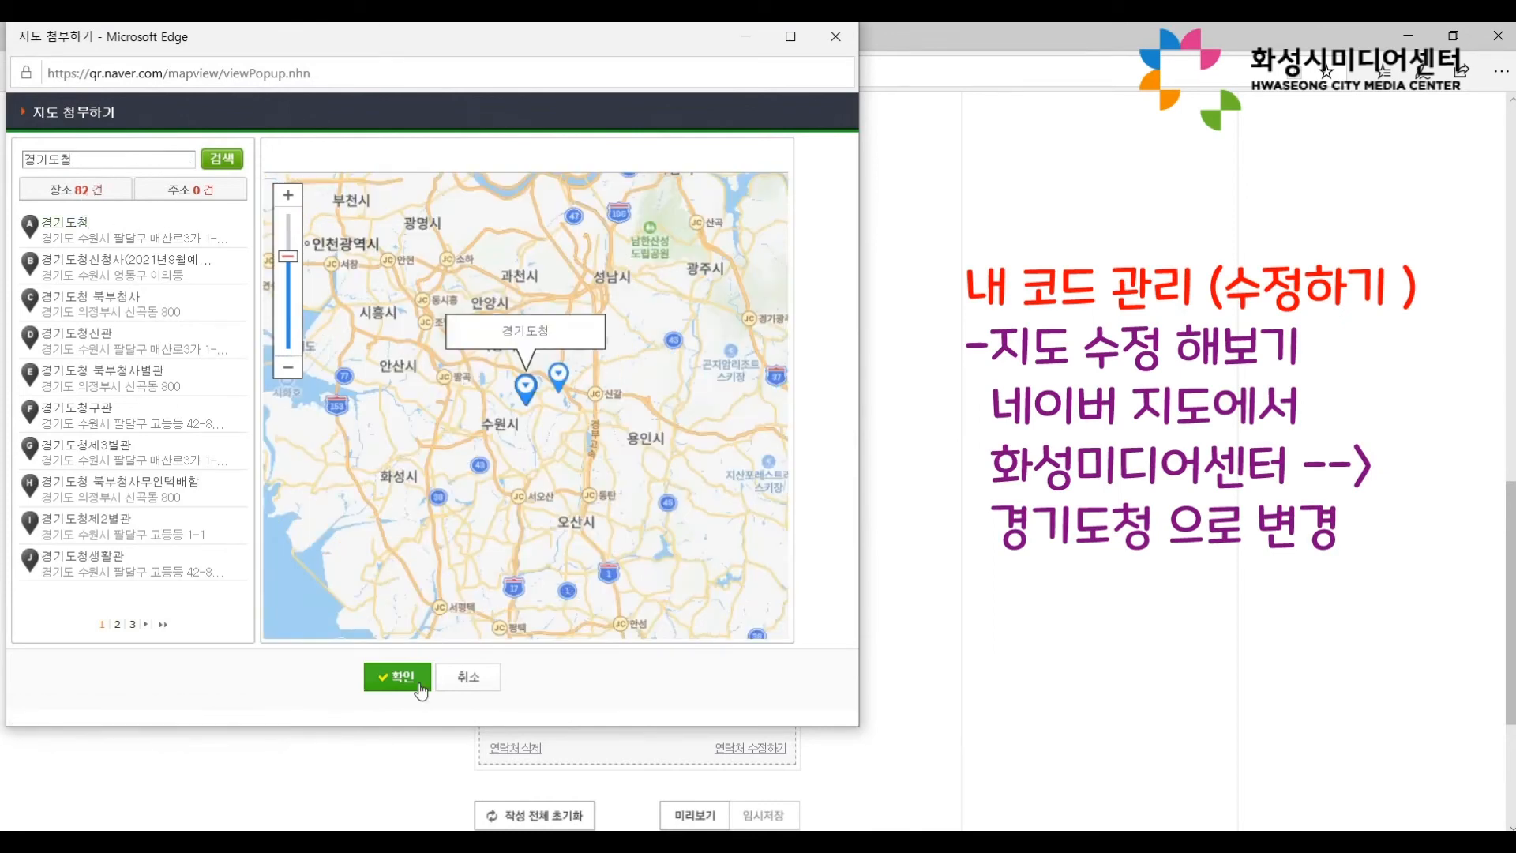
{"action": "left_click", "coordinate": [404, 689]}
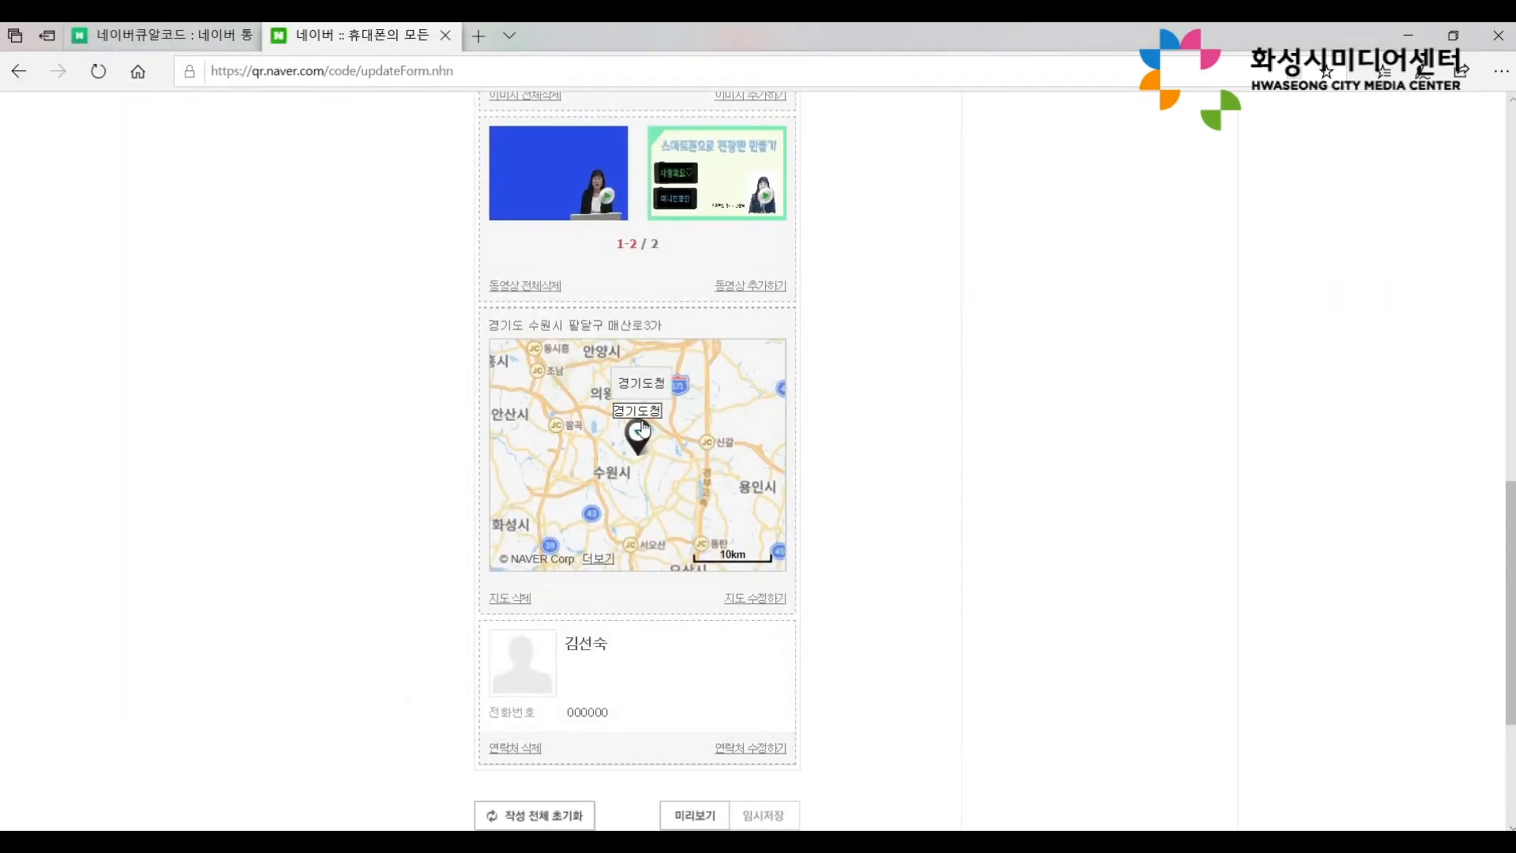
{"action": "scroll", "coordinate": [672, 632], "scroll_direction": "down", "scroll_amount": 4}
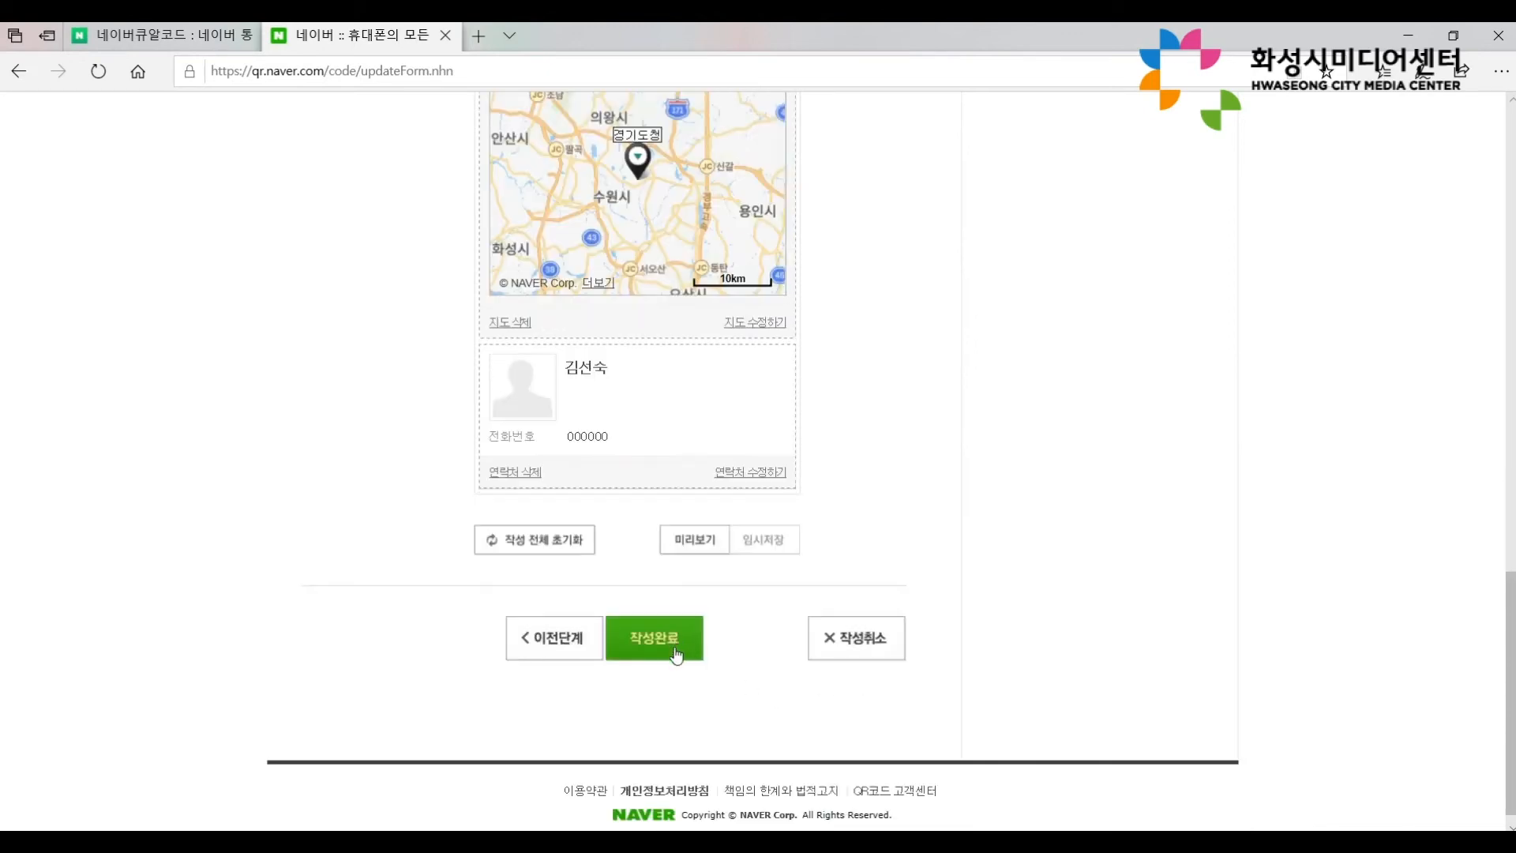
Complete the code's edit, and check the YouTube channel link in the first code's page preview.
{"action": "left_click", "coordinate": [671, 649]}
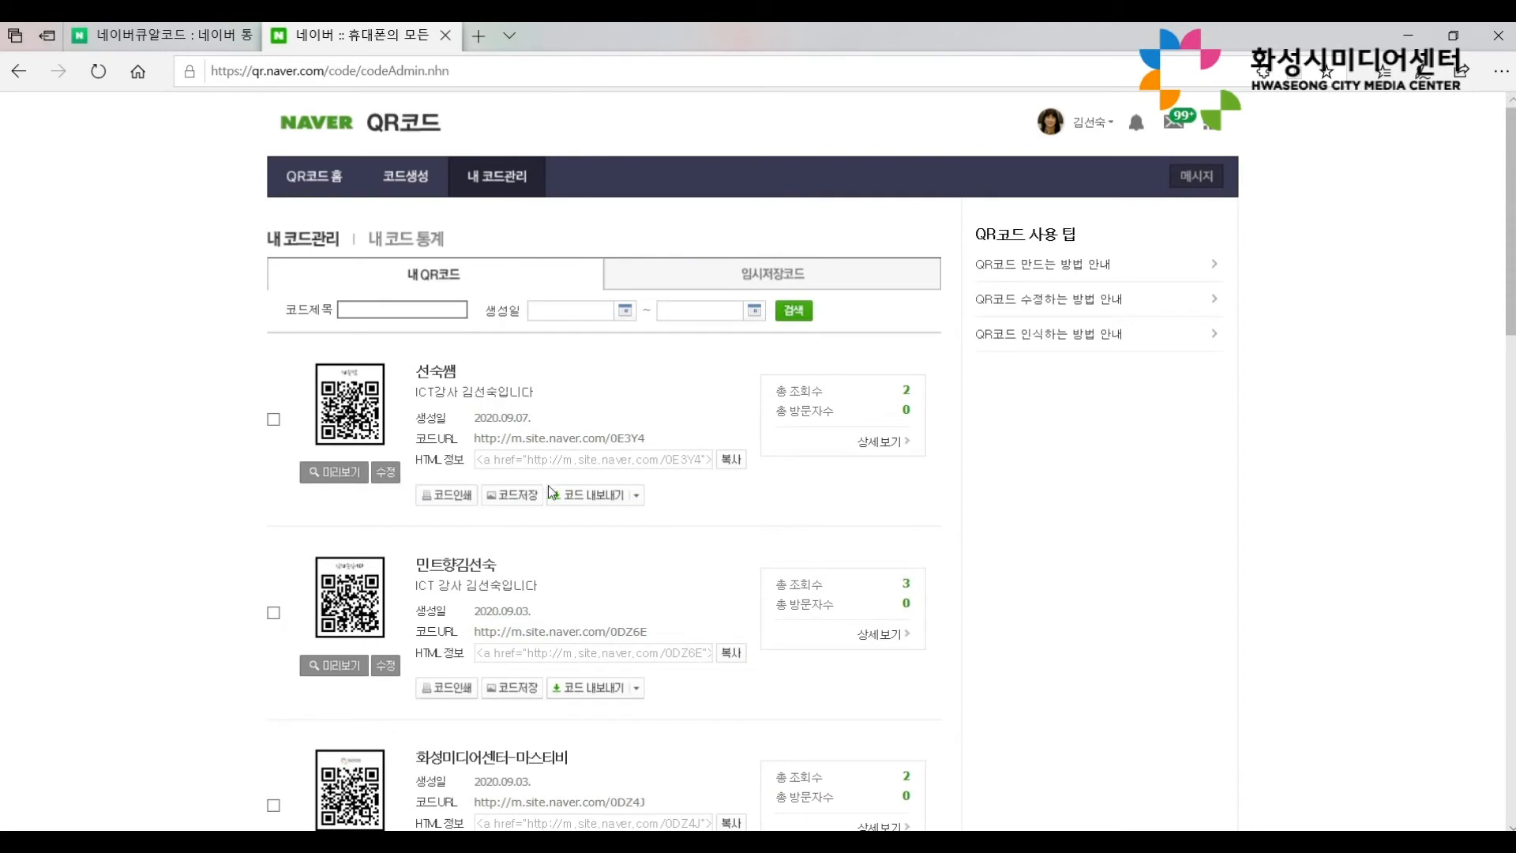
{"action": "left_click", "coordinate": [334, 472]}
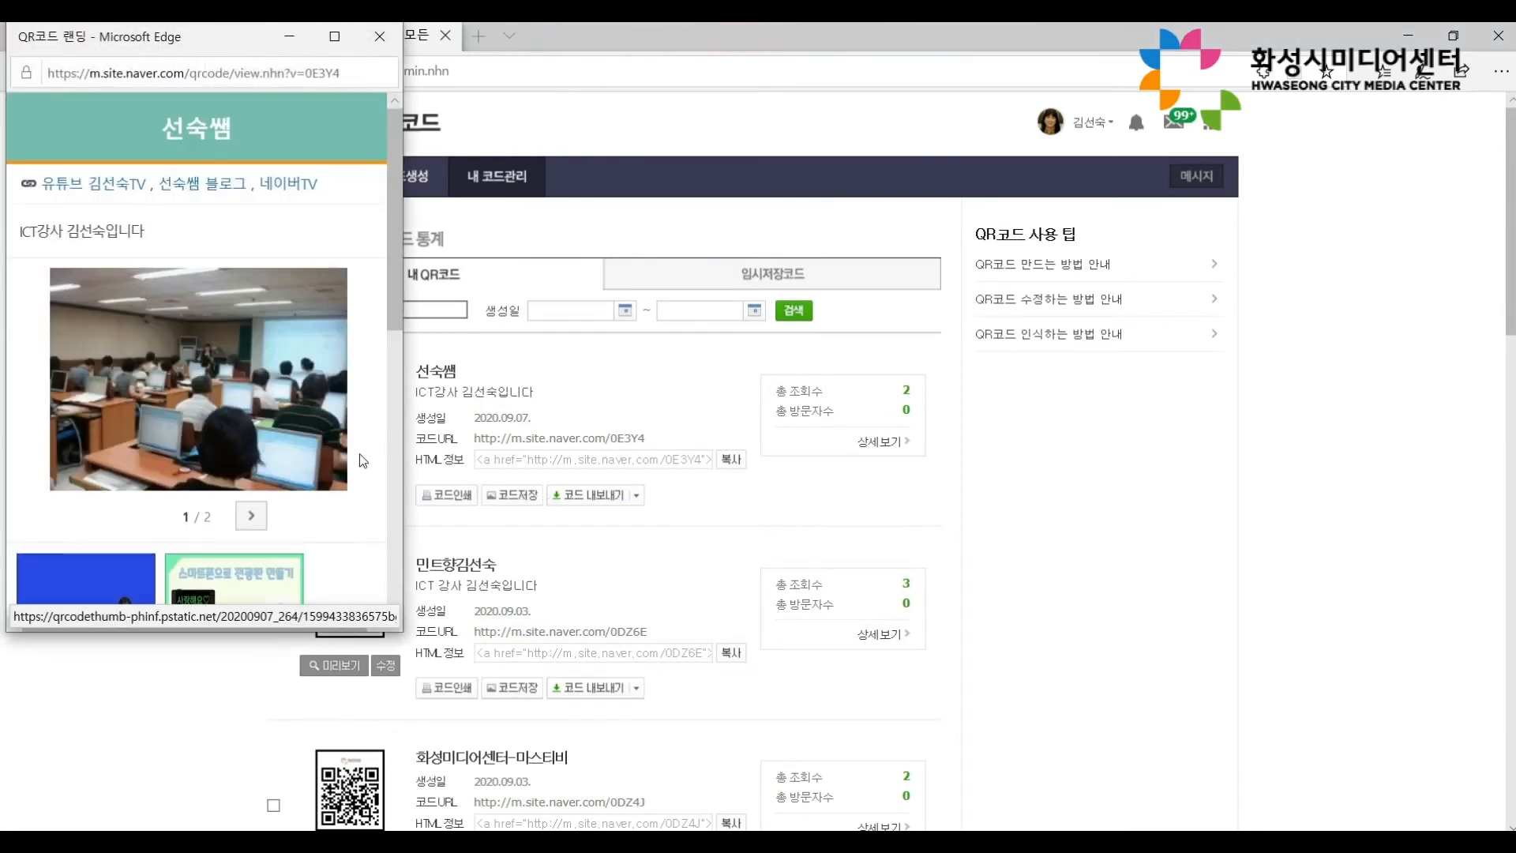
{"action": "left_click_drag", "start_coordinate": [204, 42], "coordinate": [455, 96]}
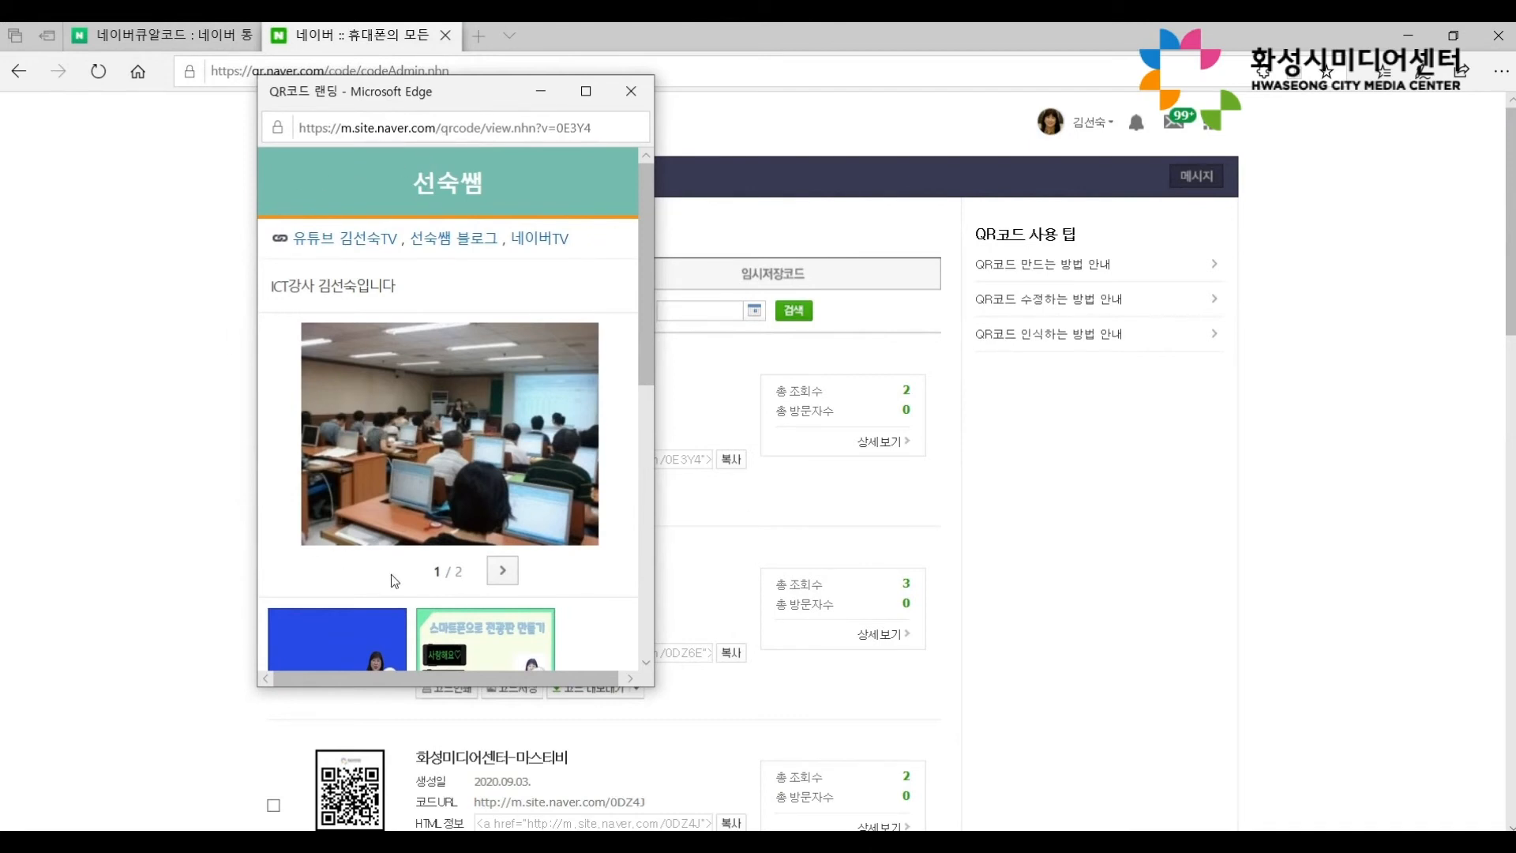
{"action": "left_click", "coordinate": [347, 236]}
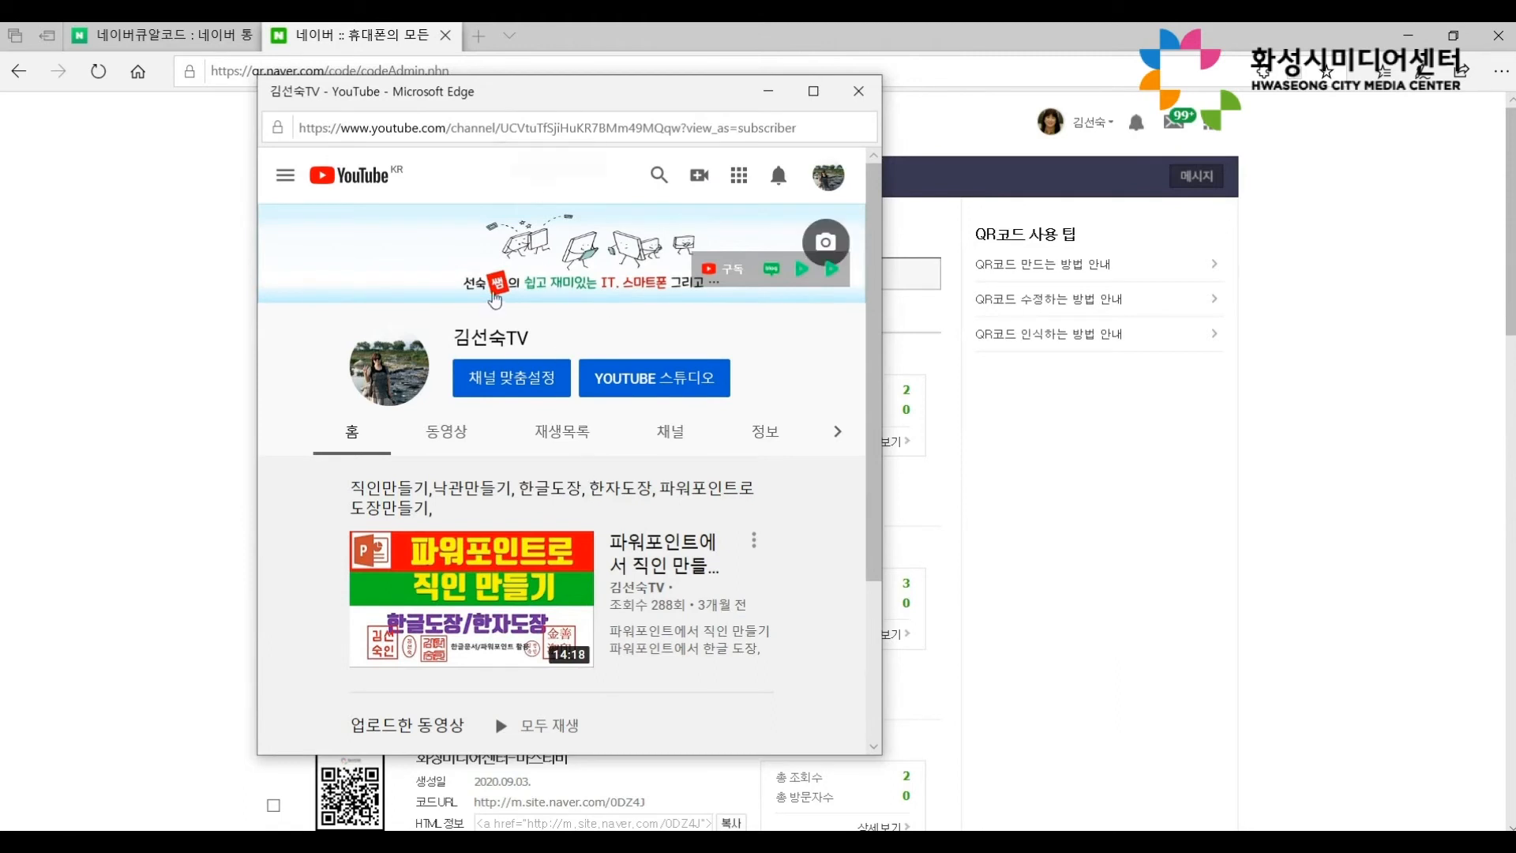
{"action": "left_click", "coordinate": [859, 92]}
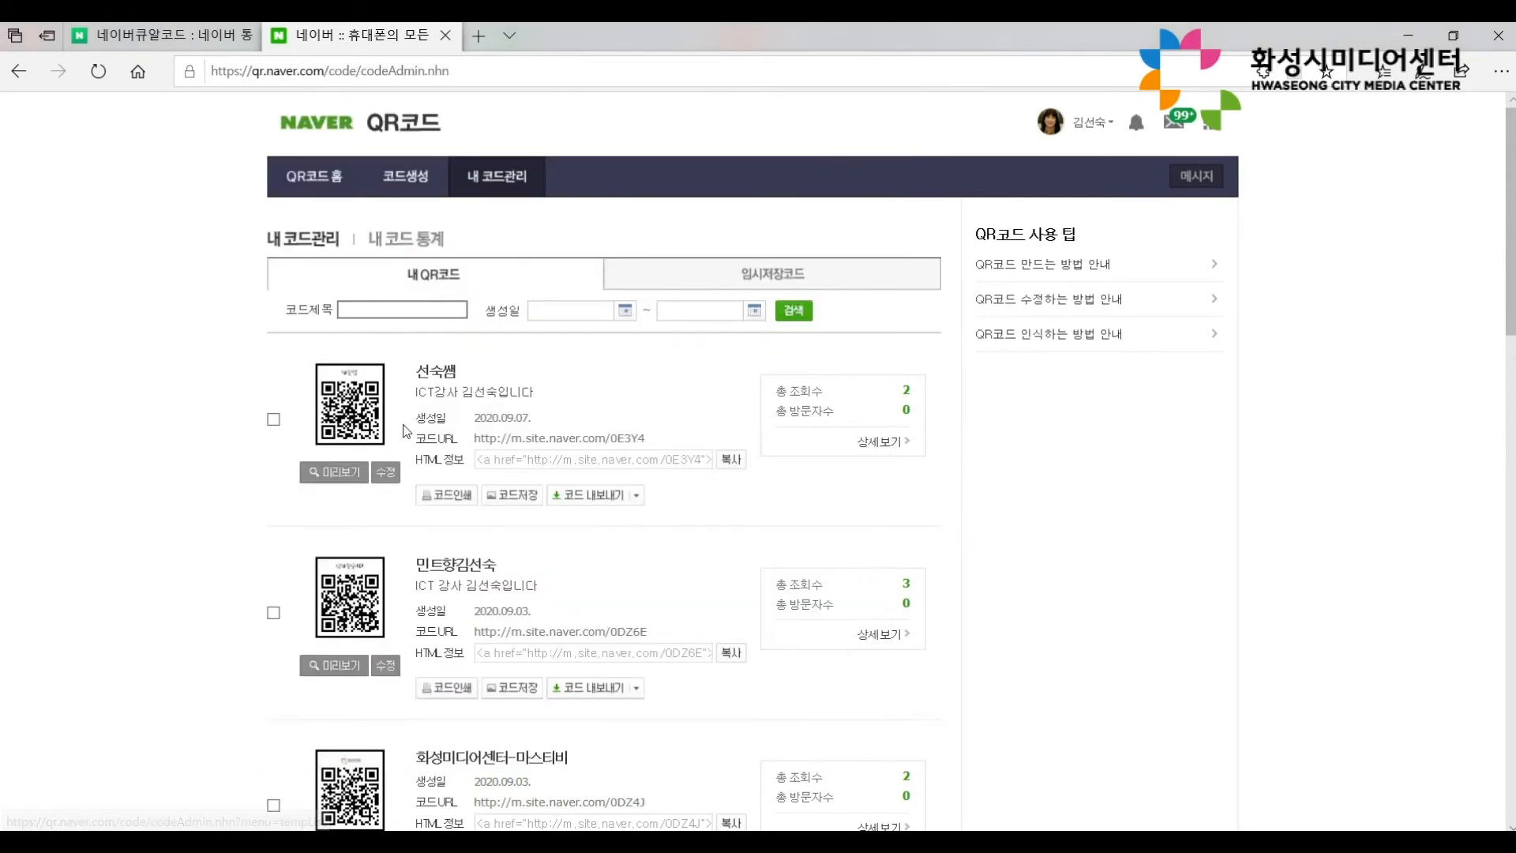
Preview the first code's page again and check that its blog link opens.
{"action": "left_click", "coordinate": [349, 472]}
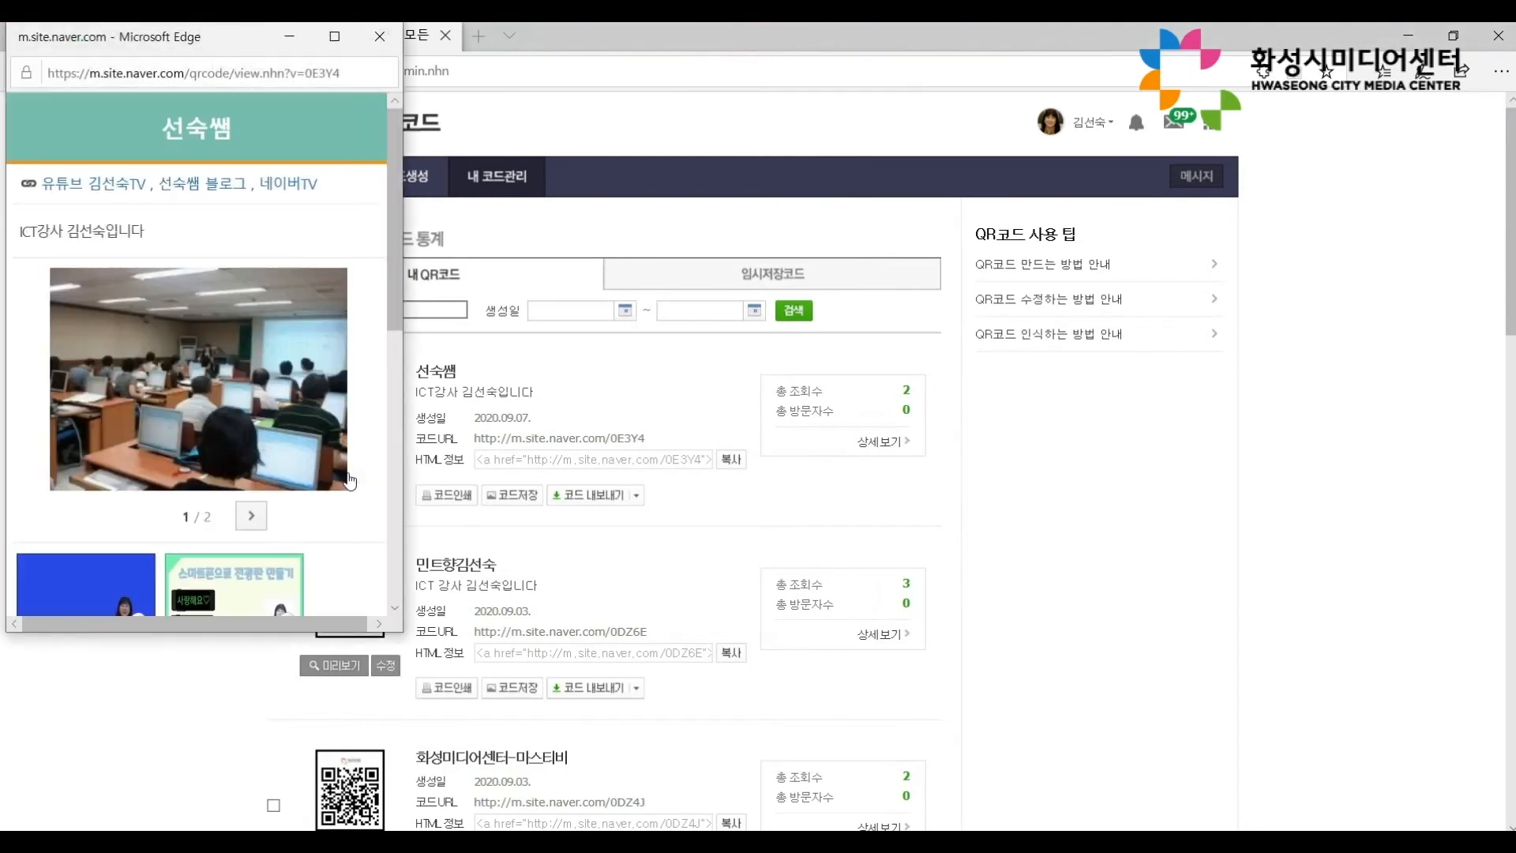
{"action": "left_click_drag", "start_coordinate": [241, 52], "coordinate": [398, 115]}
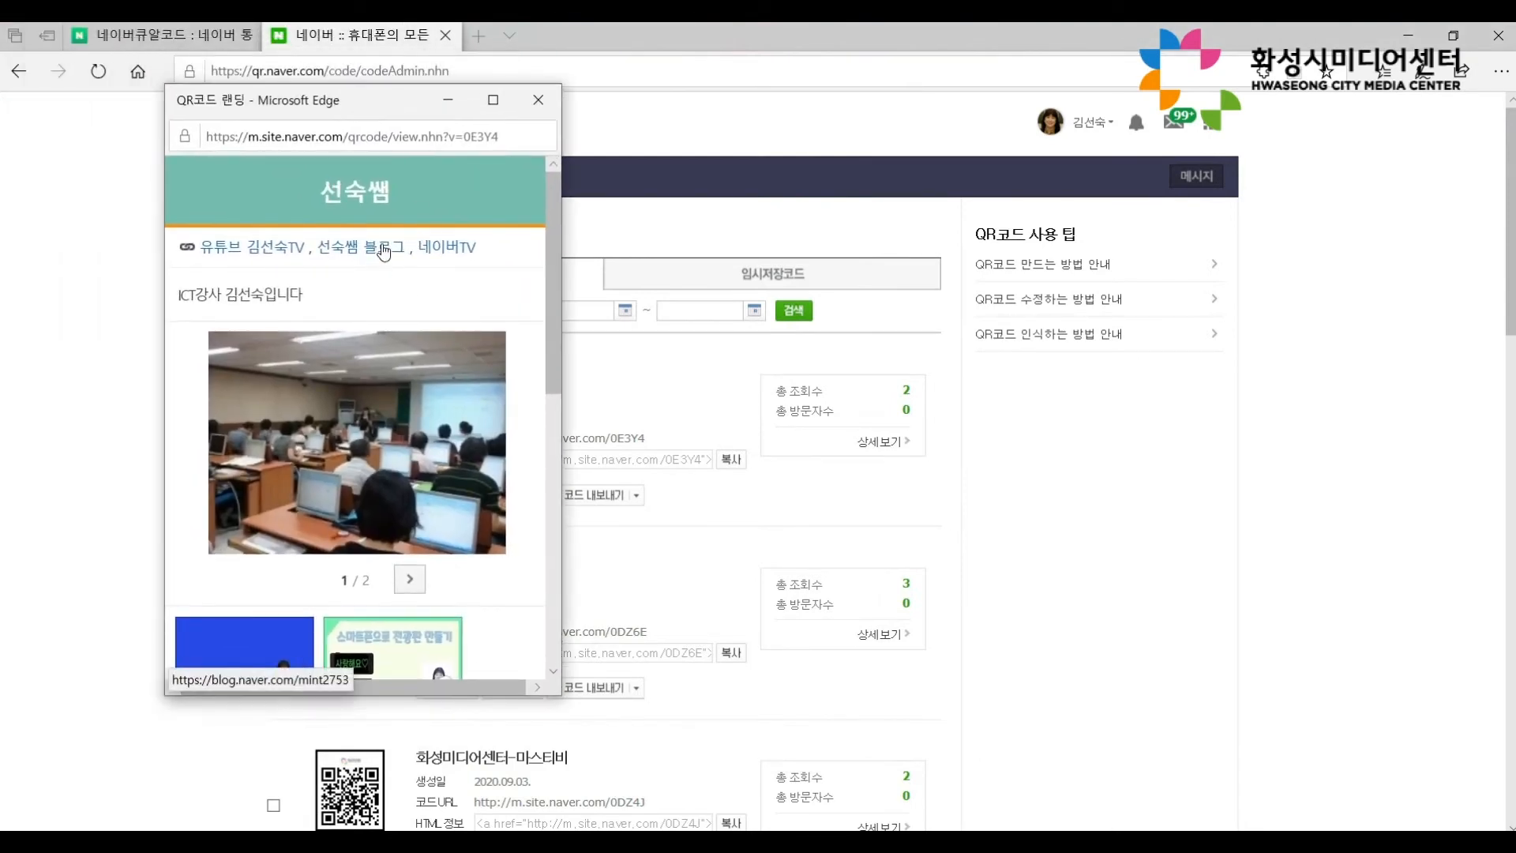
{"action": "left_click", "coordinate": [384, 251]}
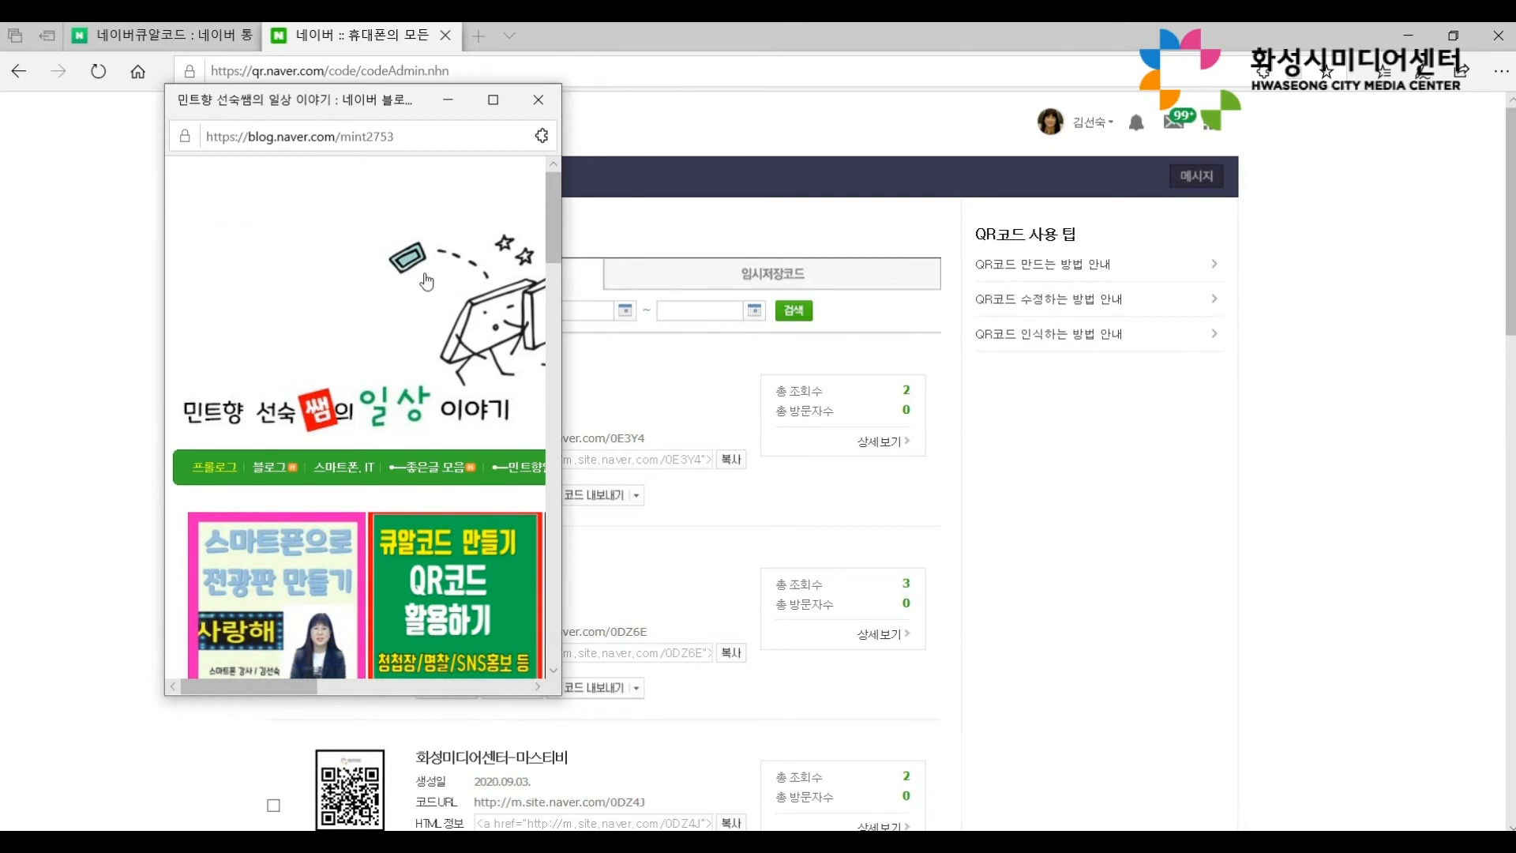
{"action": "left_click", "coordinate": [538, 100]}
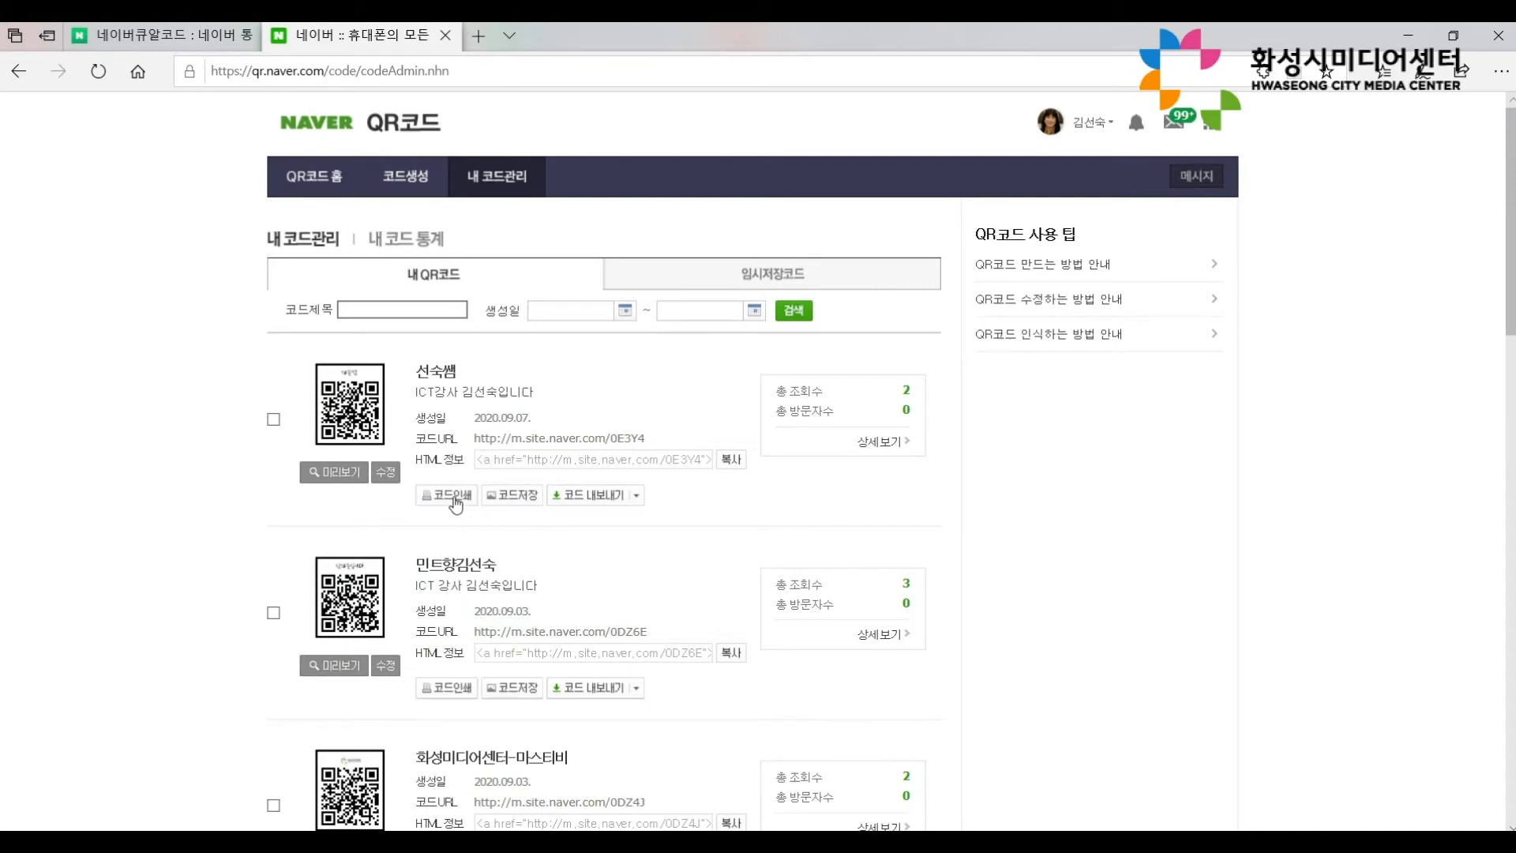
Save the first code as a 9.7 x 9.7 cm JPG in the 마스티비_큐알코드 folder, named with its code title plus -정보형.
{"action": "left_click", "coordinate": [514, 498]}
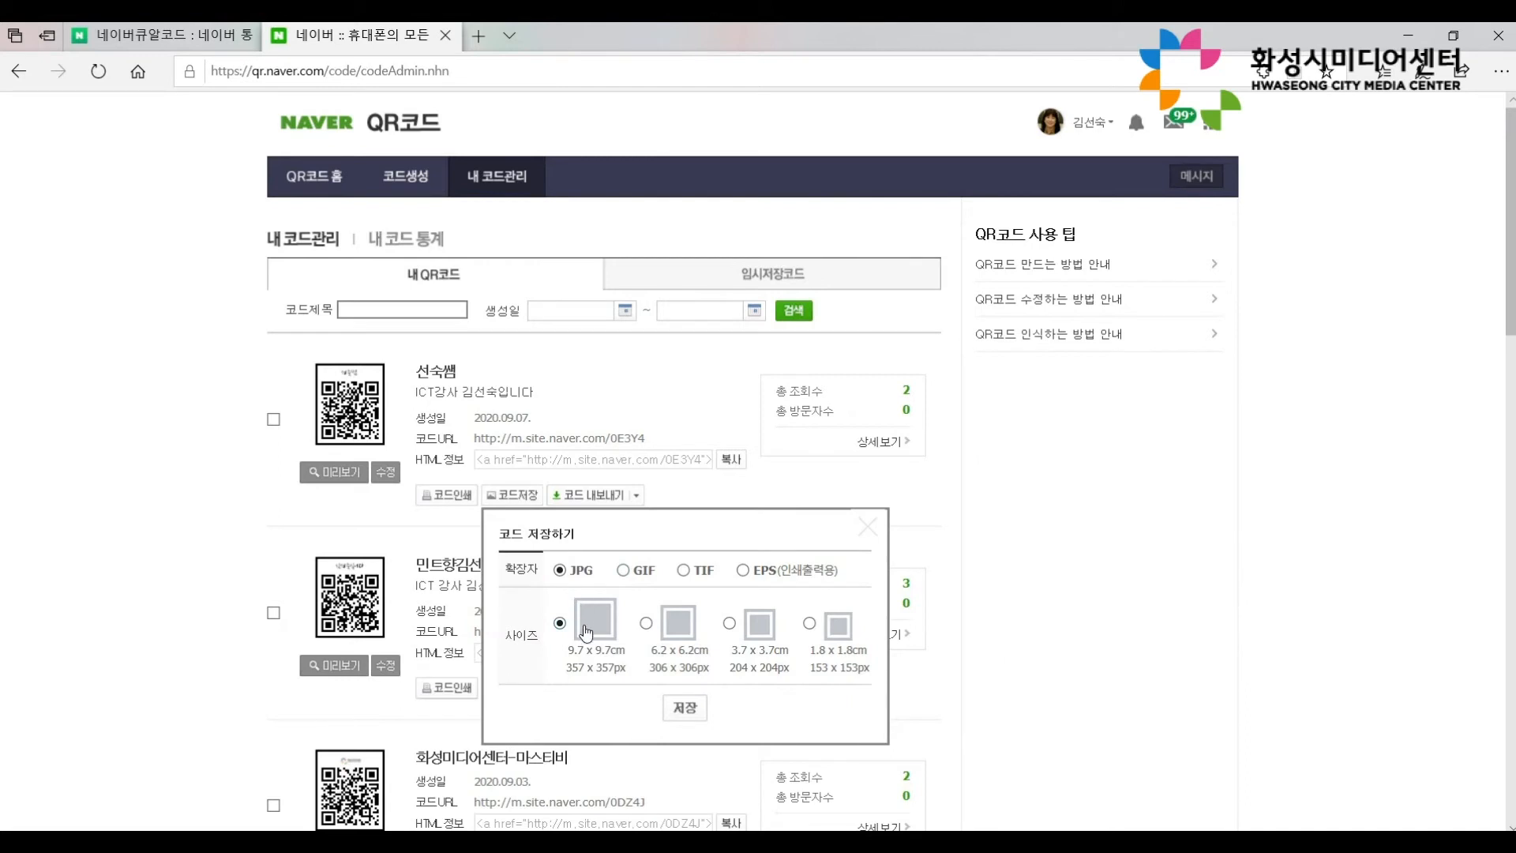
{"action": "left_click", "coordinate": [685, 708]}
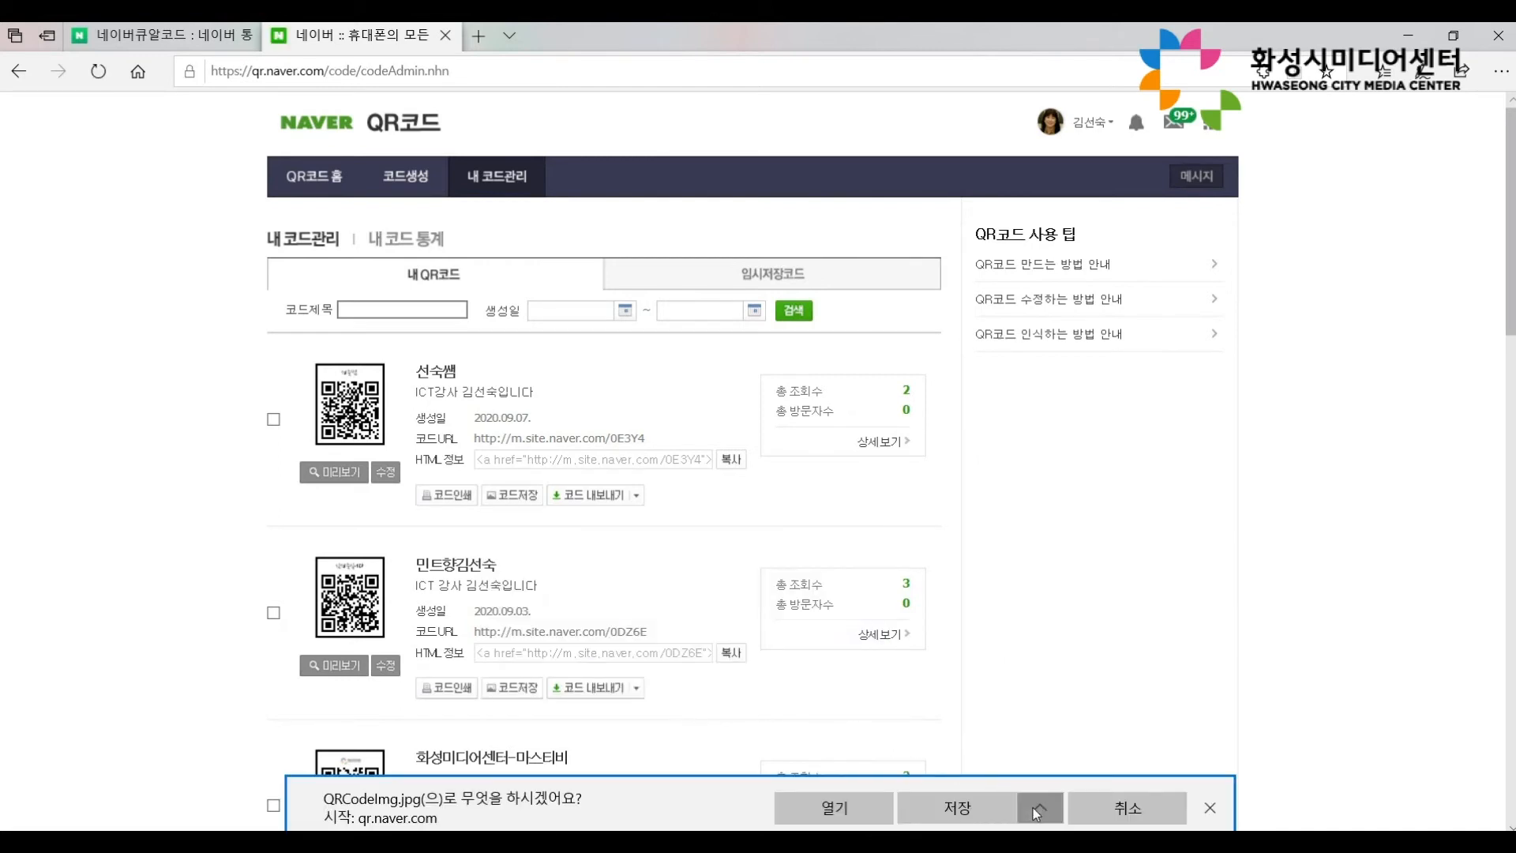
{"action": "left_click", "coordinate": [1002, 787]}
{"action": "left_click_drag", "start_coordinate": [648, 60], "coordinate": [725, 94]}
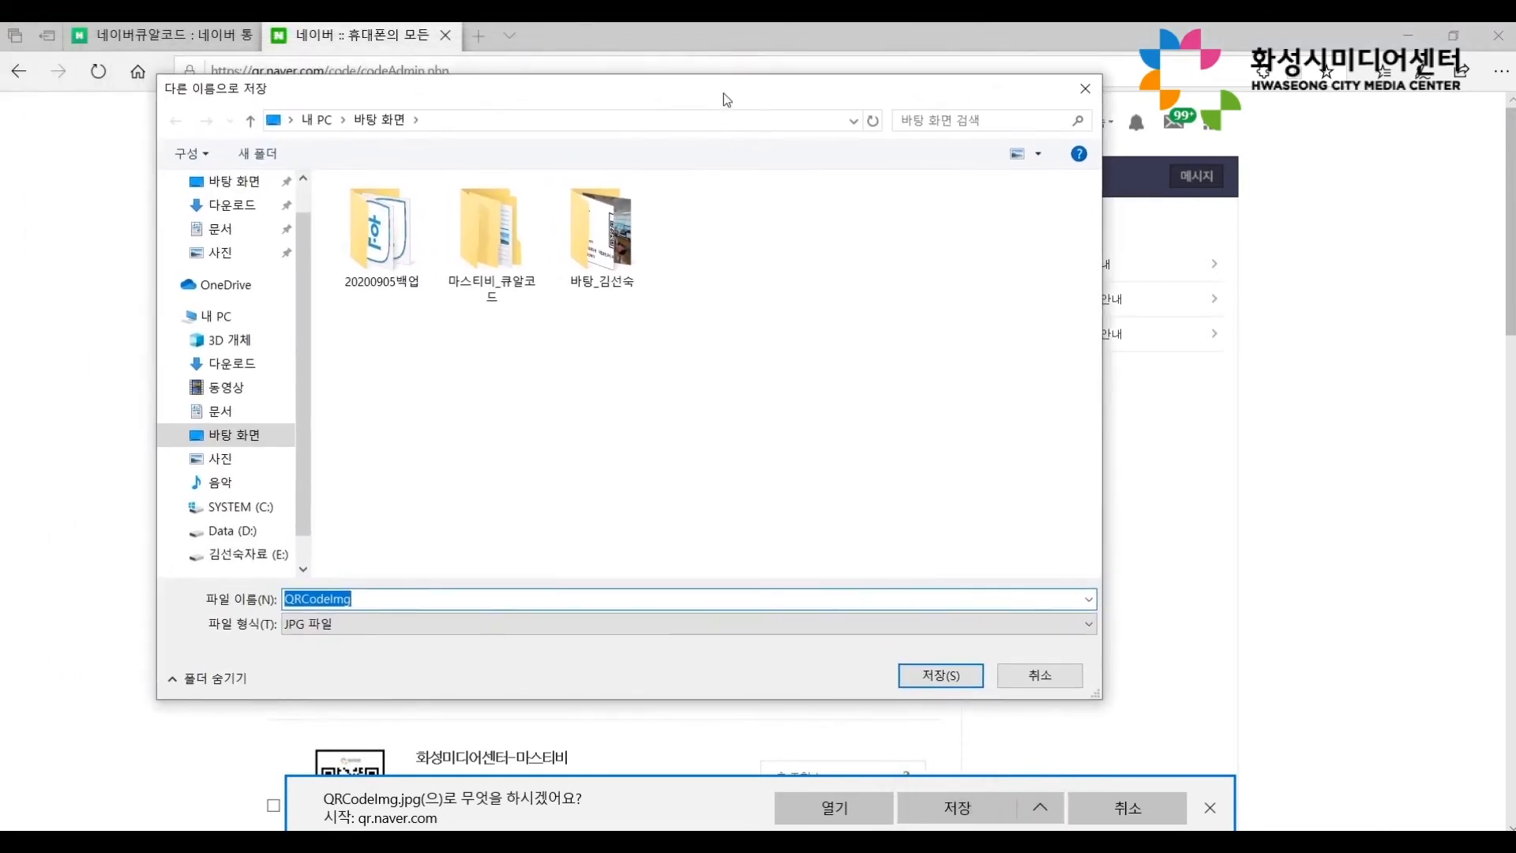
{"action": "double_click", "coordinate": [496, 235]}
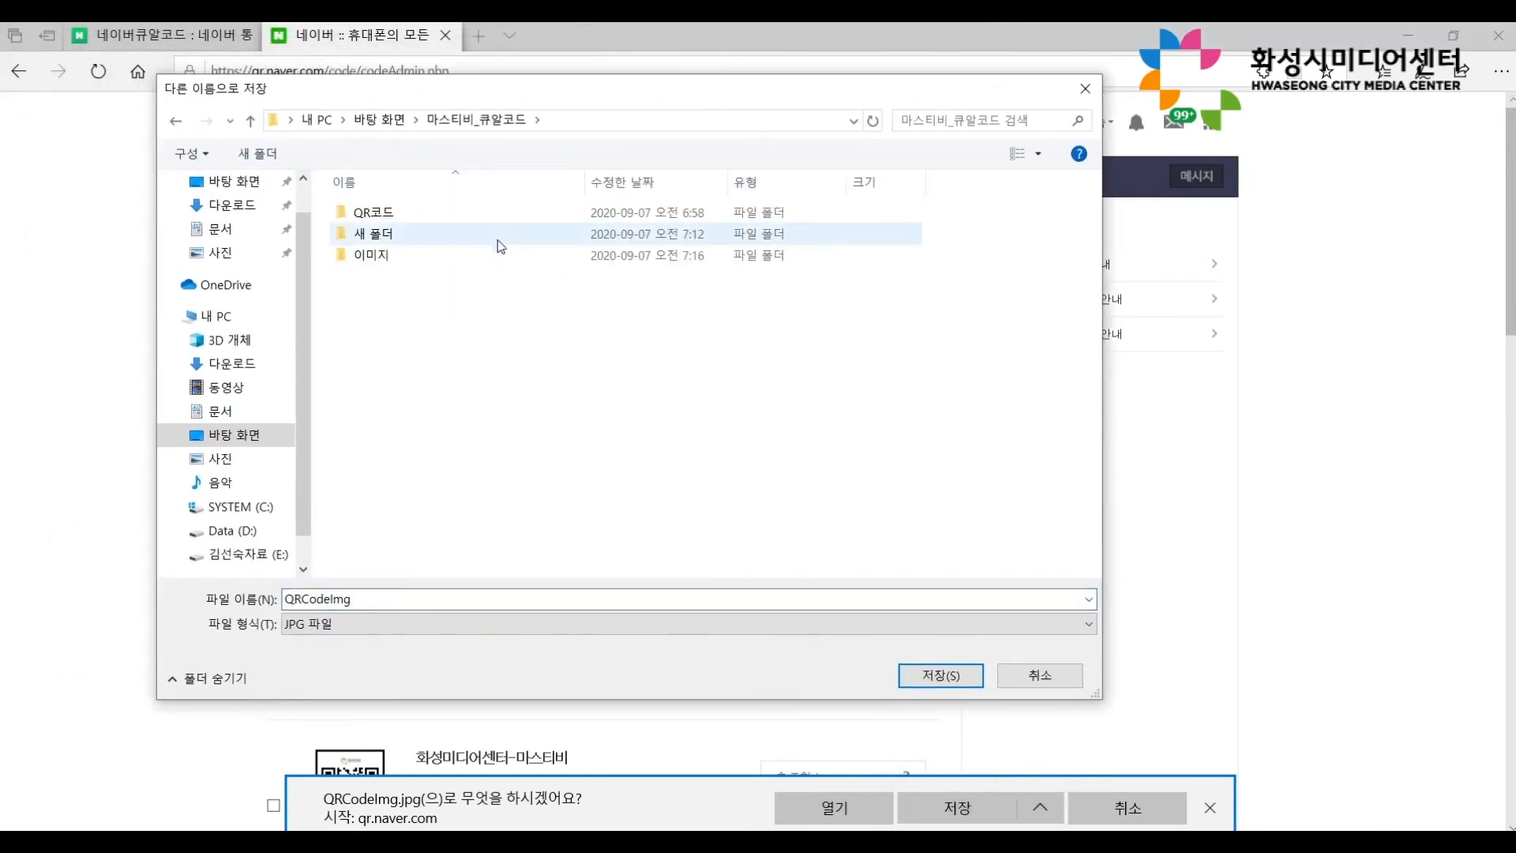
{"action": "double_click", "coordinate": [366, 598]}
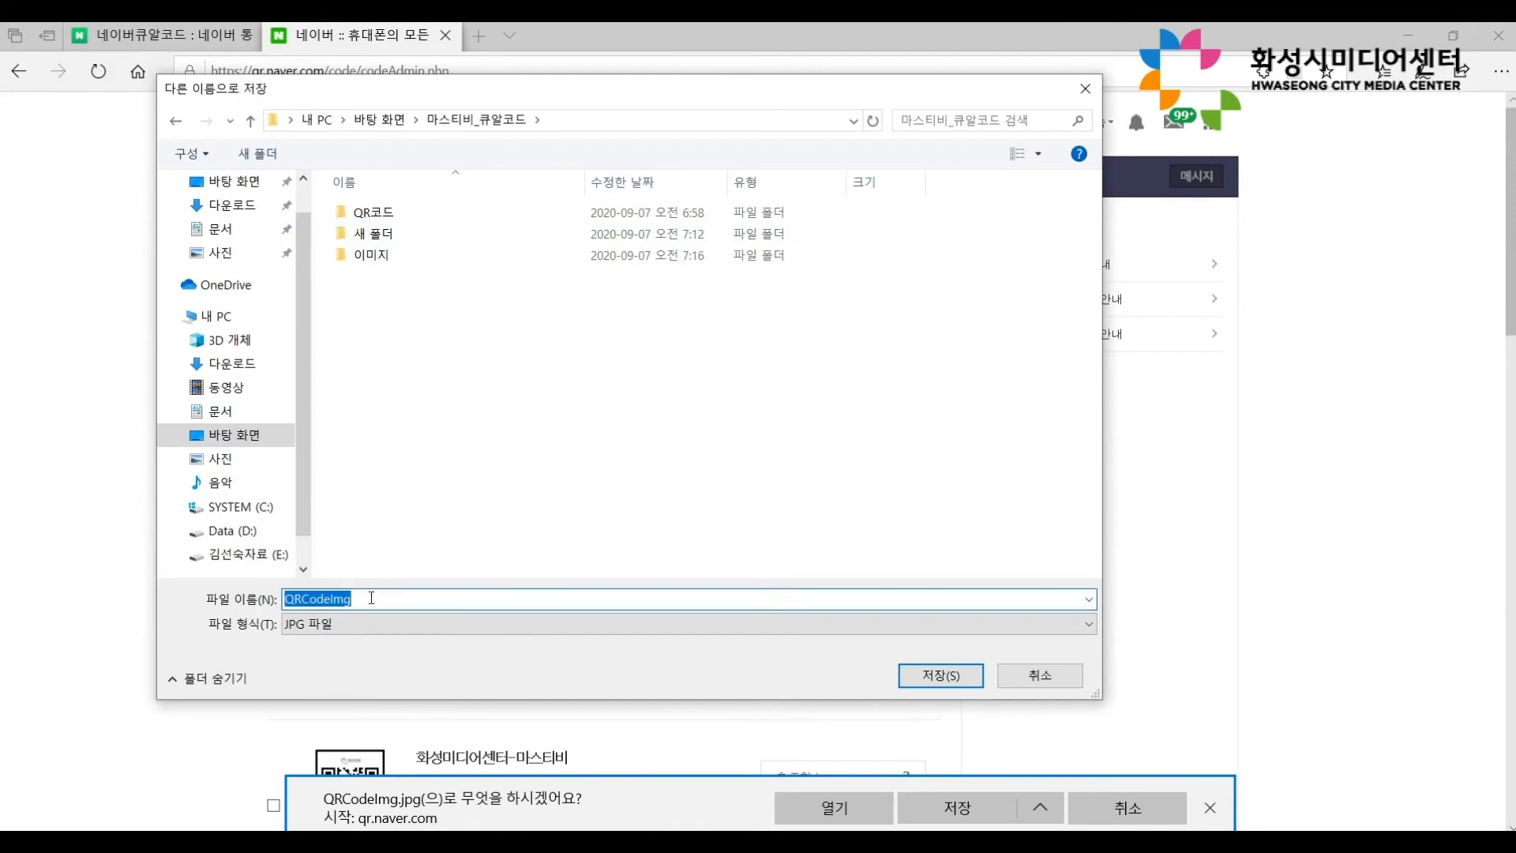
{"action": "type", "text": "tj선숙ㅆ-정보혀"}
{"action": "left_click", "coordinate": [931, 672]}
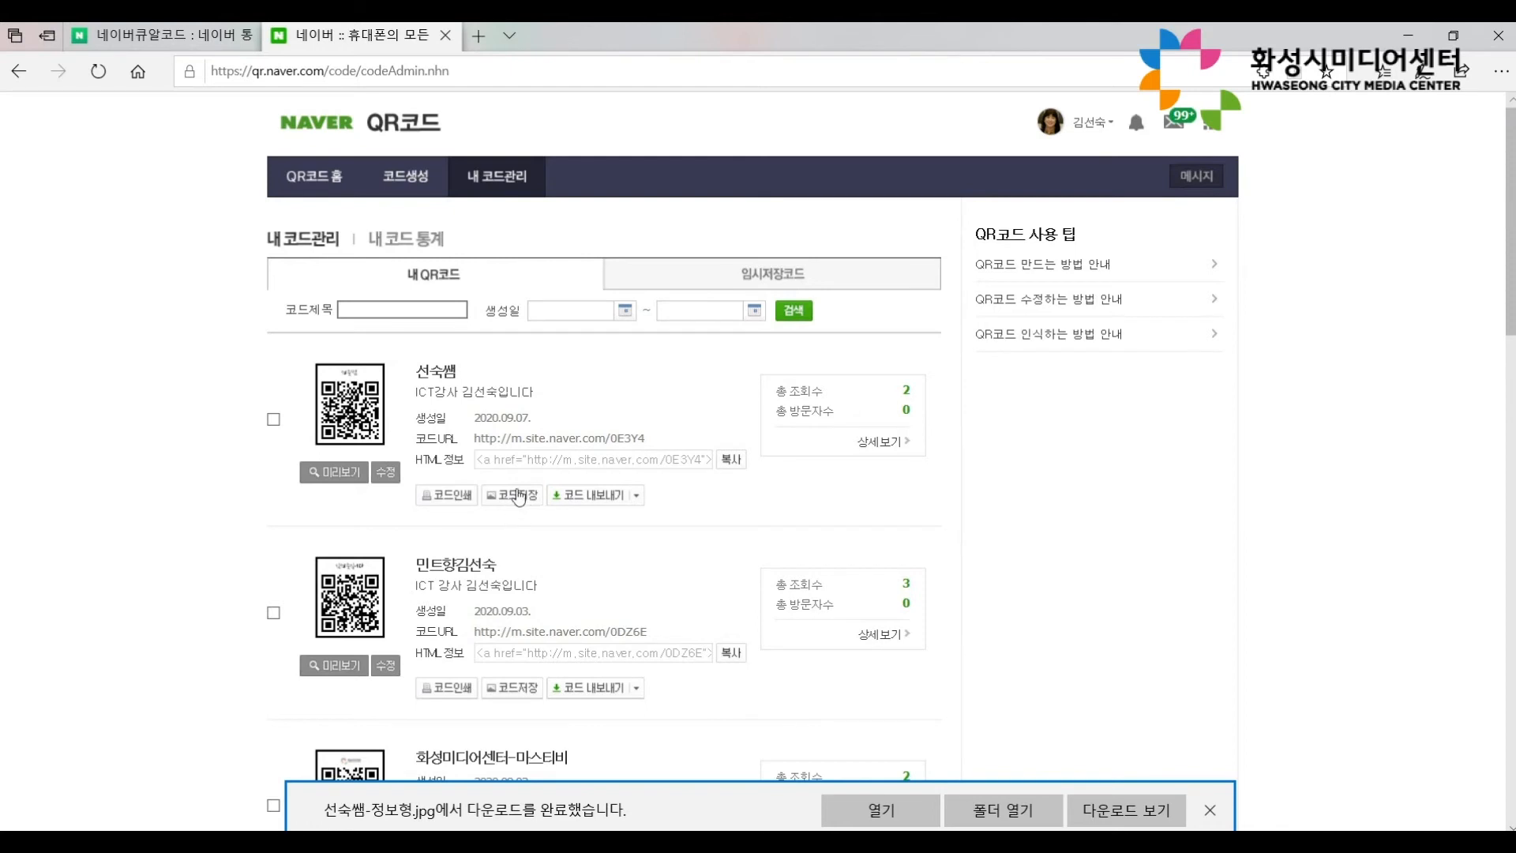
{"action": "left_click", "coordinate": [1209, 810]}
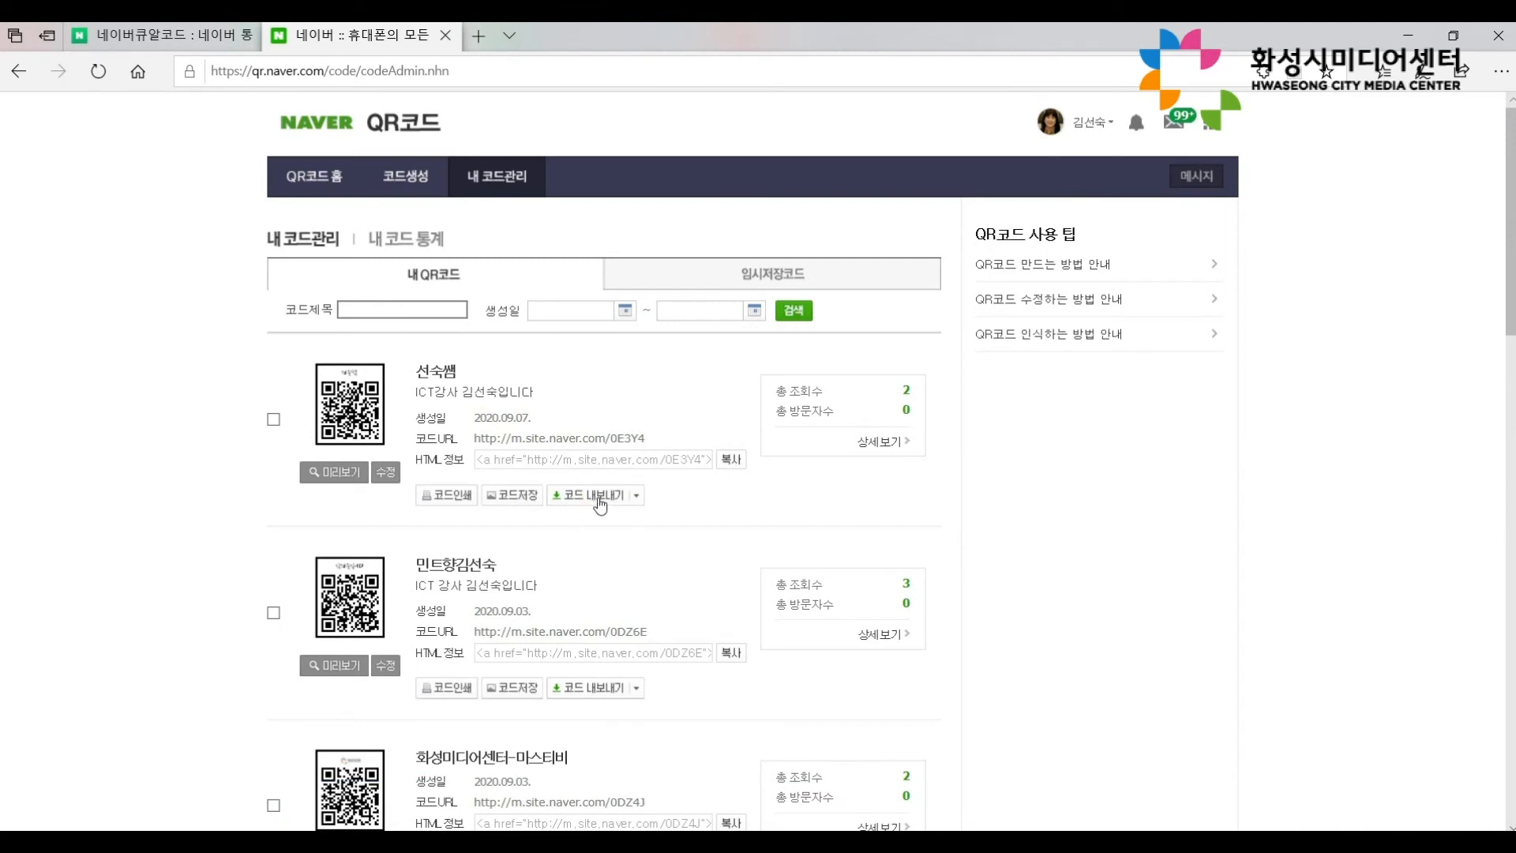
Export the first code with 블로그에 담기, view the blog post draft and return to the code list.
{"action": "left_click", "coordinate": [636, 498]}
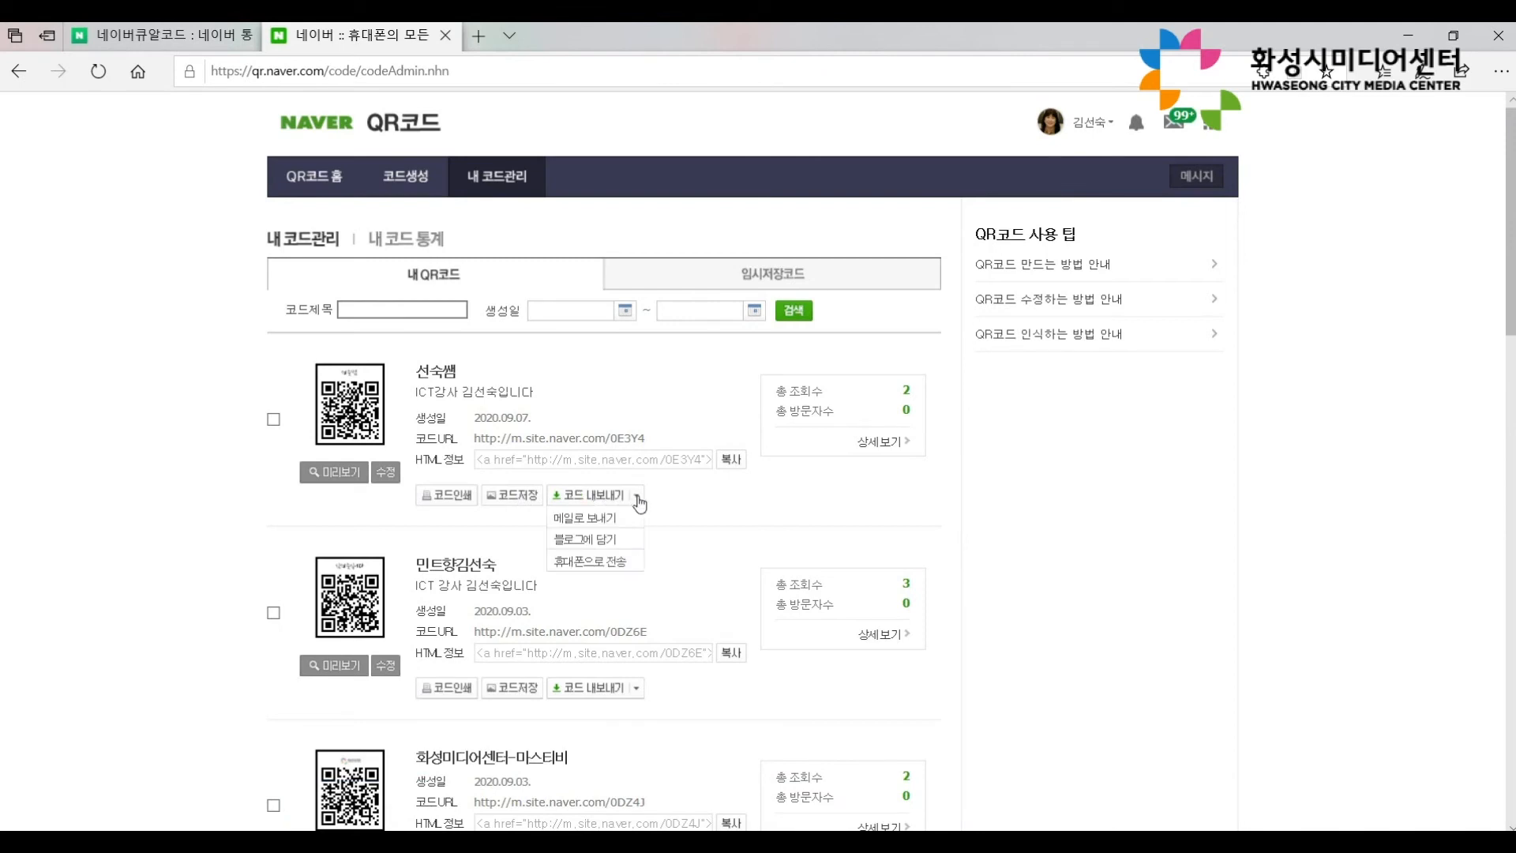
{"action": "left_click", "coordinate": [585, 540]}
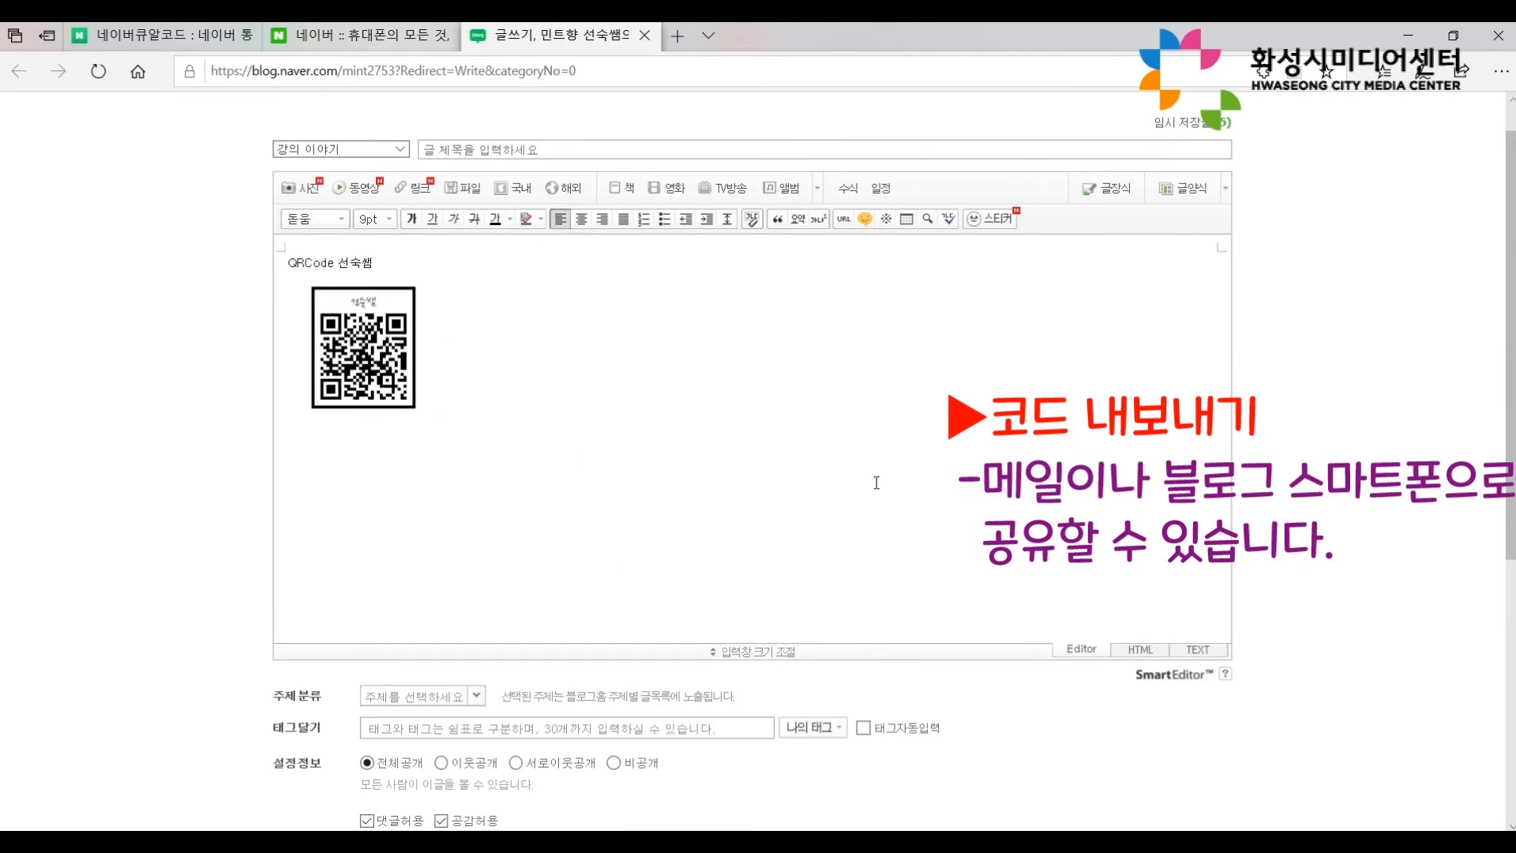
{"action": "left_click", "coordinate": [381, 35]}
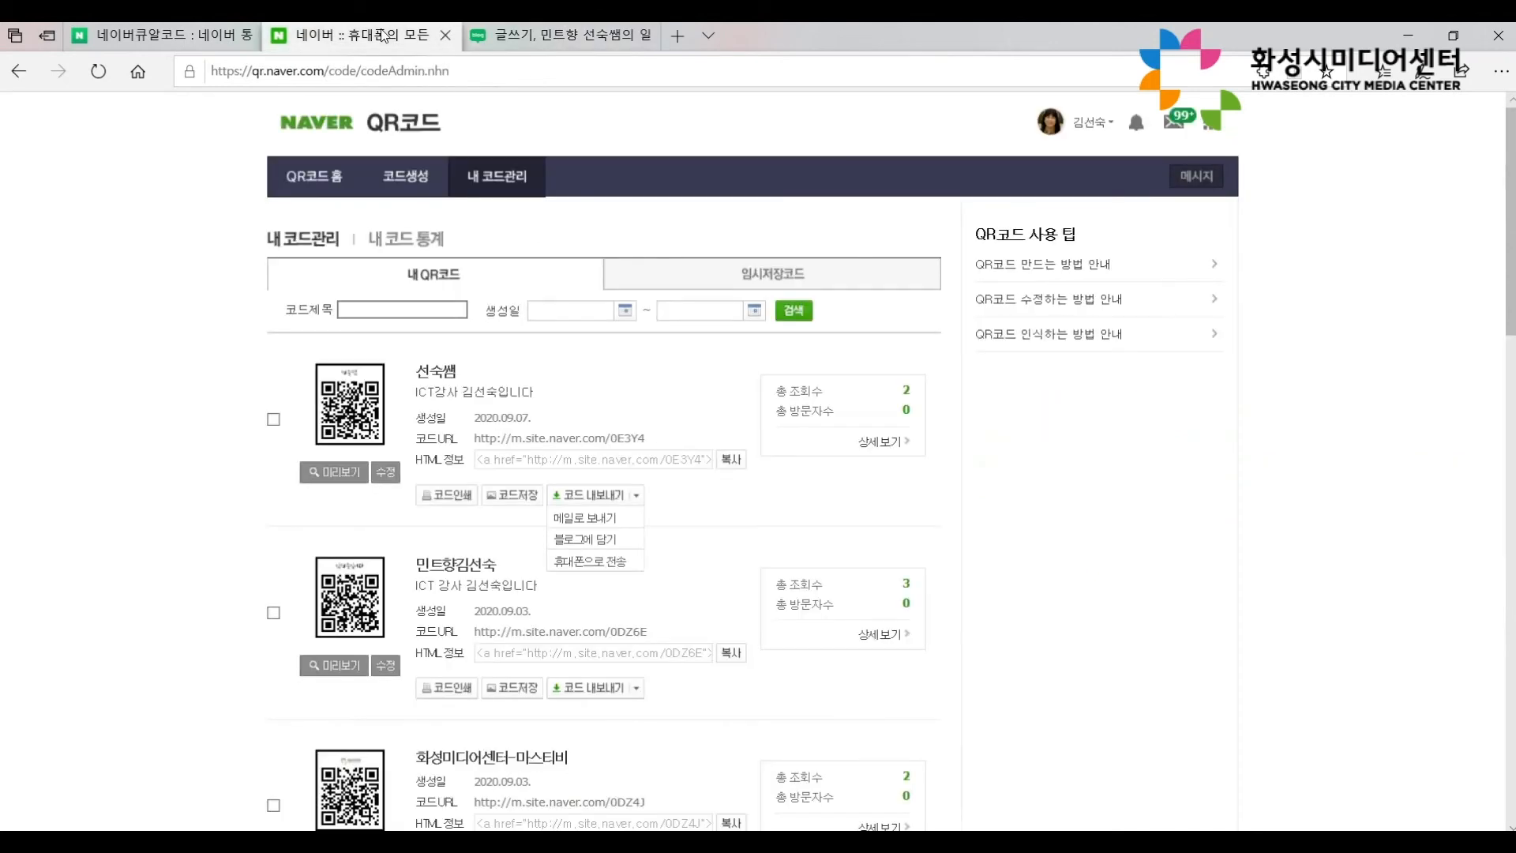
Export the first code with 메일로 보내기, view the mail draft containing it and close the draft unsent.
{"action": "left_click", "coordinate": [596, 518]}
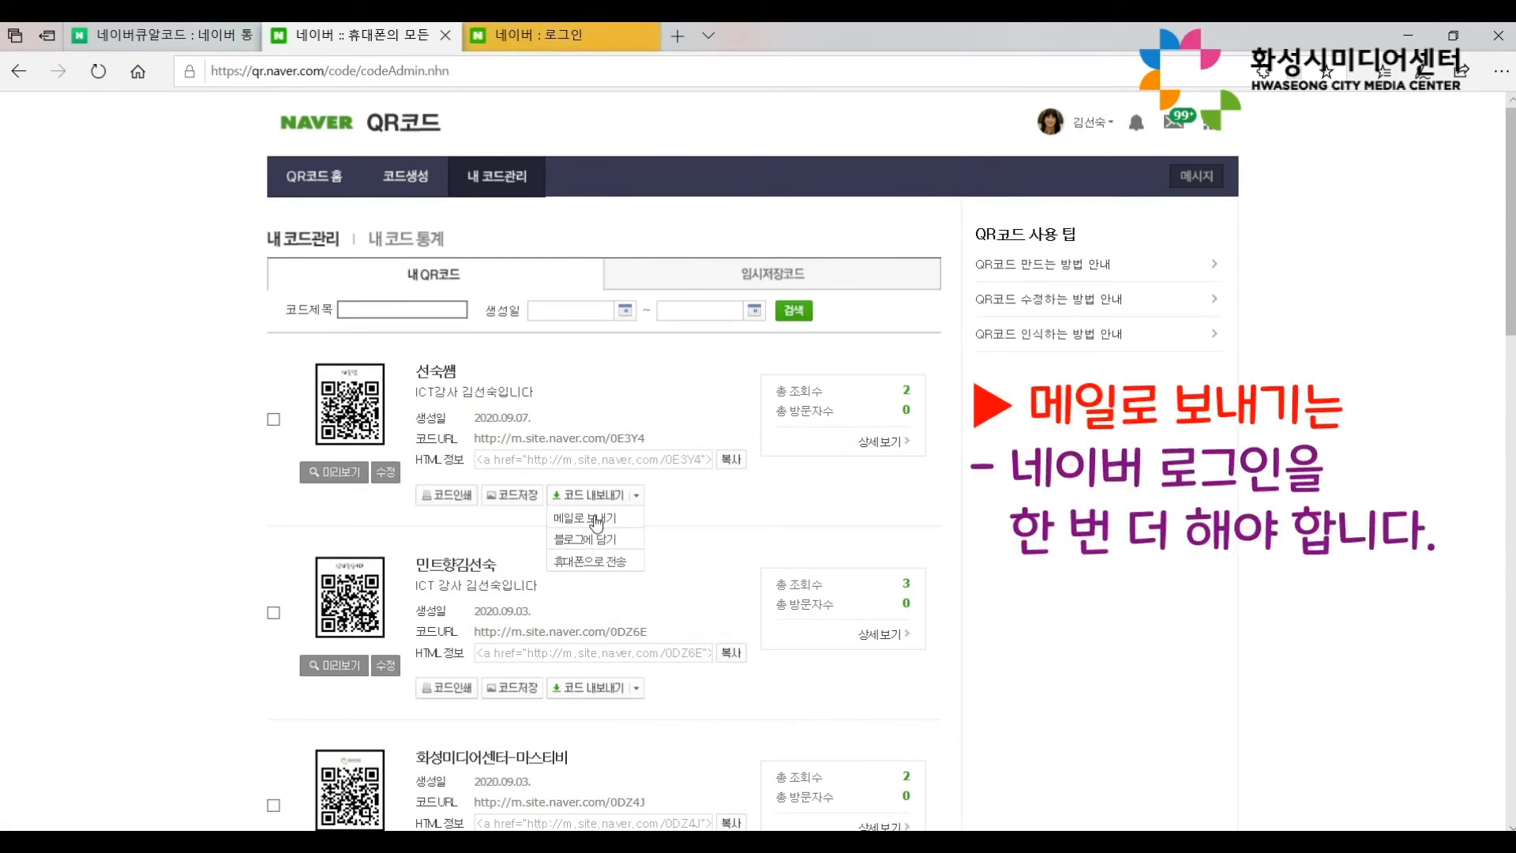
{"action": "left_click", "coordinate": [580, 39]}
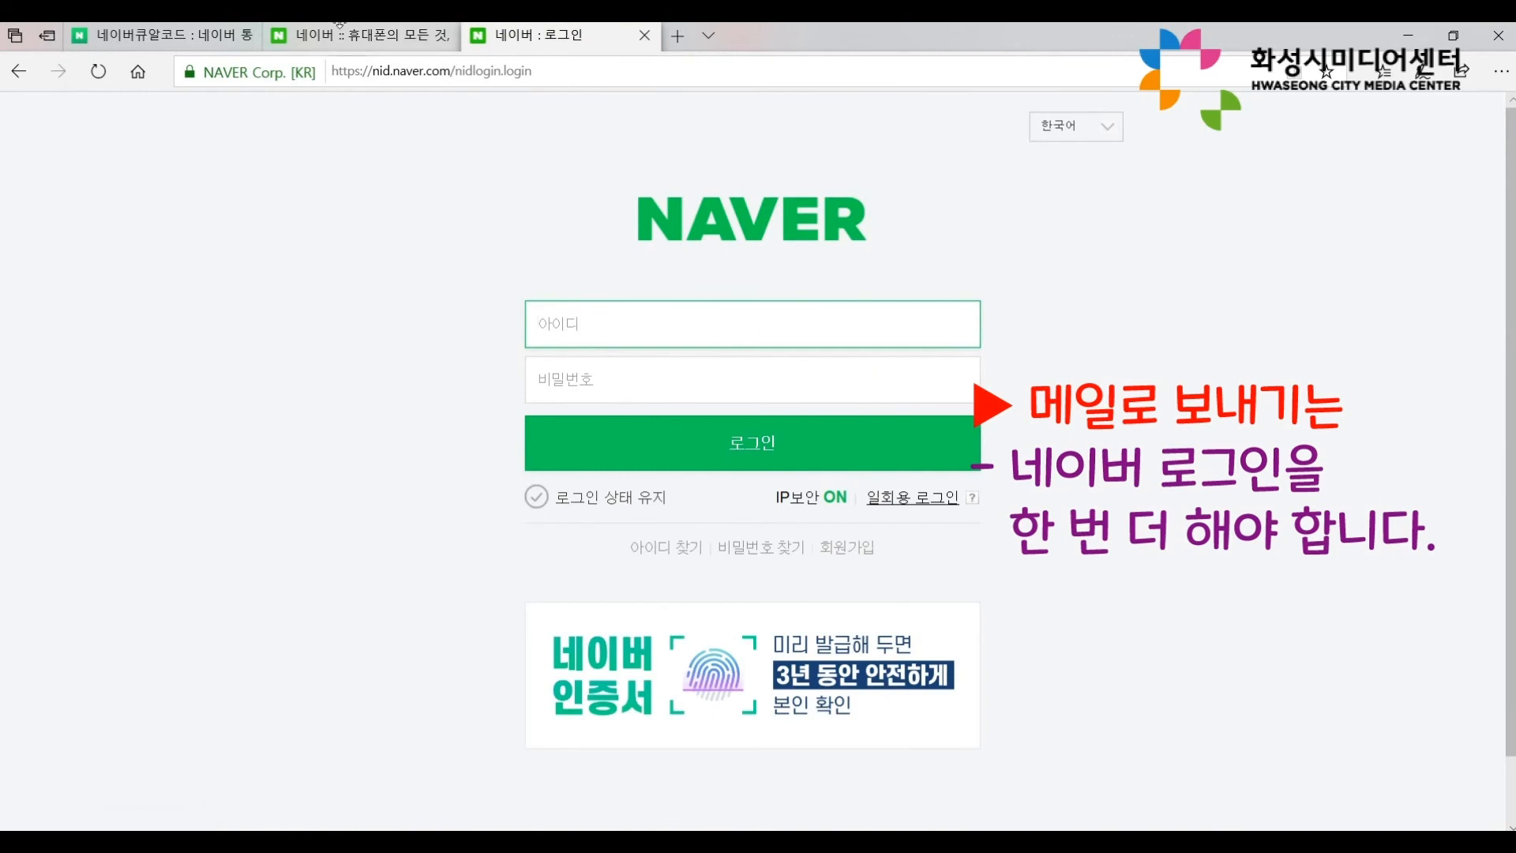
{"action": "left_click", "coordinate": [358, 40]}
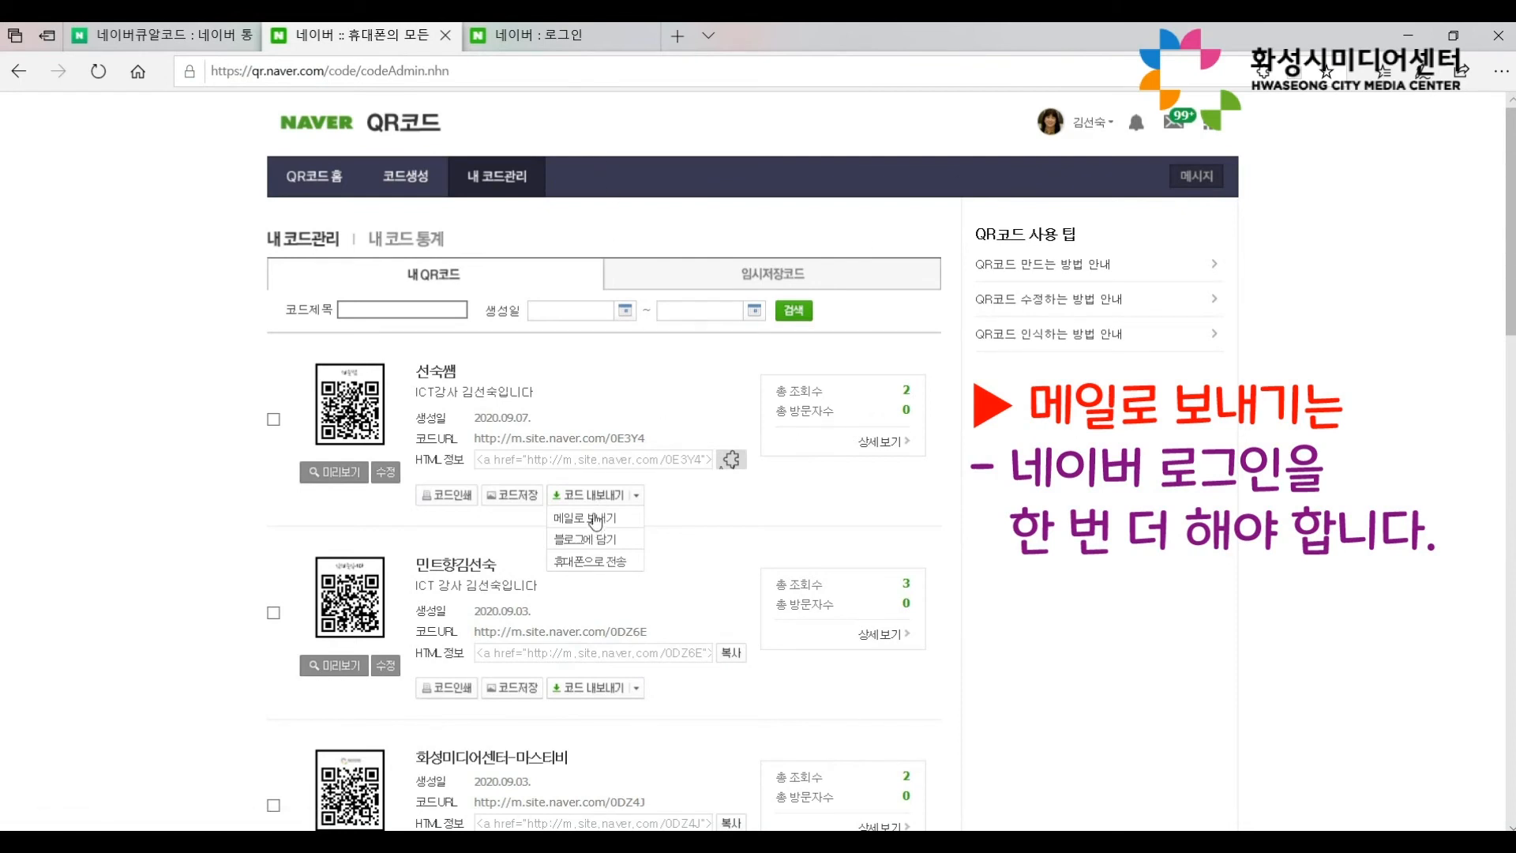
{"action": "left_click", "coordinate": [561, 35]}
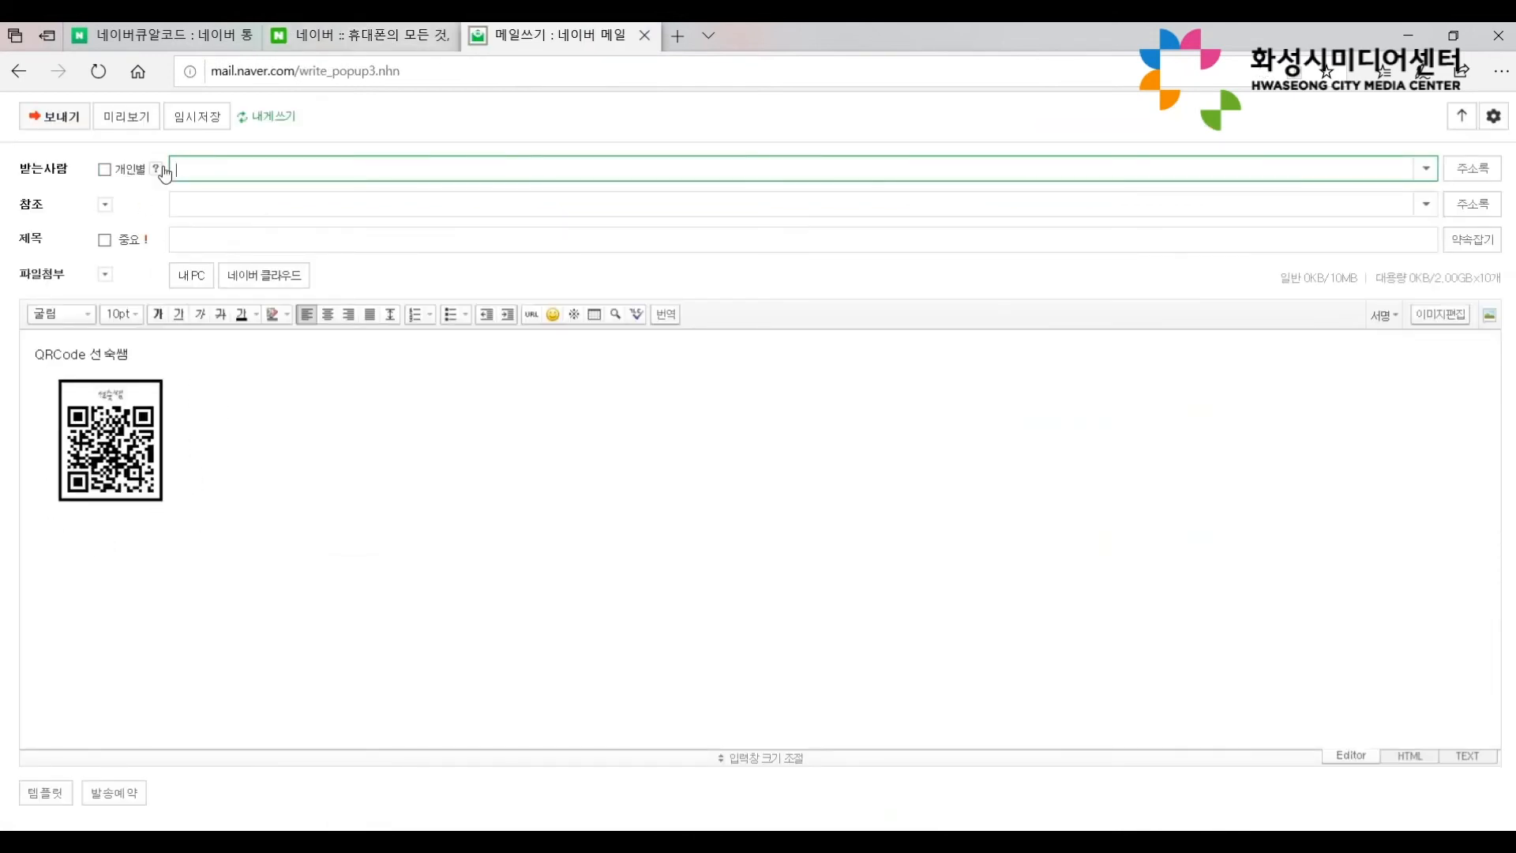
{"action": "left_click", "coordinate": [644, 35]}
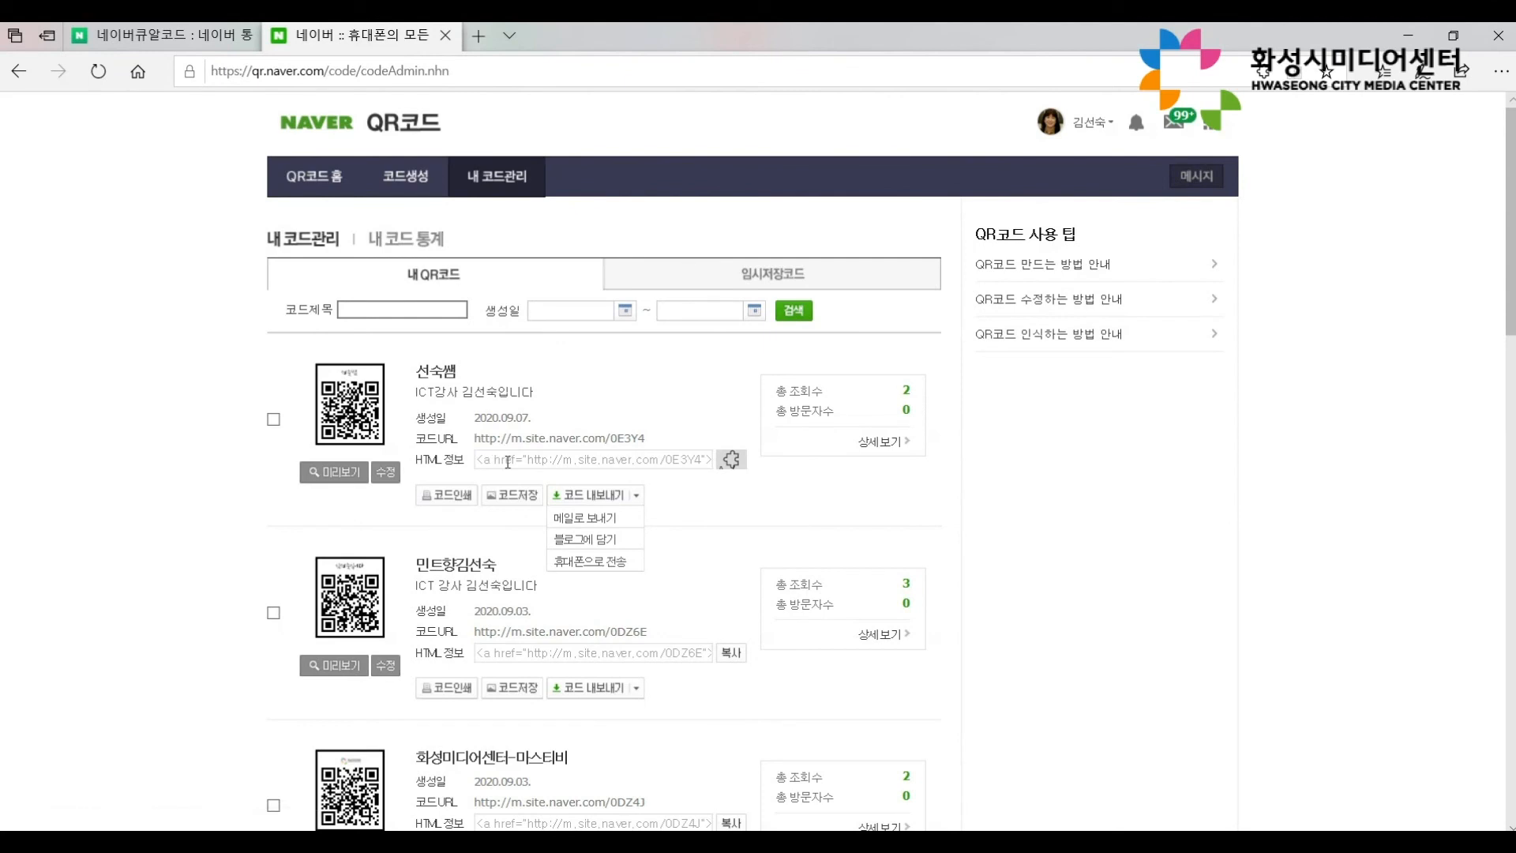
Examine the URL text message form for the first code through 휴대폰으로 전송 and close it without sending.
{"action": "left_click", "coordinate": [602, 565]}
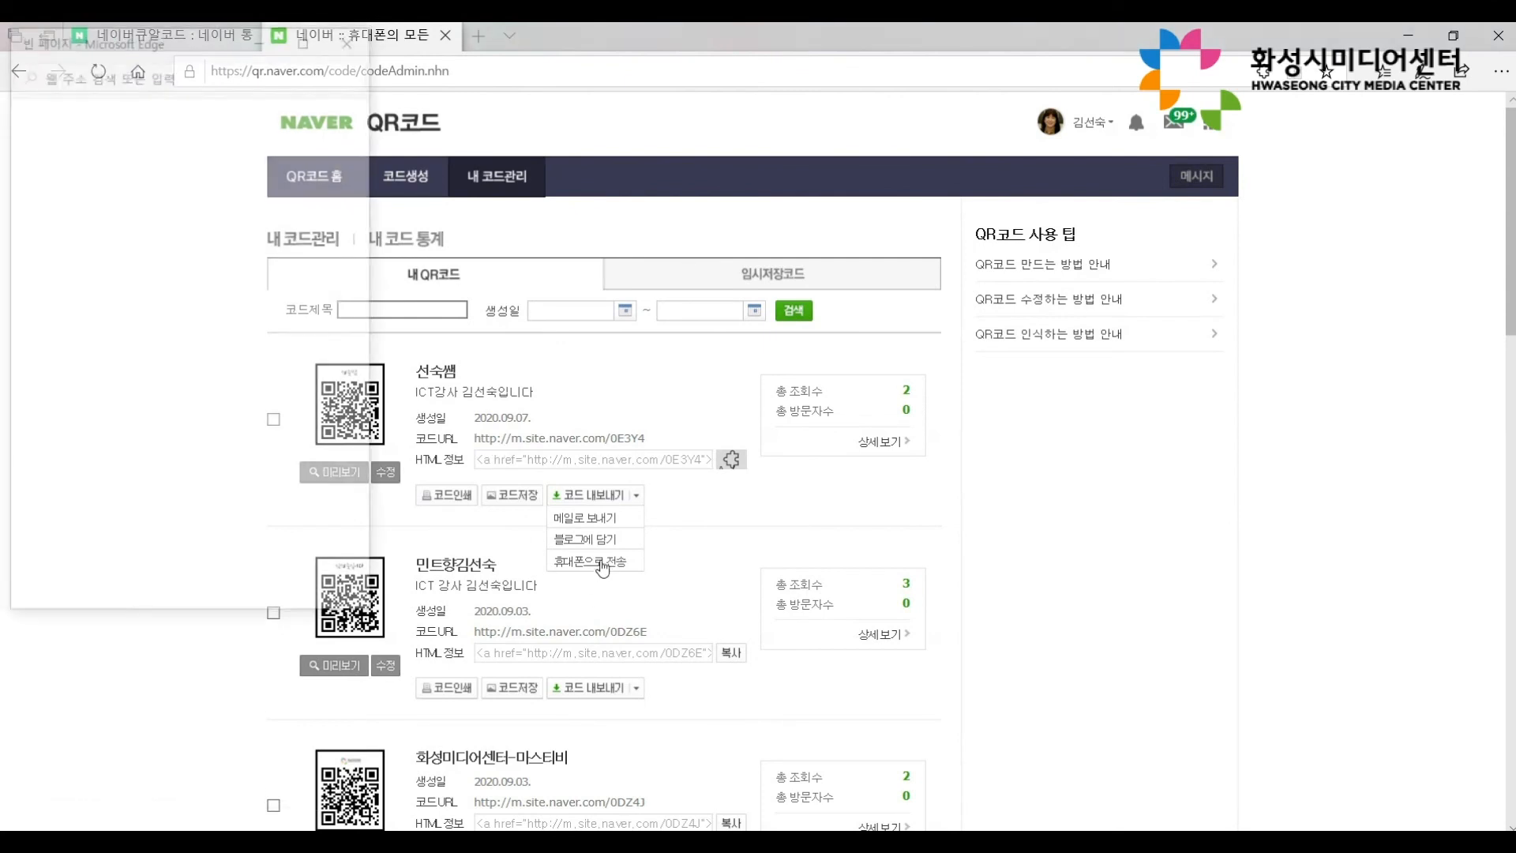
{"action": "left_click_drag", "start_coordinate": [191, 47], "coordinate": [326, 104]}
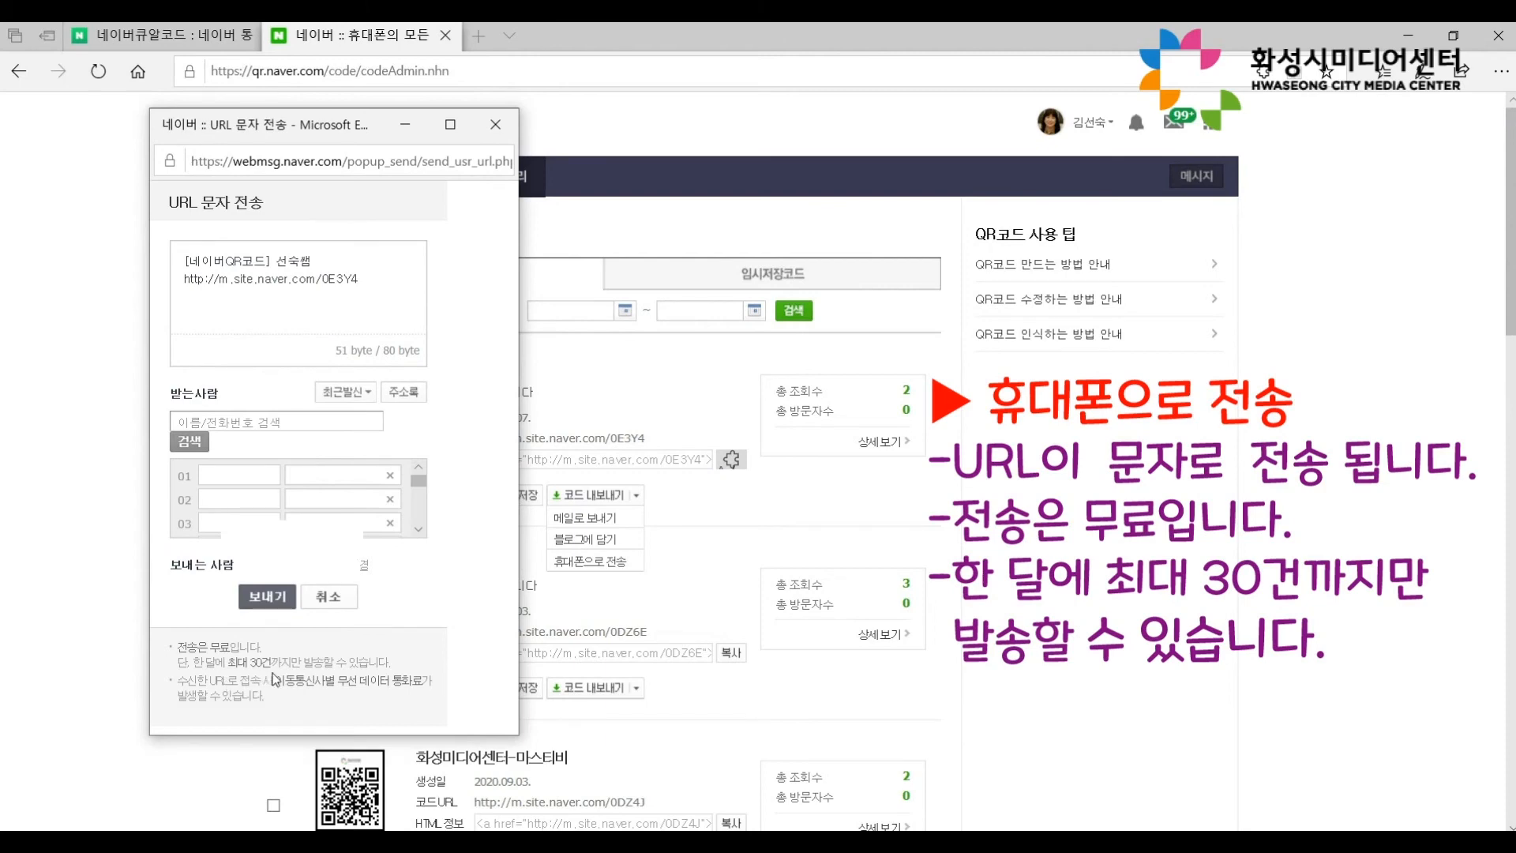
{"action": "left_click", "coordinate": [495, 124]}
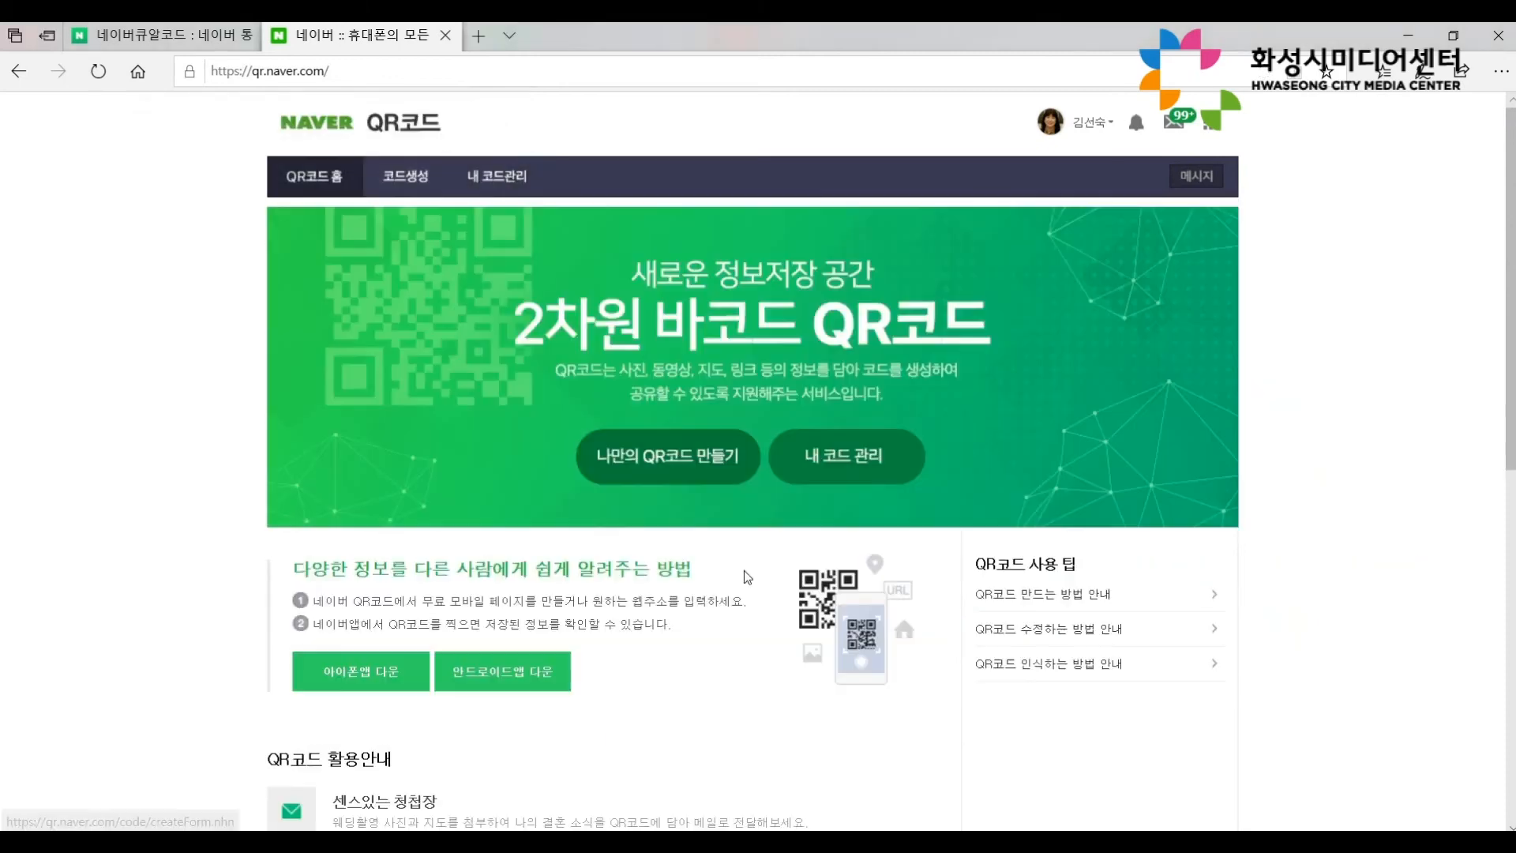
Start a new QR code from the service's home page with the title 화성미디어센터.
{"action": "left_click", "coordinate": [698, 466]}
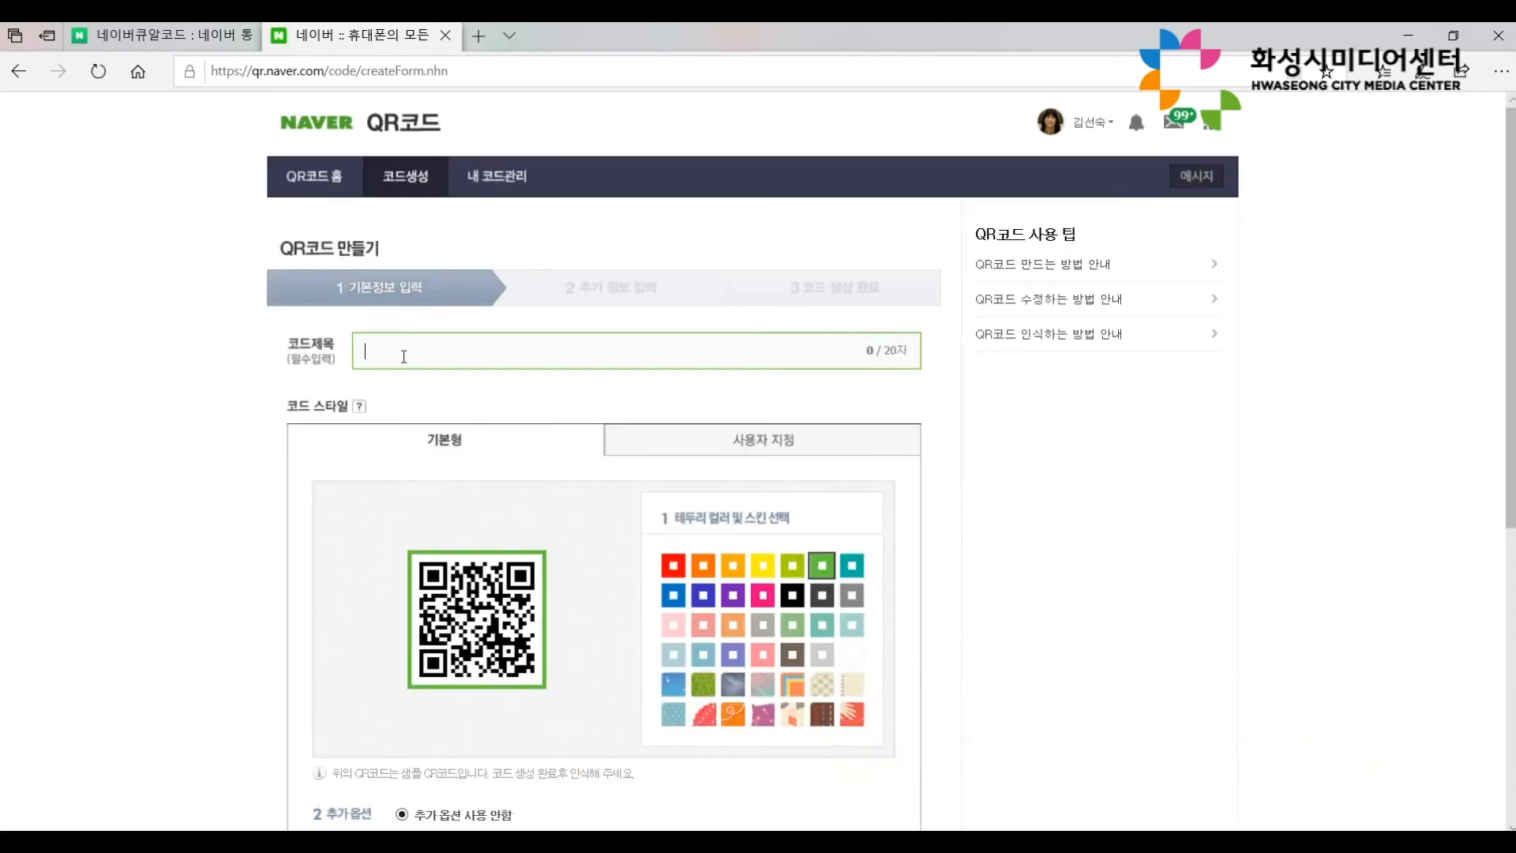
{"action": "type", "text": "화성미지어센터"}
{"action": "left_click", "coordinate": [532, 353]}
Look at the 사용자 지정 style options, return to the 기본형 style and choose the black border colour.
{"action": "left_click", "coordinate": [754, 445]}
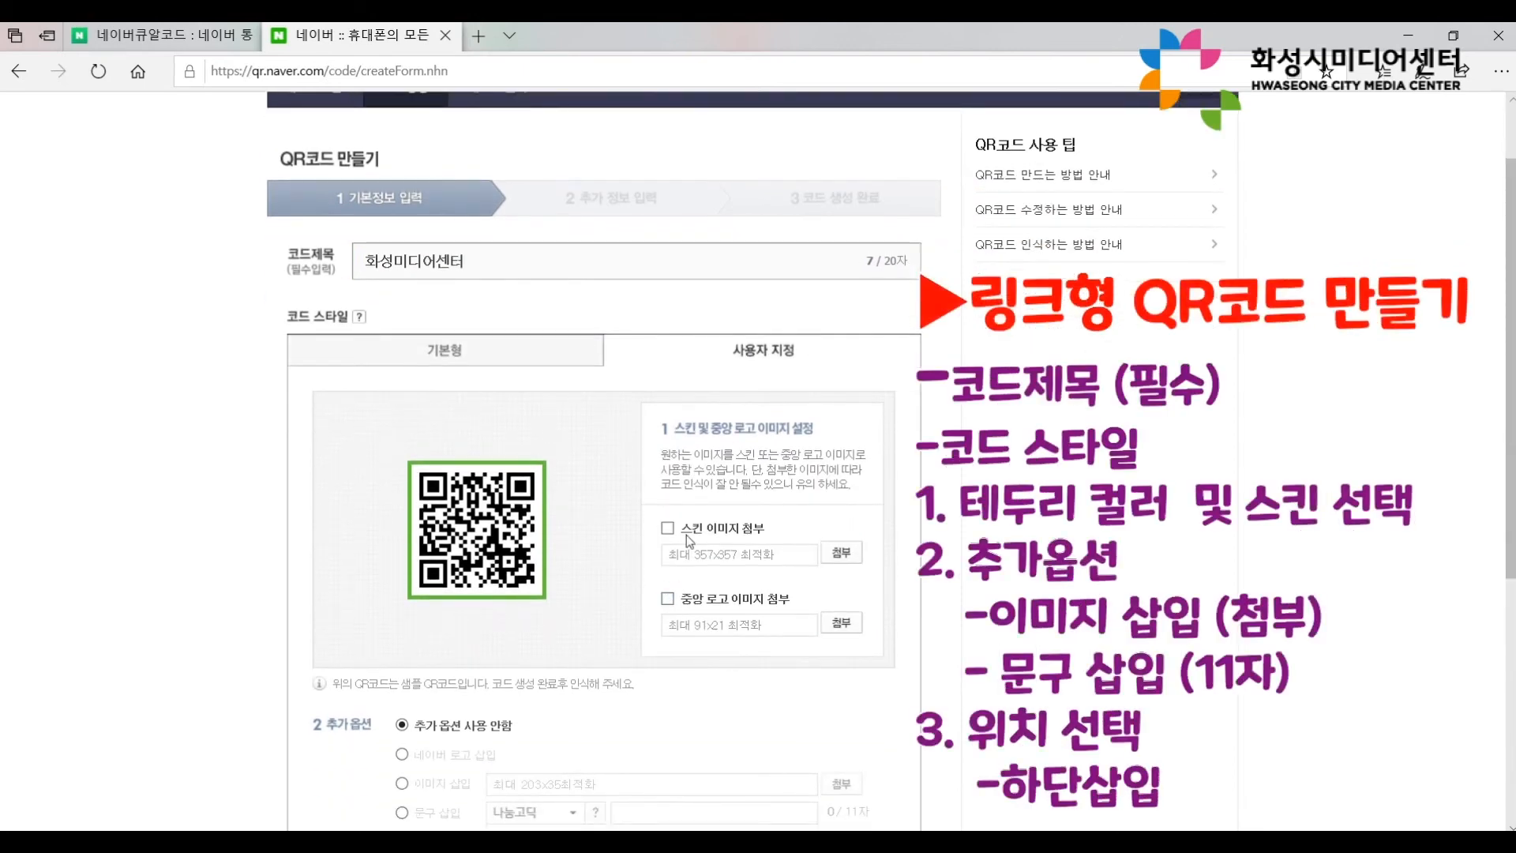
{"action": "left_click", "coordinate": [450, 363]}
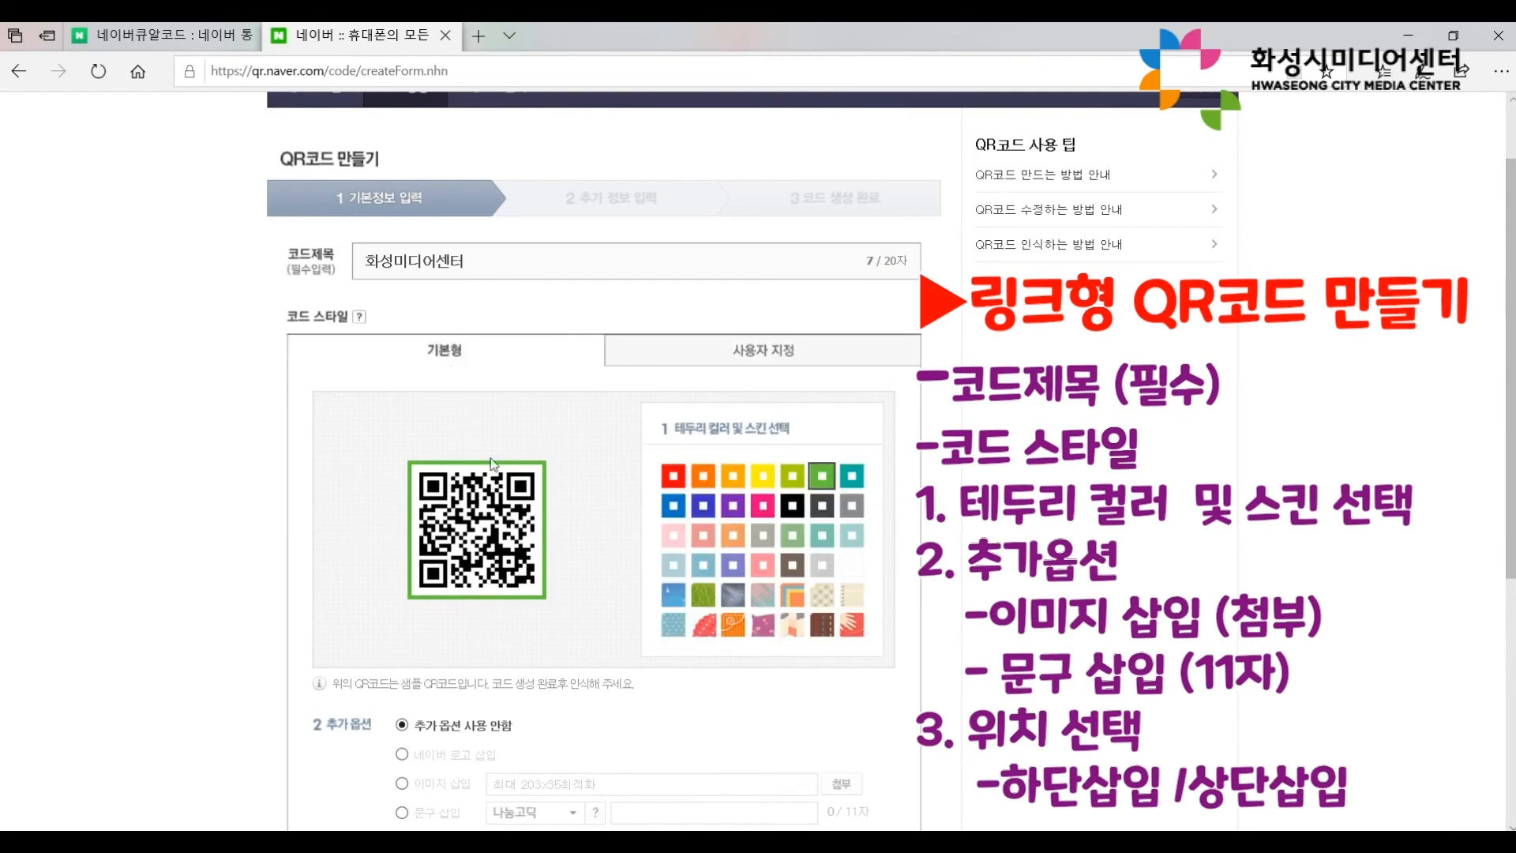
{"action": "left_click", "coordinate": [792, 517]}
Try the Naver logo as the extra option, and replace it with the attached image 화성시미디어센터_BI_블랙.
{"action": "left_click_drag", "start_coordinate": [1510, 310], "coordinate": [1512, 450]}
{"action": "left_click", "coordinate": [445, 509]}
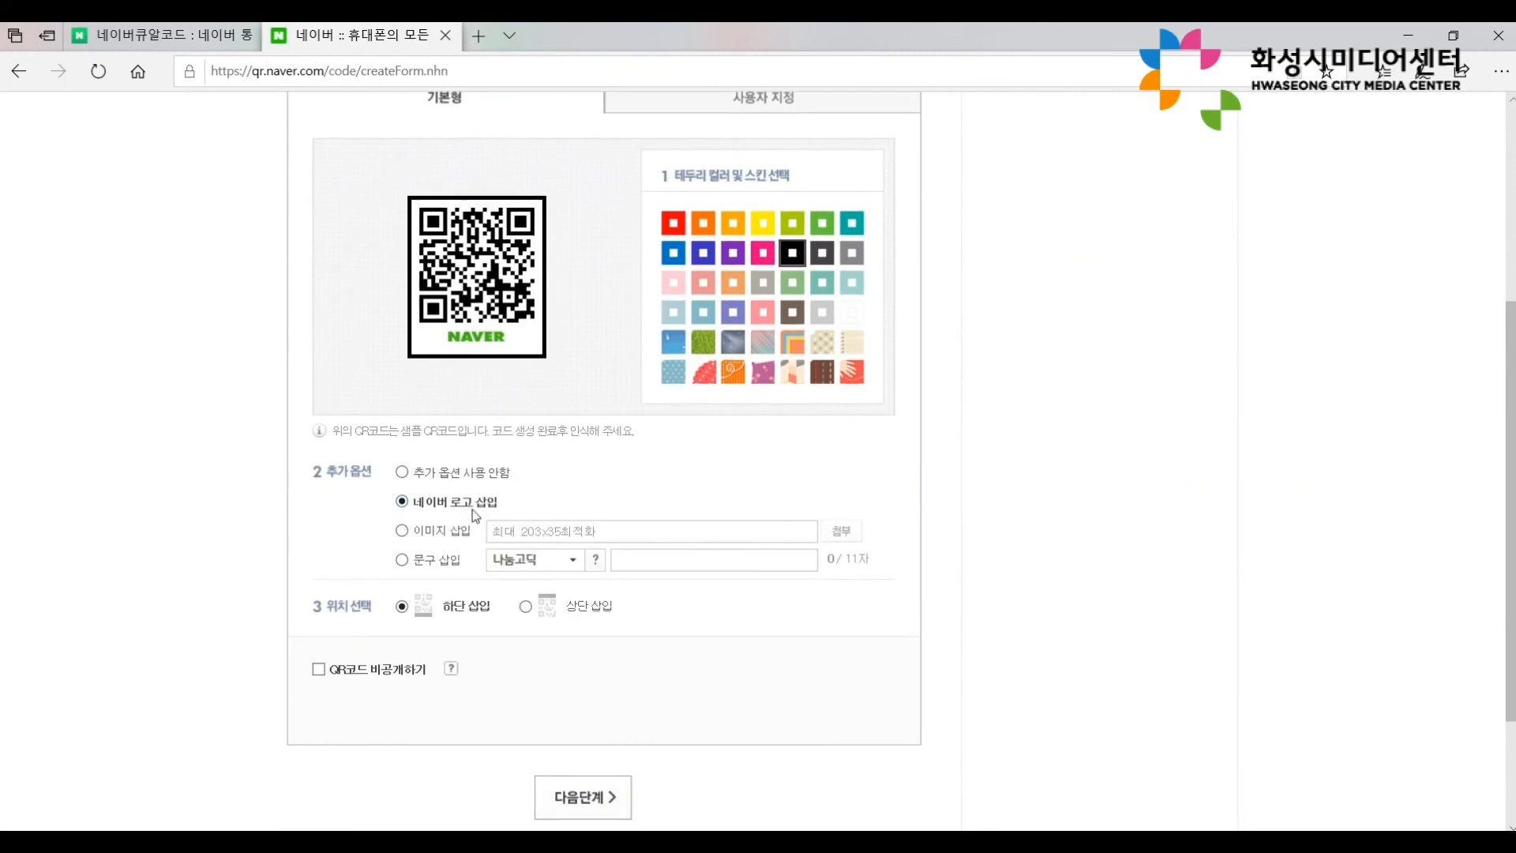
{"action": "left_click", "coordinate": [402, 530]}
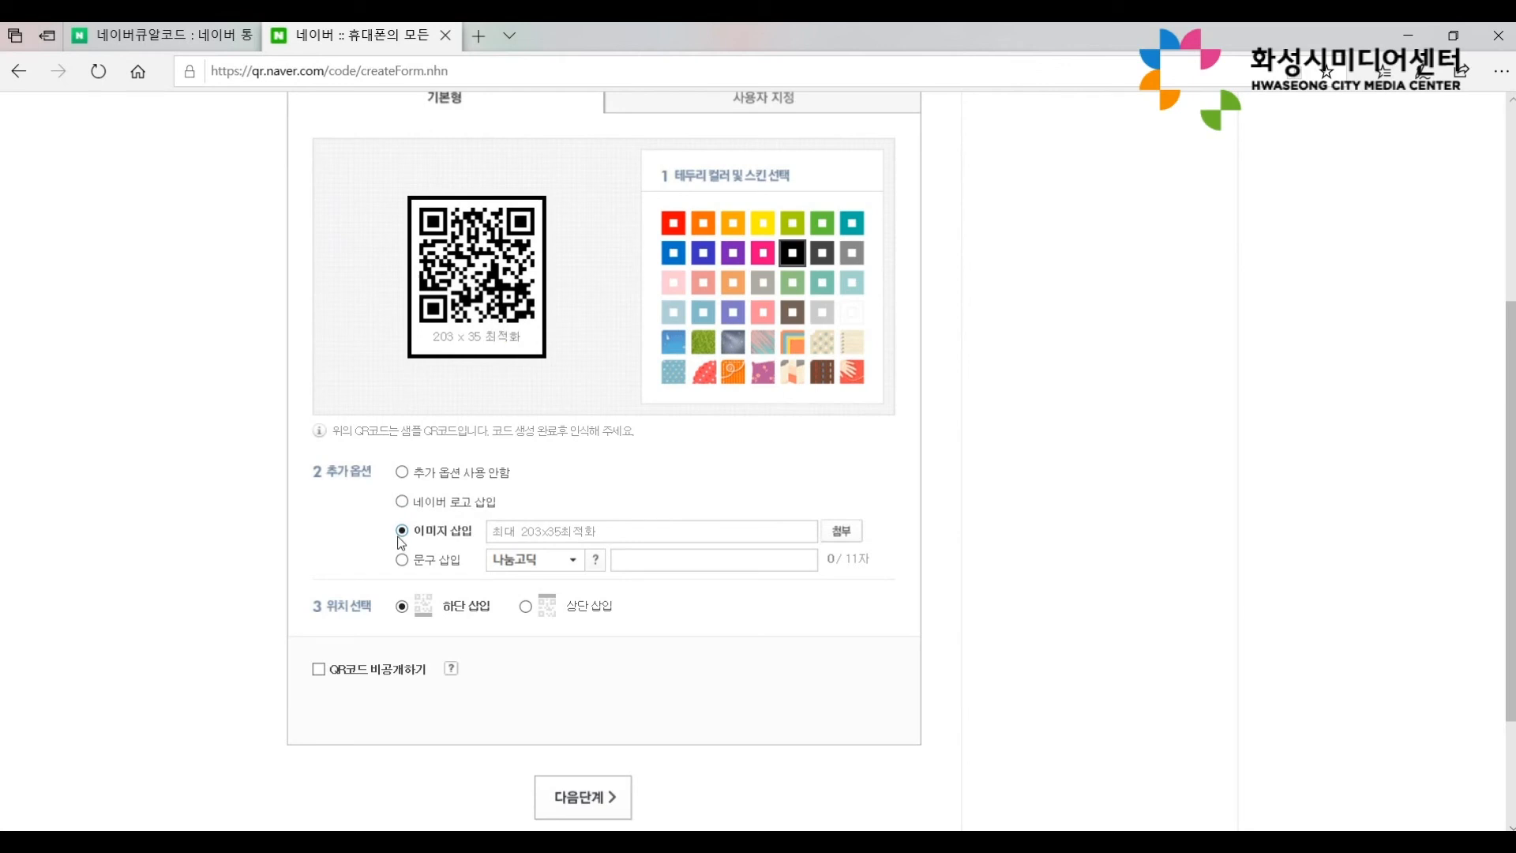
{"action": "left_click", "coordinate": [843, 534]}
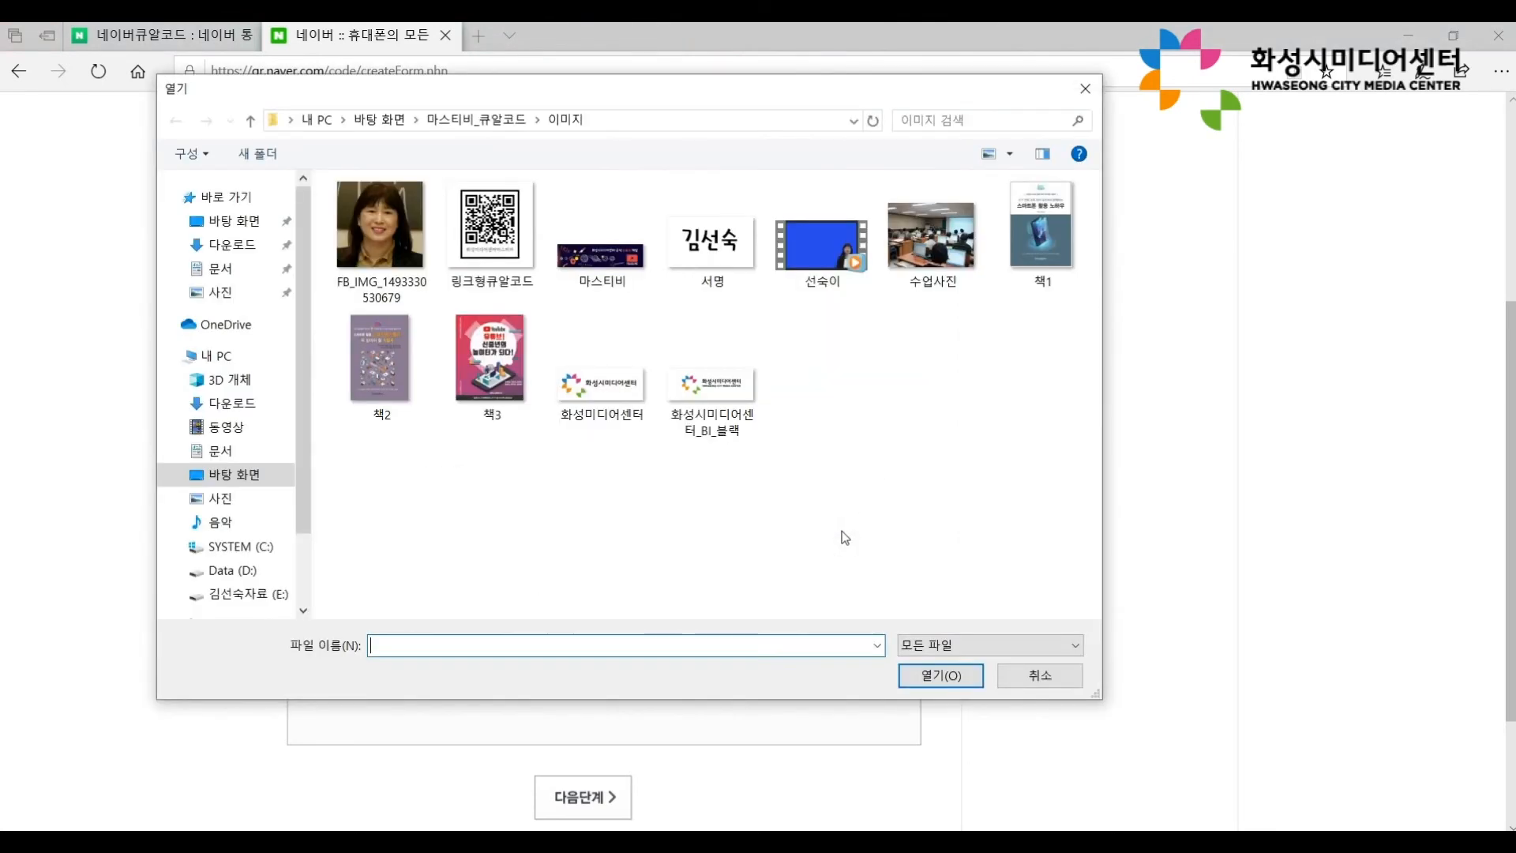
{"action": "left_click", "coordinate": [706, 382]}
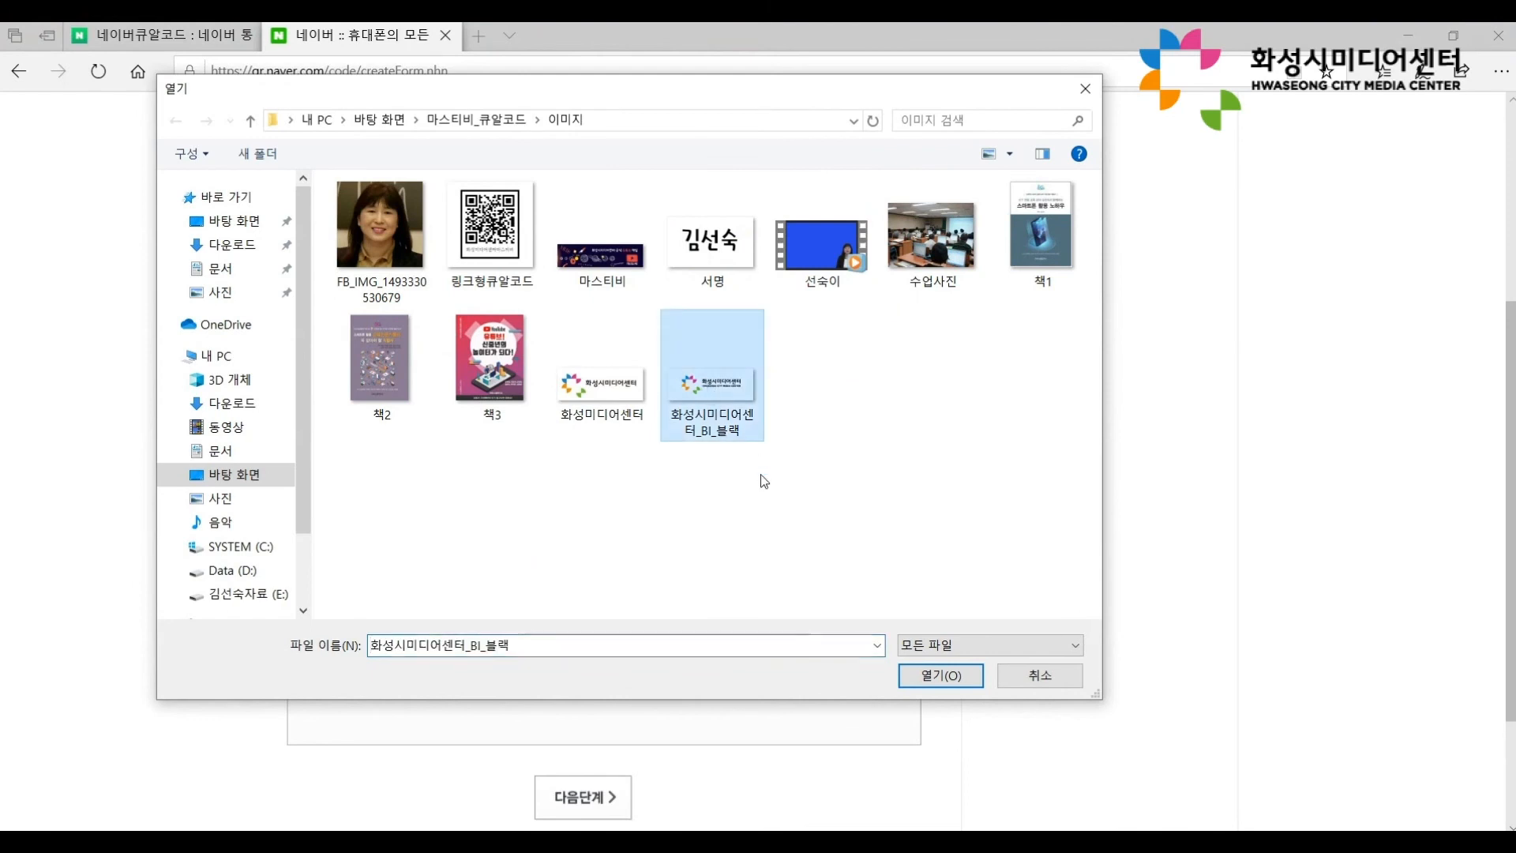
{"action": "left_click", "coordinate": [941, 675]}
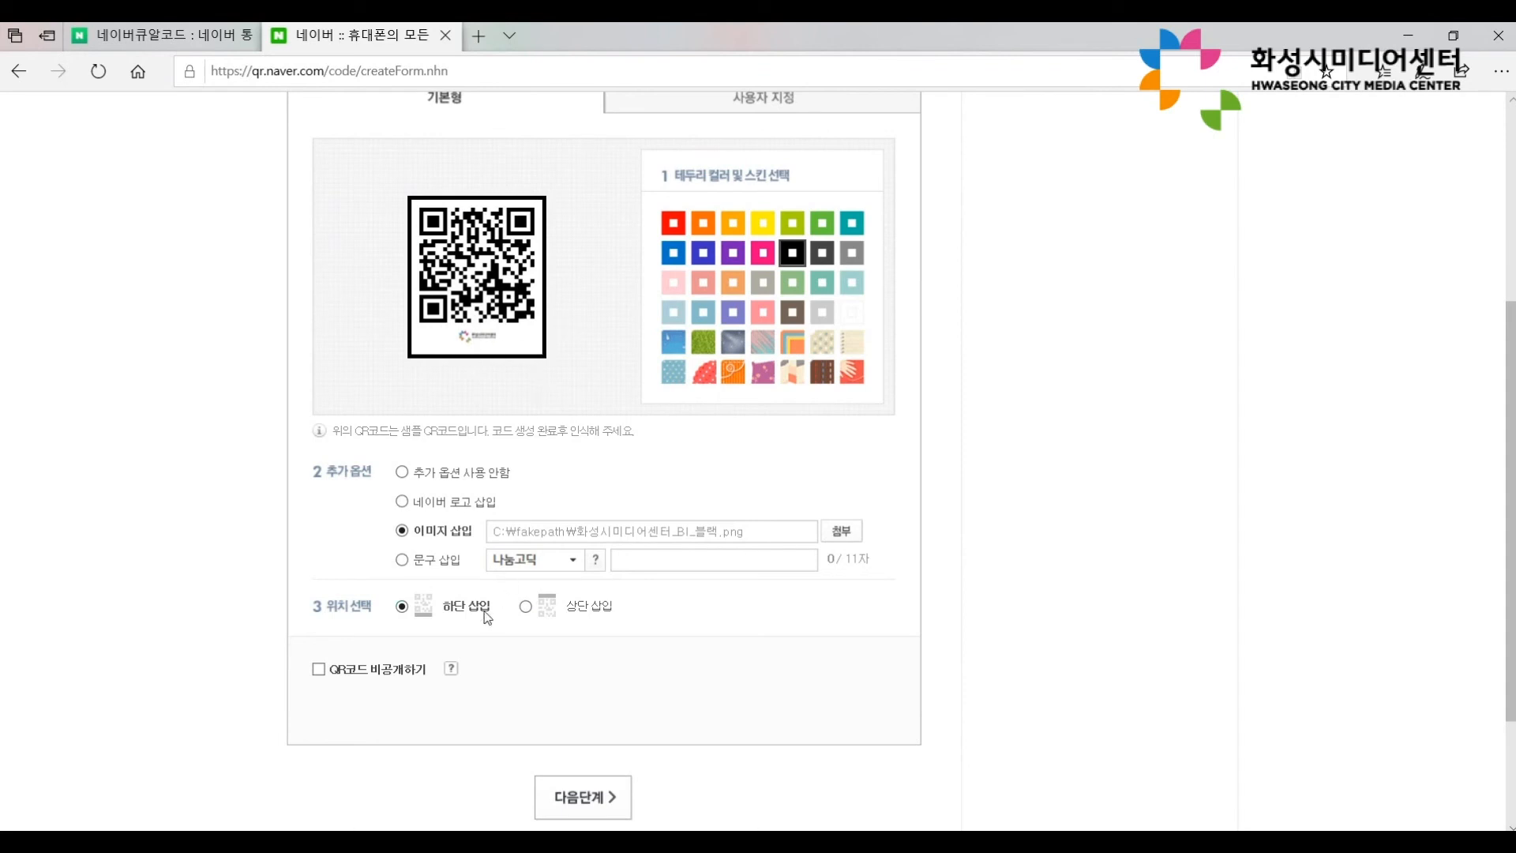
Replace the image option with a text caption (문구 삽입) reading 화성미디어센터 on the QR code.
{"action": "scroll", "coordinate": [442, 568], "scroll_direction": "down", "scroll_amount": 2}
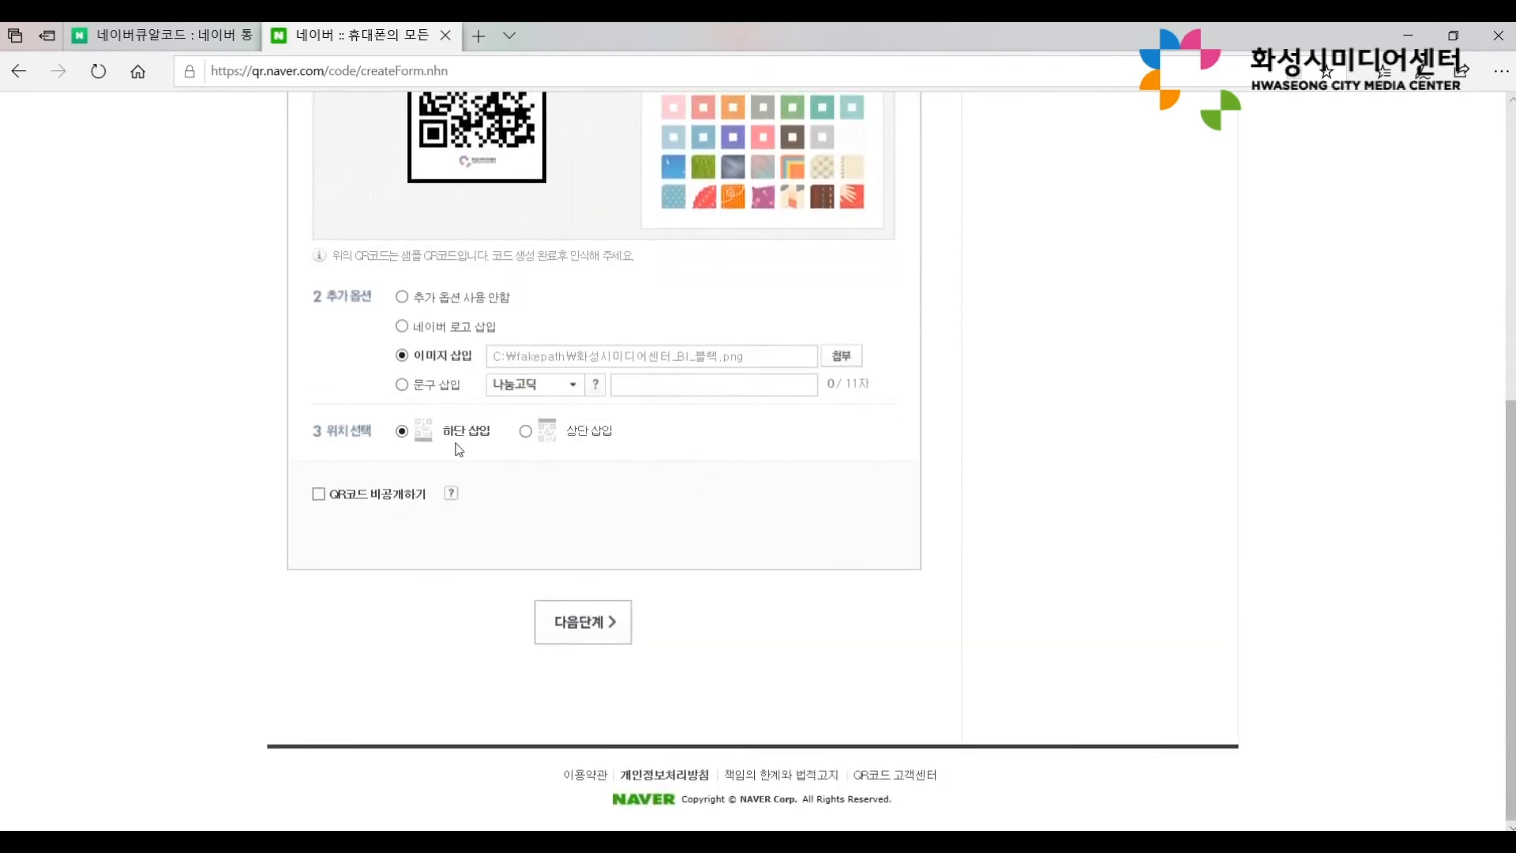
{"action": "left_click", "coordinate": [402, 384]}
{"action": "left_click", "coordinate": [730, 385]}
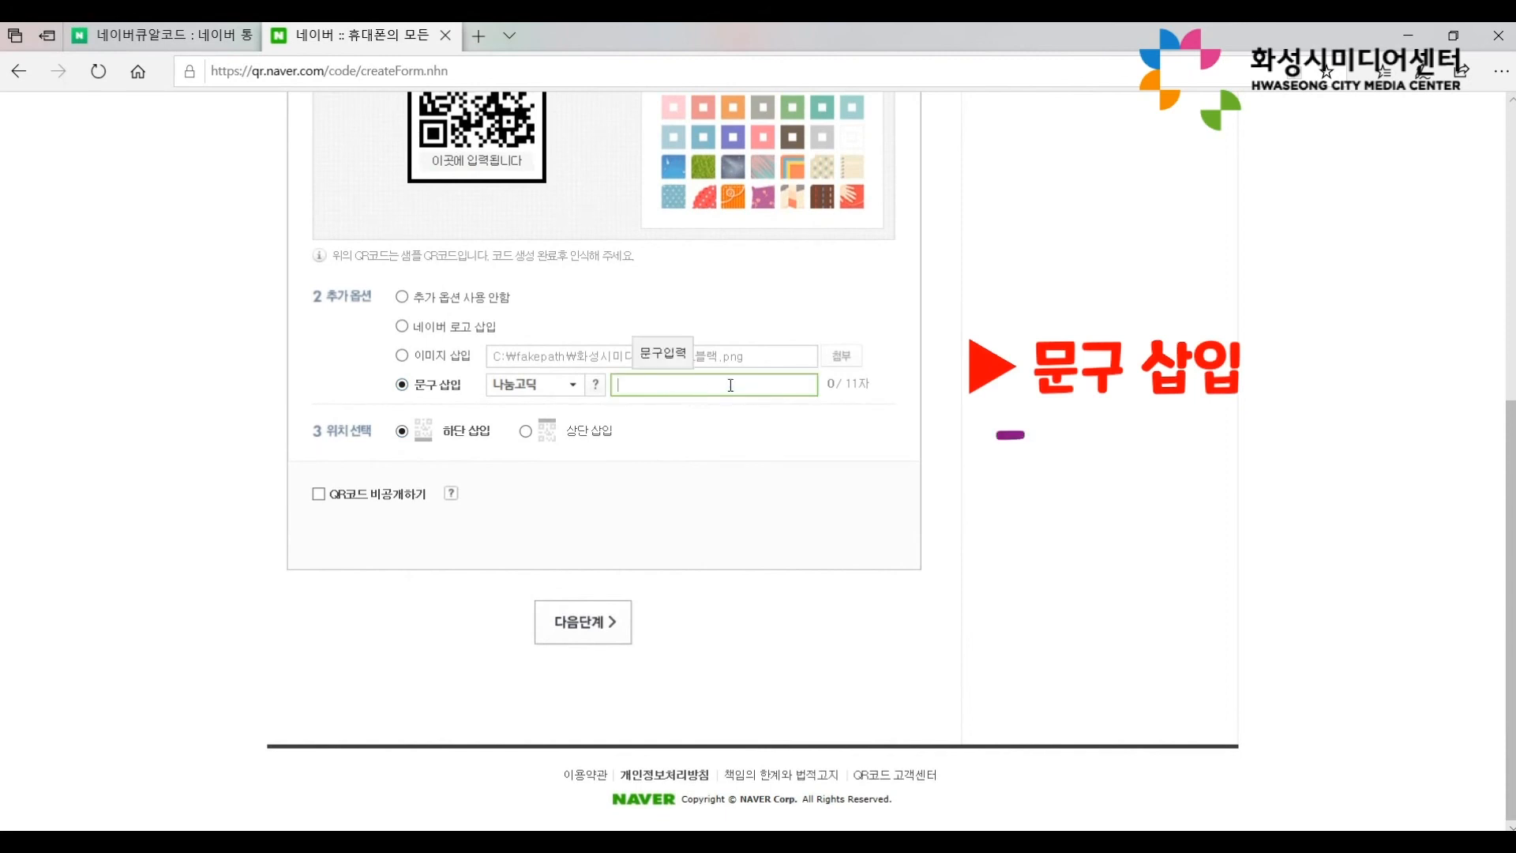
{"action": "scroll", "coordinate": [1511, 351], "scroll_direction": "up", "scroll_amount": 2}
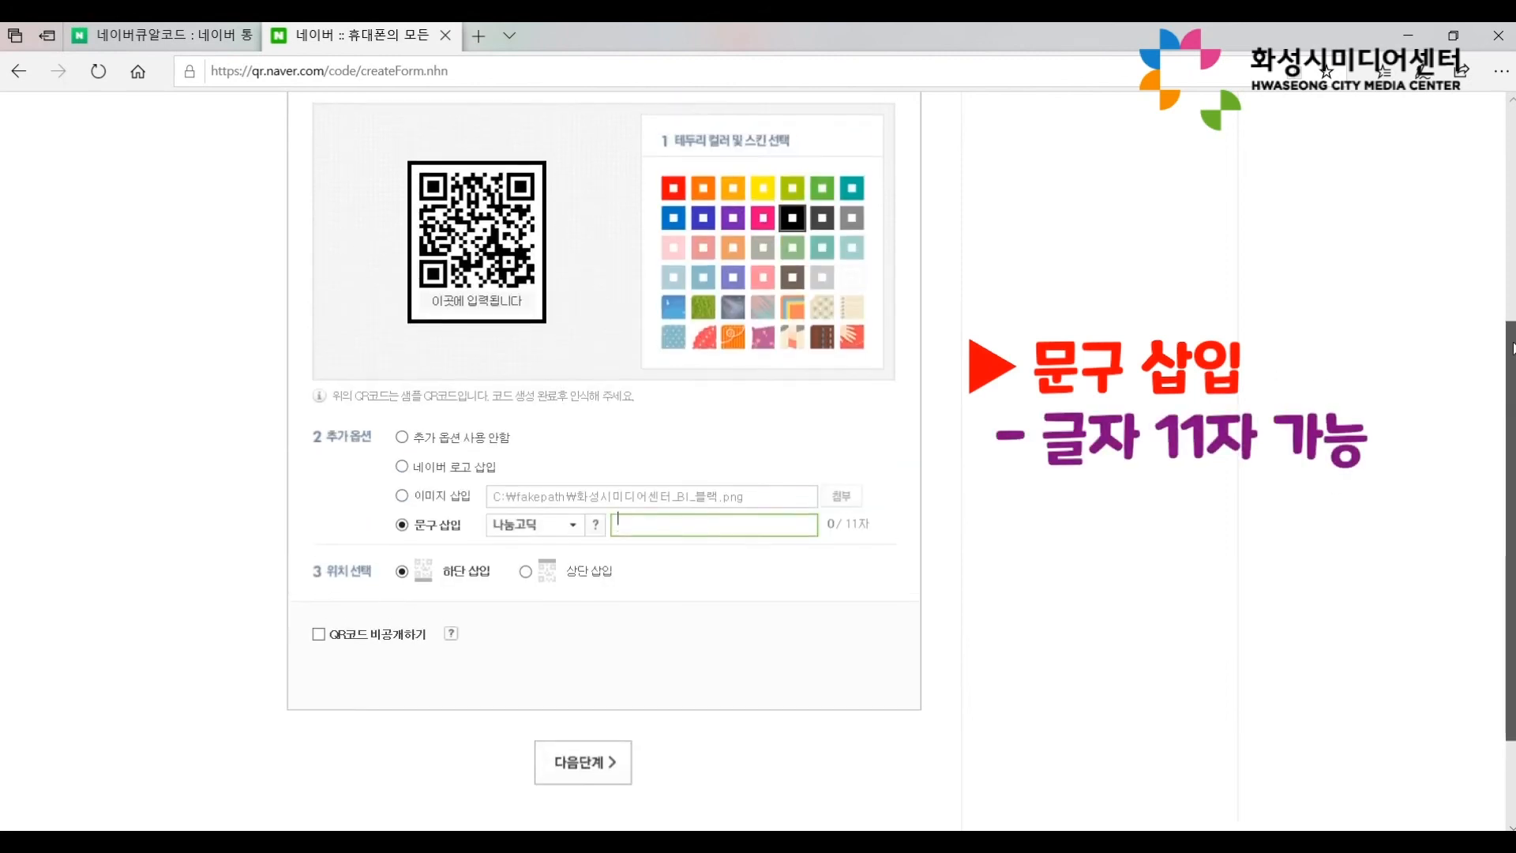
{"action": "scroll", "coordinate": [1322, 371], "scroll_direction": "up", "scroll_amount": 1}
{"action": "type", "text": "화성미"}
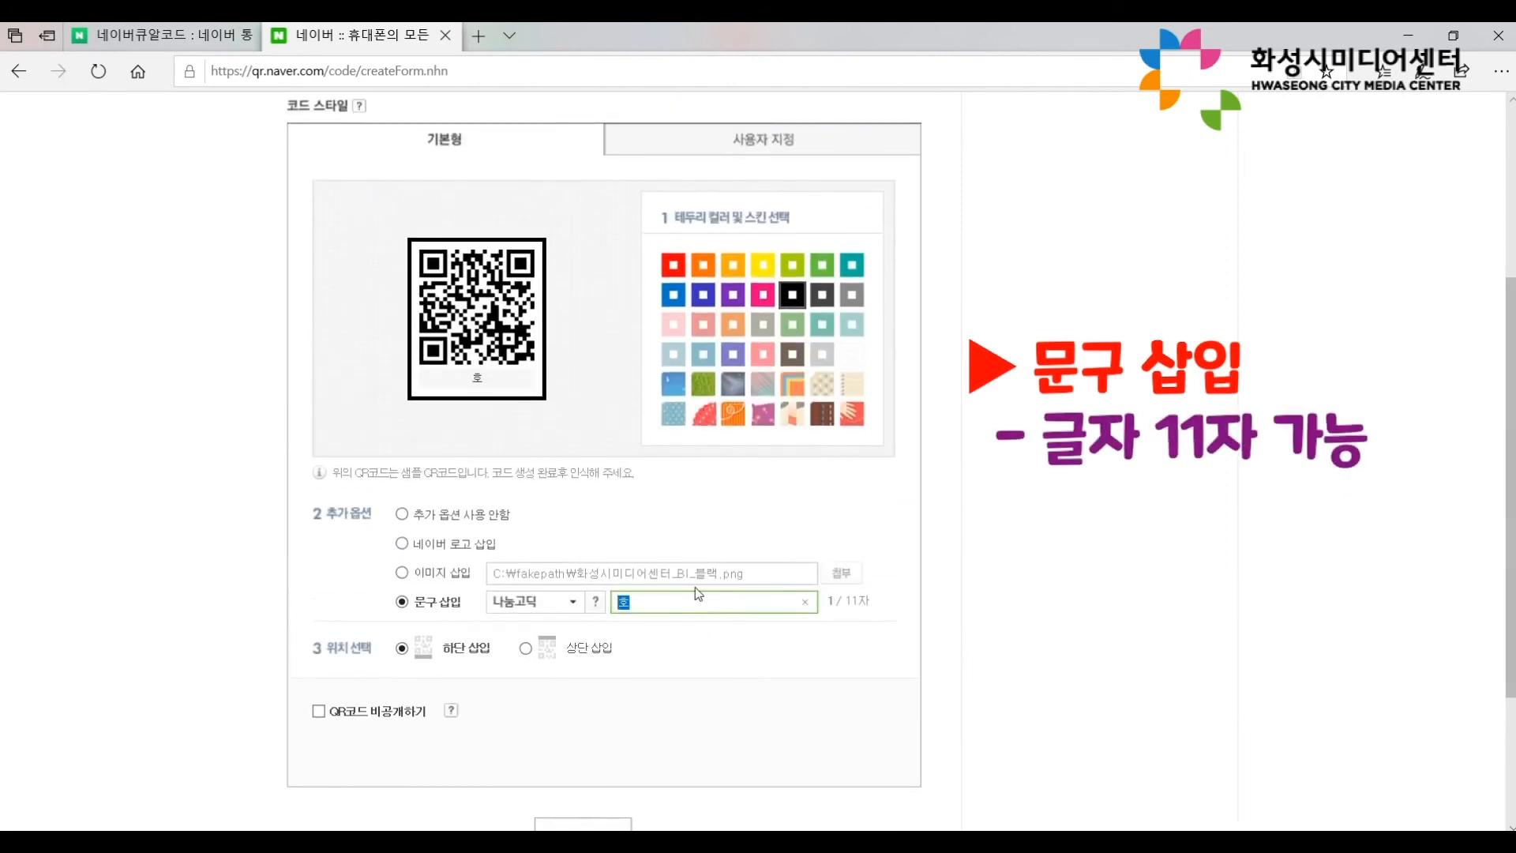
{"action": "type", "text": "디어센터"}
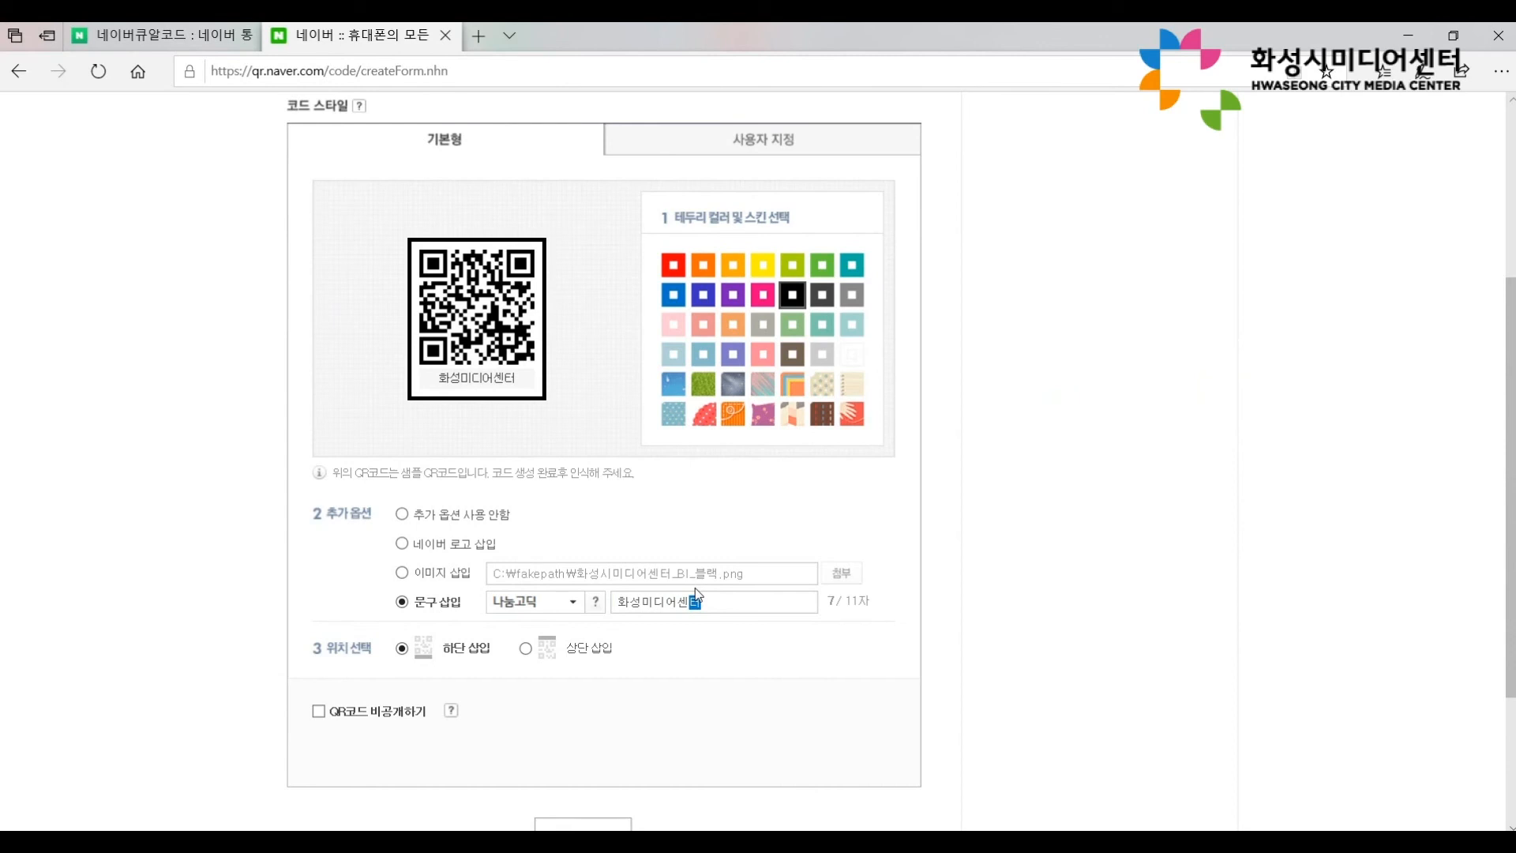
Extend the caption with 마스TV so that it reads 화성미디어센터마스TV.
{"action": "scroll", "coordinate": [695, 590], "scroll_direction": "down", "scroll_amount": 3}
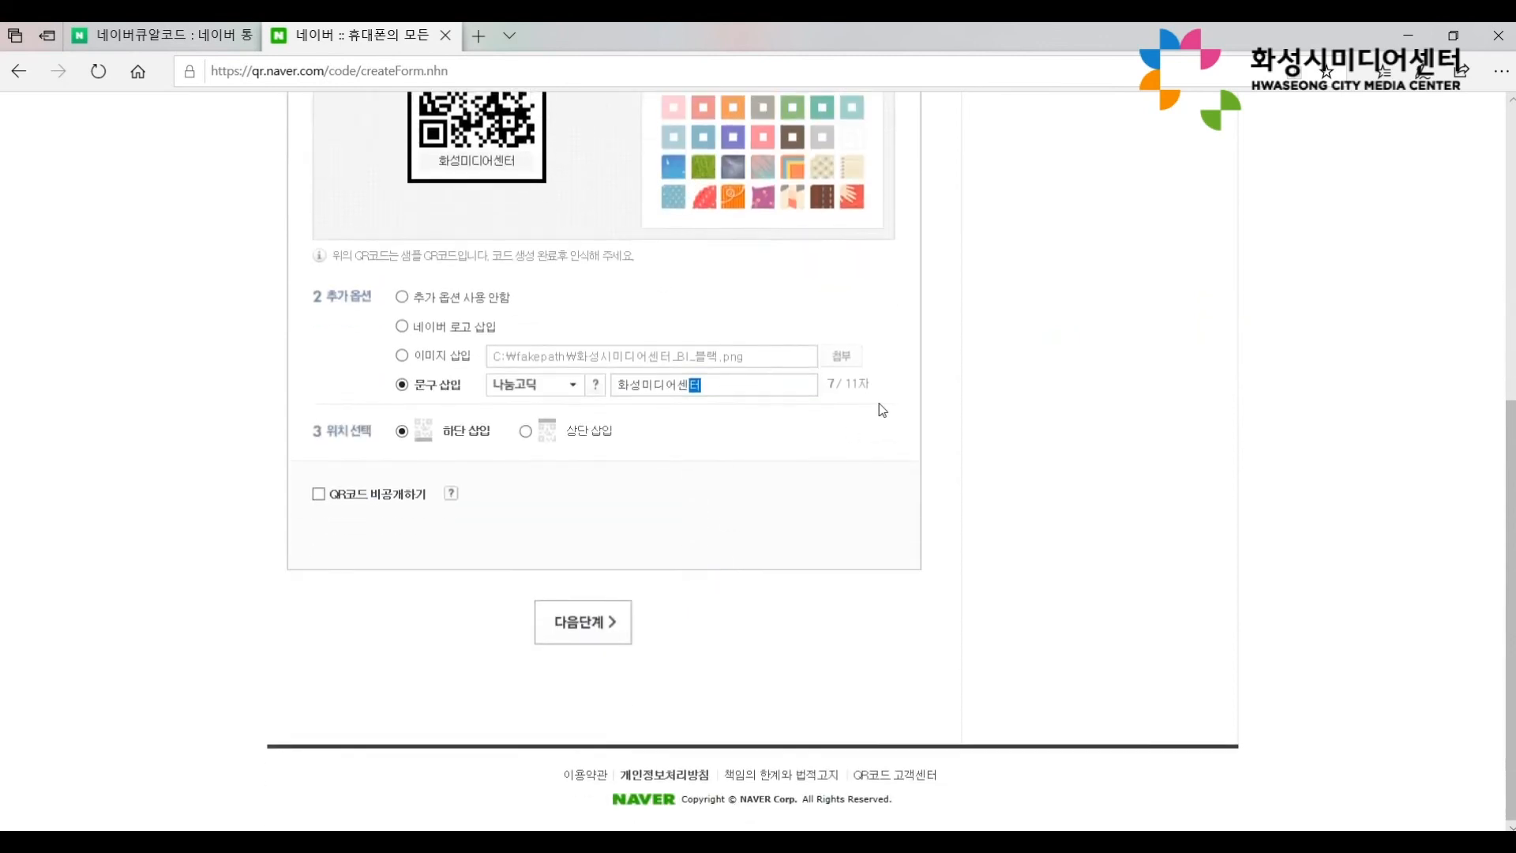
{"action": "left_click", "coordinate": [713, 387]}
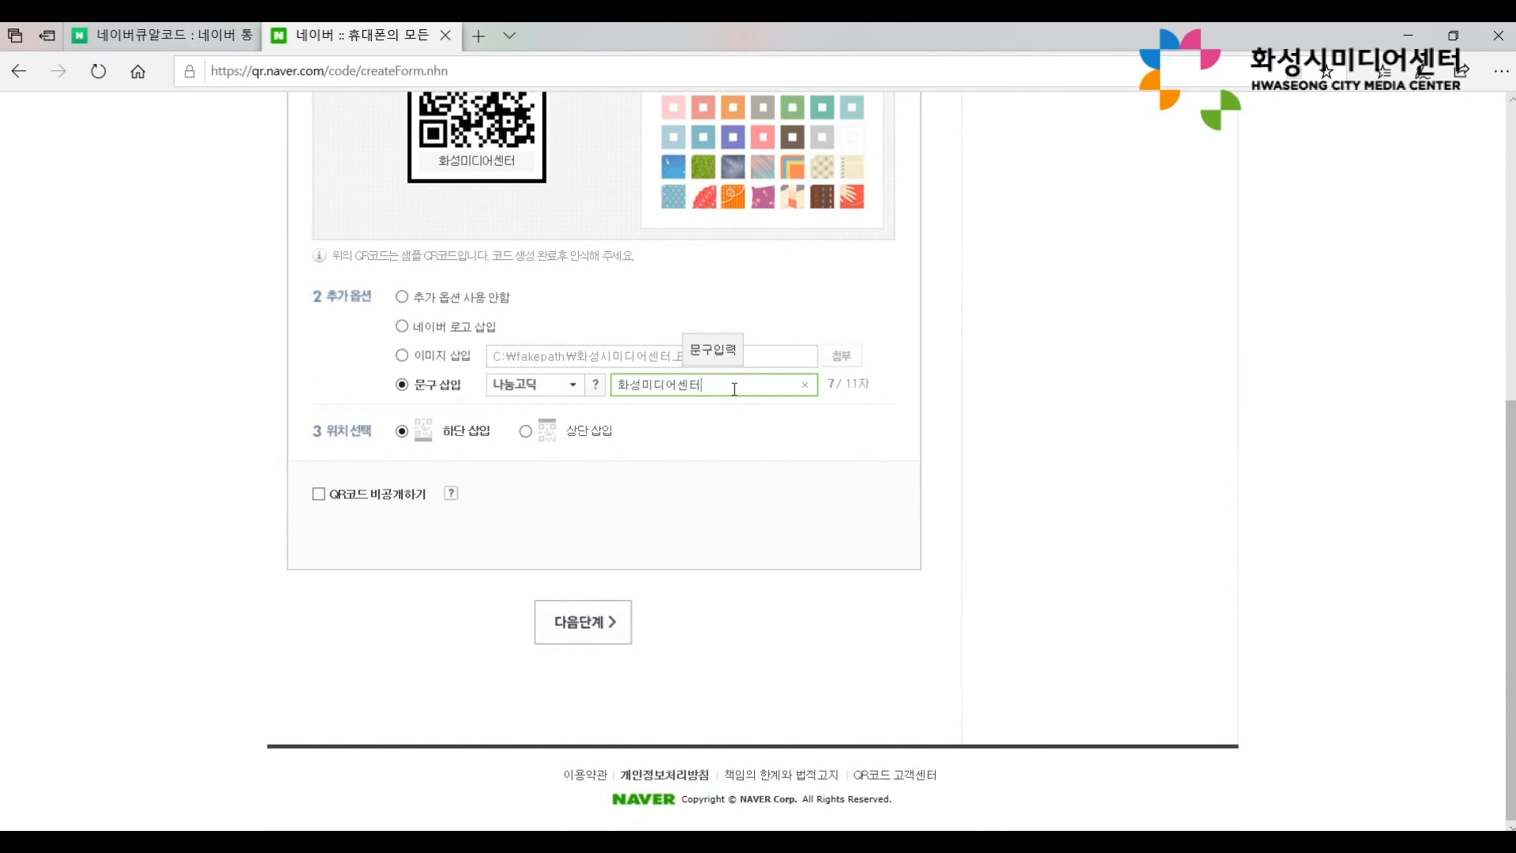
{"action": "type", "text": "ak"}
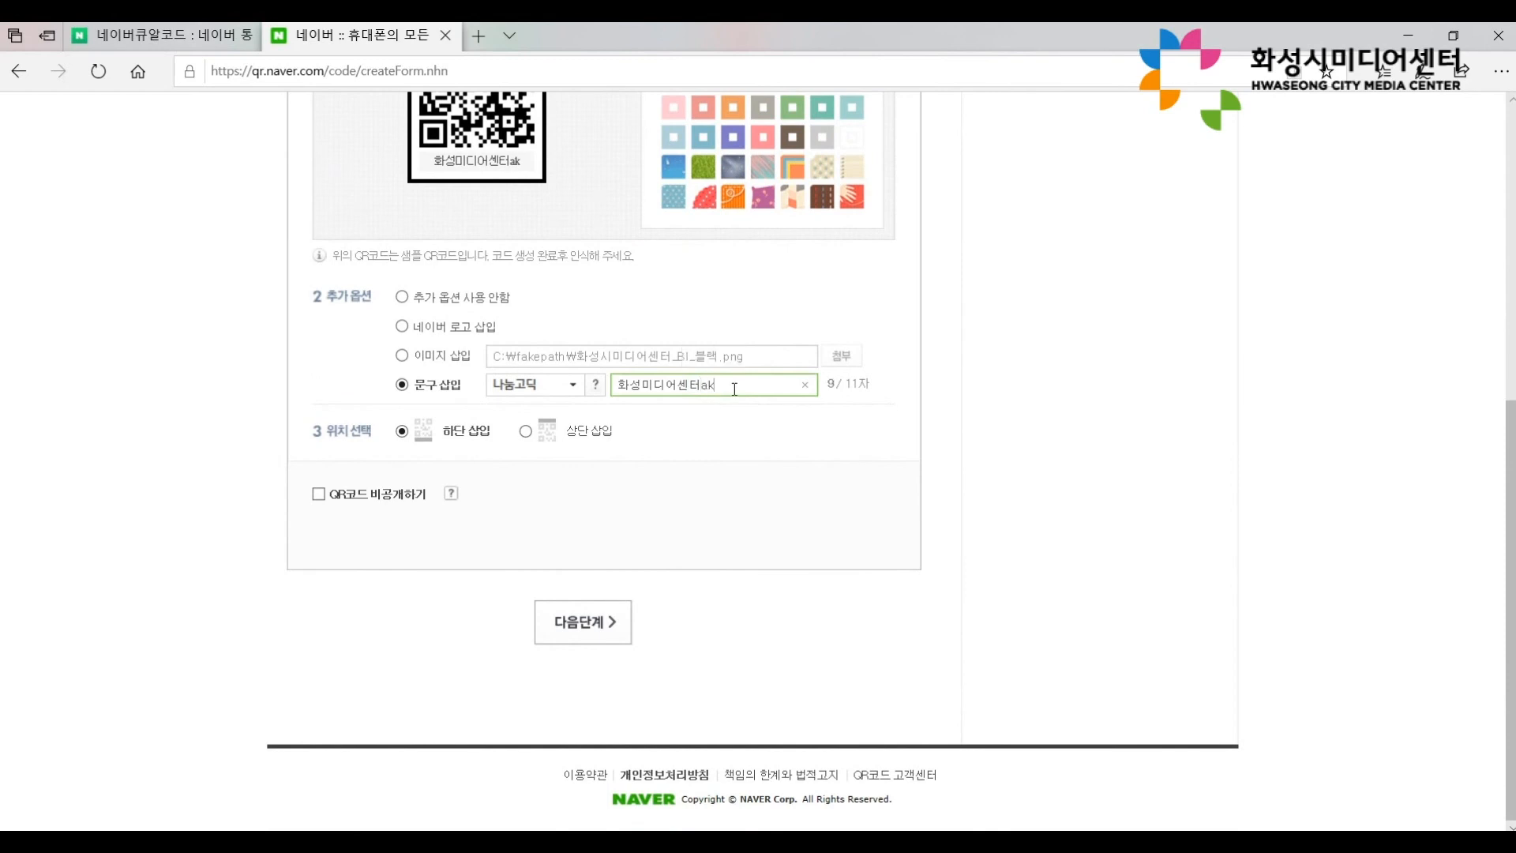
{"action": "key", "text": "BackSpace"}
{"action": "key", "text": "BackSpace"}
{"action": "type", "text": "마스TV"}
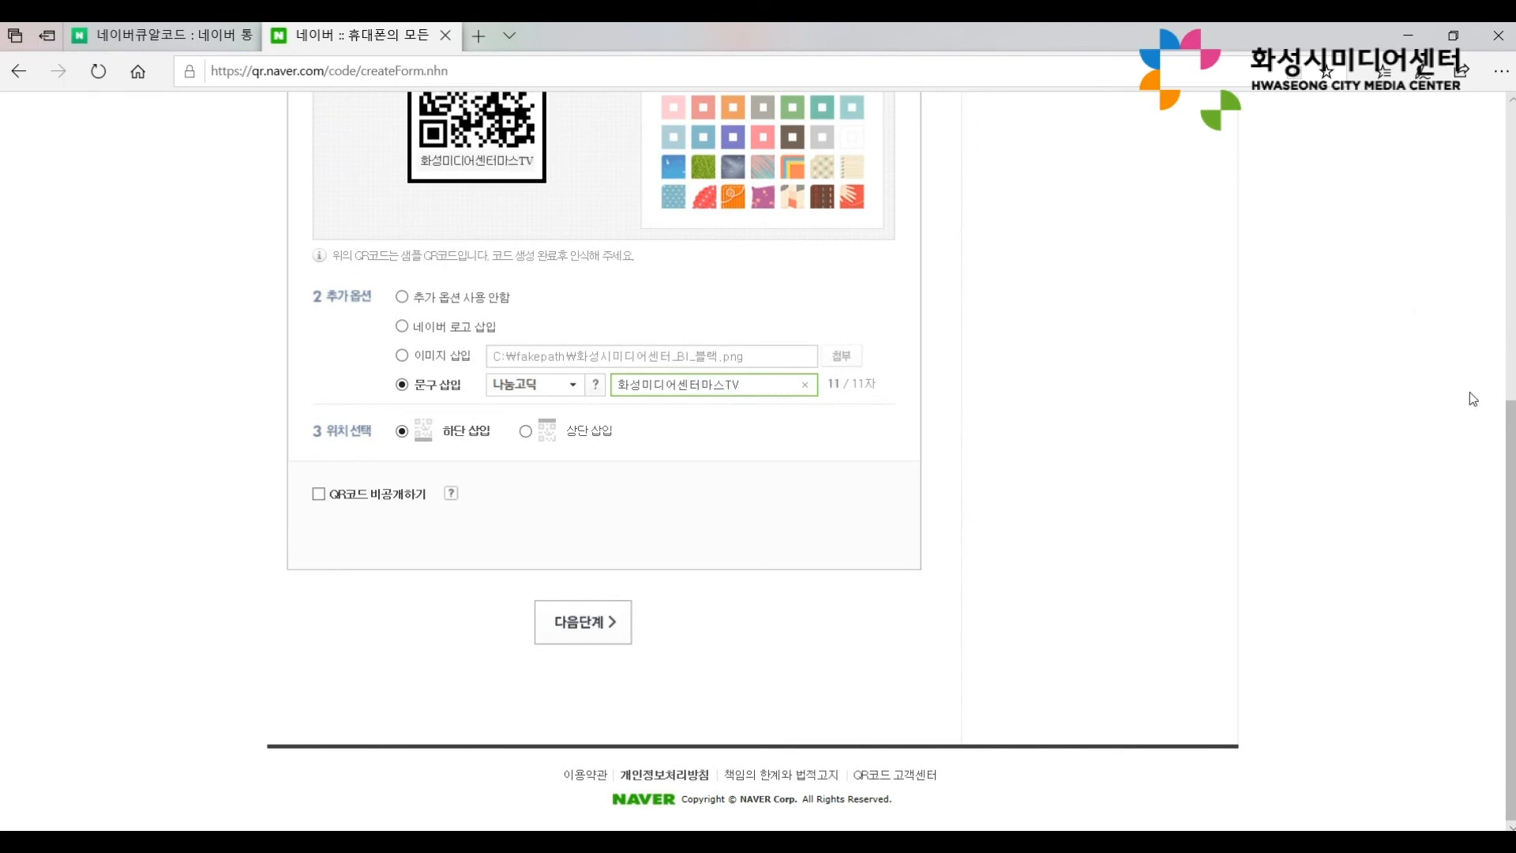
Place the caption above the code with 상단 삽입 and continue to the additional information stage.
{"action": "scroll", "coordinate": [1509, 411], "scroll_direction": "up", "scroll_amount": 2}
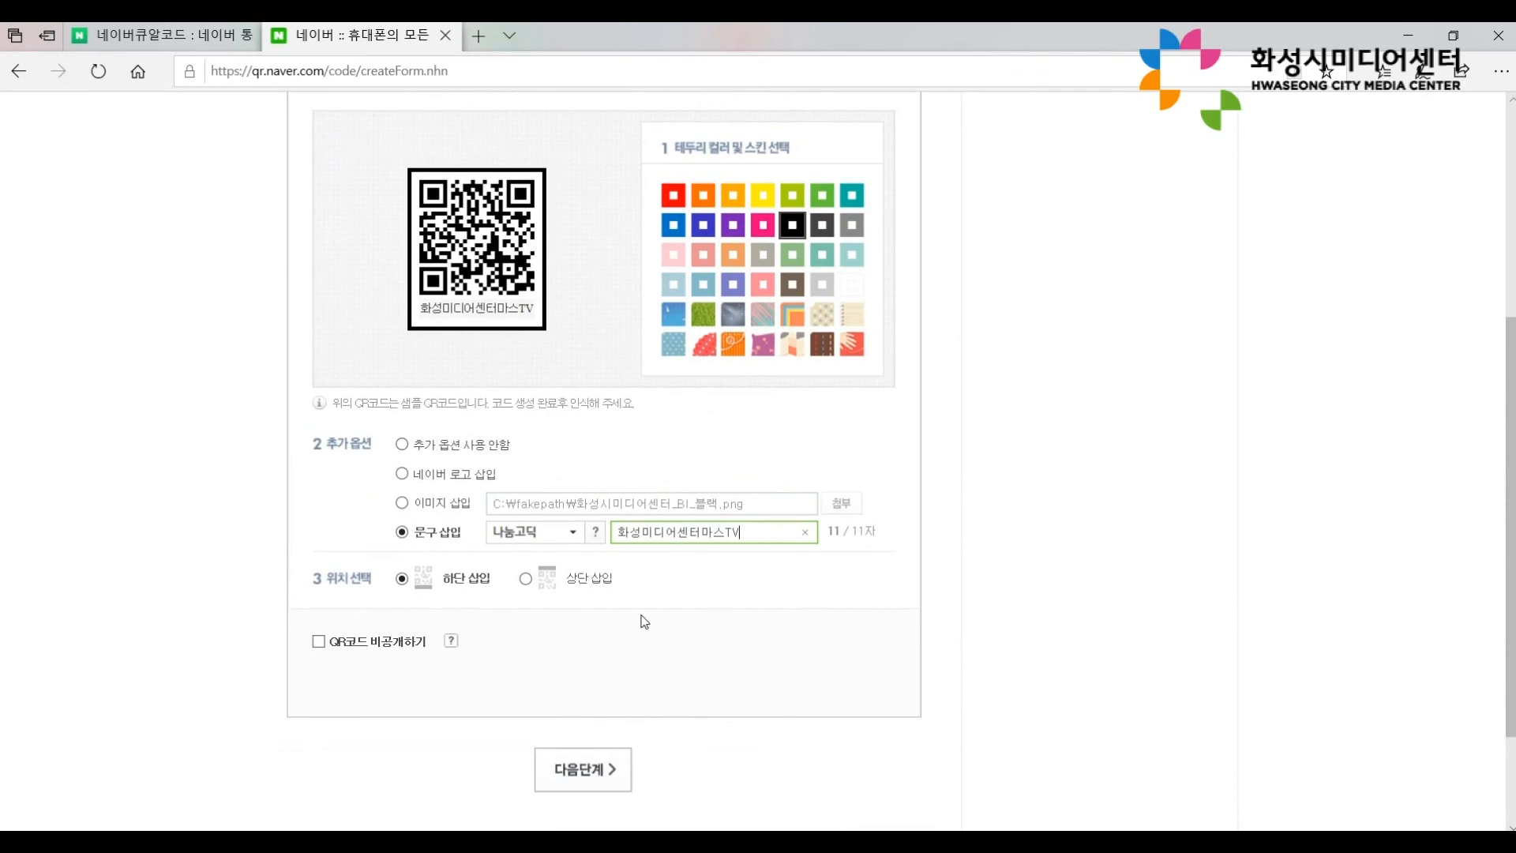
{"action": "left_click", "coordinate": [536, 585]}
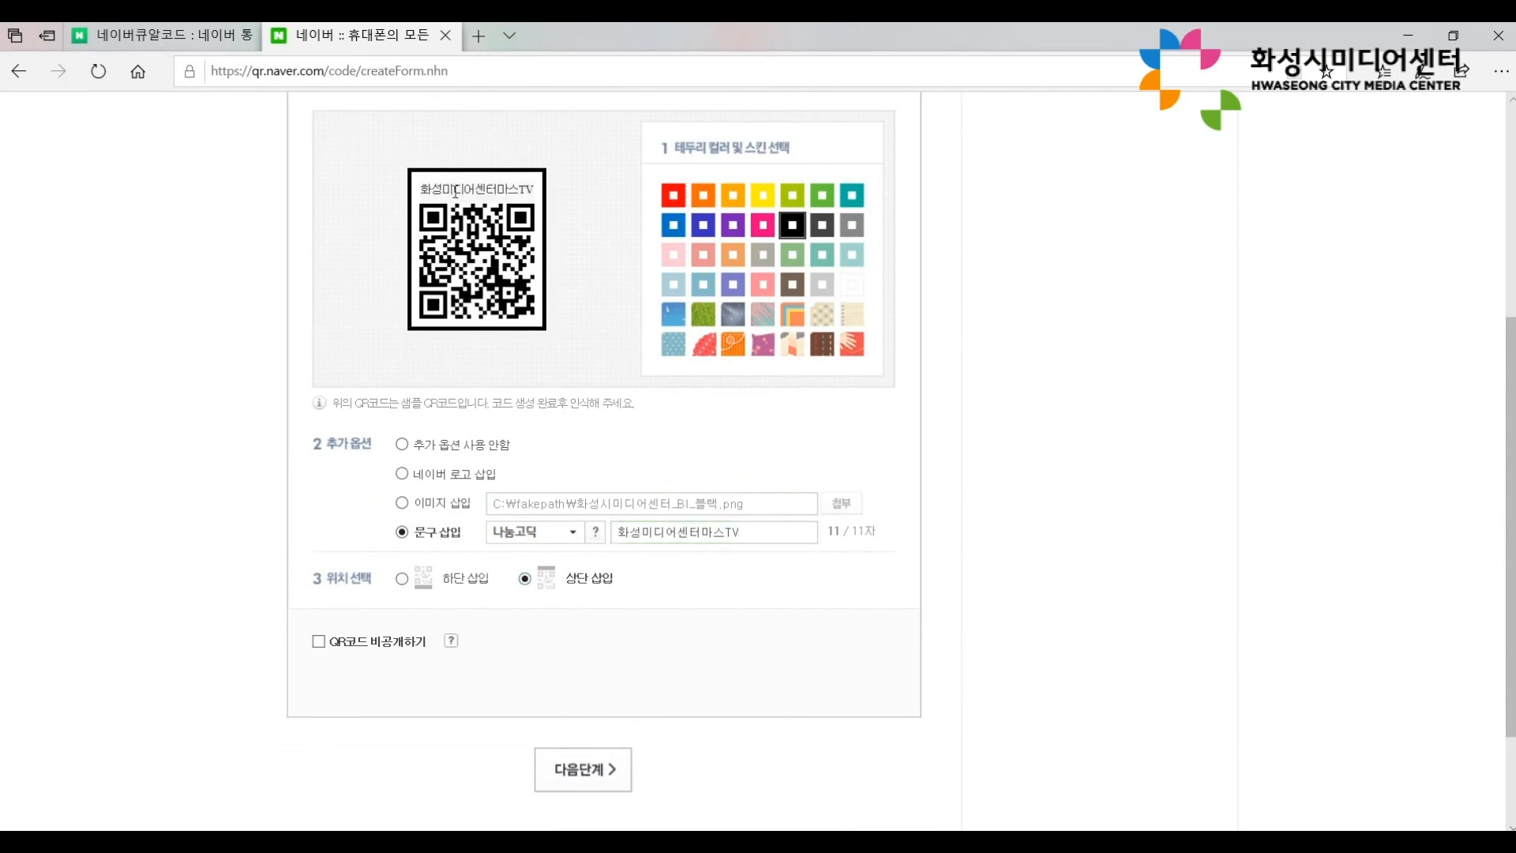
{"action": "left_click", "coordinate": [577, 774]}
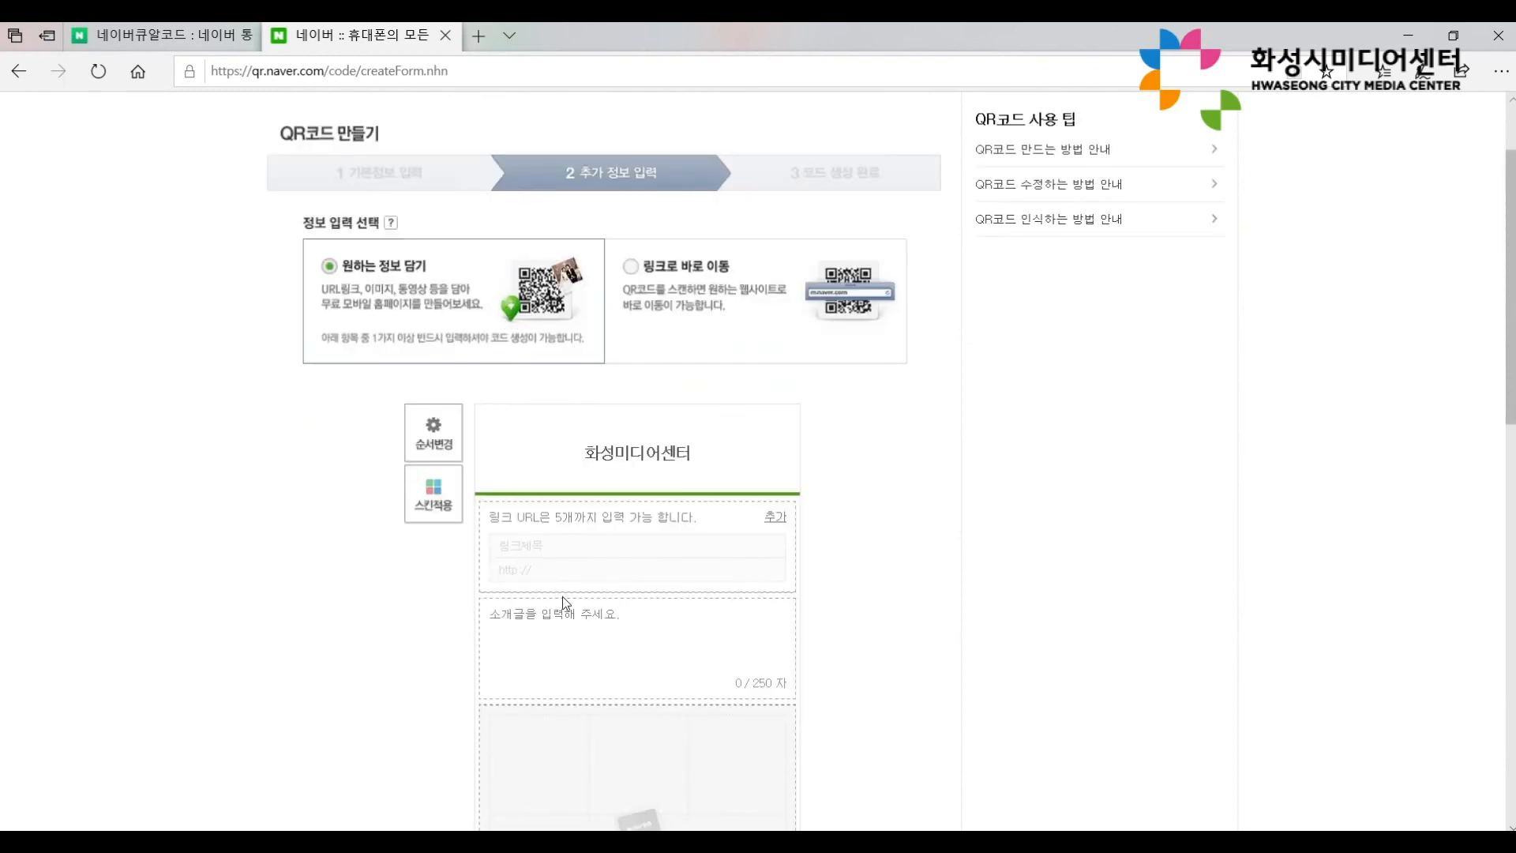
Choose 링크로 바로 이동 and enter the link URL copied from the 화성시미디어센터 - 마스TV YouTube channel open in the other browser.
{"action": "left_click", "coordinate": [646, 275]}
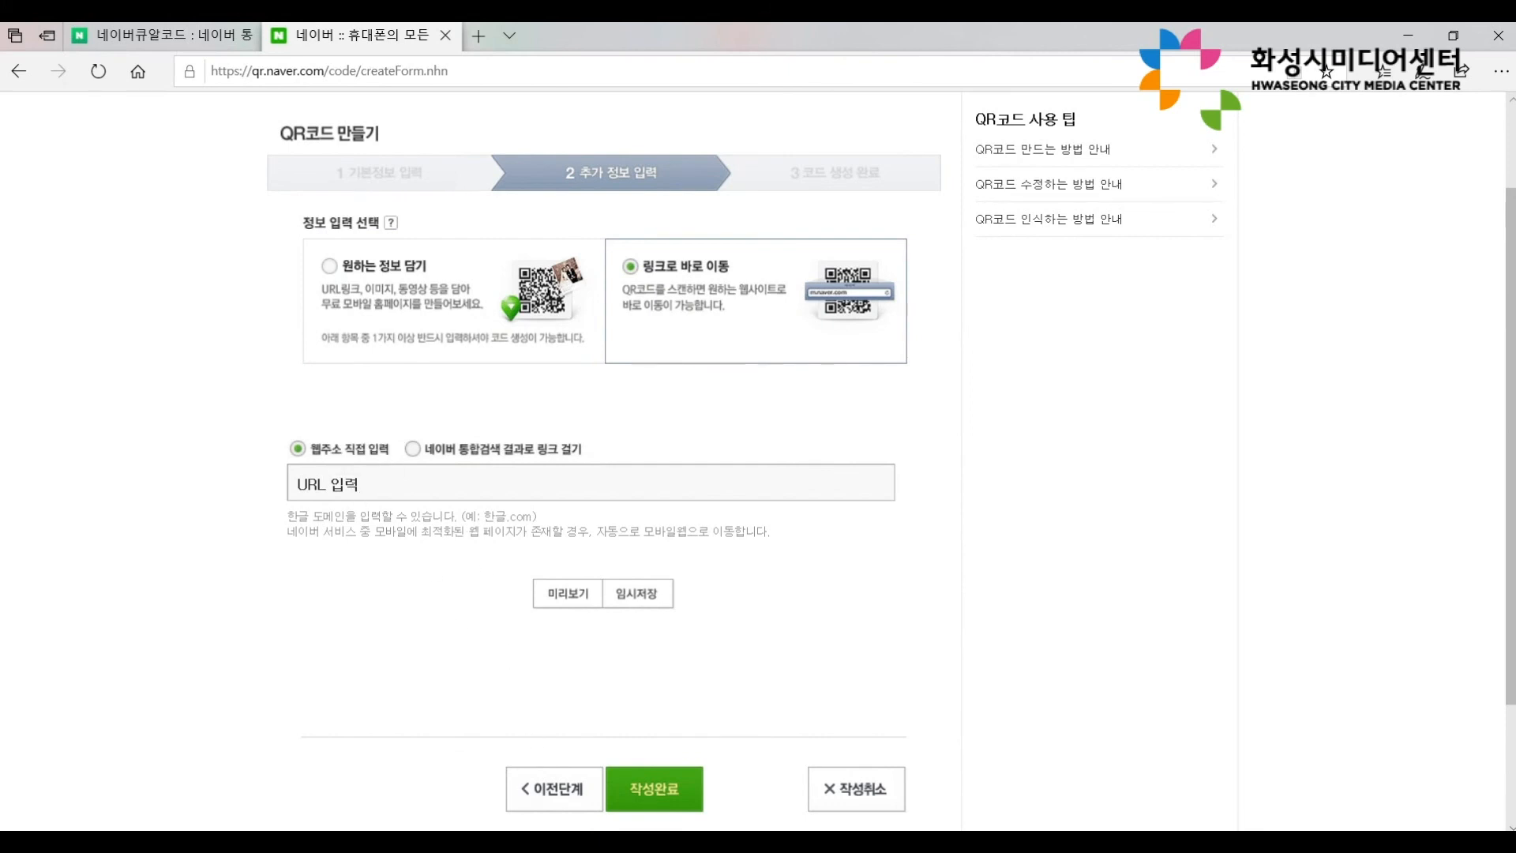
{"action": "key", "text": "alt+Tab"}
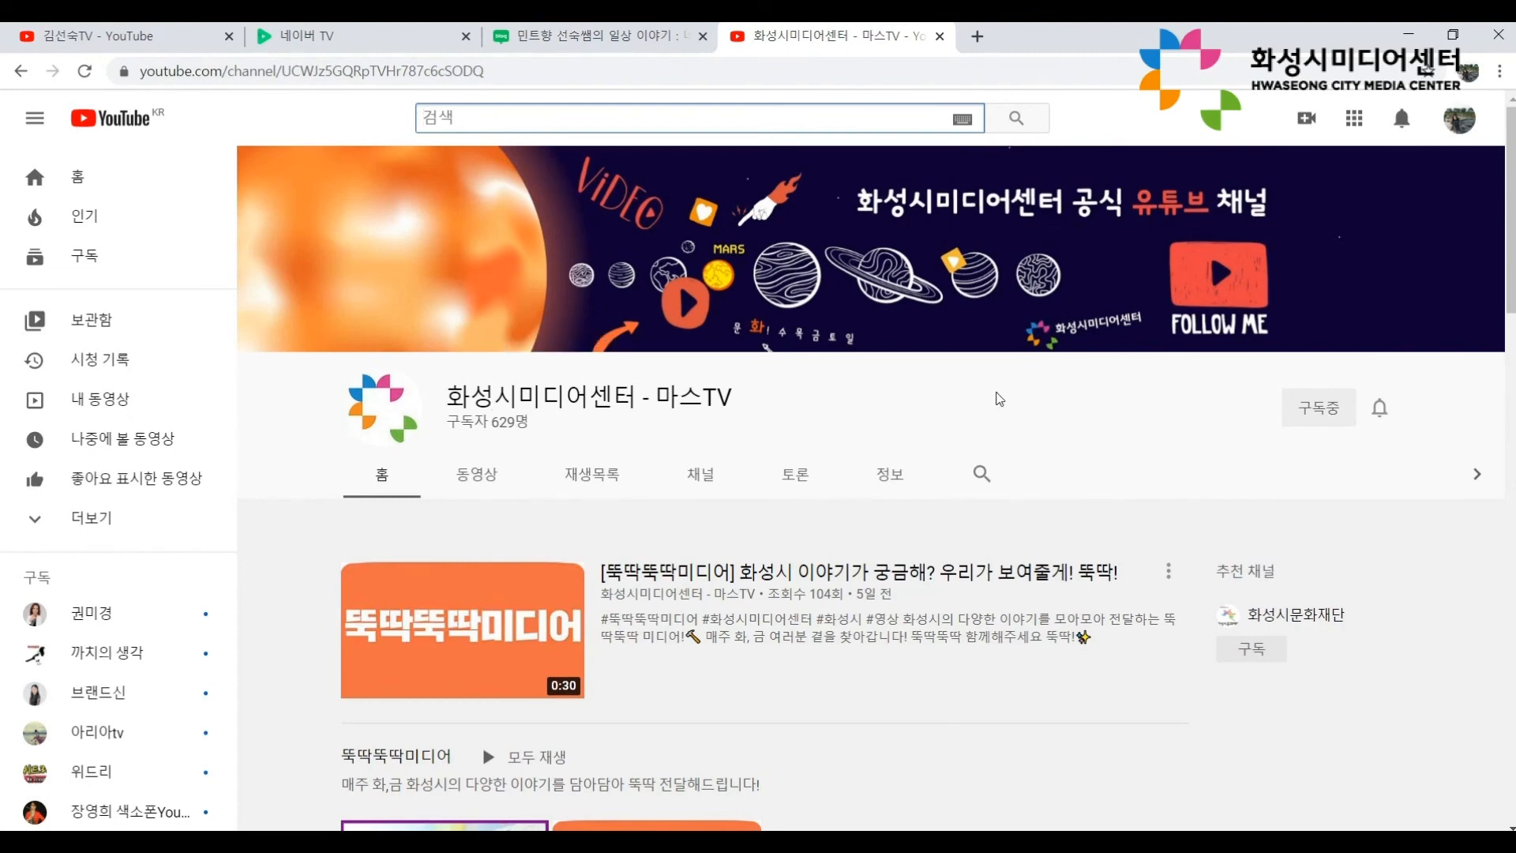
{"action": "left_click", "coordinate": [433, 73]}
{"action": "key", "text": "ctrl+c"}
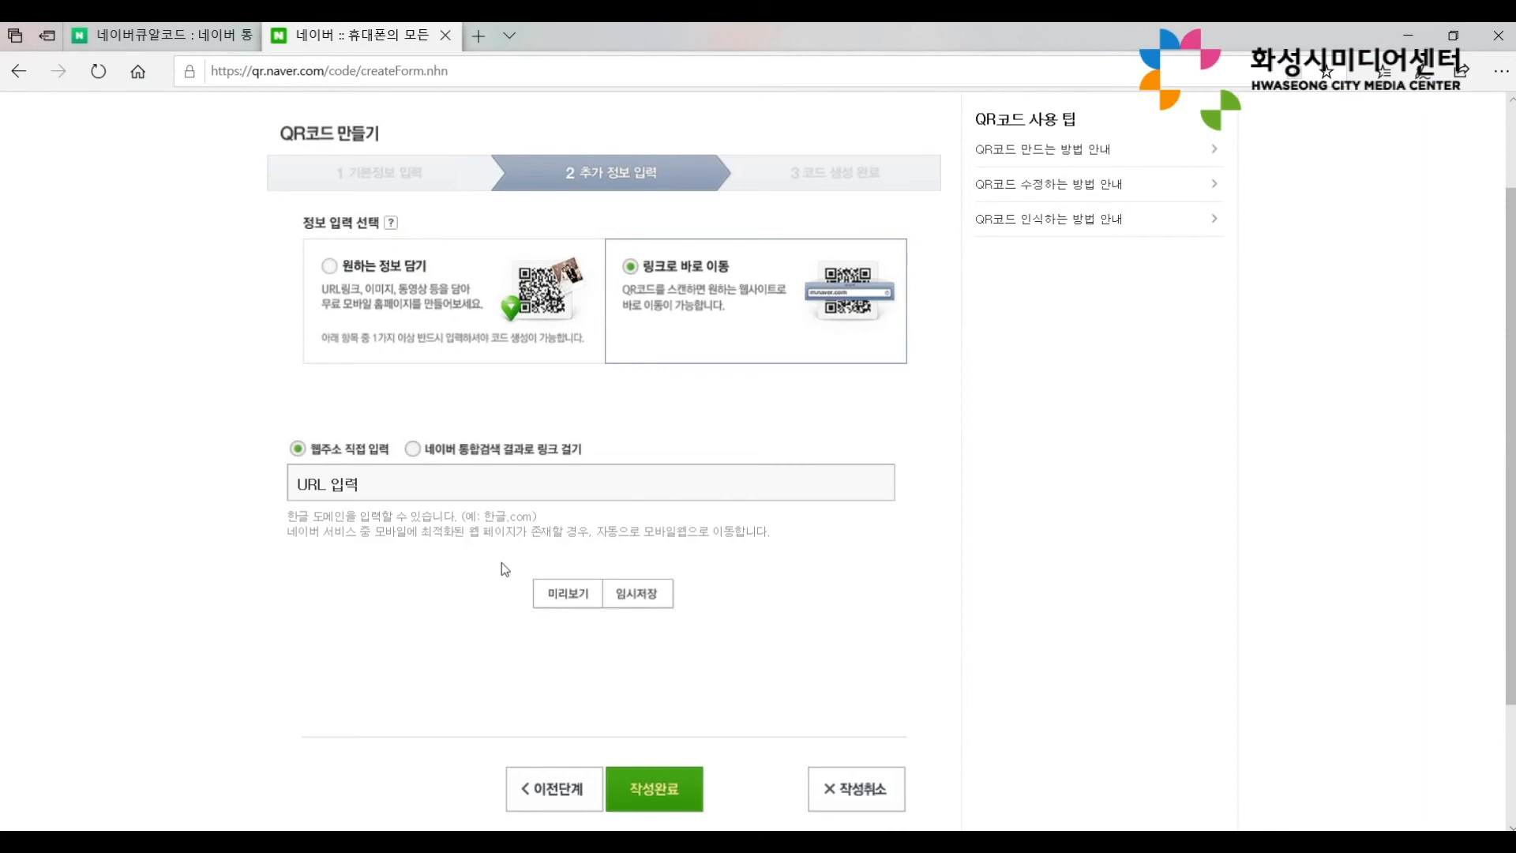
{"action": "left_click", "coordinate": [364, 483]}
{"action": "key", "text": "ctrl+v"}
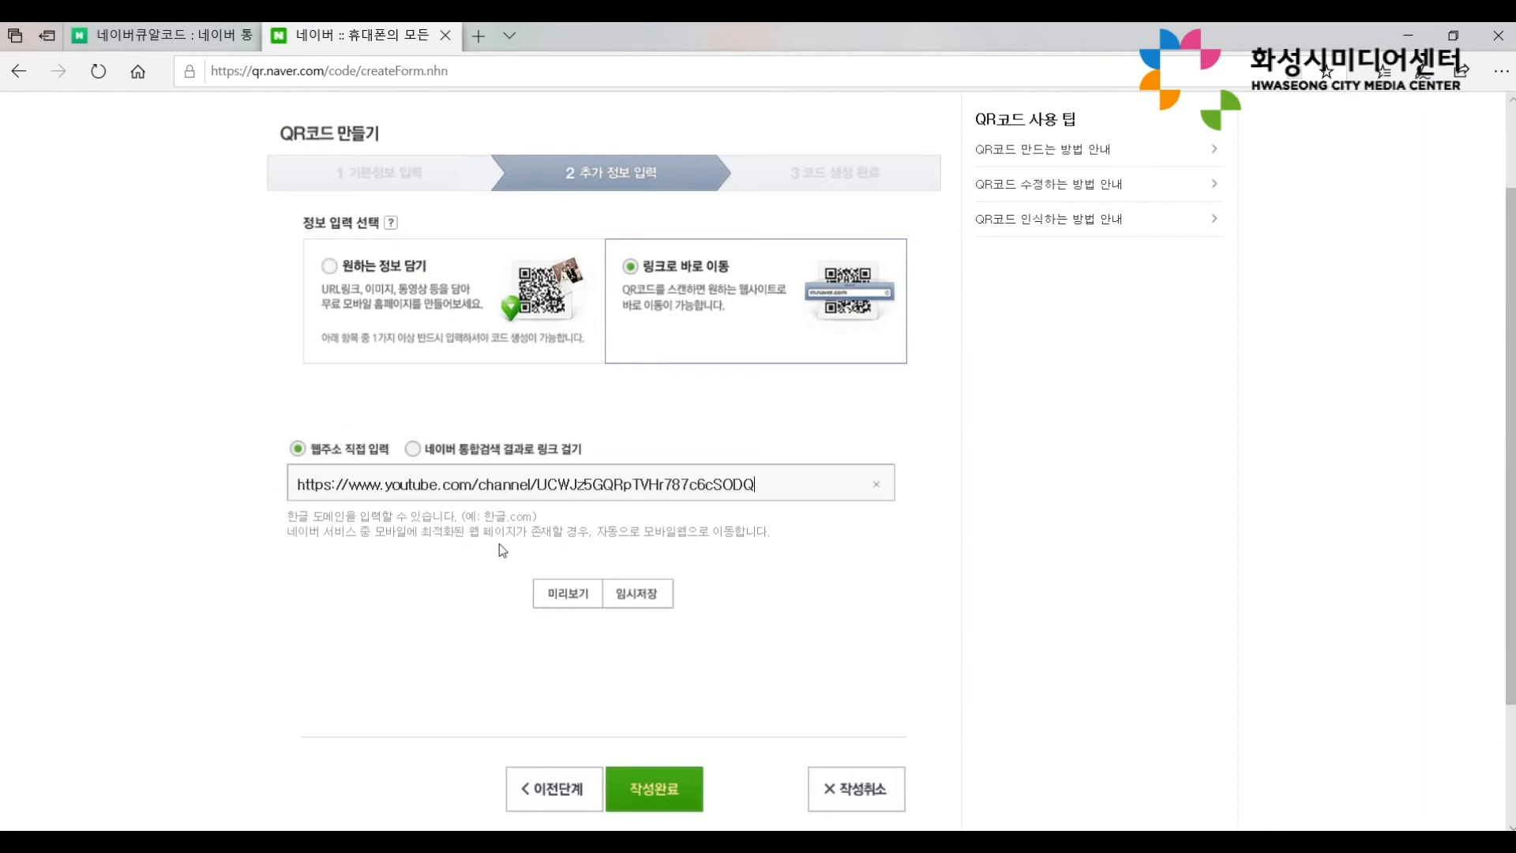
Save the link-type code temporarily (임시저장) and complete its creation.
{"action": "scroll", "coordinate": [497, 515], "scroll_direction": "down", "scroll_amount": 3}
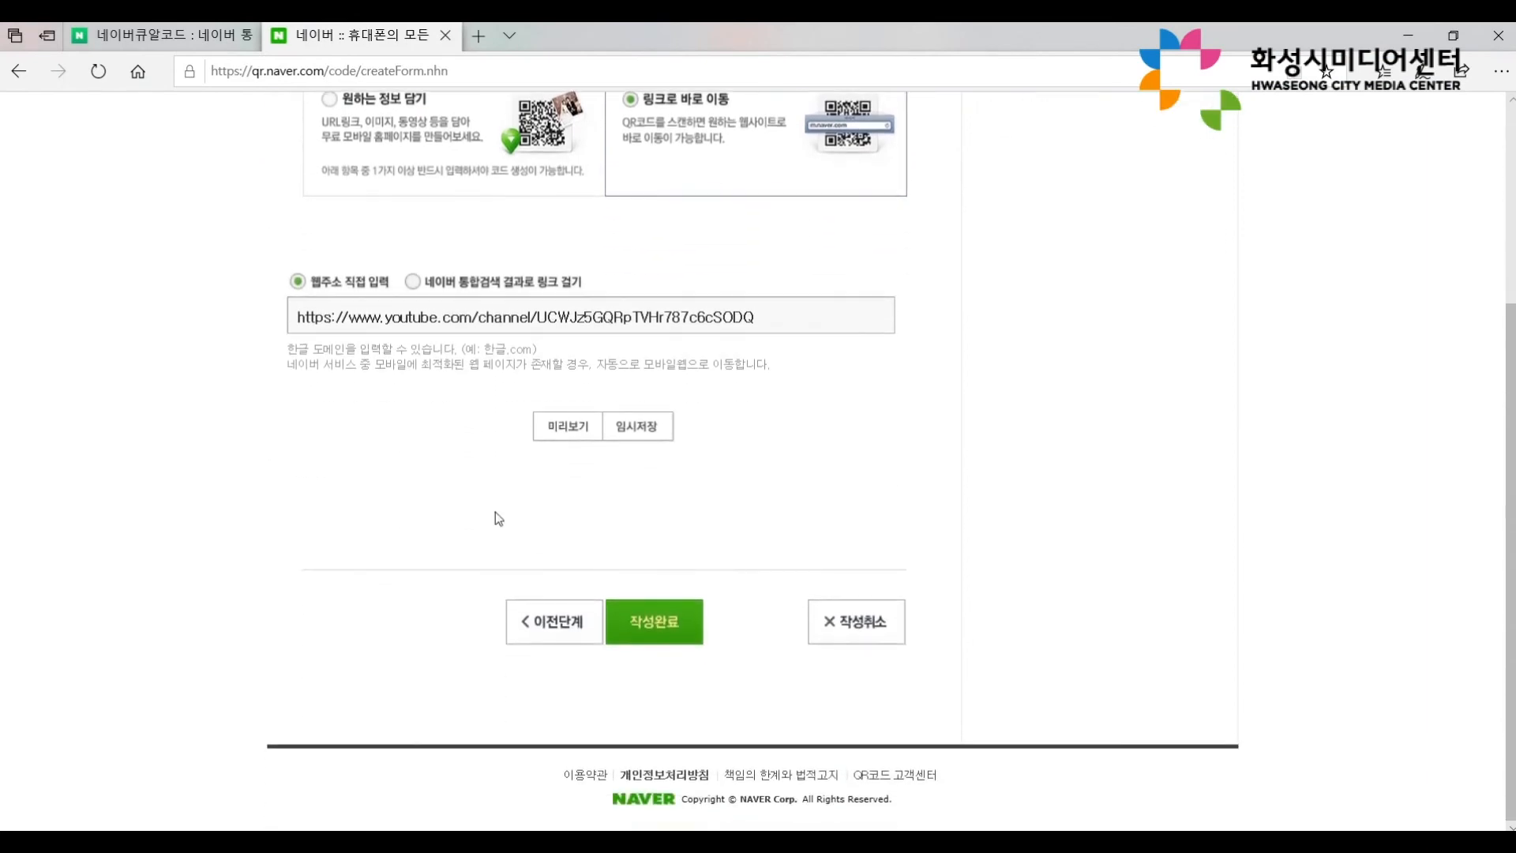
{"action": "scroll", "coordinate": [1020, 269], "scroll_direction": "up", "scroll_amount": 2}
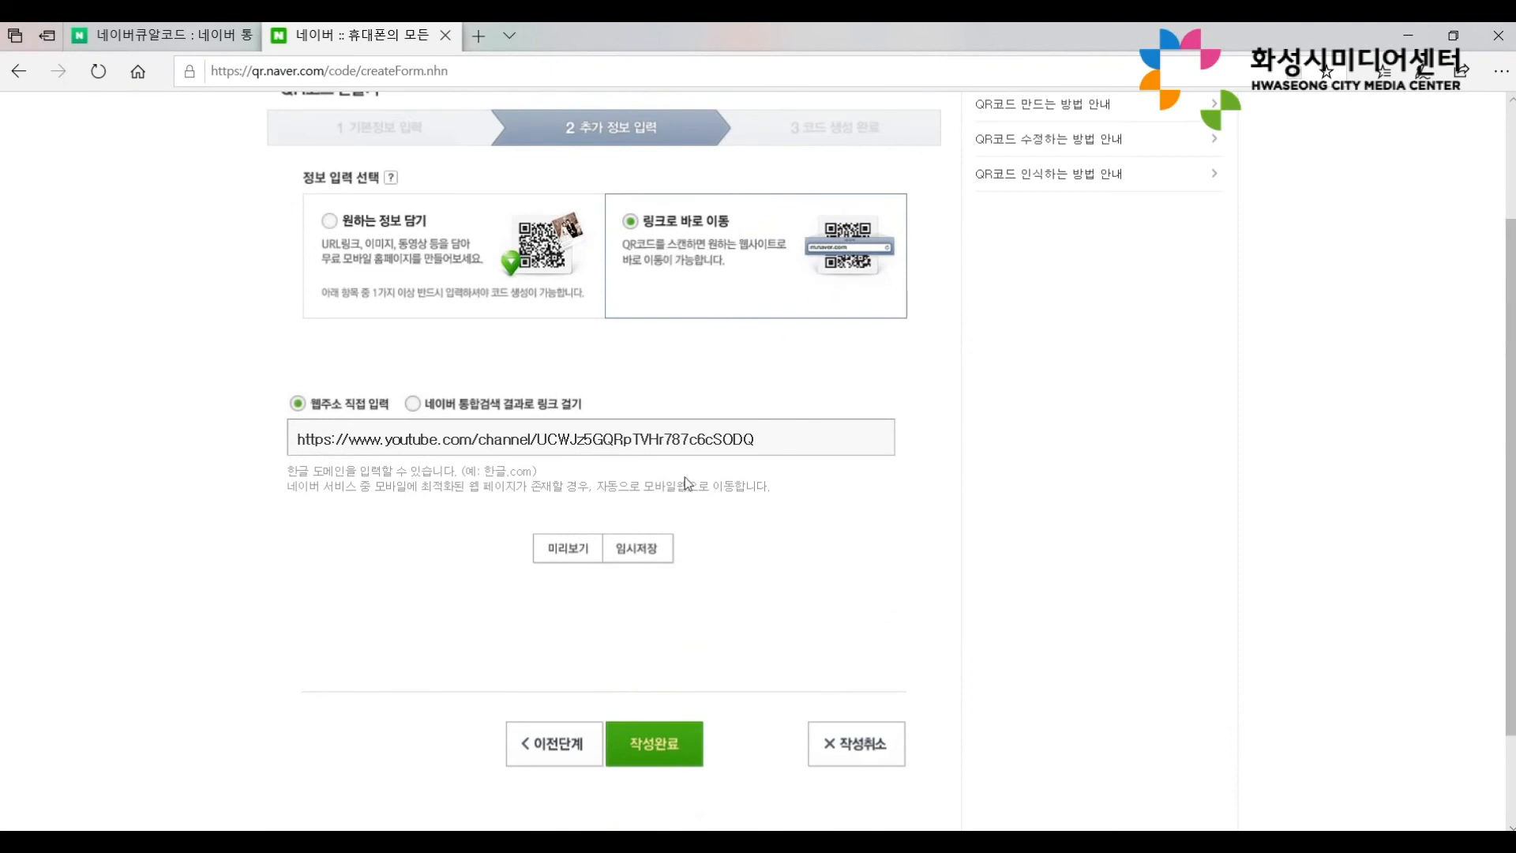
{"action": "left_click", "coordinate": [638, 549]}
{"action": "left_click", "coordinate": [754, 604]}
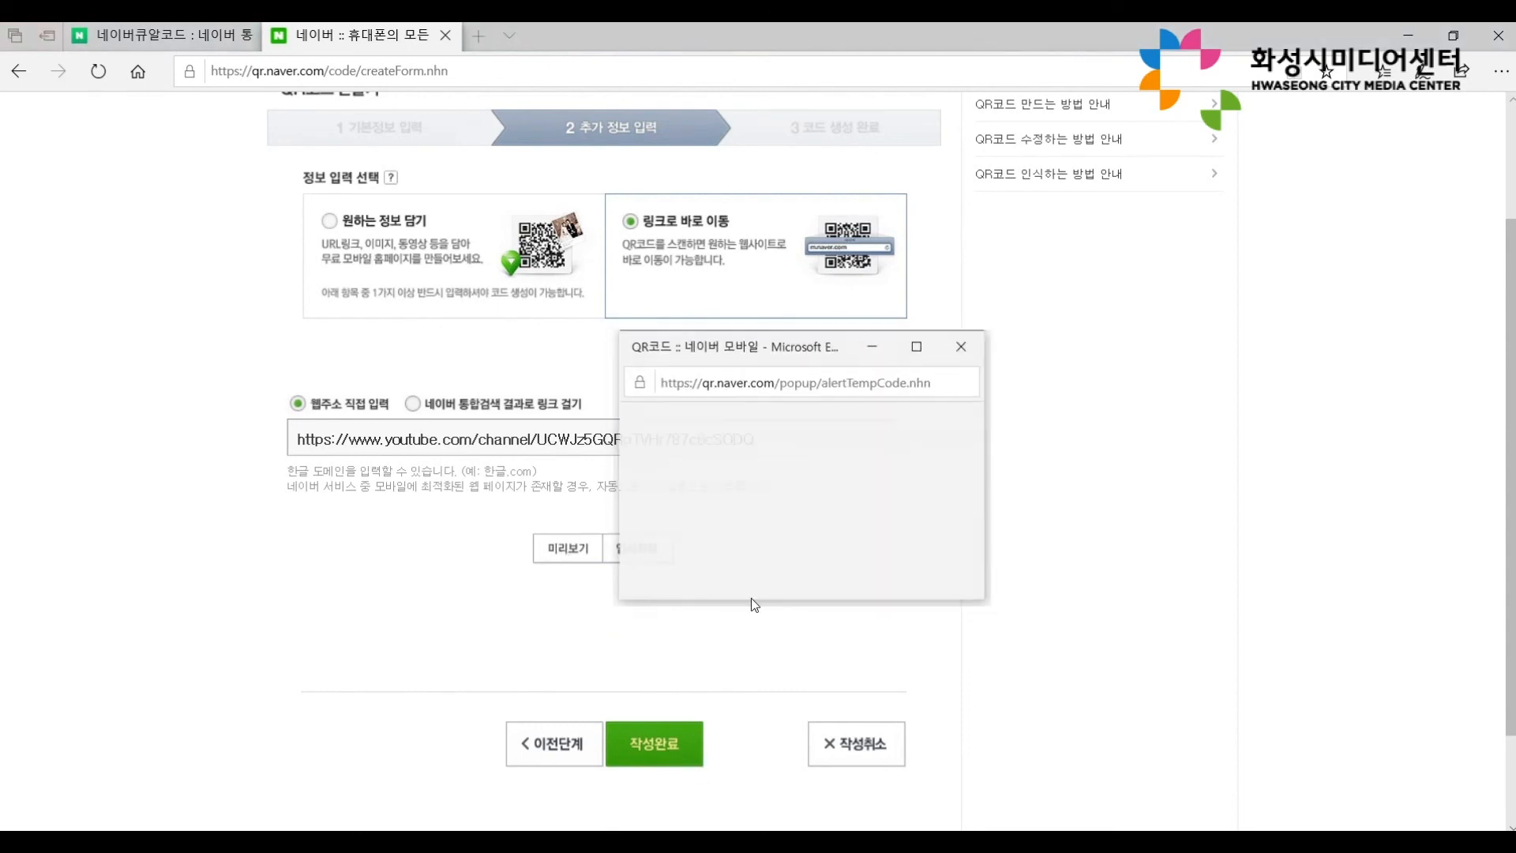
{"action": "left_click", "coordinate": [653, 744]}
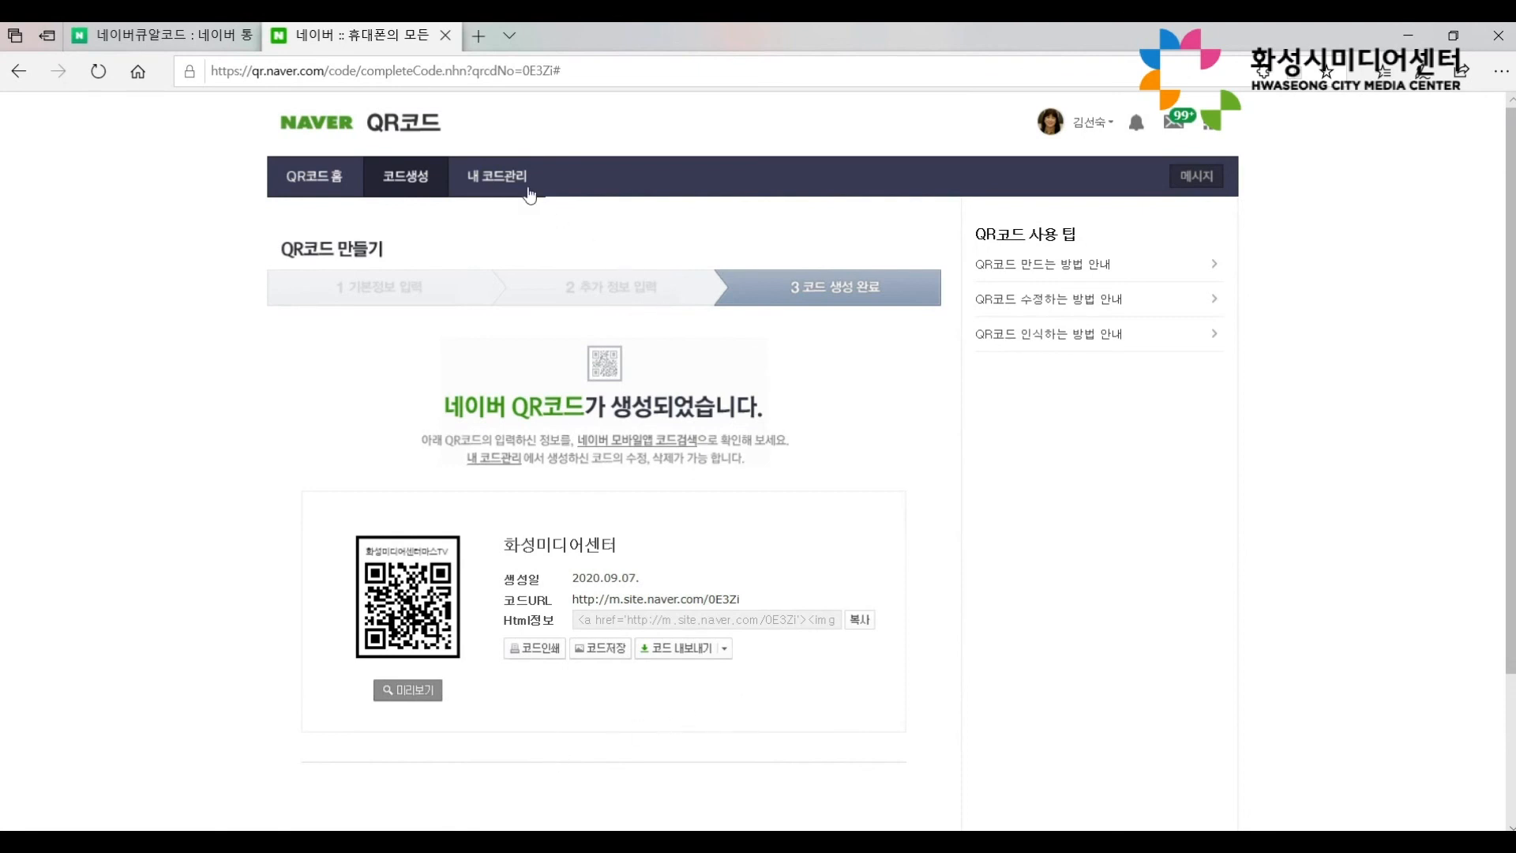
Preview the 화성미디어센터 code from the 내 코드관리 list and close the preview.
{"action": "left_click", "coordinate": [500, 183]}
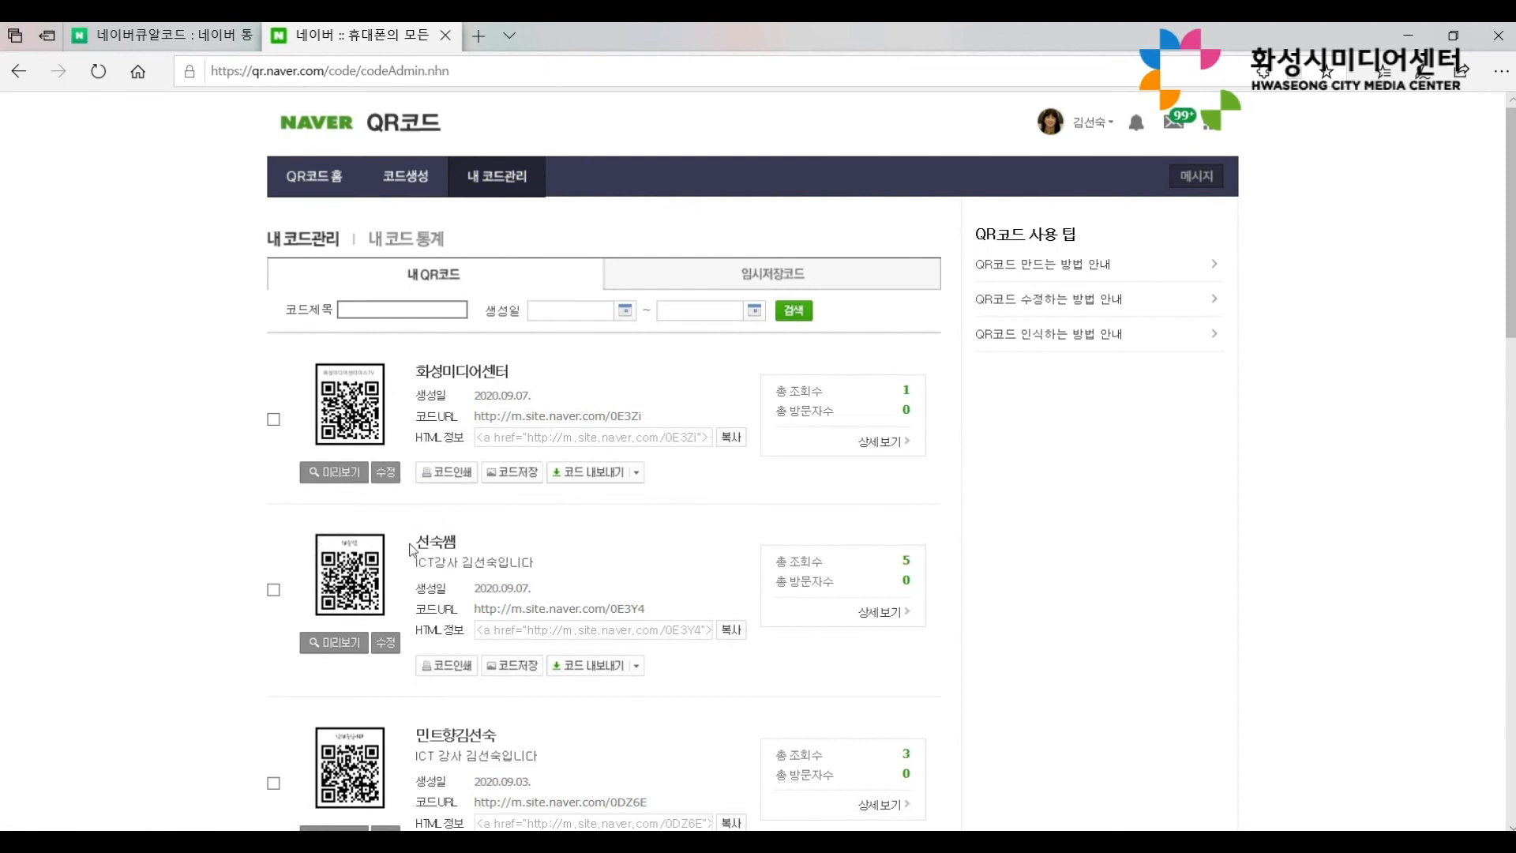
{"action": "left_click", "coordinate": [341, 473]}
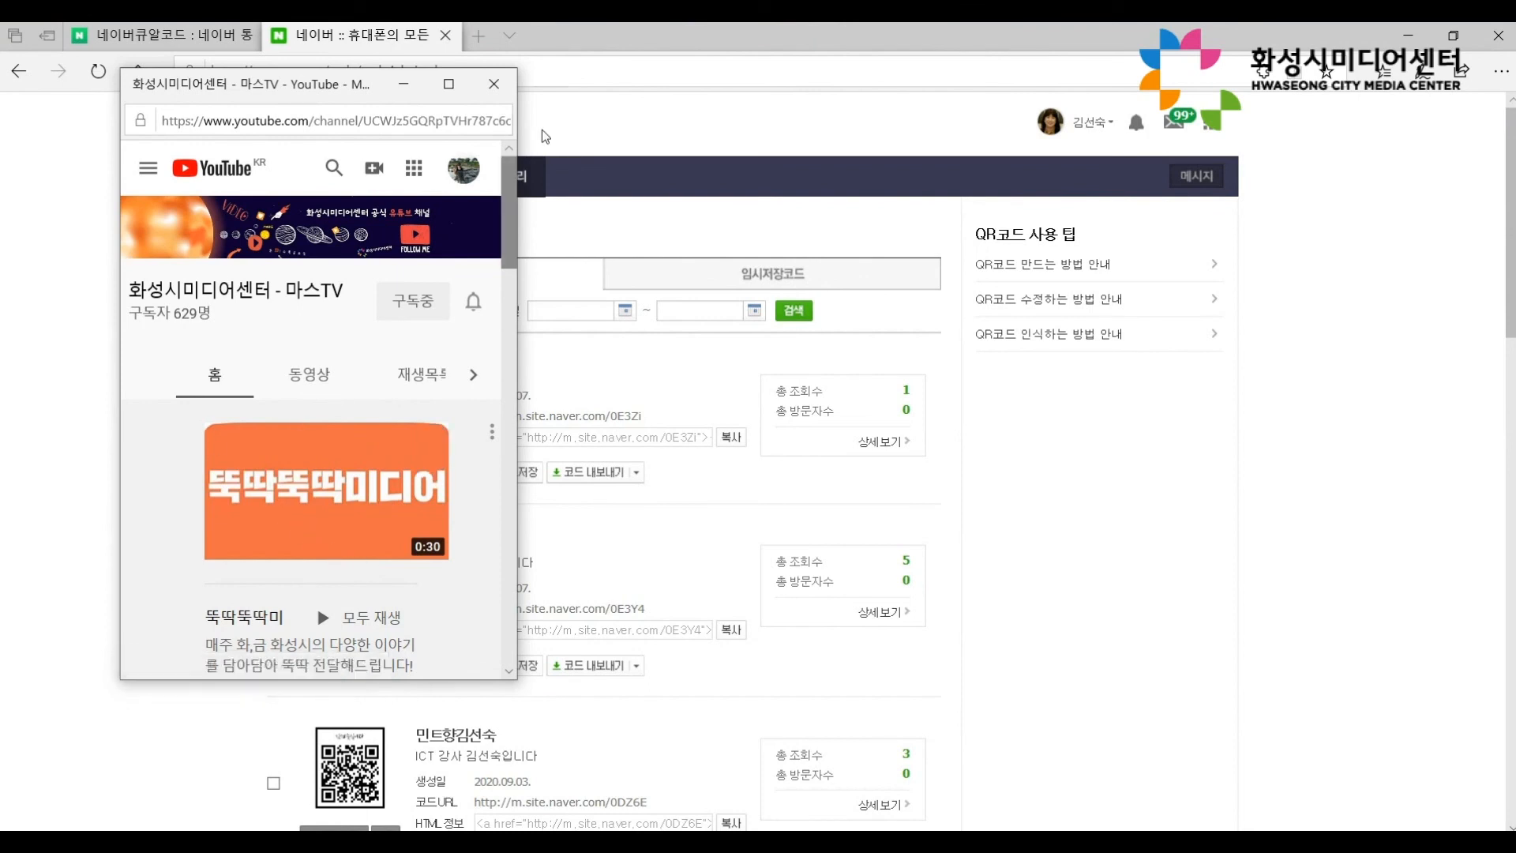
{"action": "left_click", "coordinate": [494, 84]}
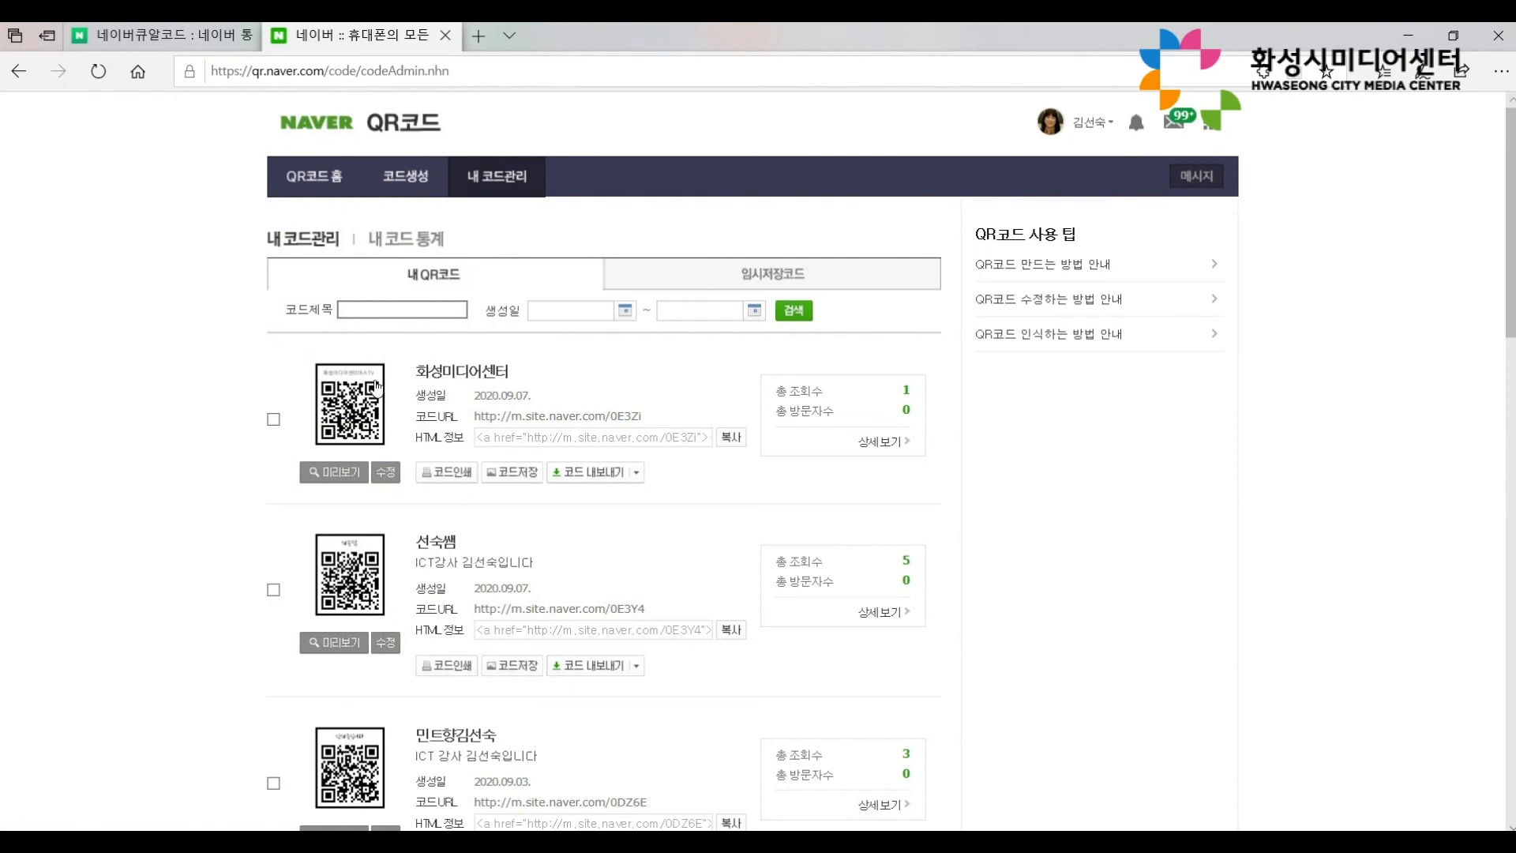
Save the 화성미디어센터 code as a 9.7 x 9.7 cm JPG named 마스티비-링크형 in the 마스티비_큐알코드 folder.
{"action": "left_click", "coordinate": [518, 473]}
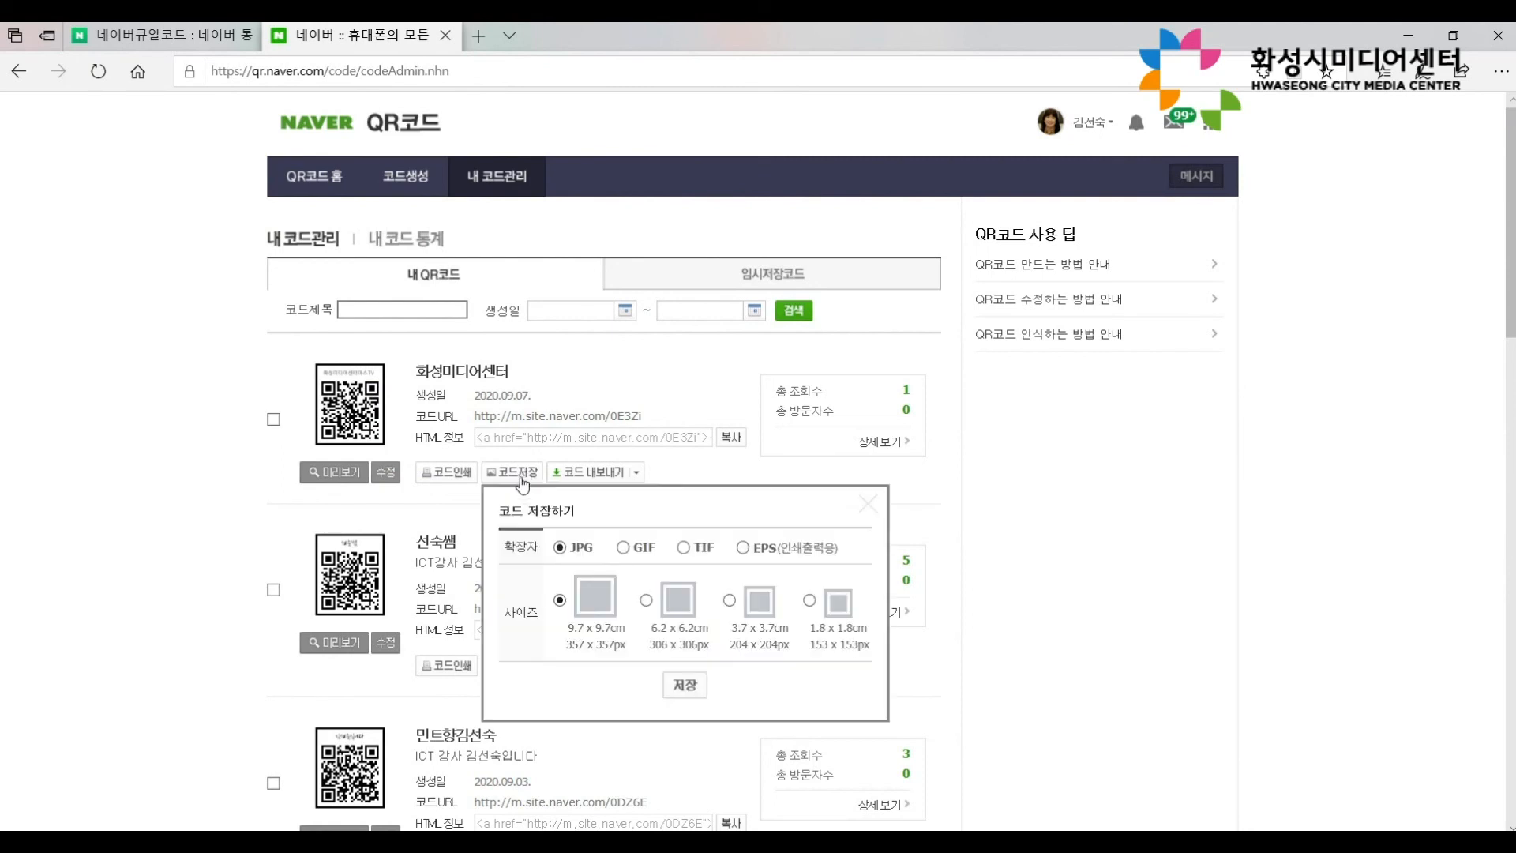
{"action": "left_click", "coordinate": [692, 685]}
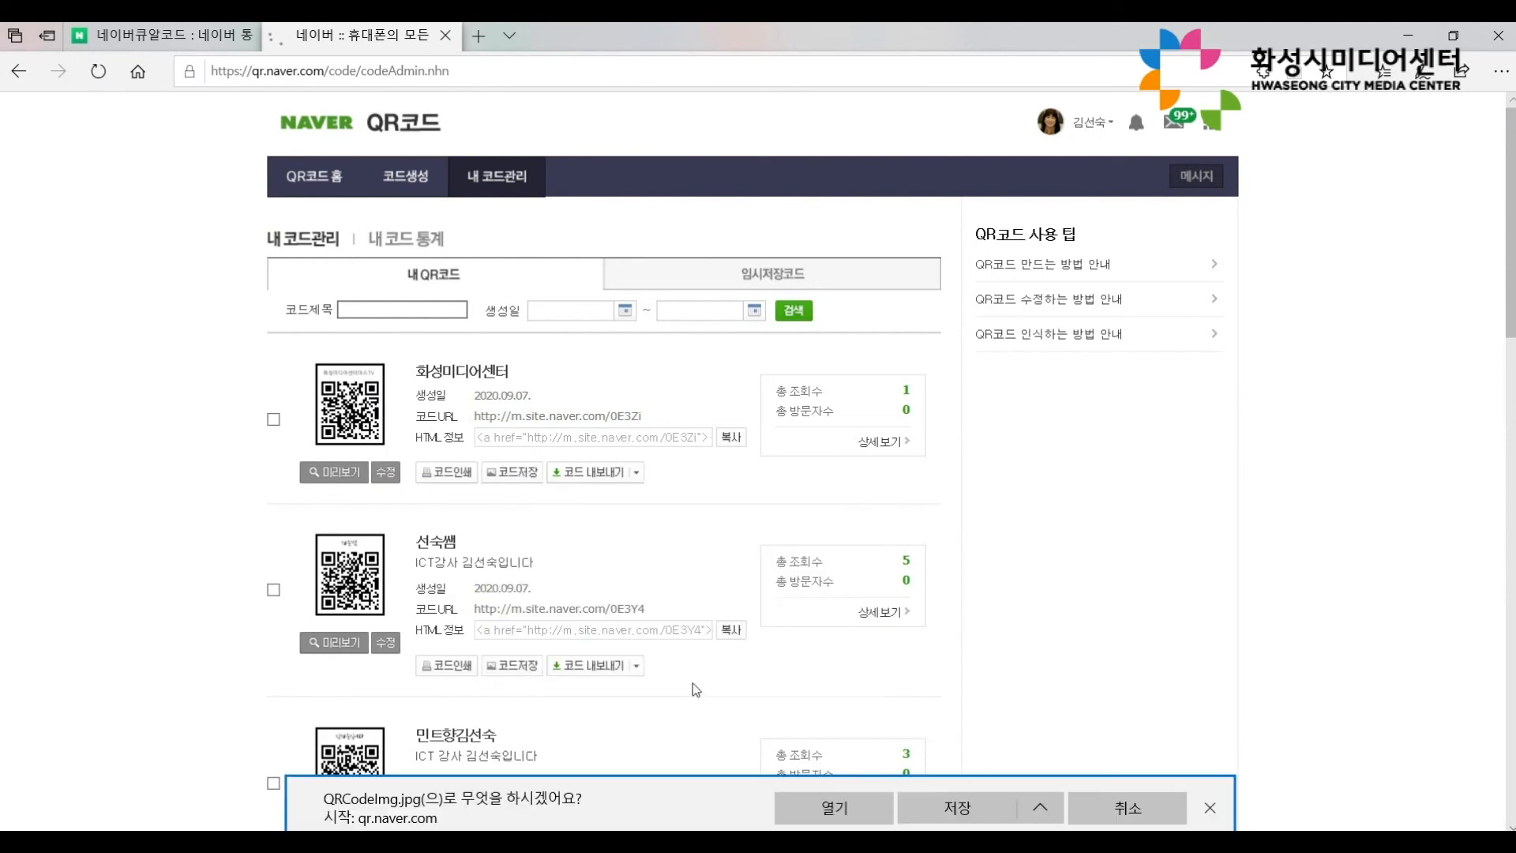
{"action": "left_click", "coordinate": [1043, 814]}
{"action": "left_click", "coordinate": [991, 774]}
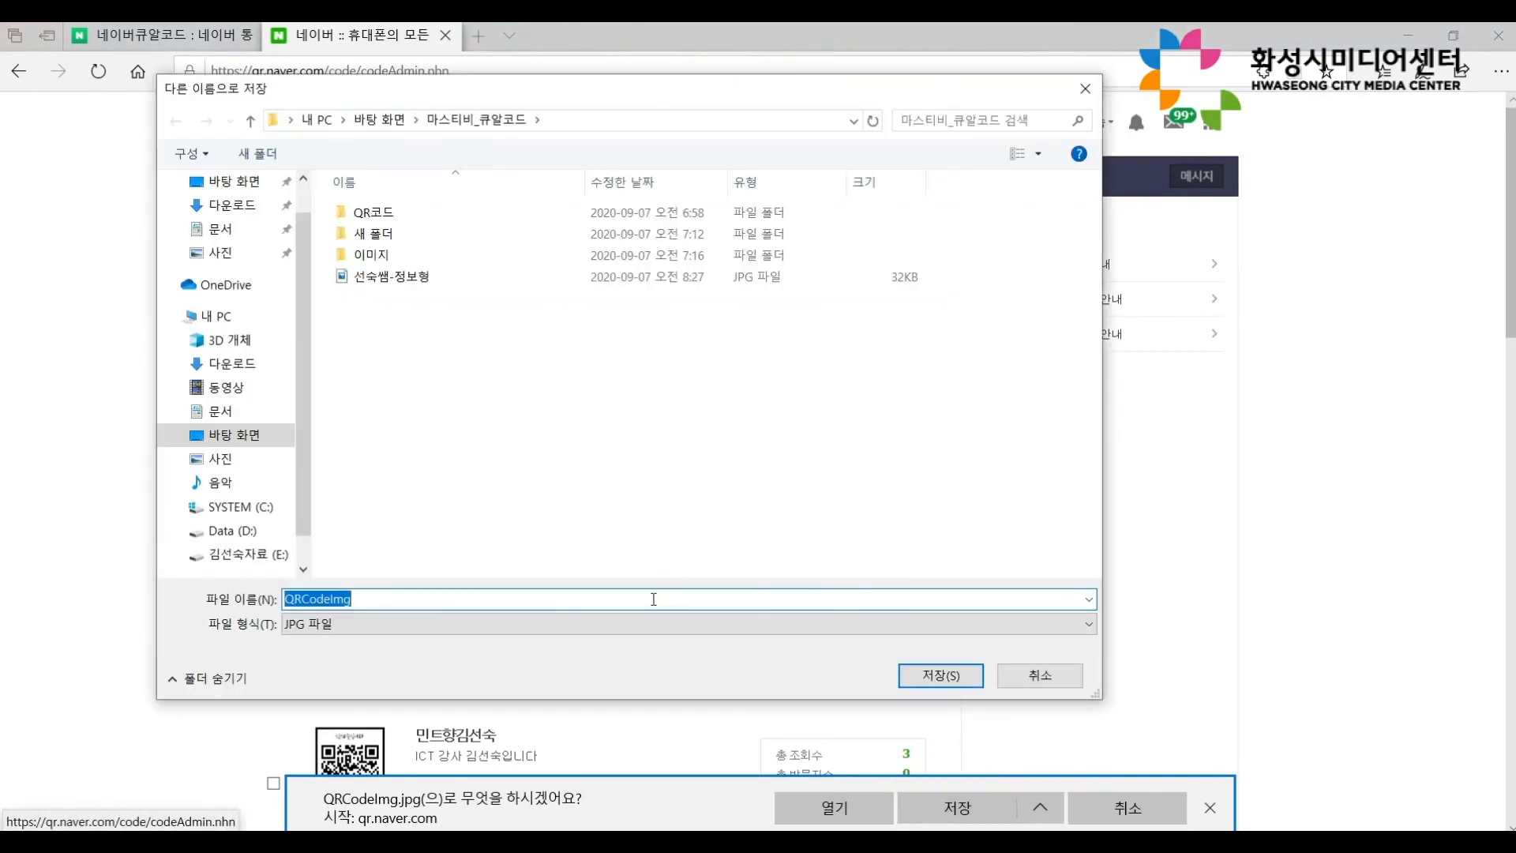
{"action": "type", "text": "ak"}
{"action": "type", "text": "마스티비-링크형"}
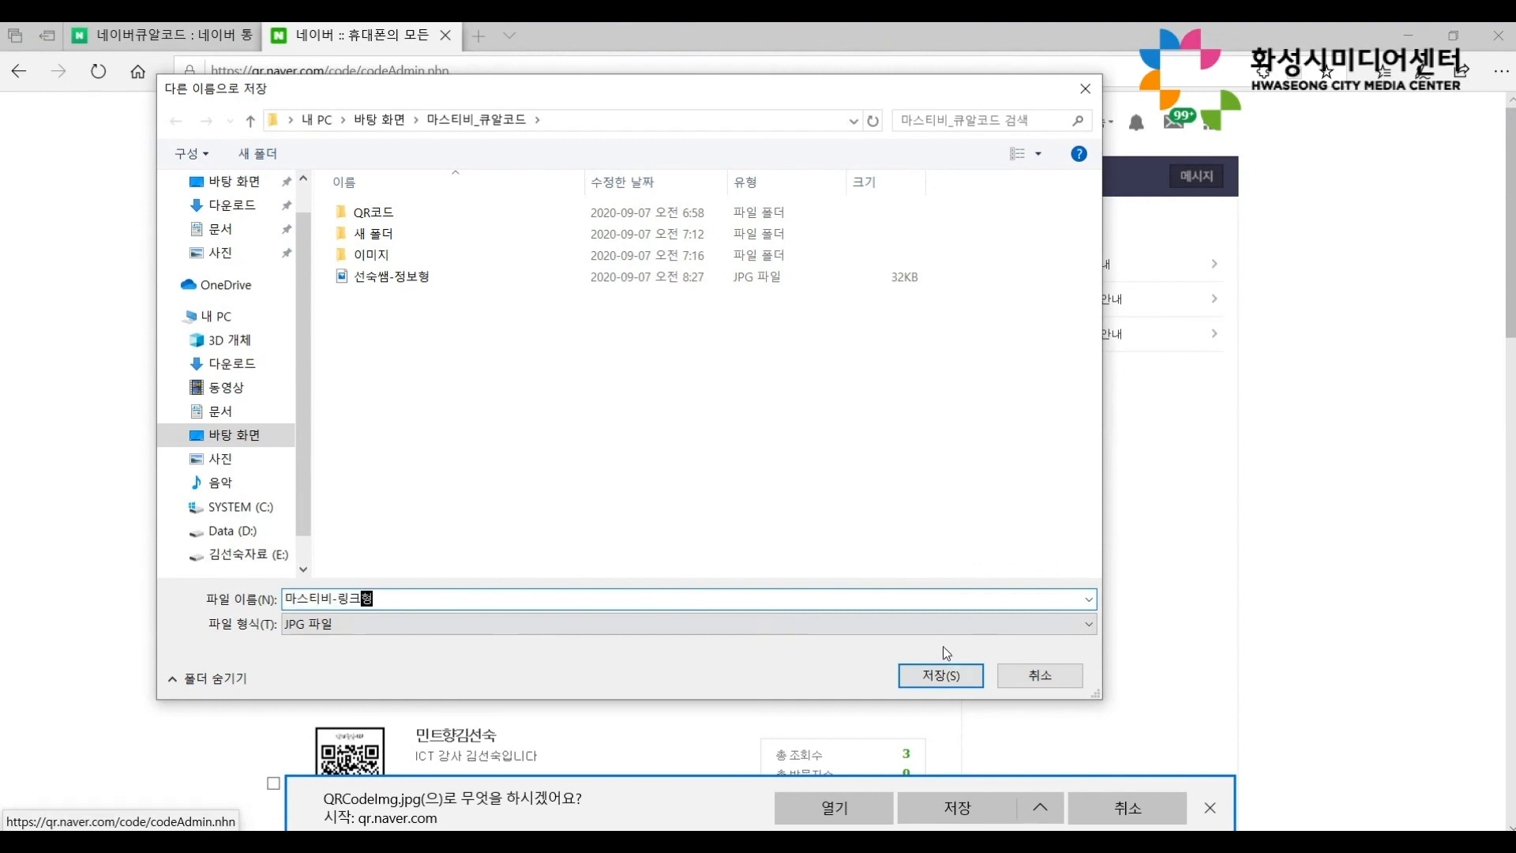
{"action": "left_click", "coordinate": [941, 679]}
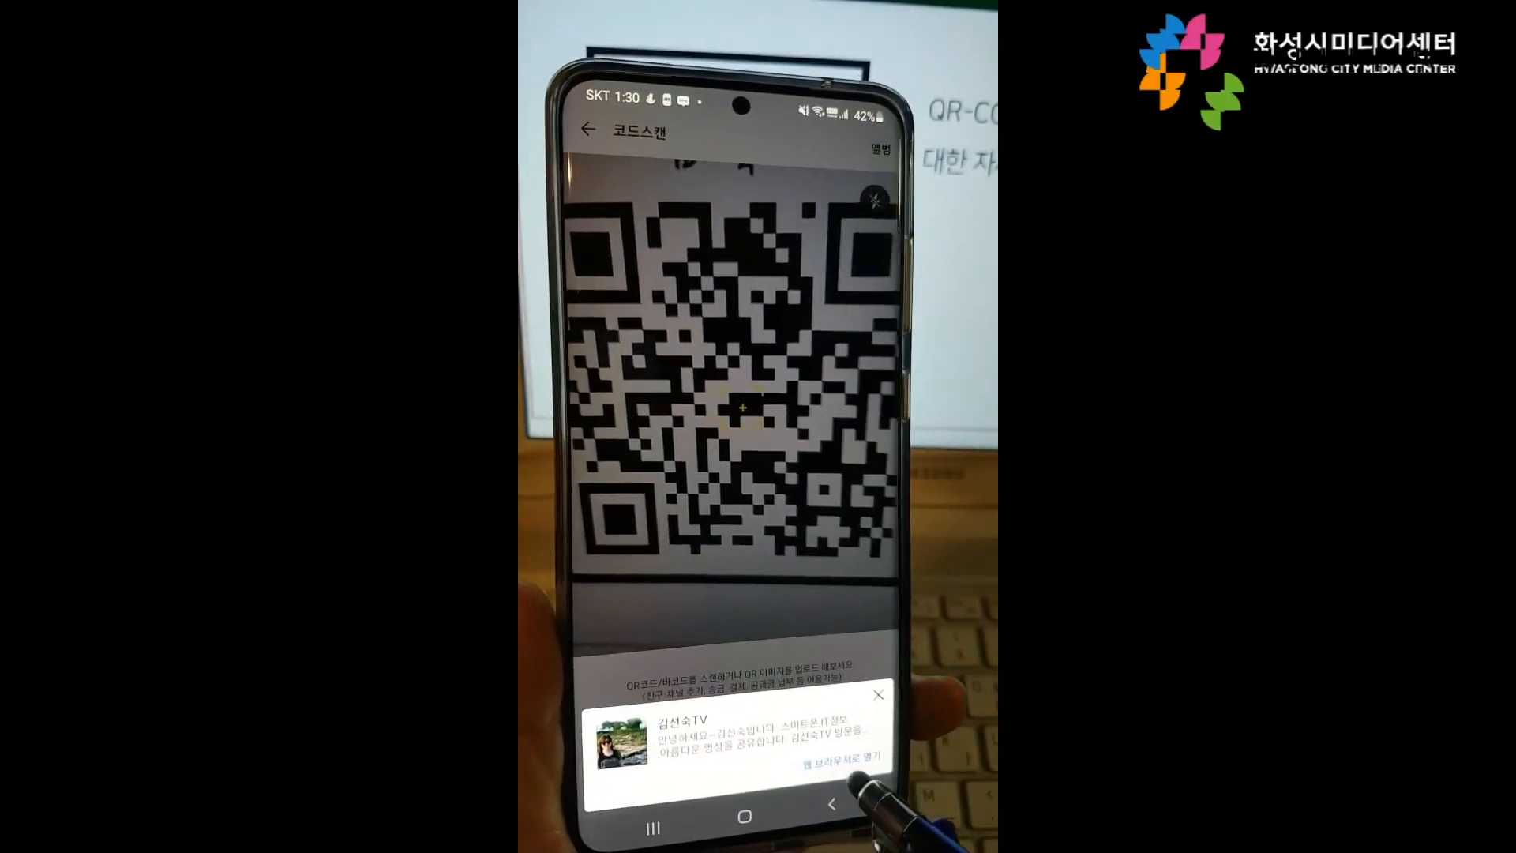
{"action": "left_click", "coordinate": [845, 762]}
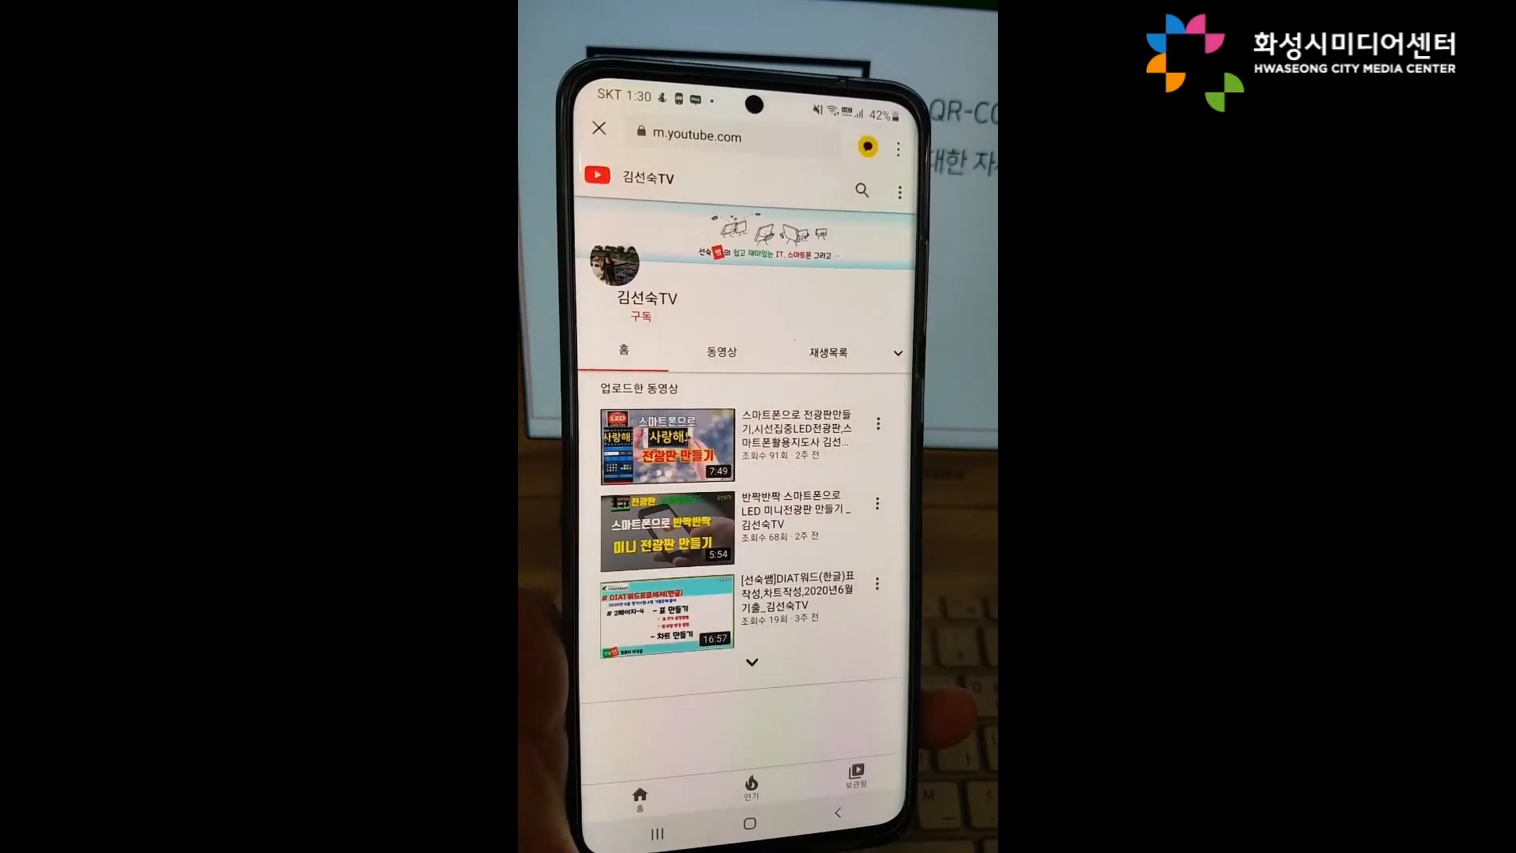